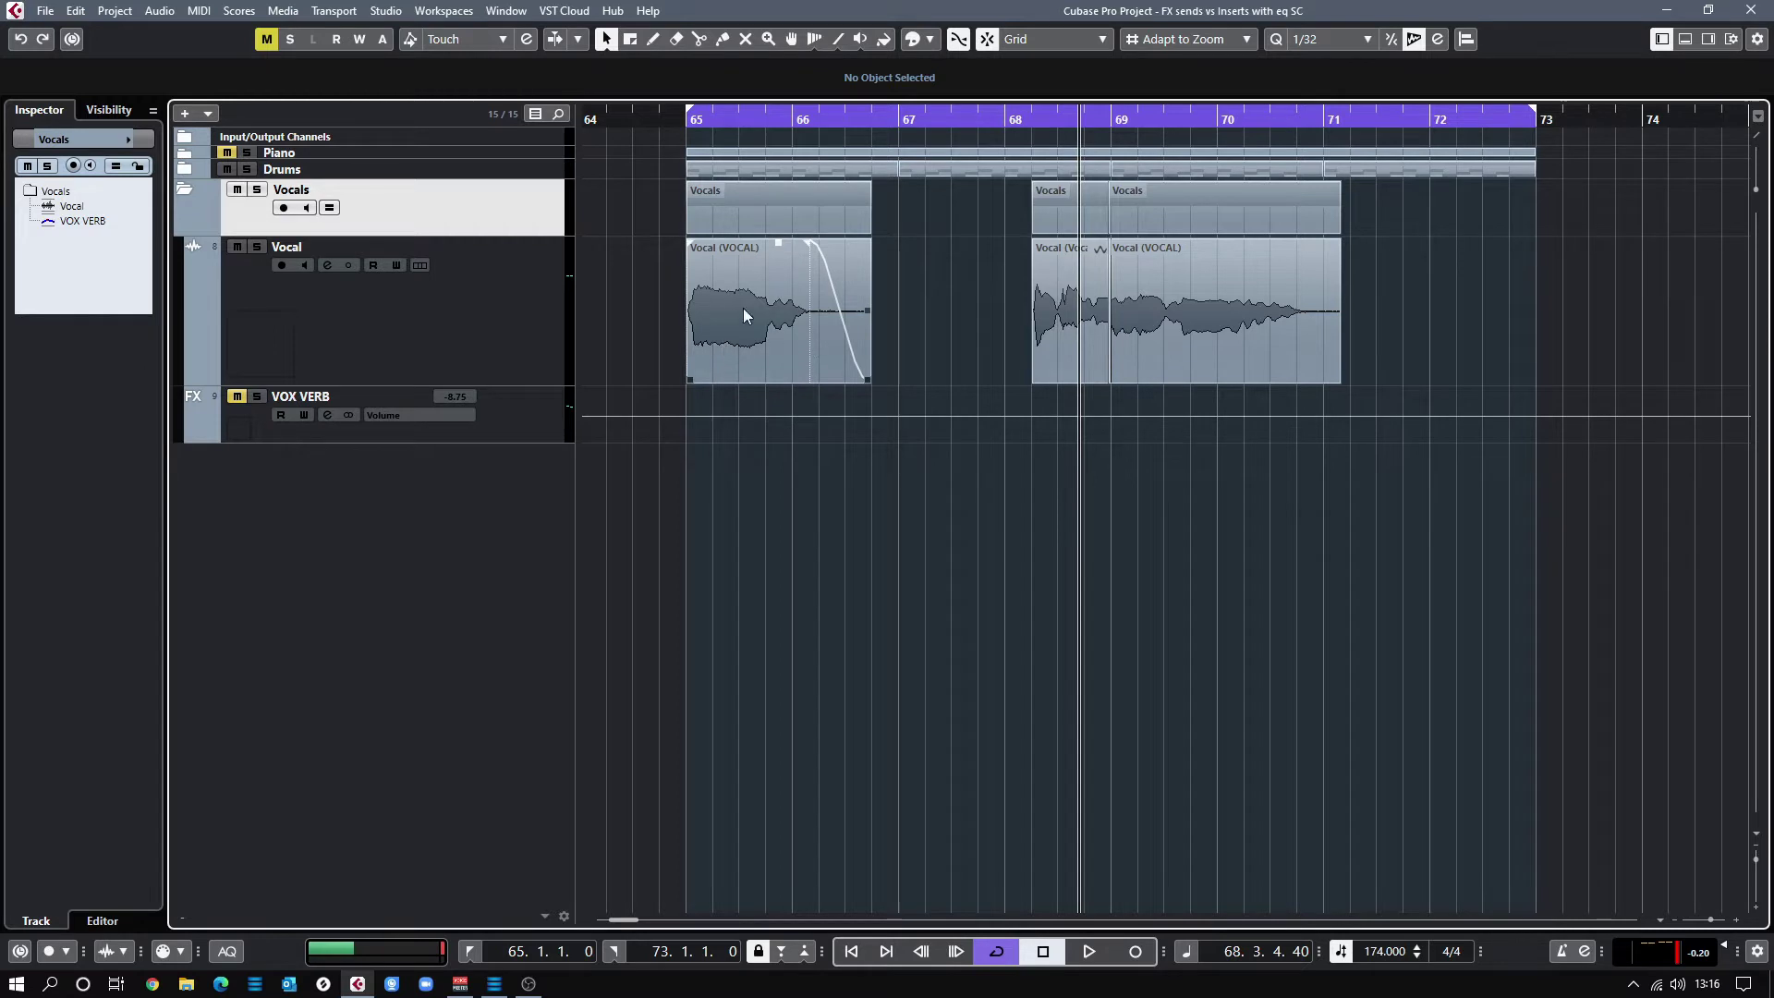
Review and close the Vocal channel settings, then play the passage from bar 65 to about bar 71.
left_click(688, 116)
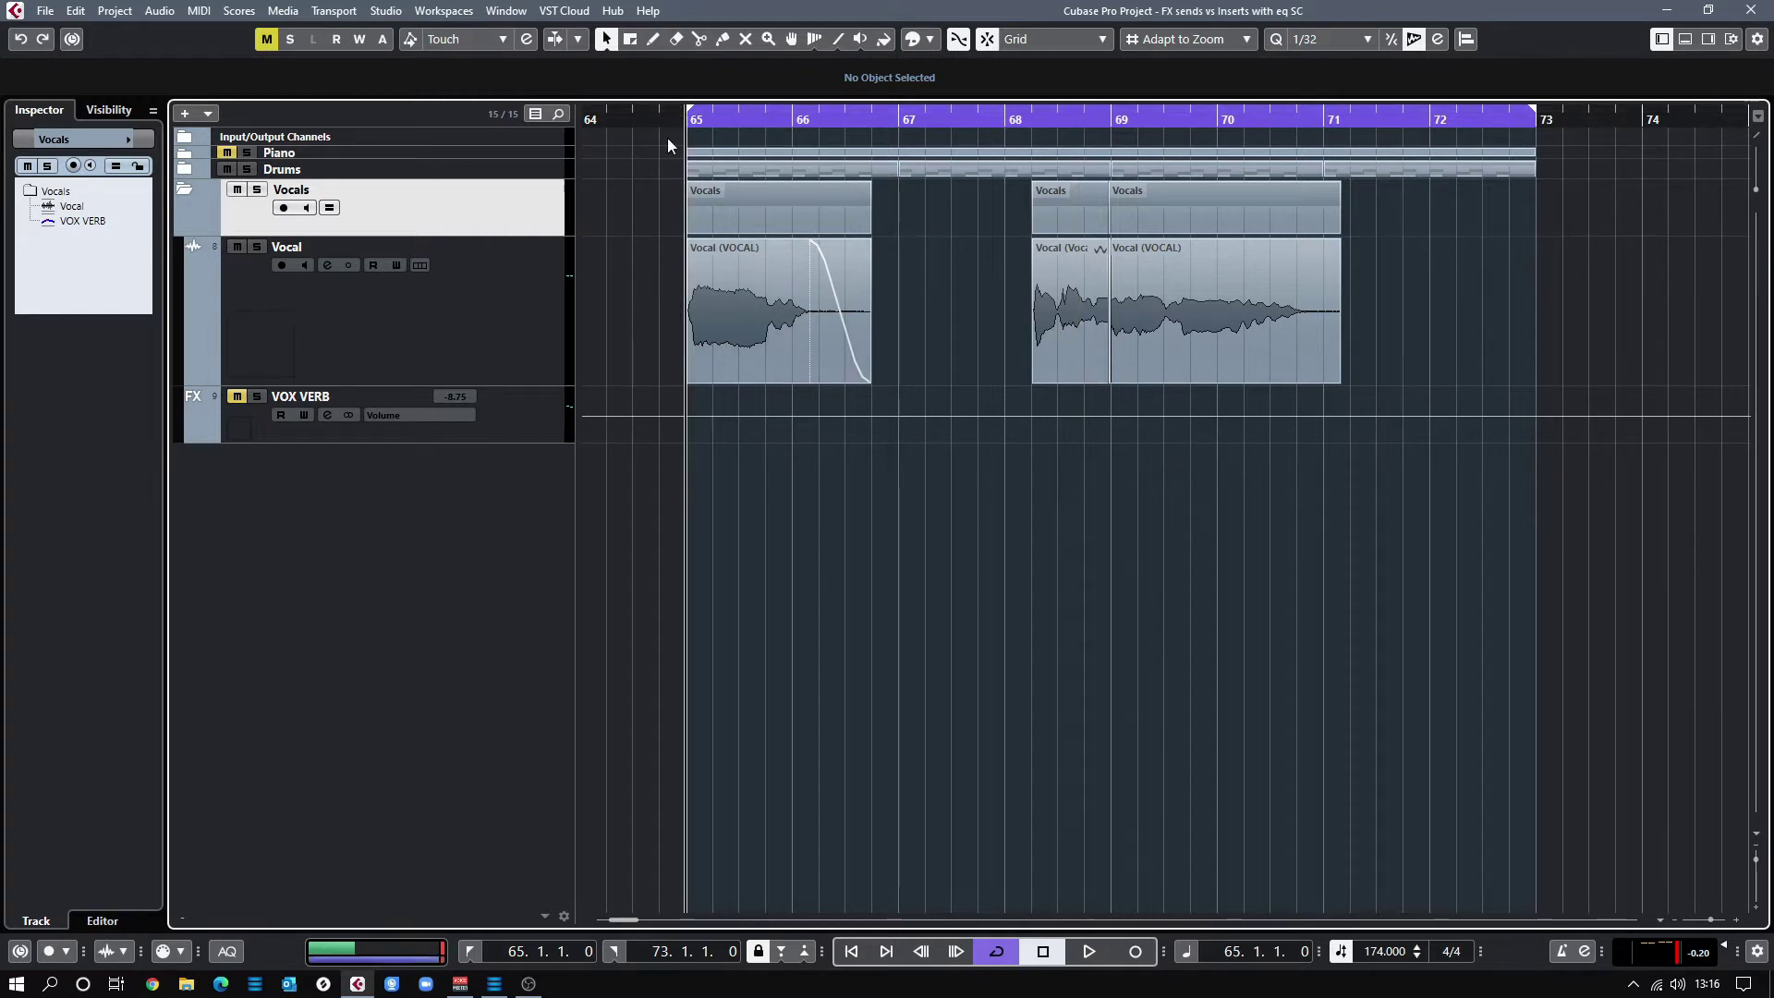
left_click(327, 265)
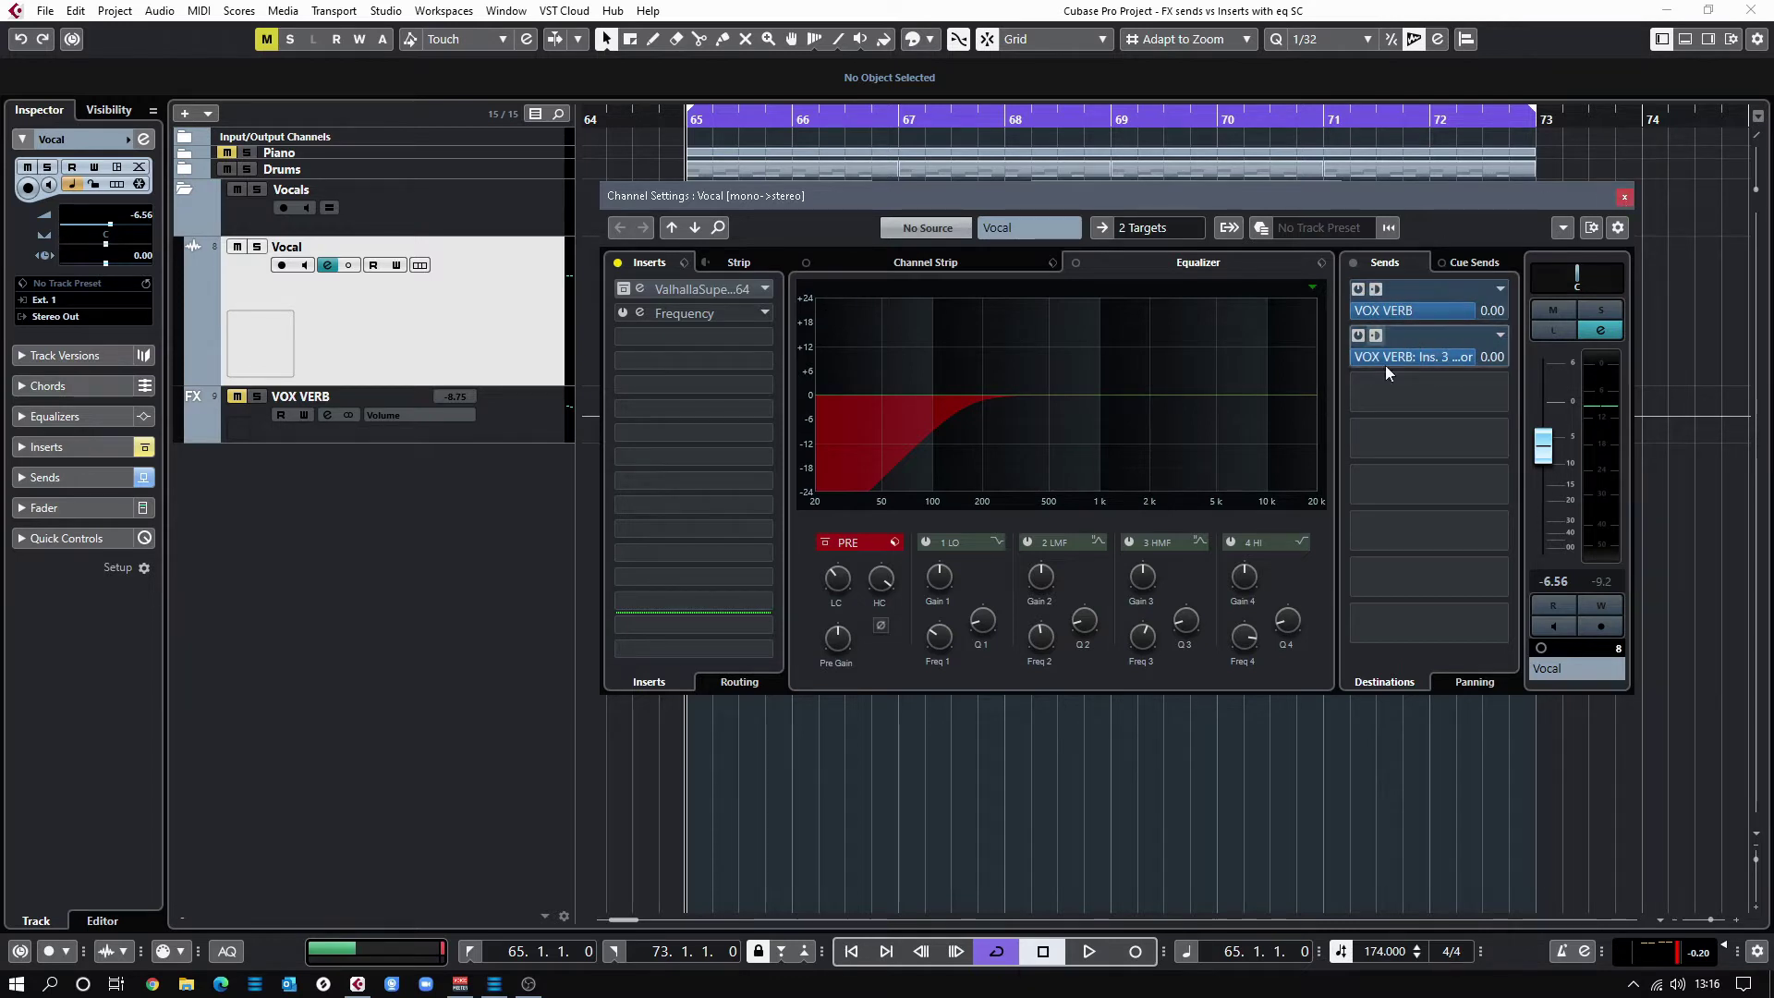
left_click(1624, 199)
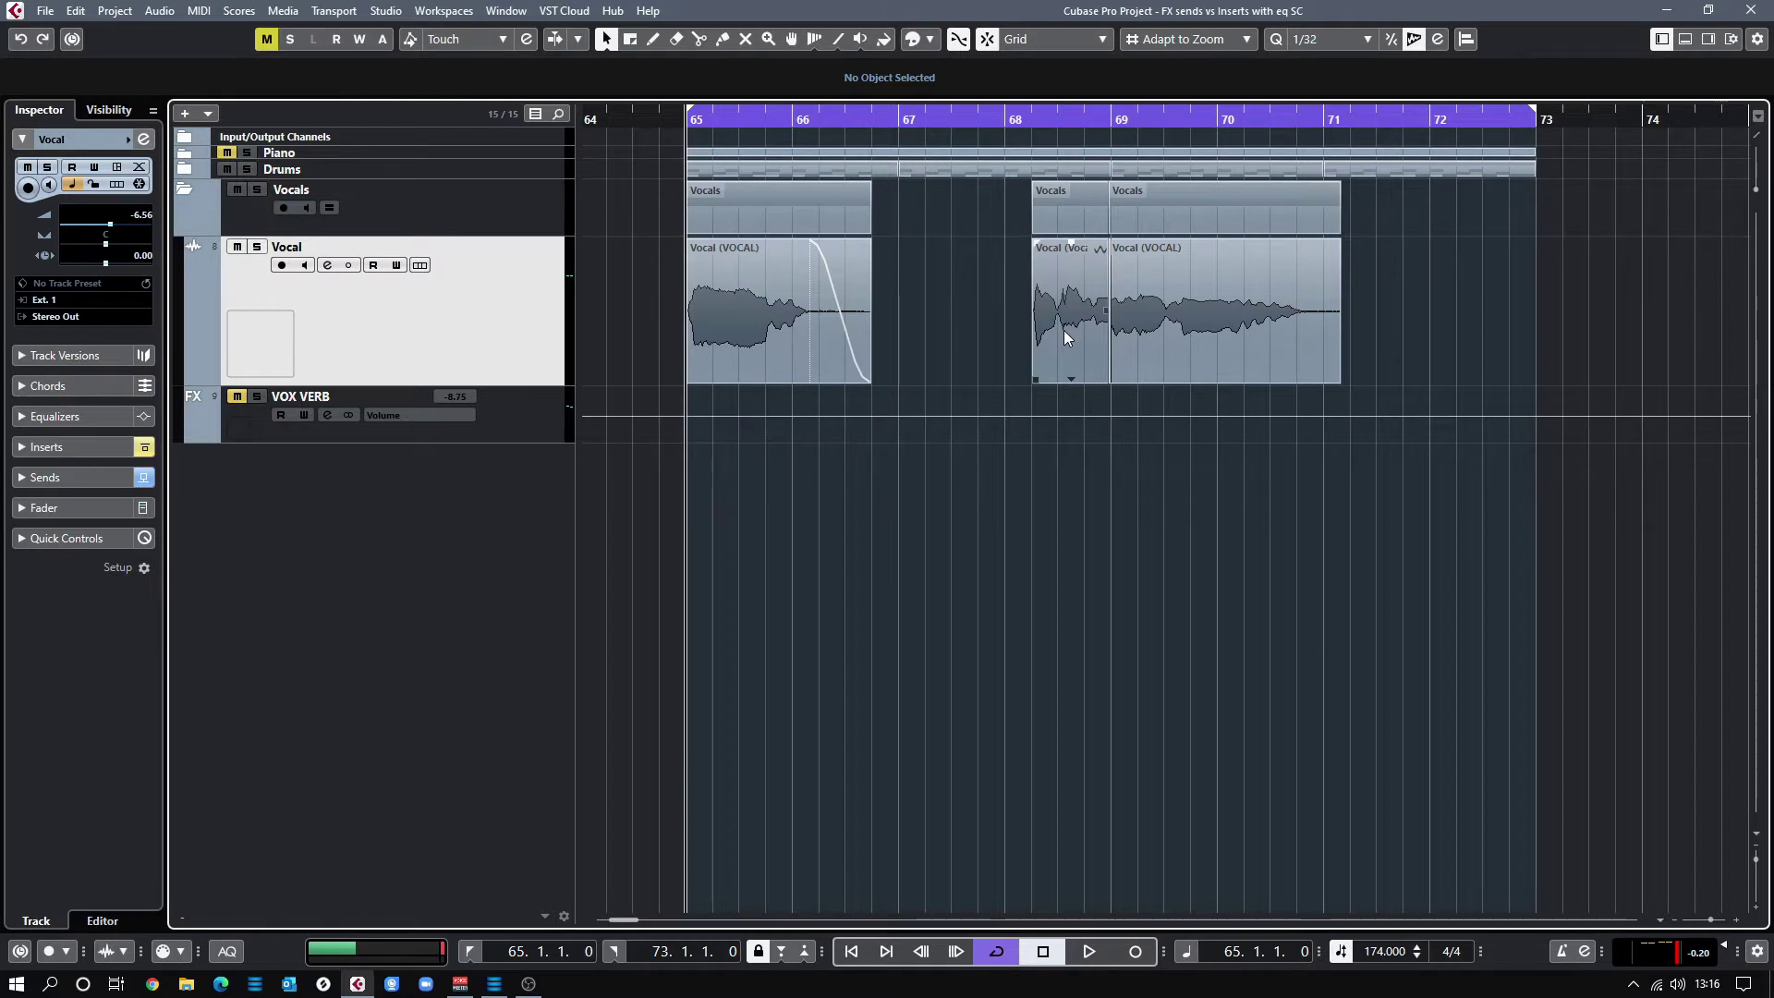
key("space")
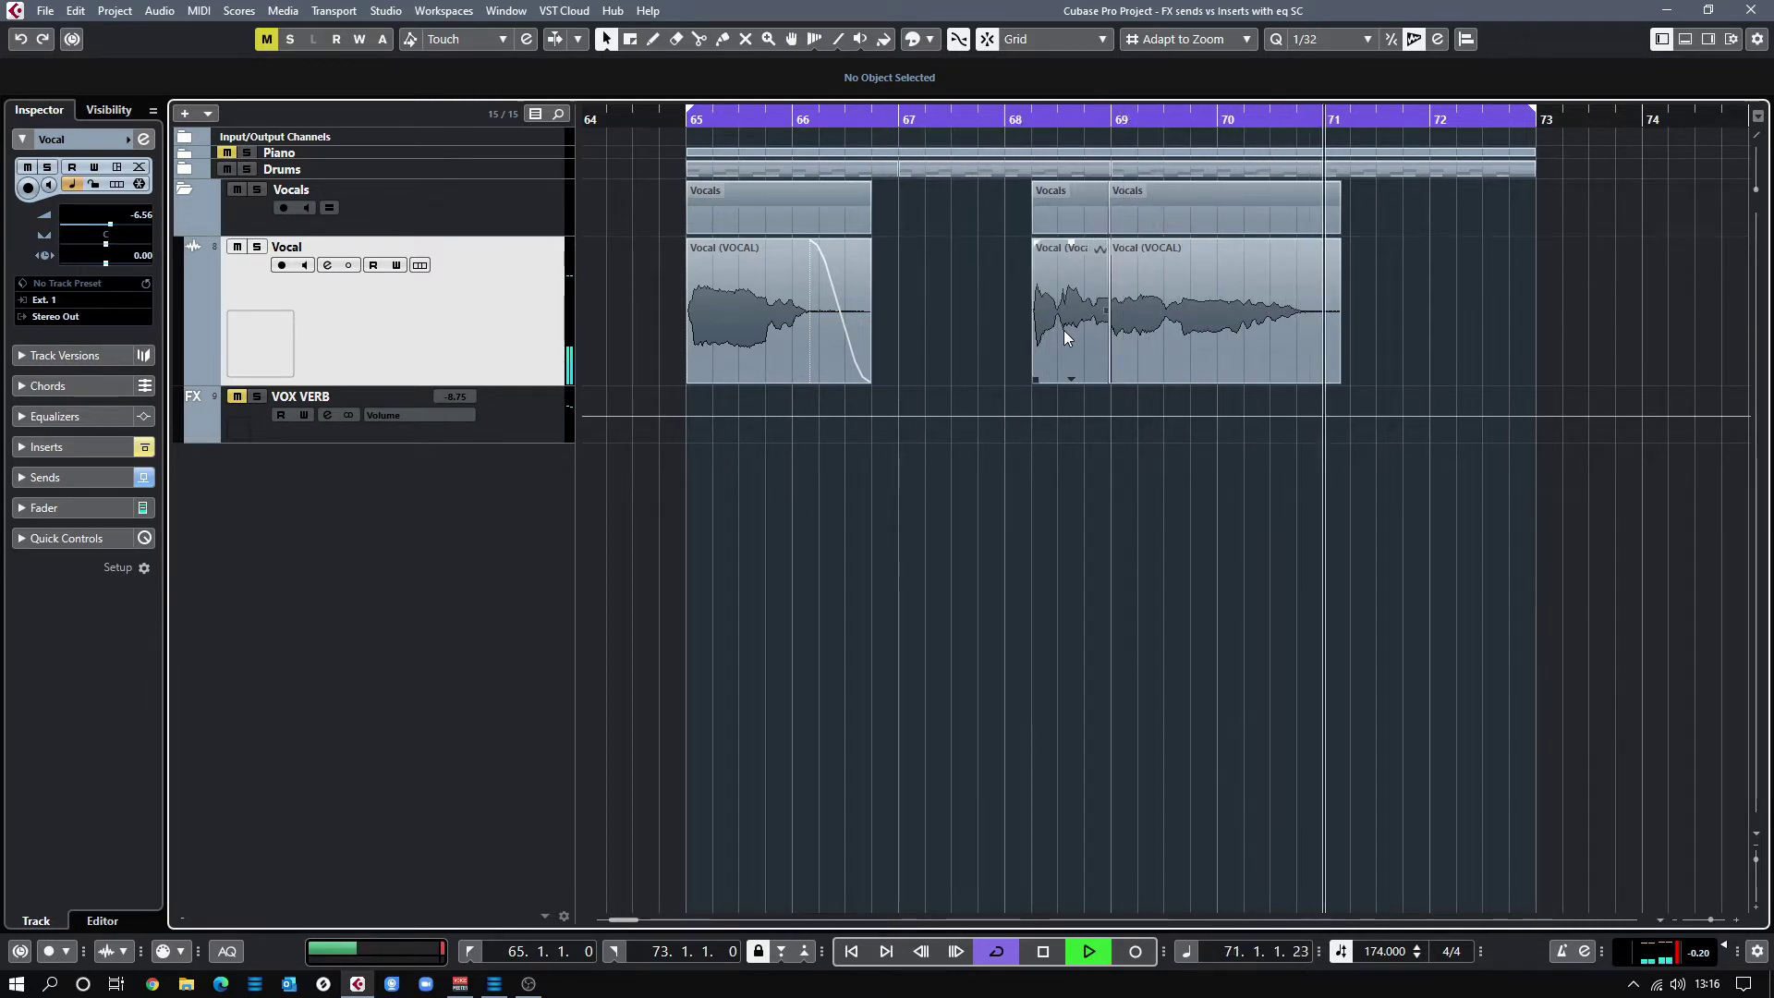
key("space")
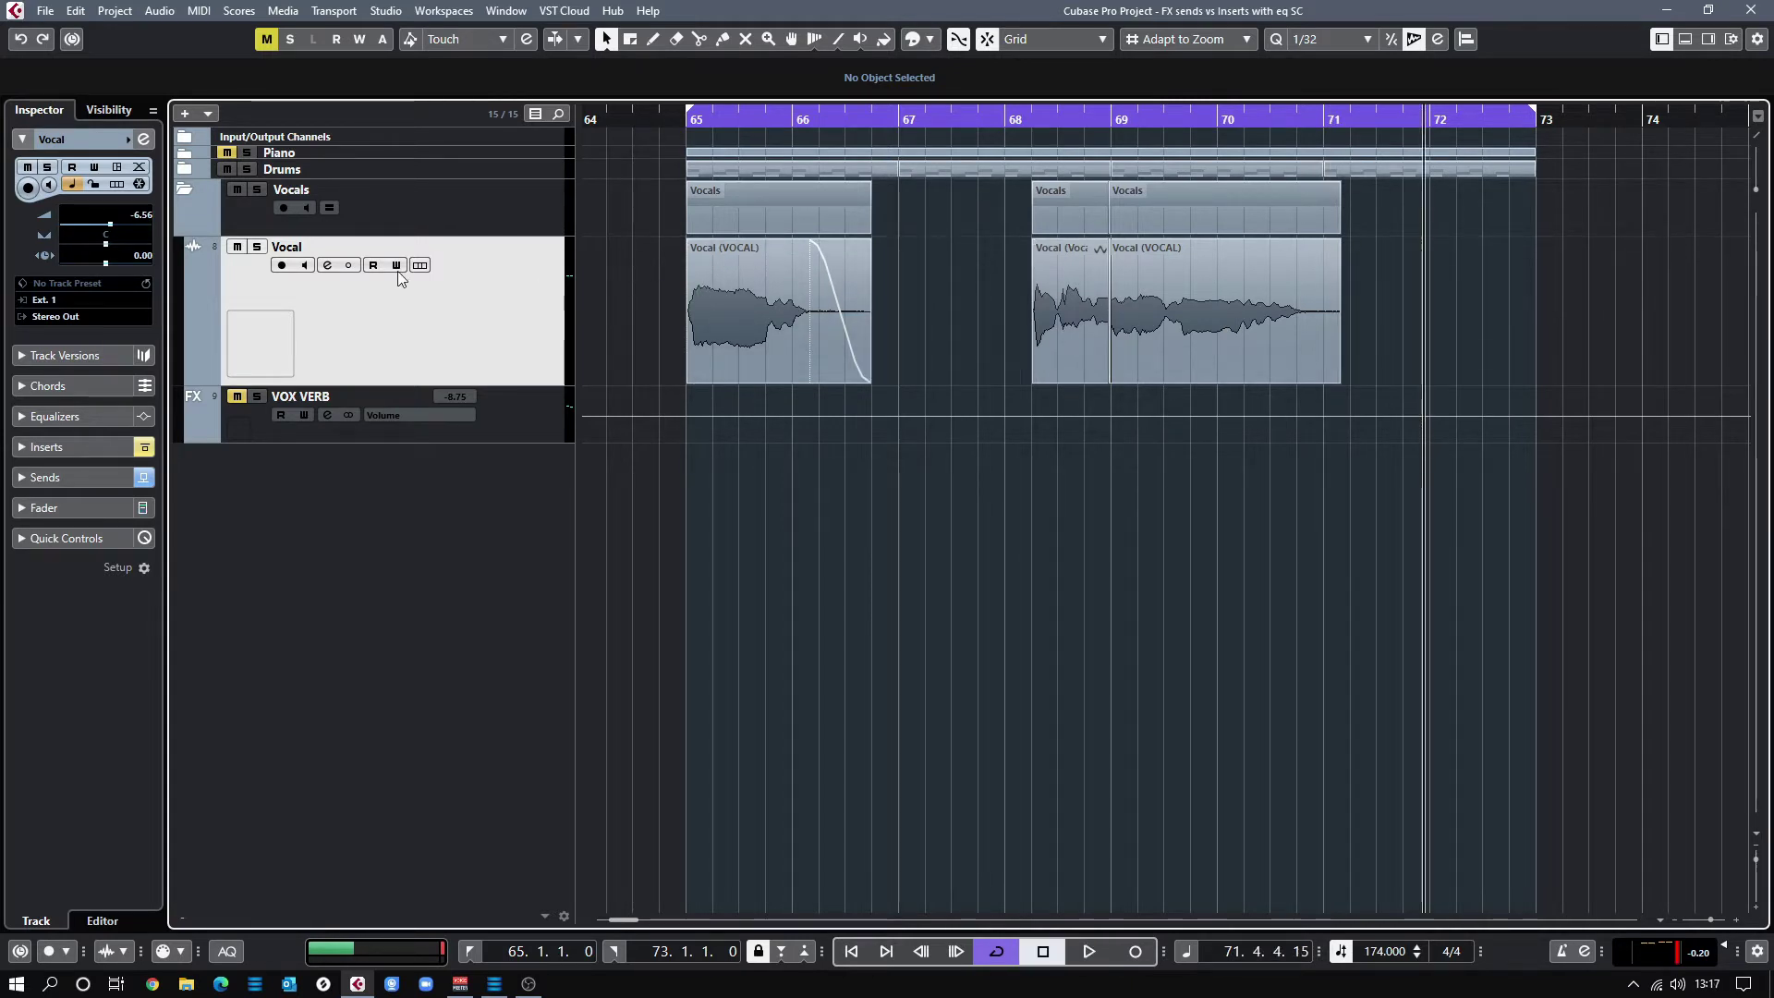
Un-bypass the Vocal channel's Valhalla Supermassive reverb on the Massive Vocal preset and audition it.
left_click(327, 265)
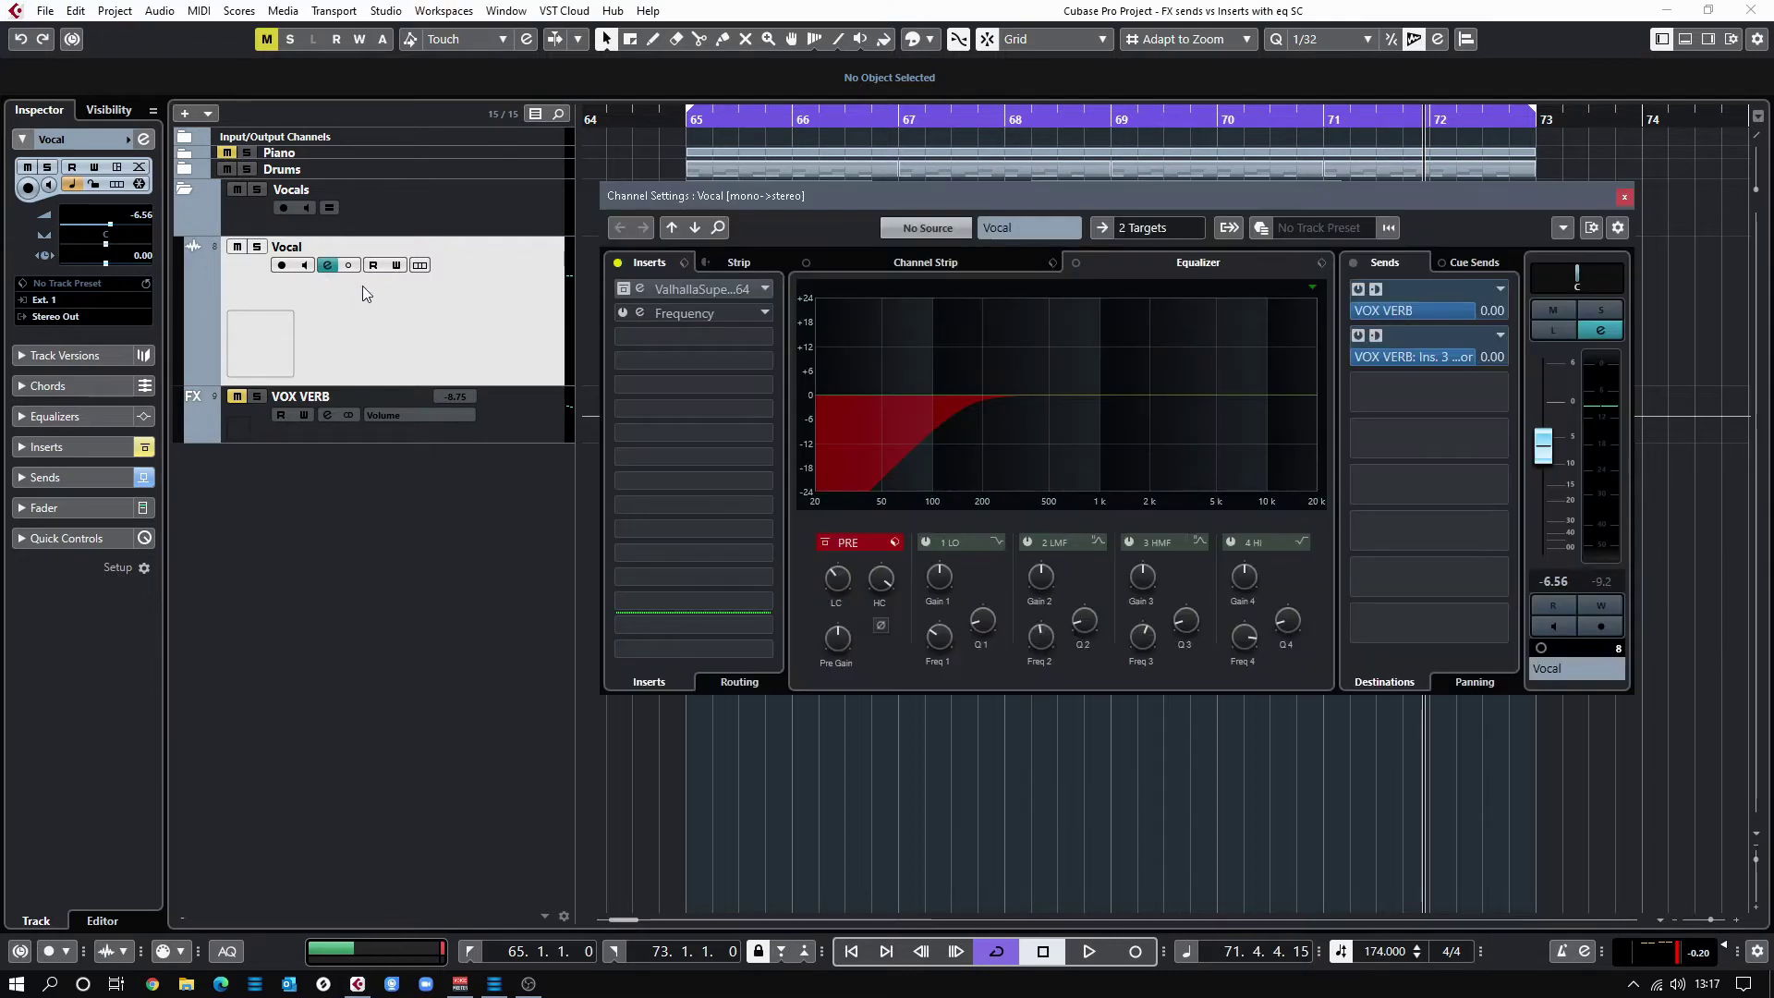
left_click_drag(708, 194, 689, 196)
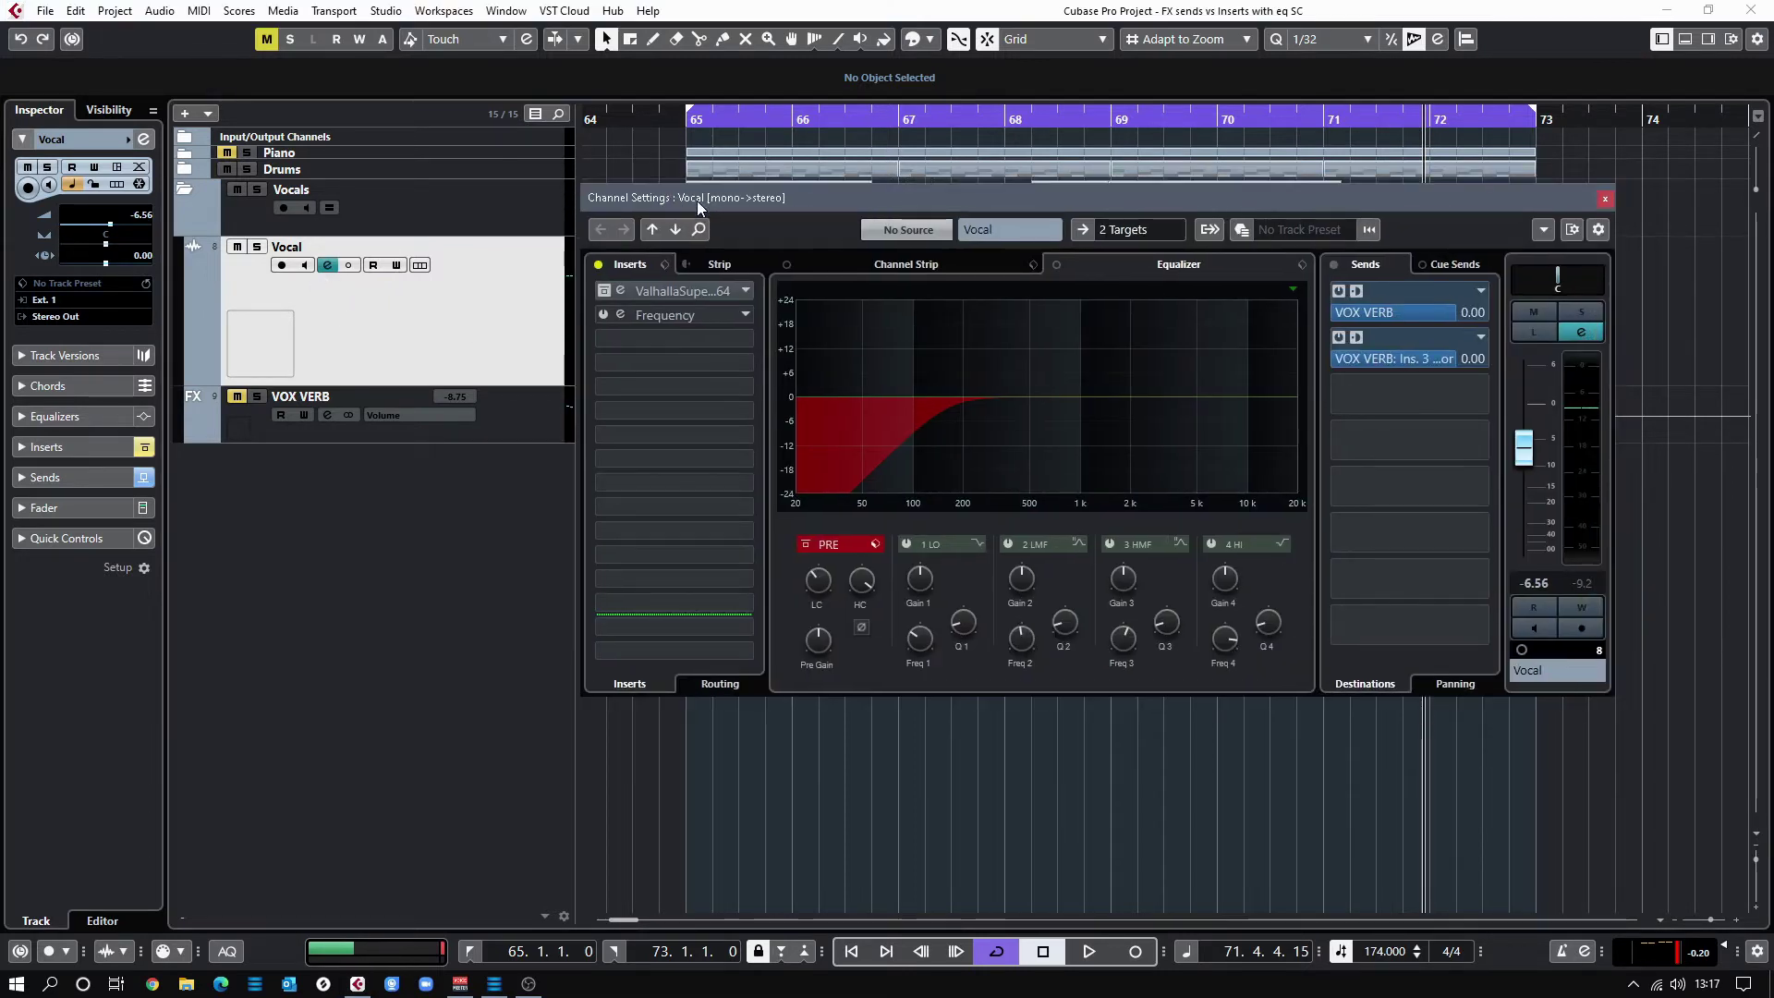
left_click(667, 290)
left_click_drag(774, 268, 1142, 213)
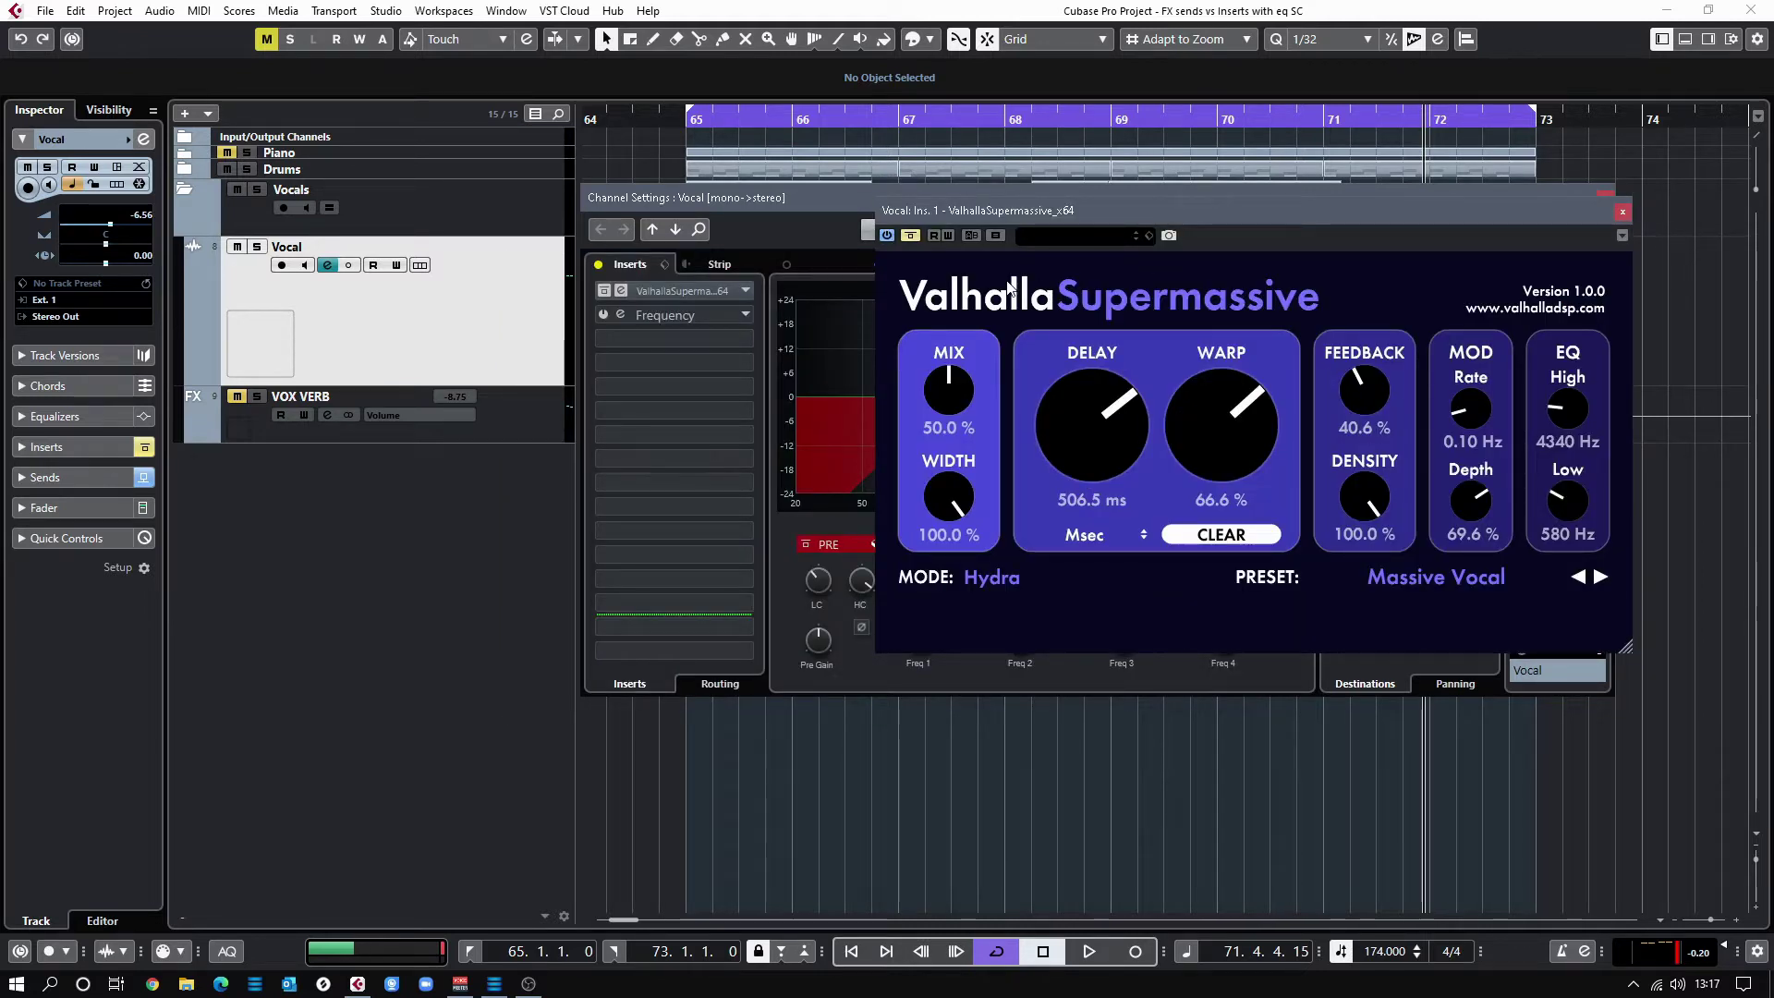
left_click(909, 236)
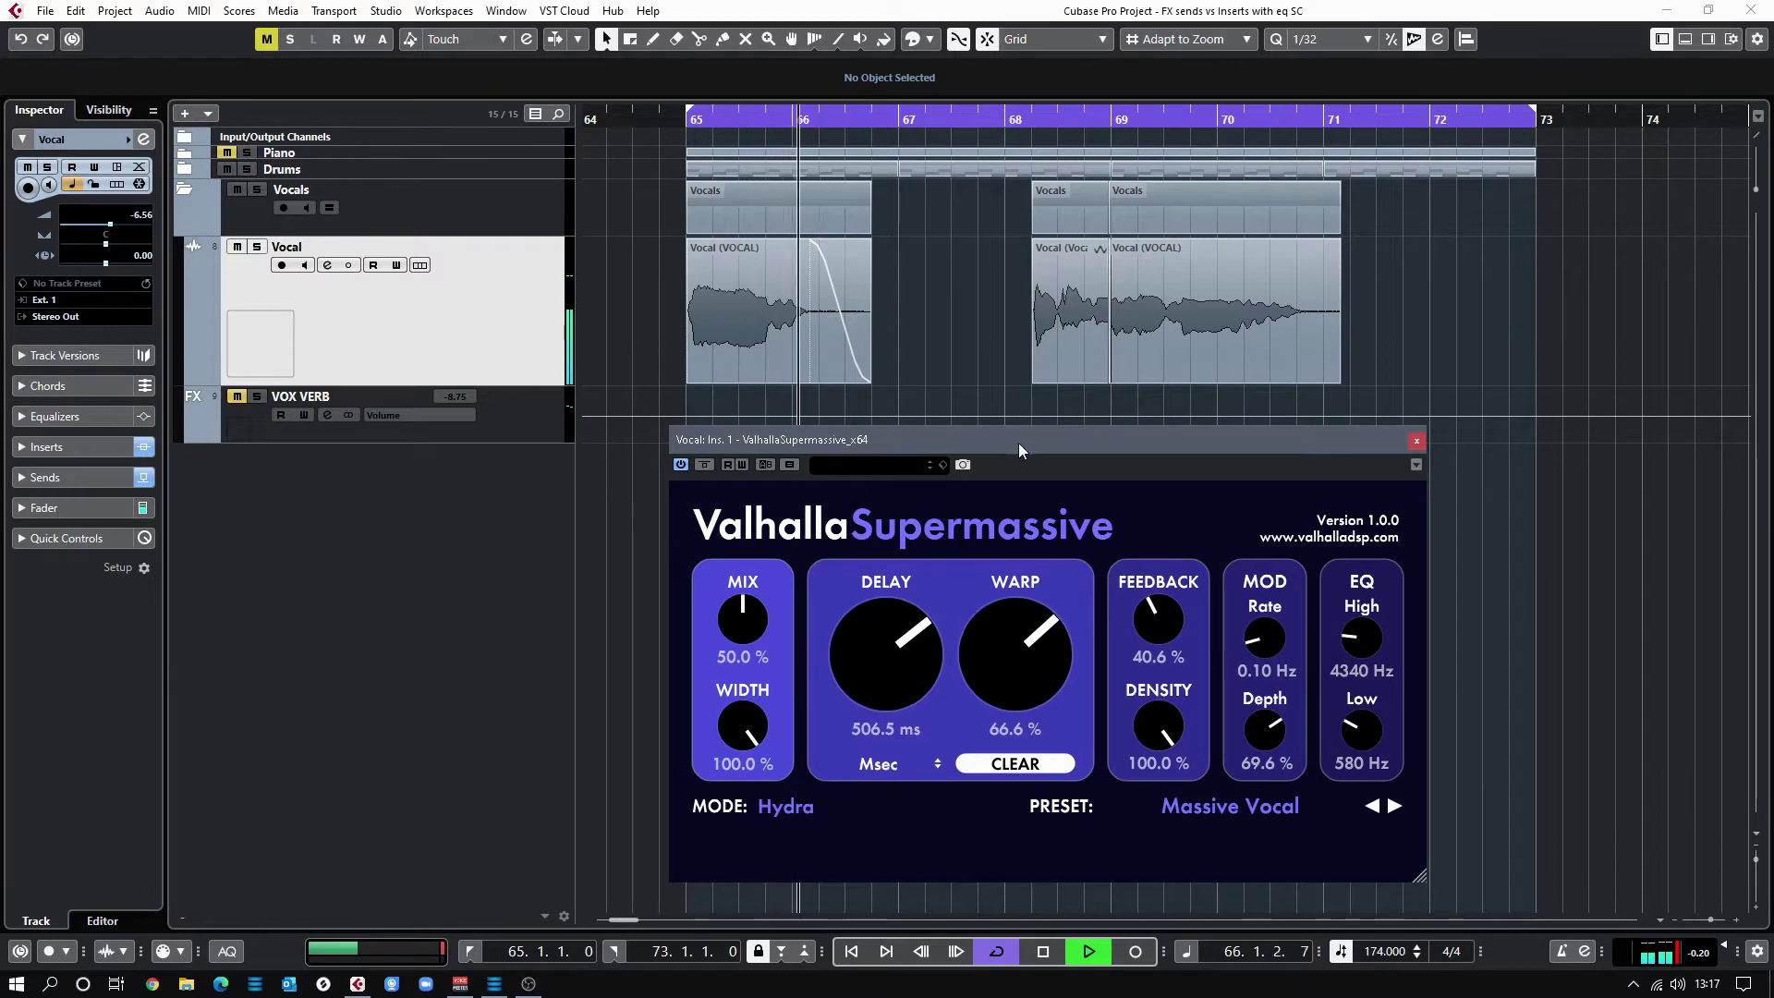
left_click_drag(1018, 441, 1062, 425)
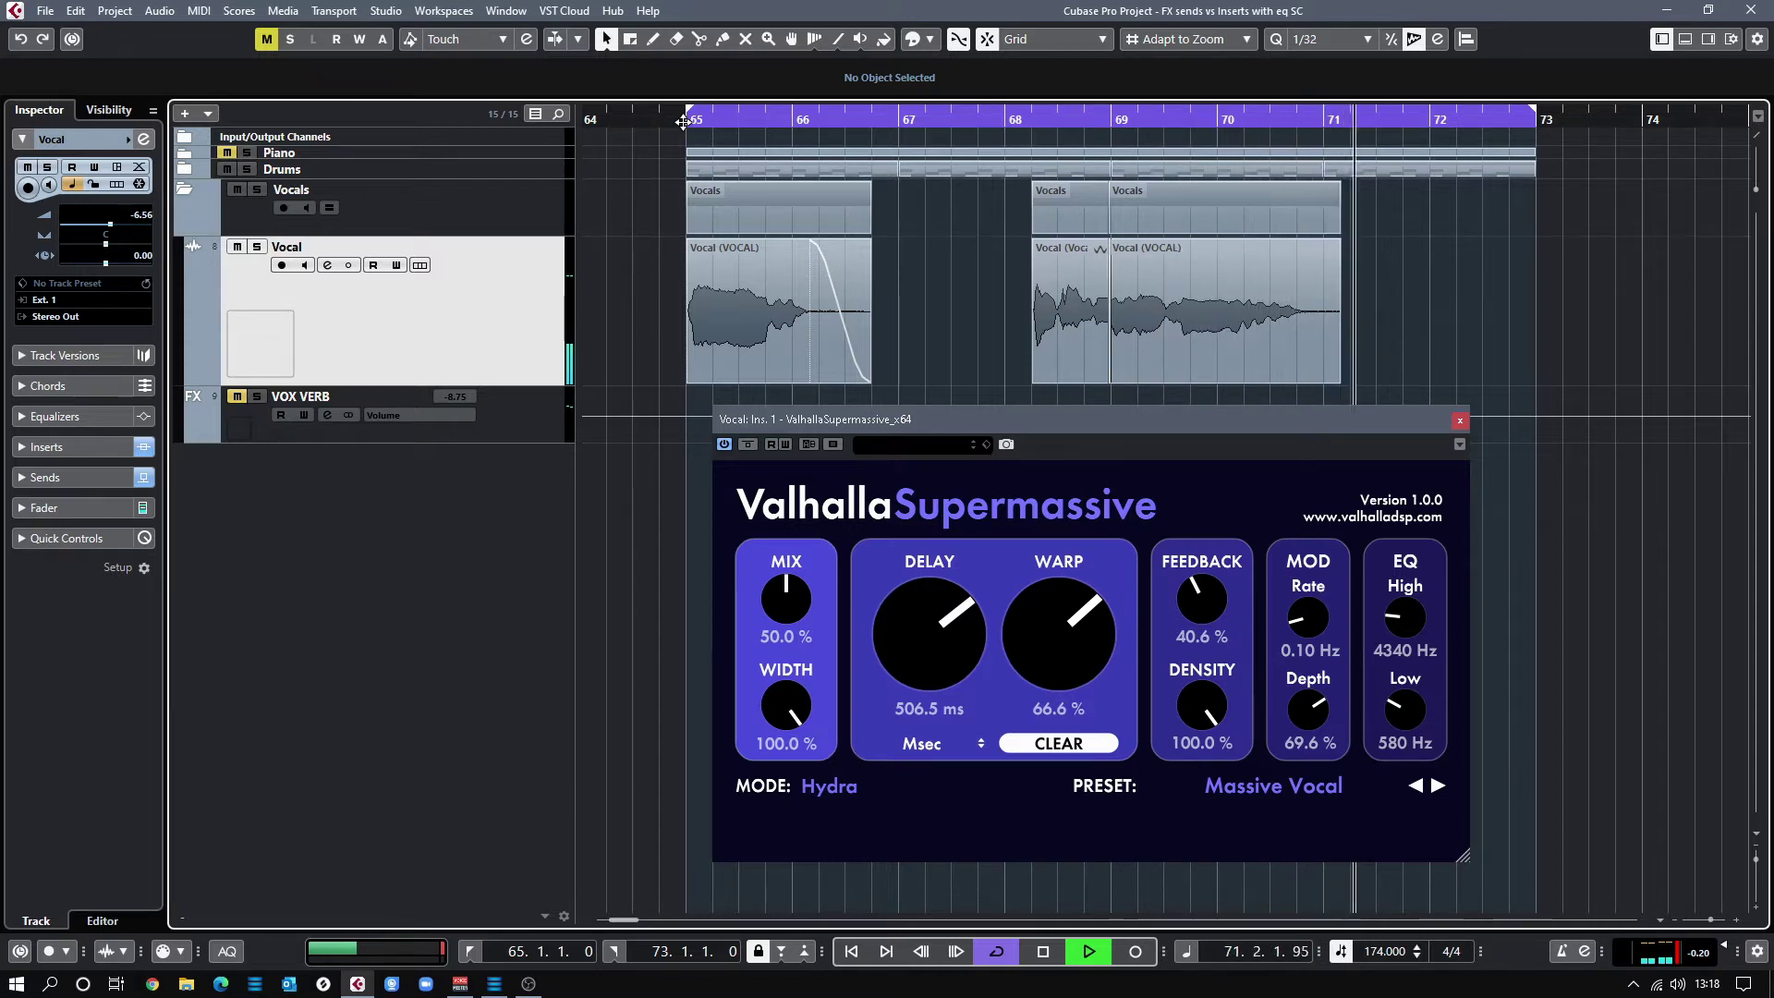
key("space")
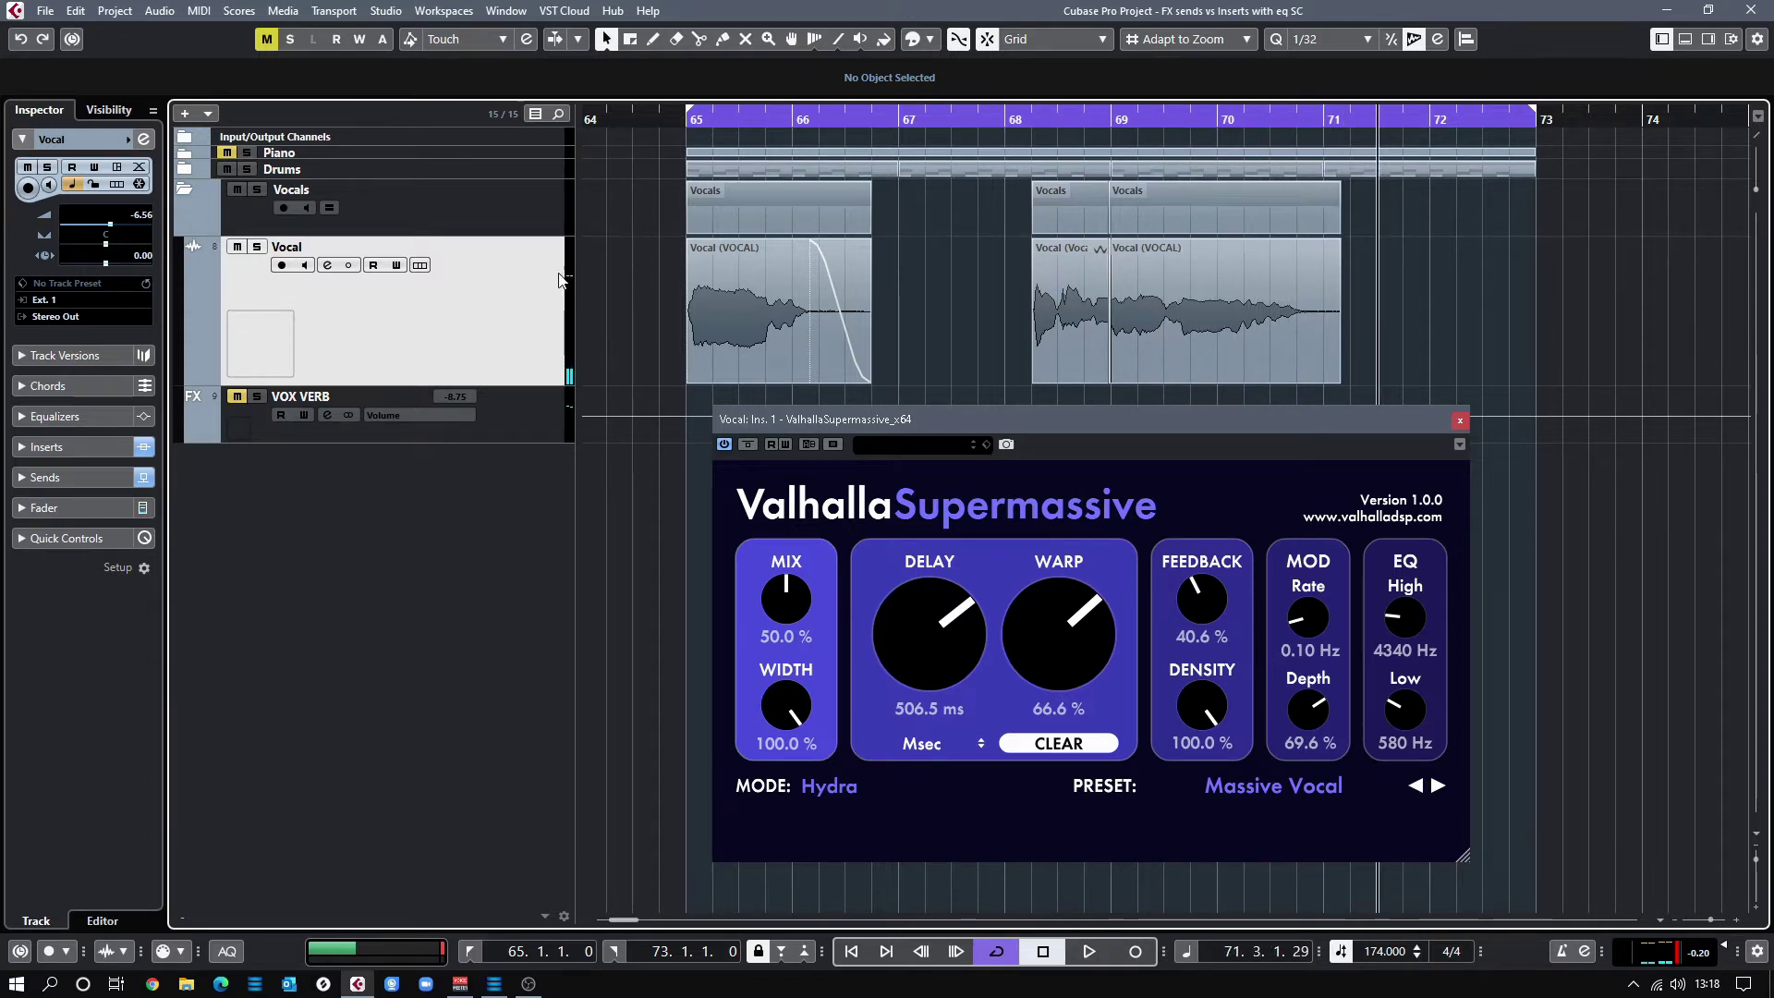
Bypass the Vocal channel's Frequency insert, the slot after Valhalla Supermassive.
left_click(327, 265)
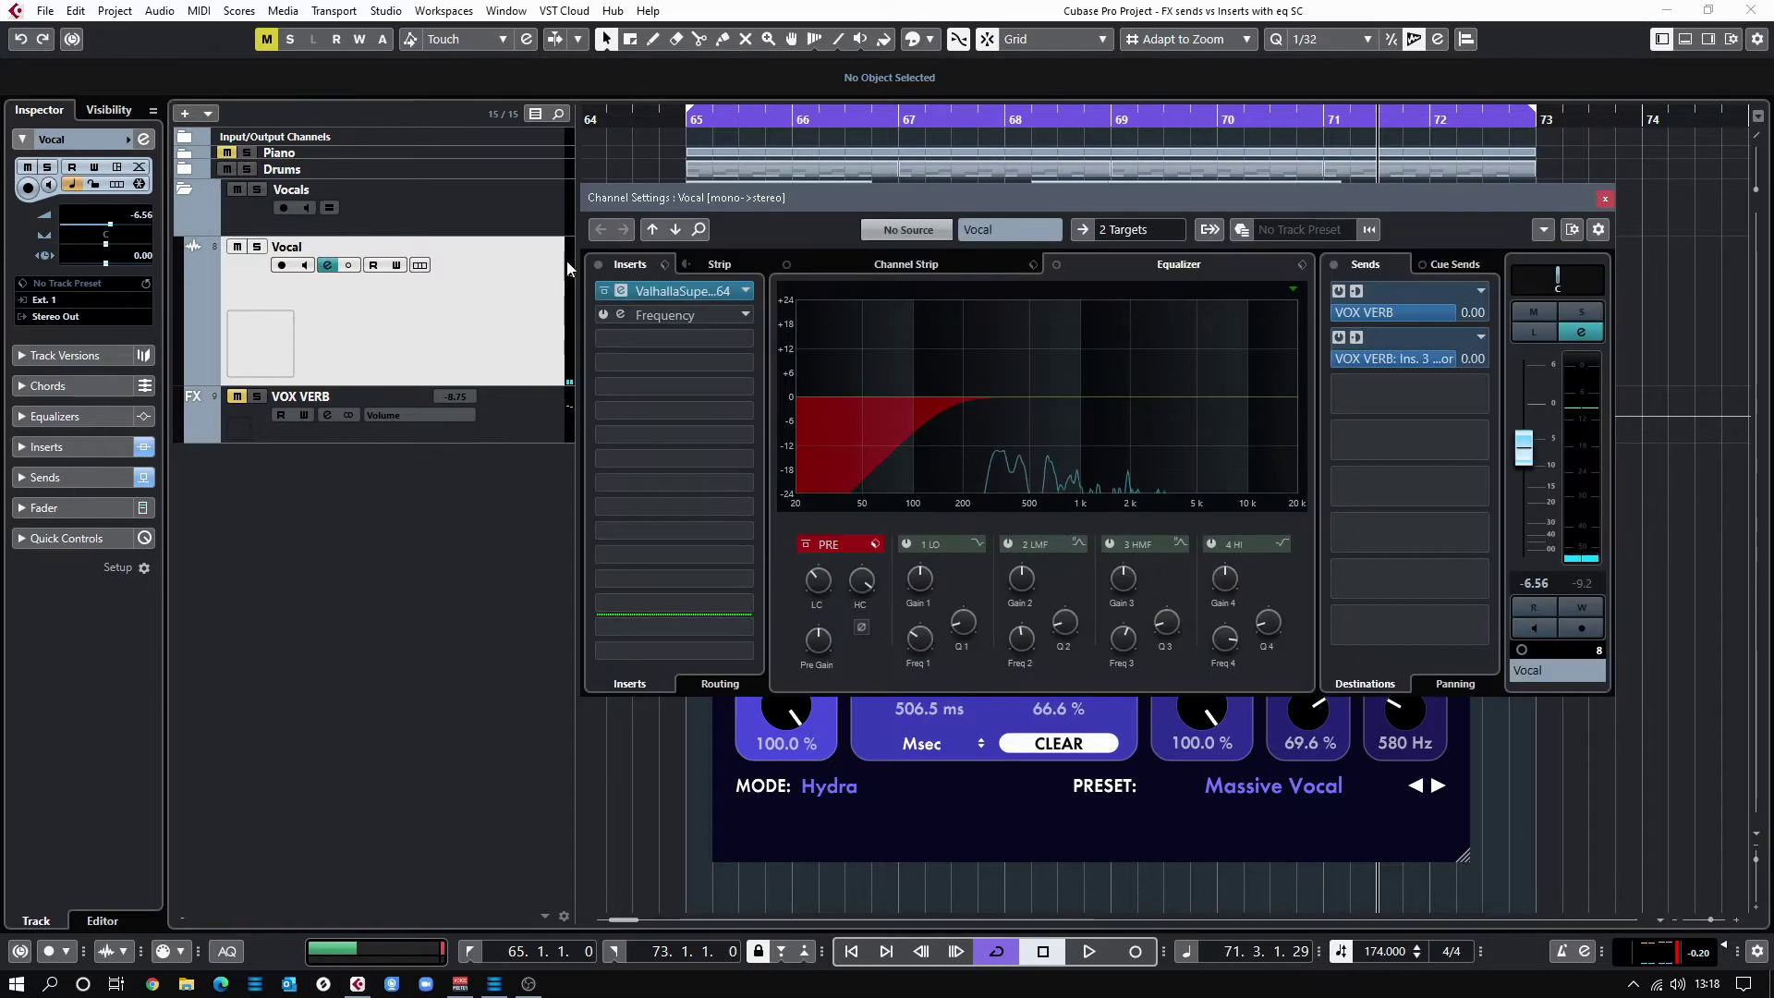
left_click_drag(641, 200, 641, 244)
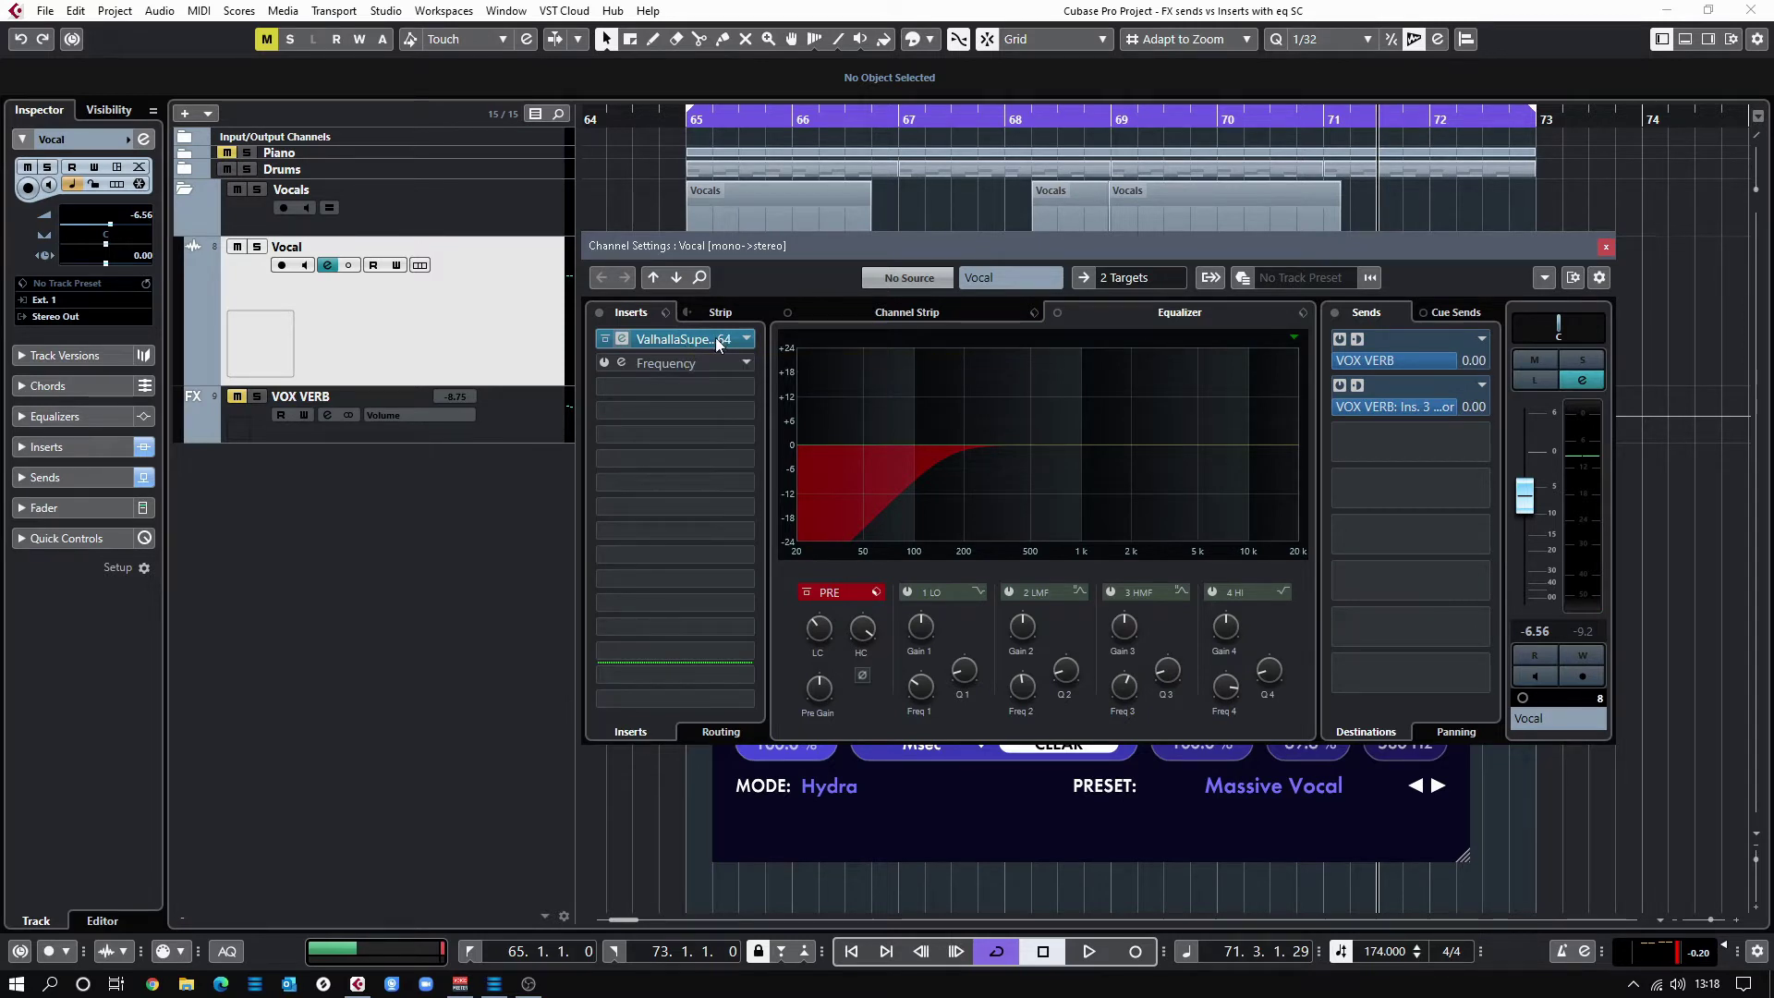
left_click(604, 362)
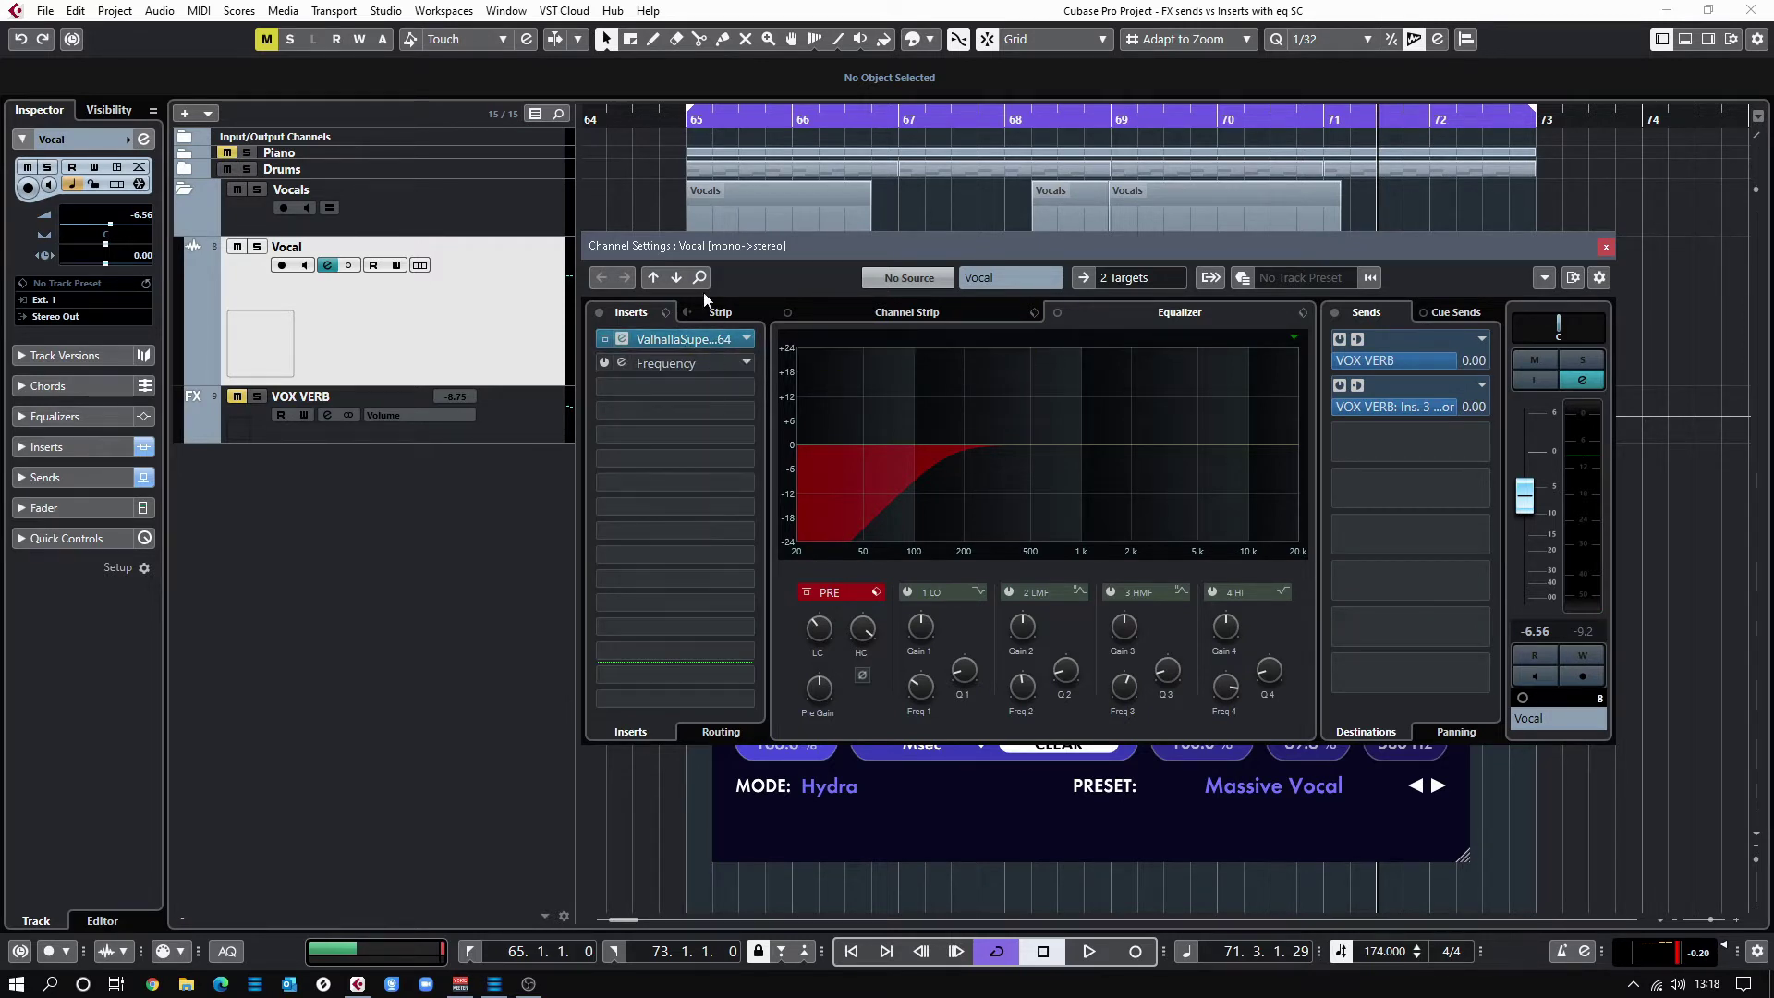
double_click(685, 364)
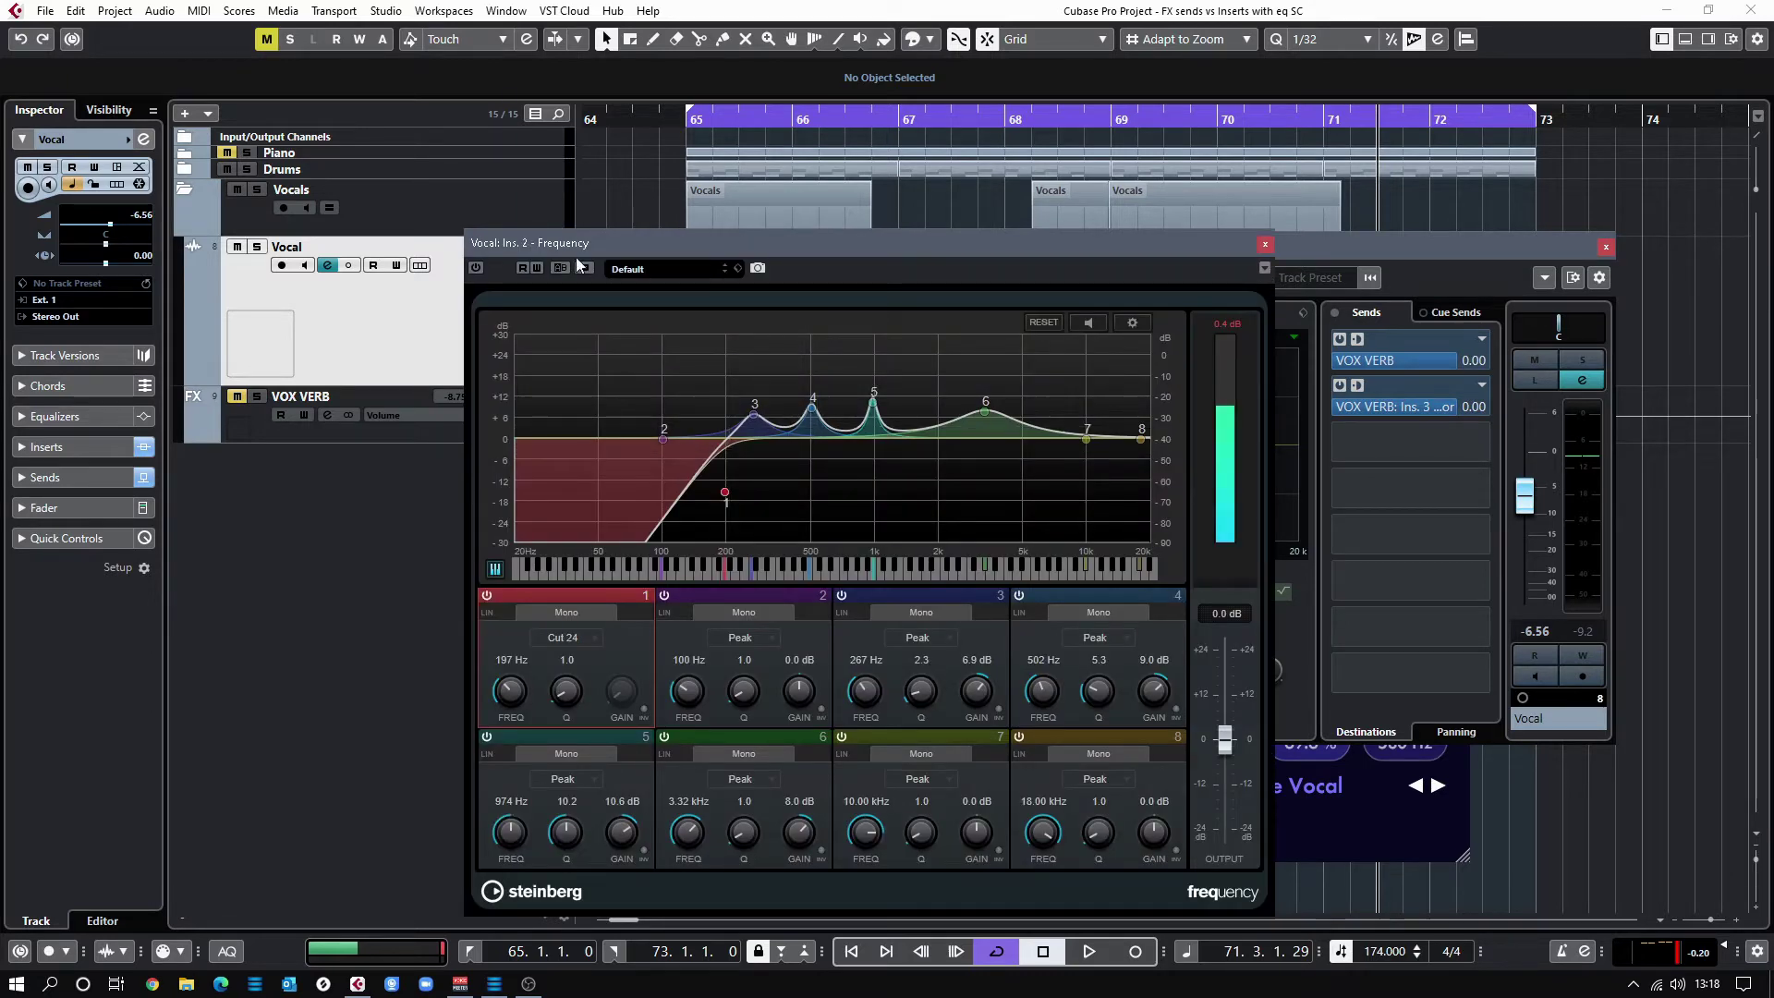
left_click(1264, 244)
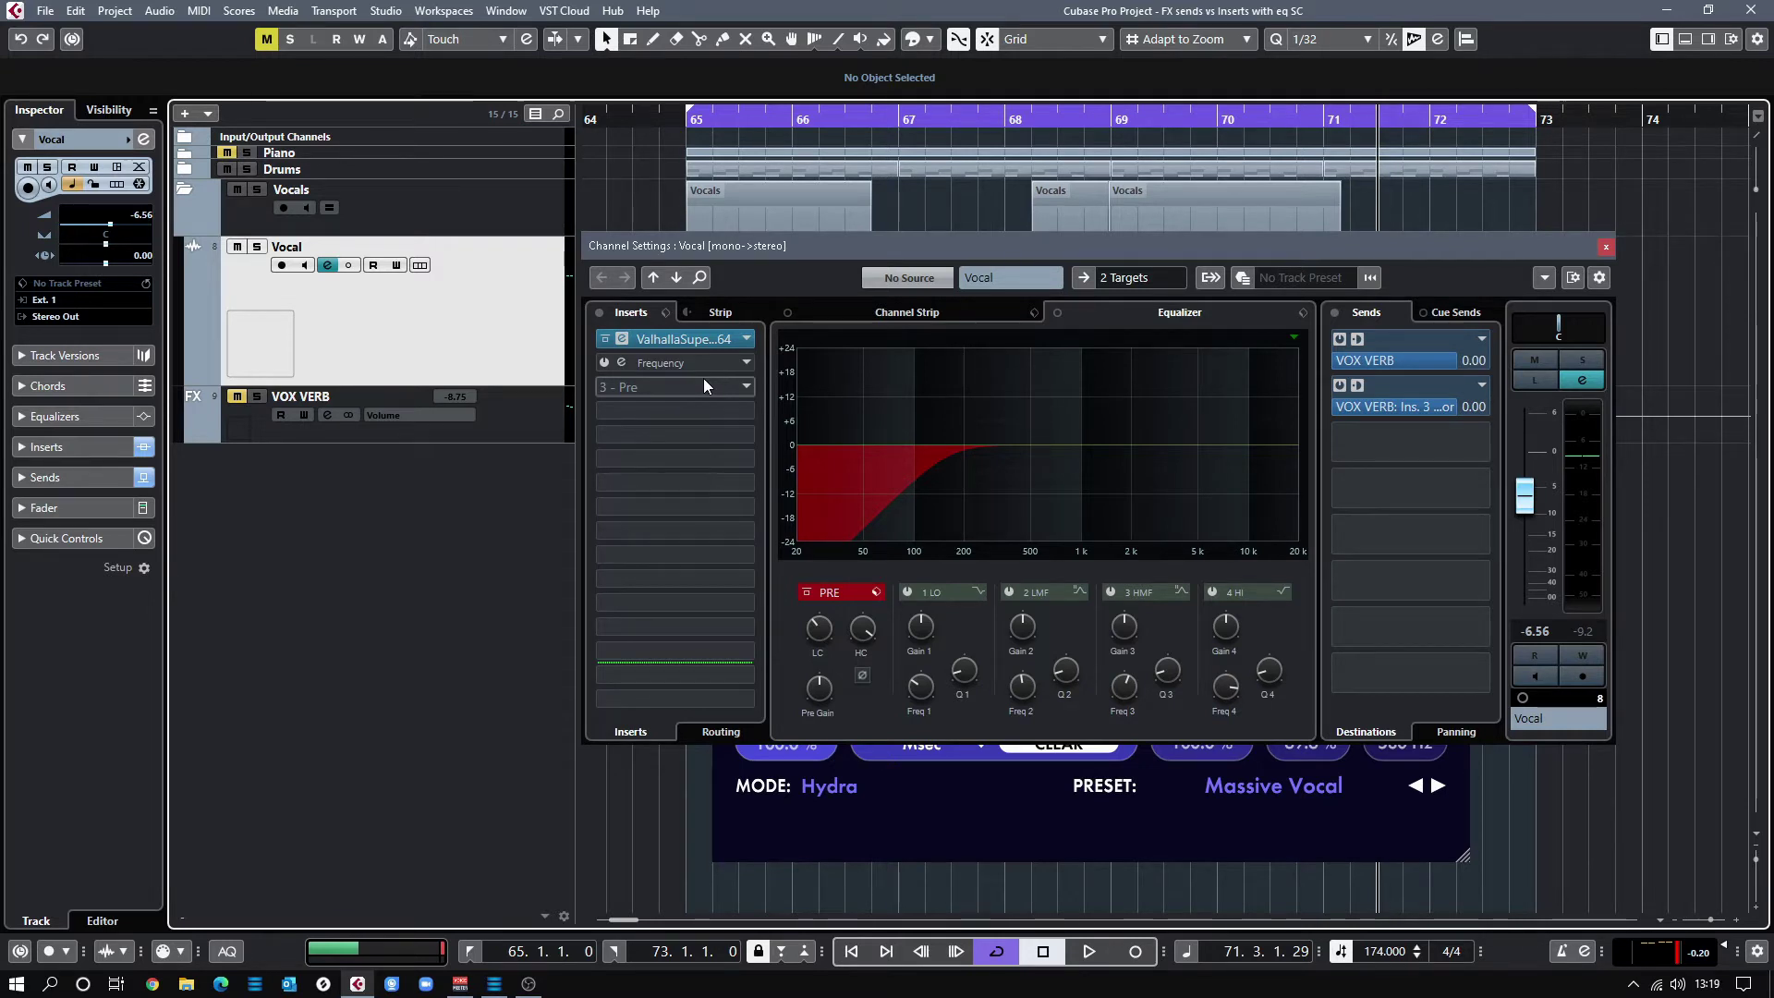
Deactivate the Frequency and Compressor inserts on the VOX VERB channel.
left_click(510, 421)
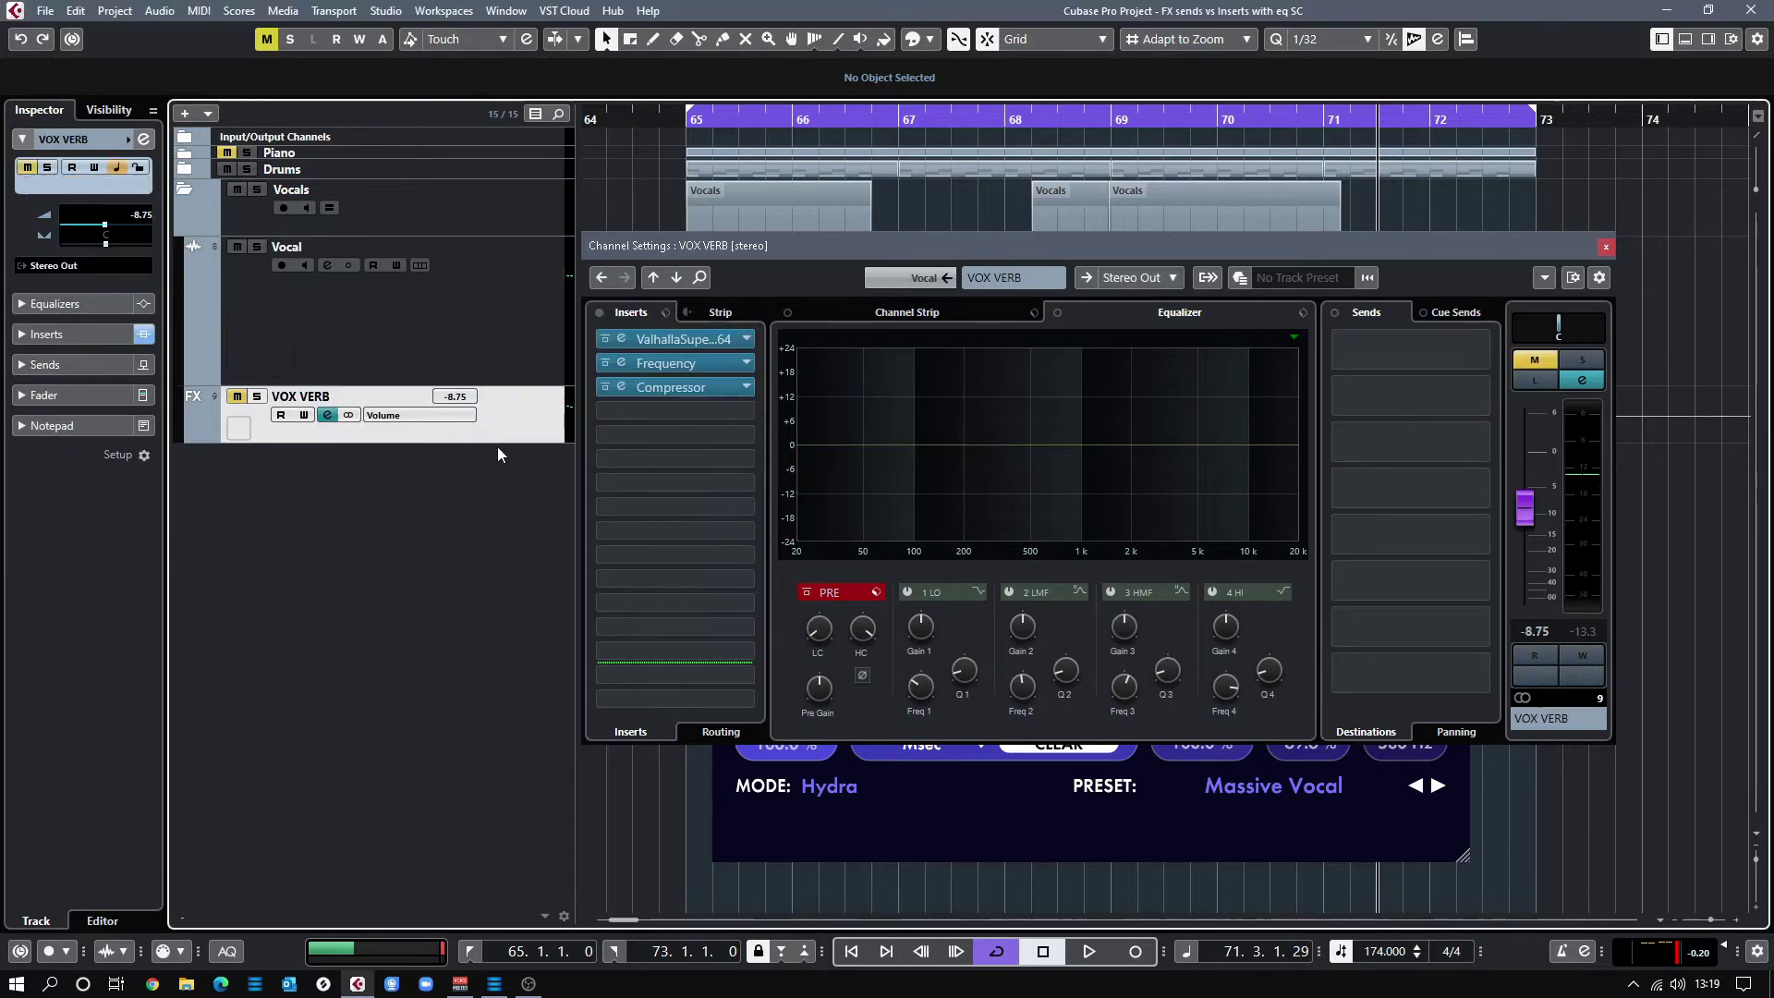
left_click(604, 364)
left_click(603, 386)
Check VOX VERB's Valhalla Supermassive reverb: Massive Vocal preset at 100% mix.
left_click(665, 340)
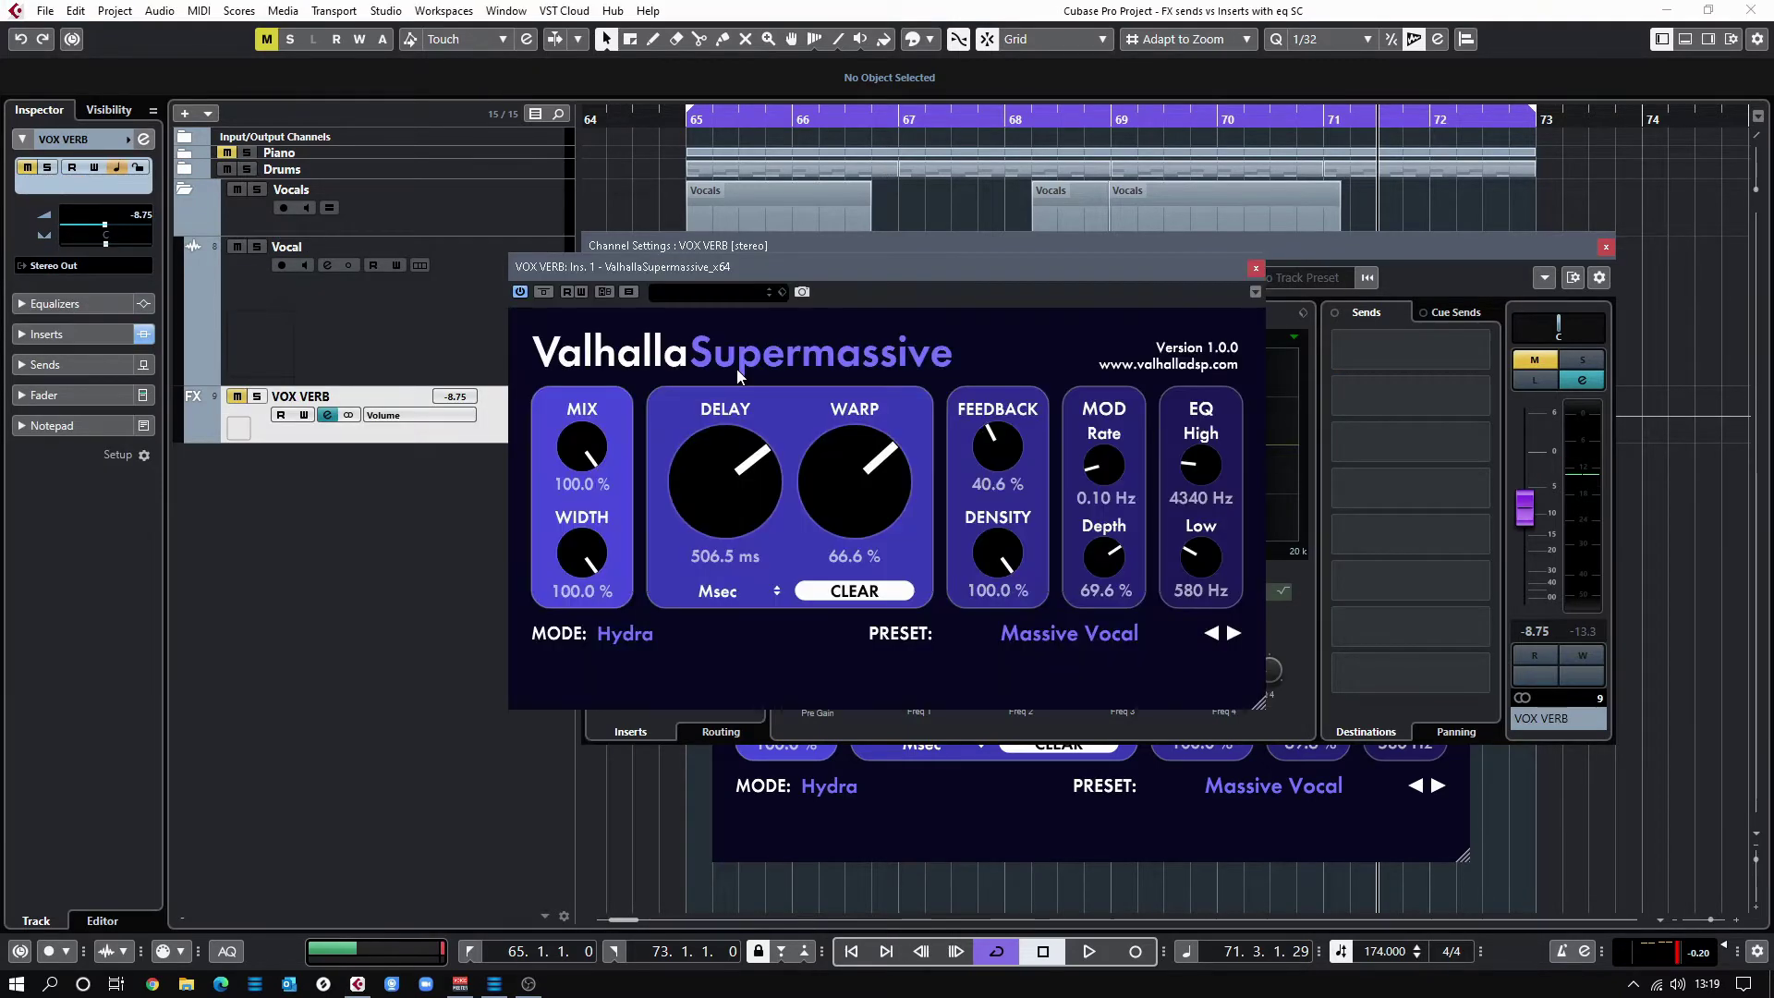
left_click_drag(757, 266, 988, 255)
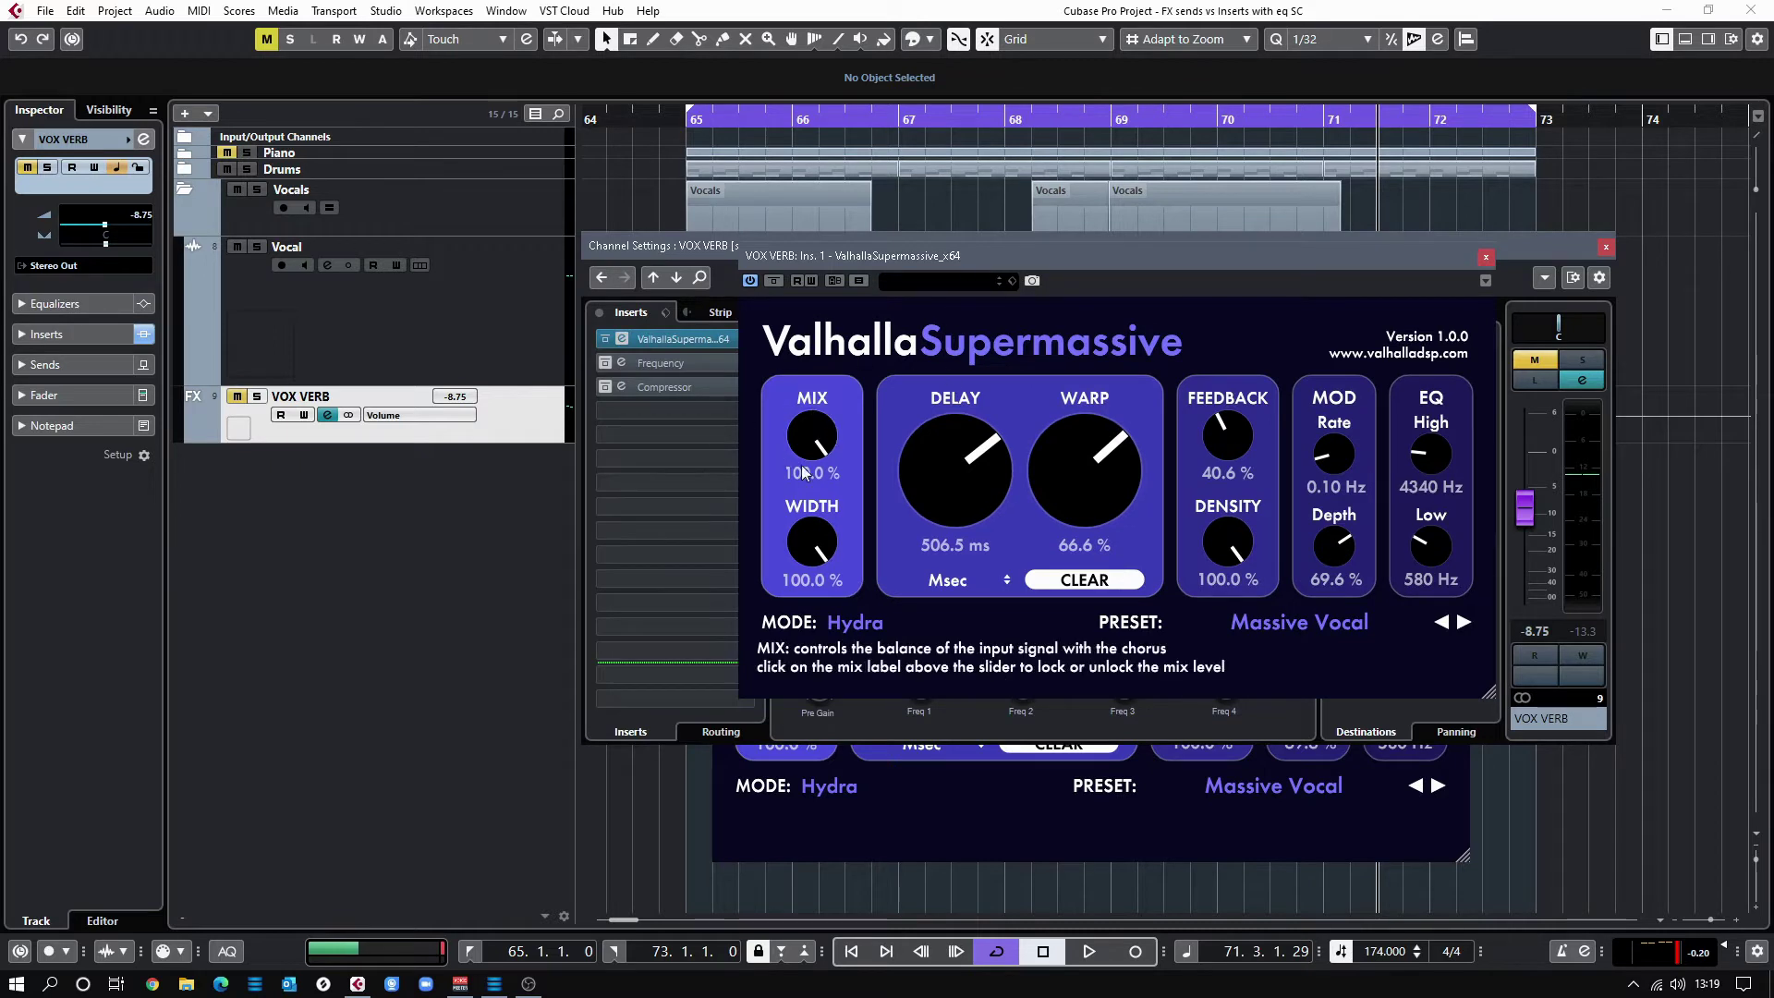
mouse_move(793, 406)
left_click(1485, 257)
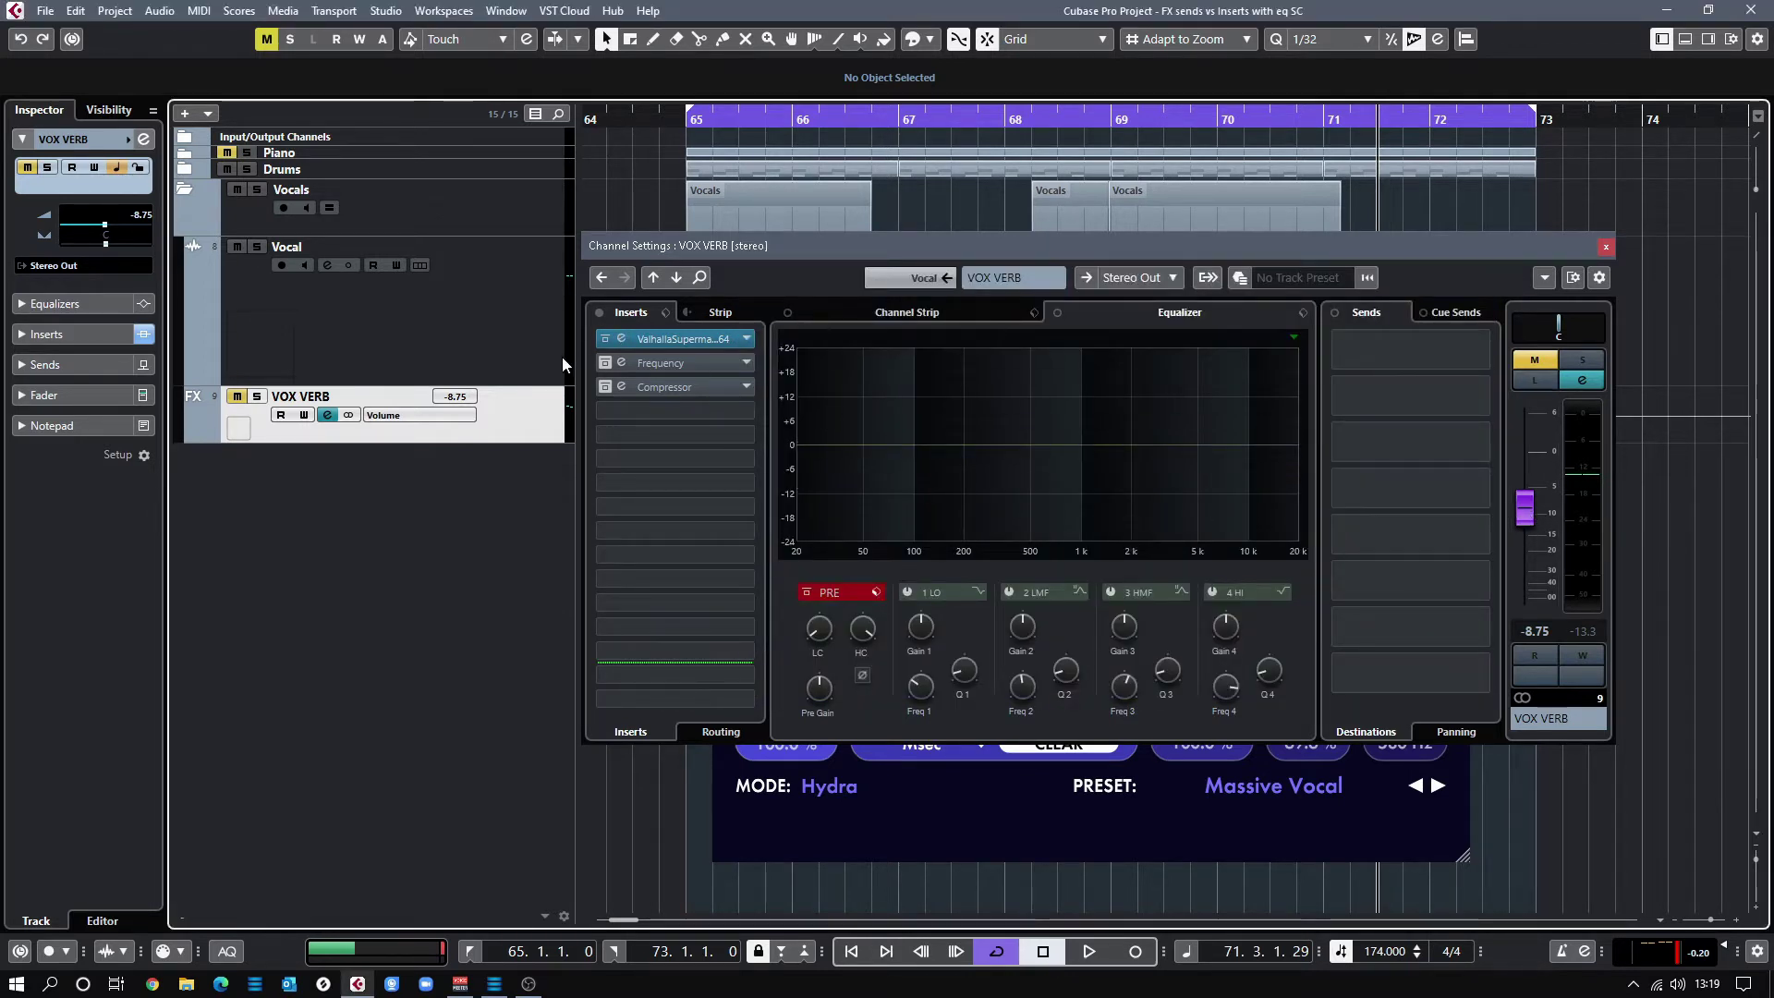
Open the Vocal Frequency EQ: 197 Hz low cut, boosts at 267, 502, 974 Hz, 3.32 kHz.
left_click(480, 349)
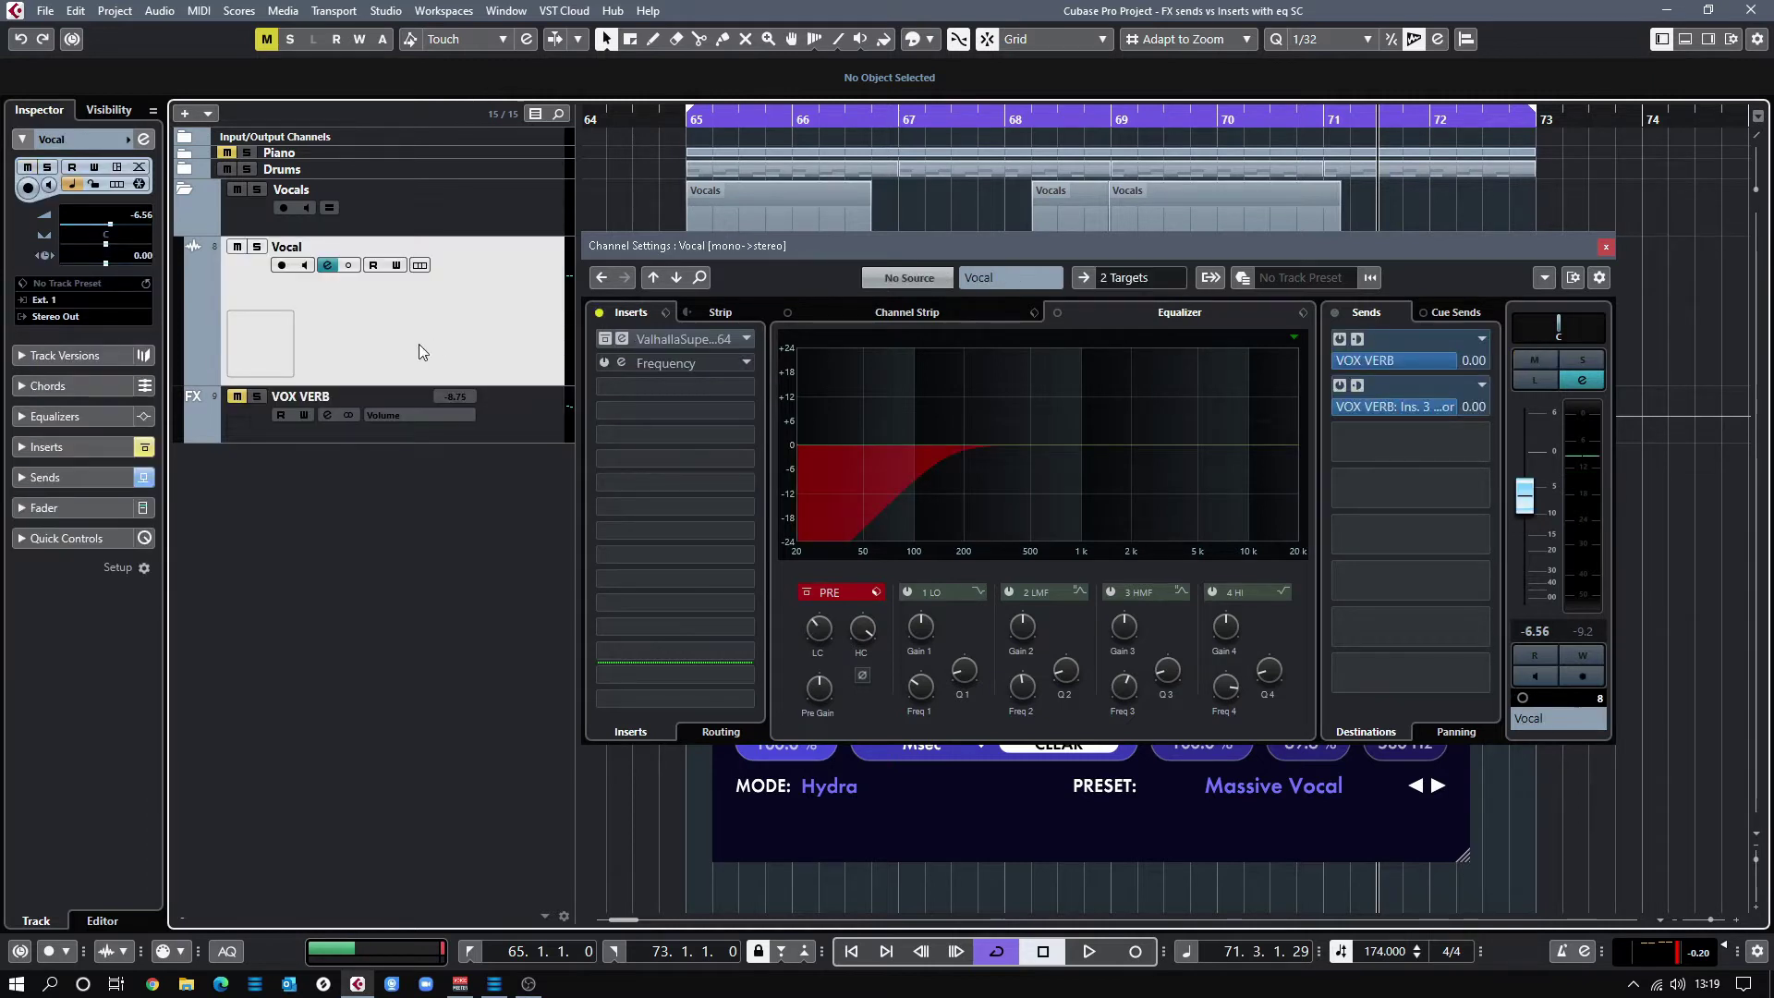
left_click(622, 363)
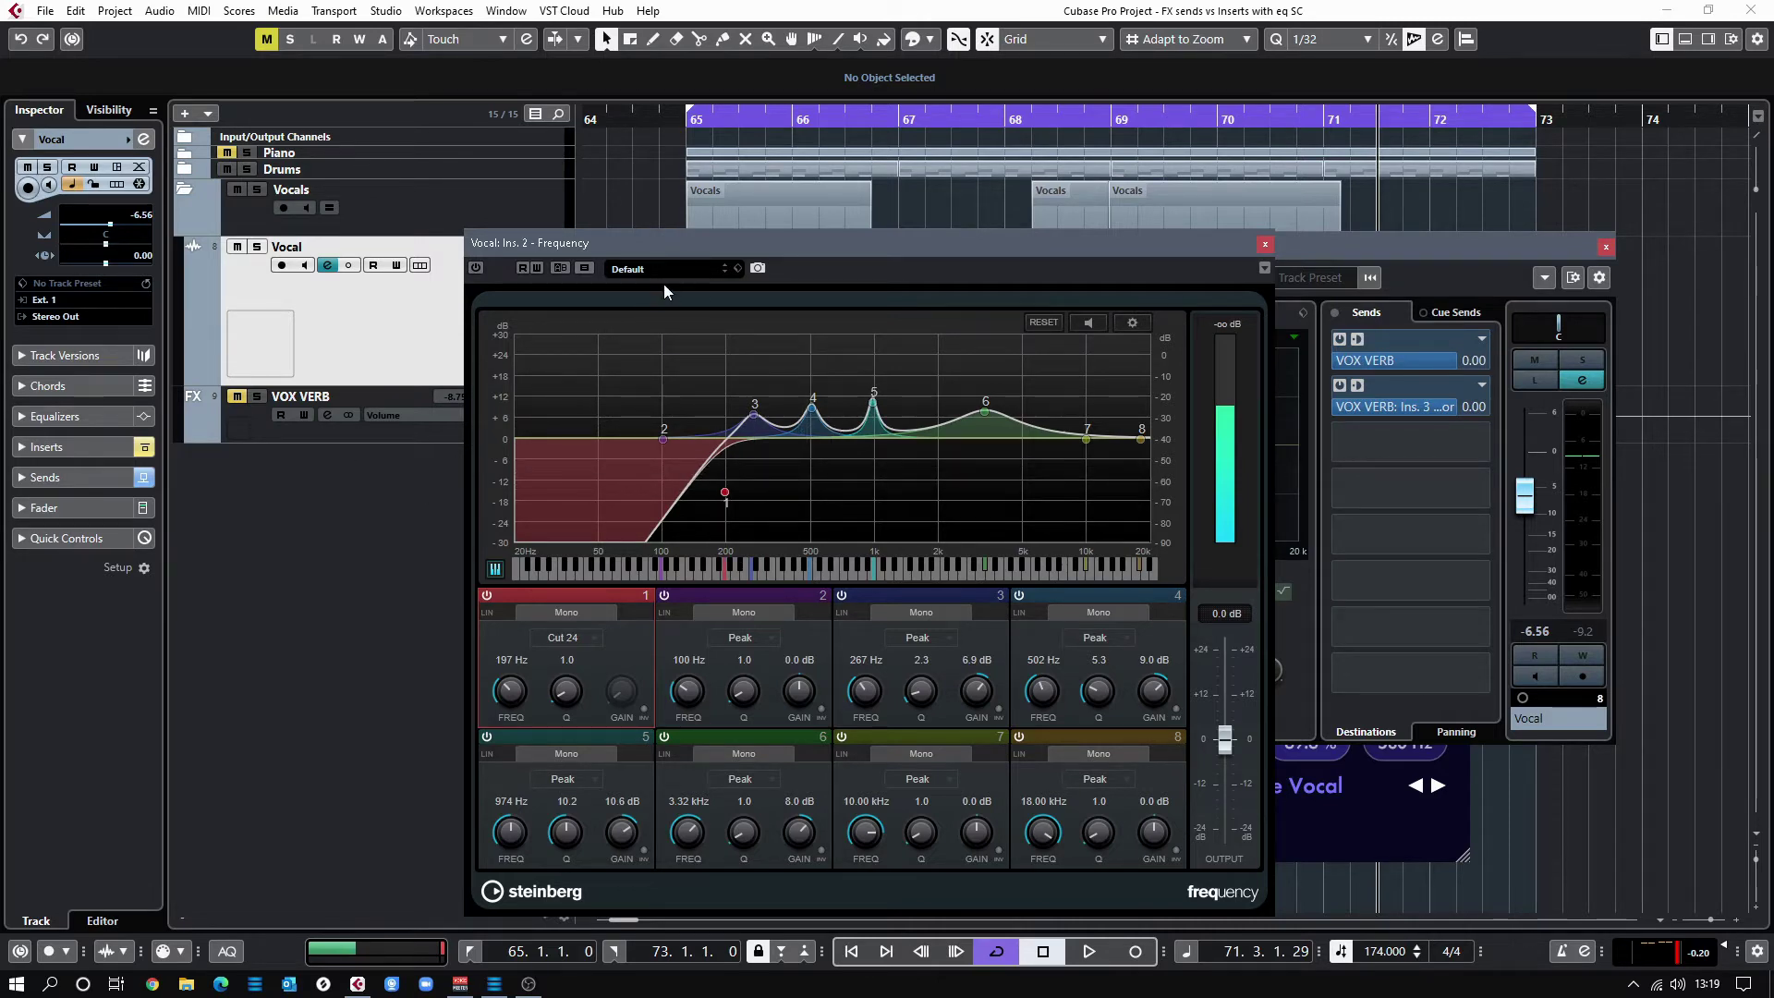
left_click_drag(664, 246, 858, 333)
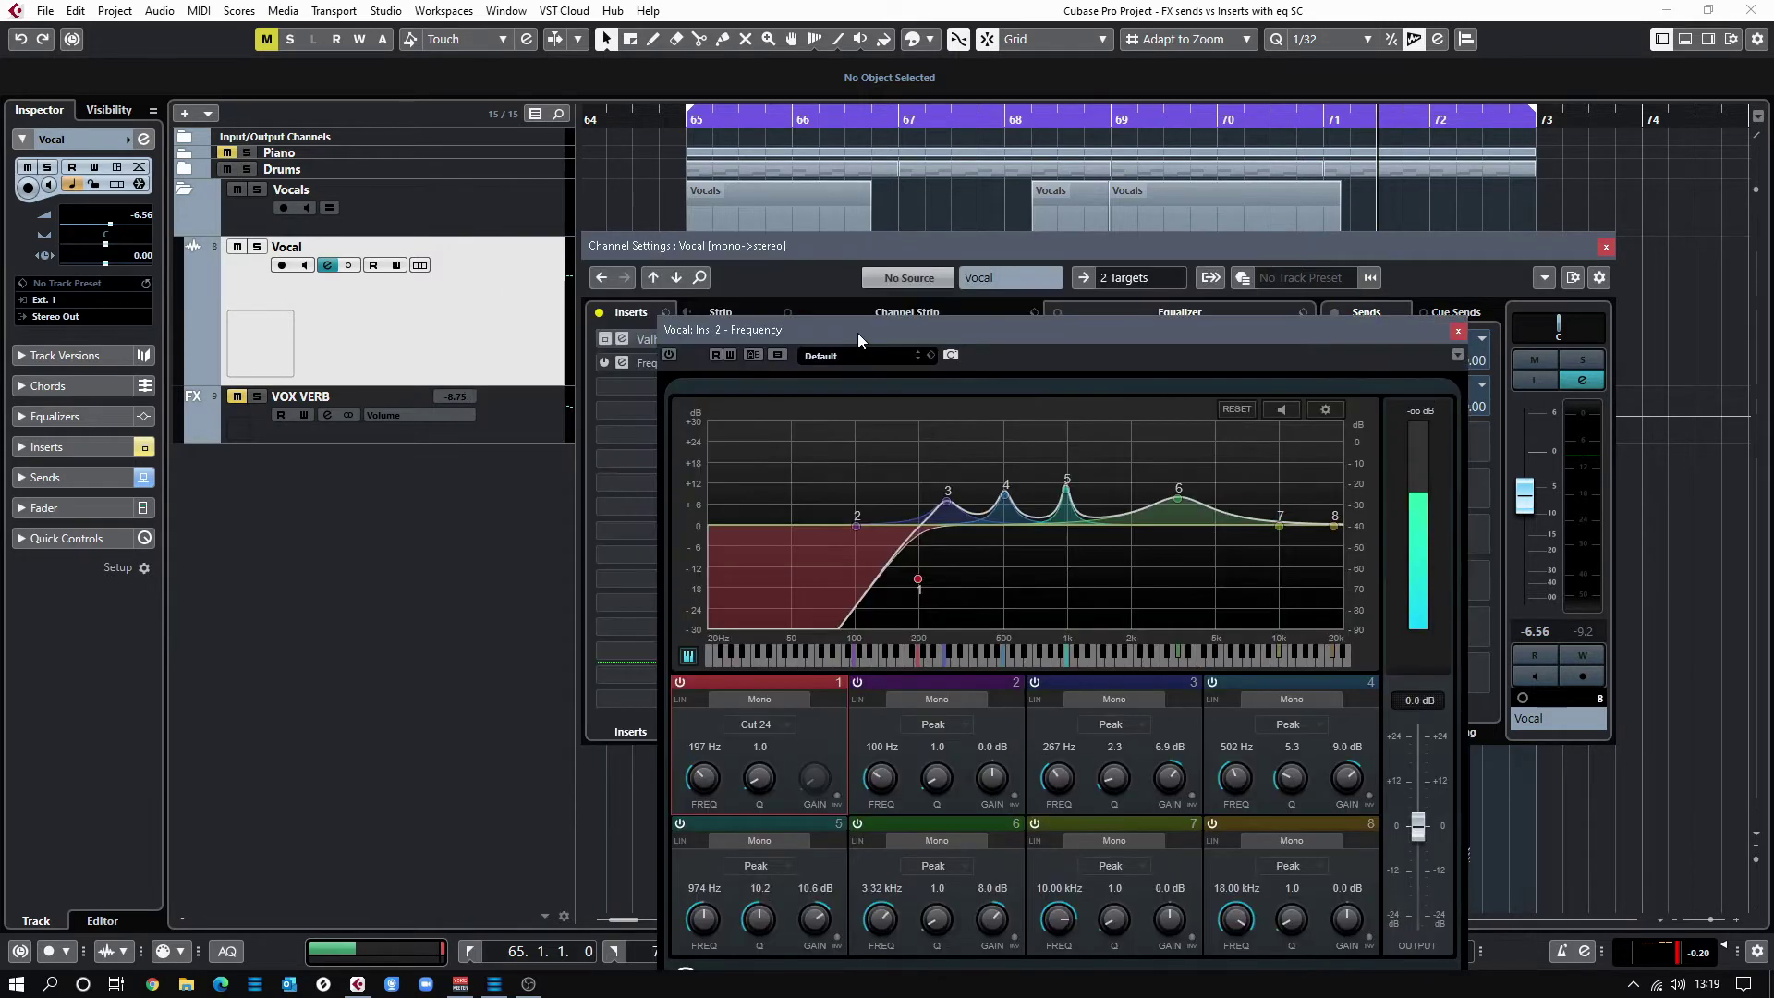
left_click(1605, 247)
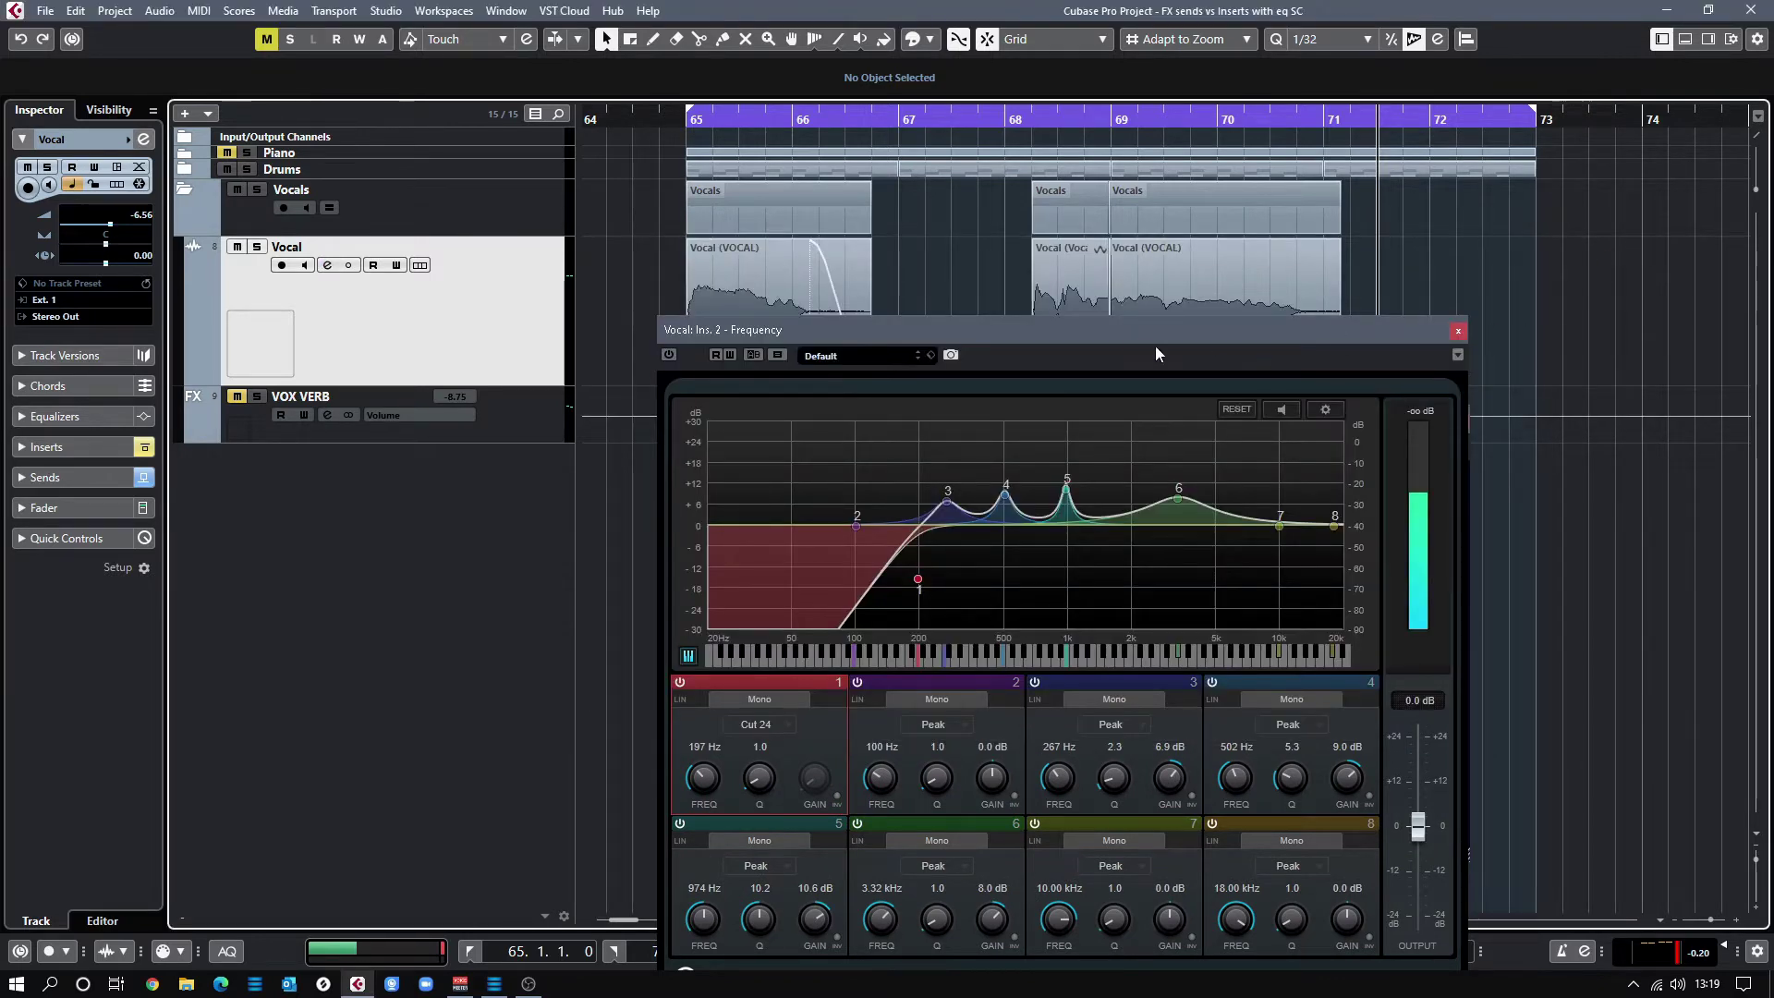
left_click_drag(1132, 333, 1042, 294)
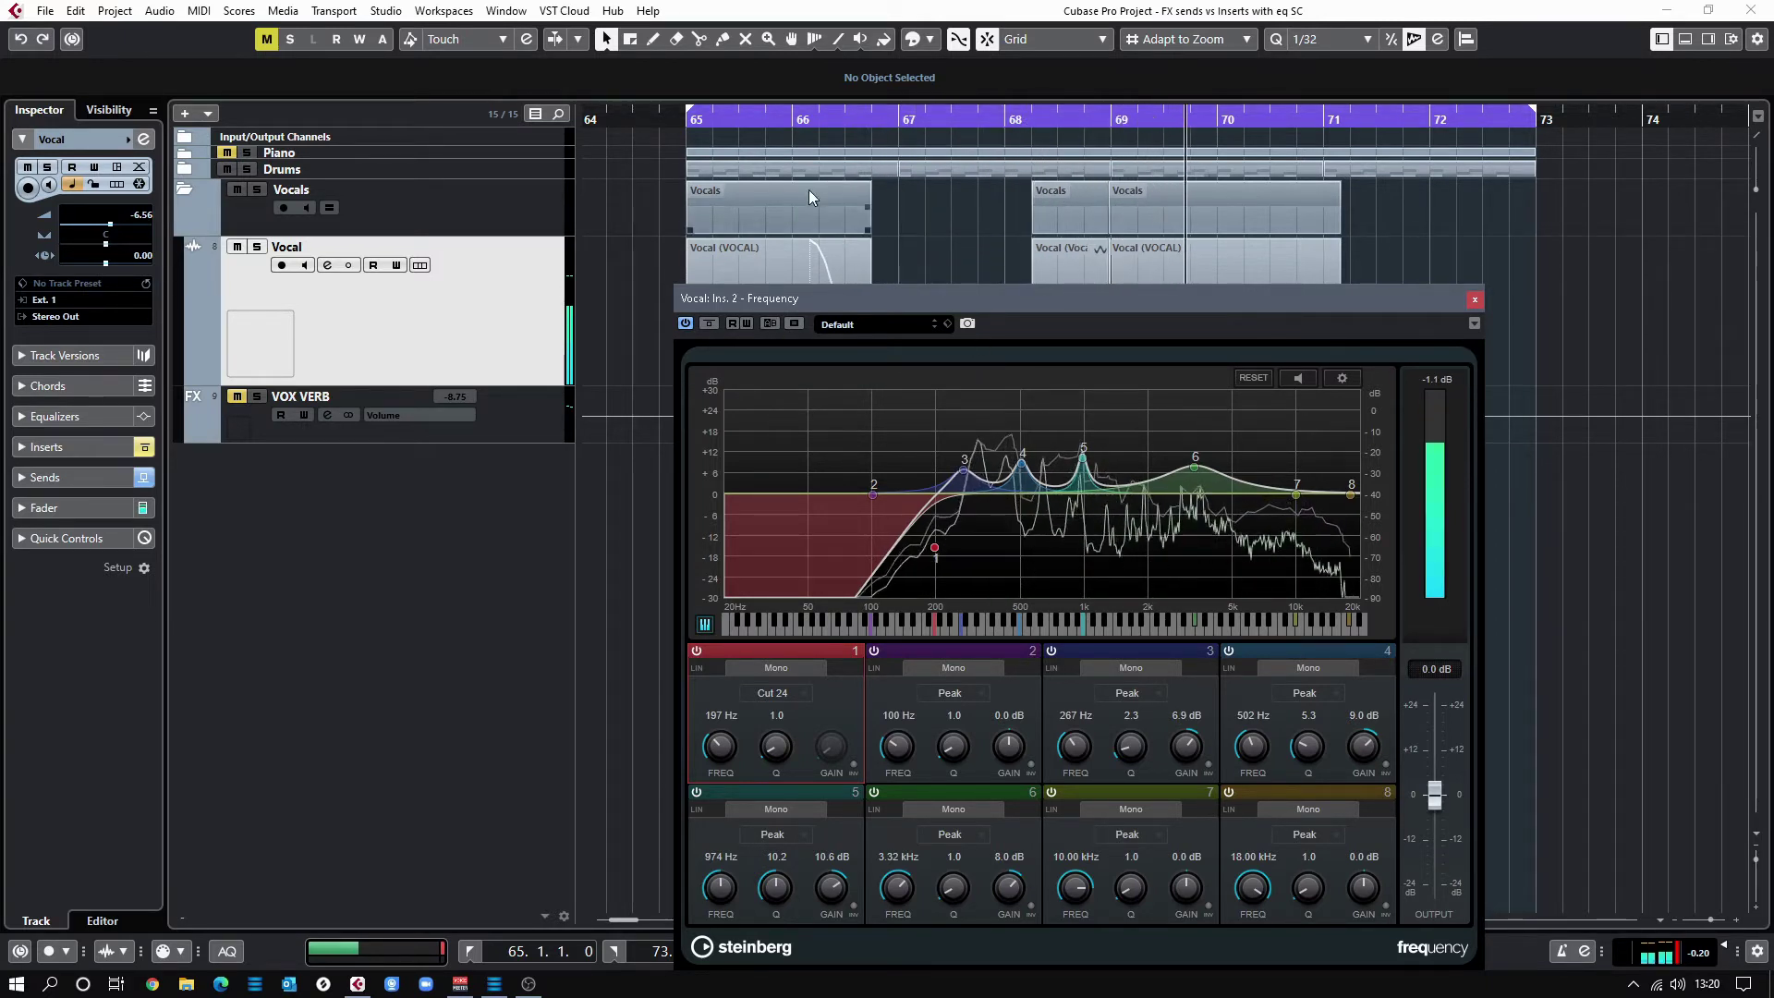
Play from bar 65, toggling the Vocal Frequency EQ bypass on and off to compare.
left_click(1437, 118)
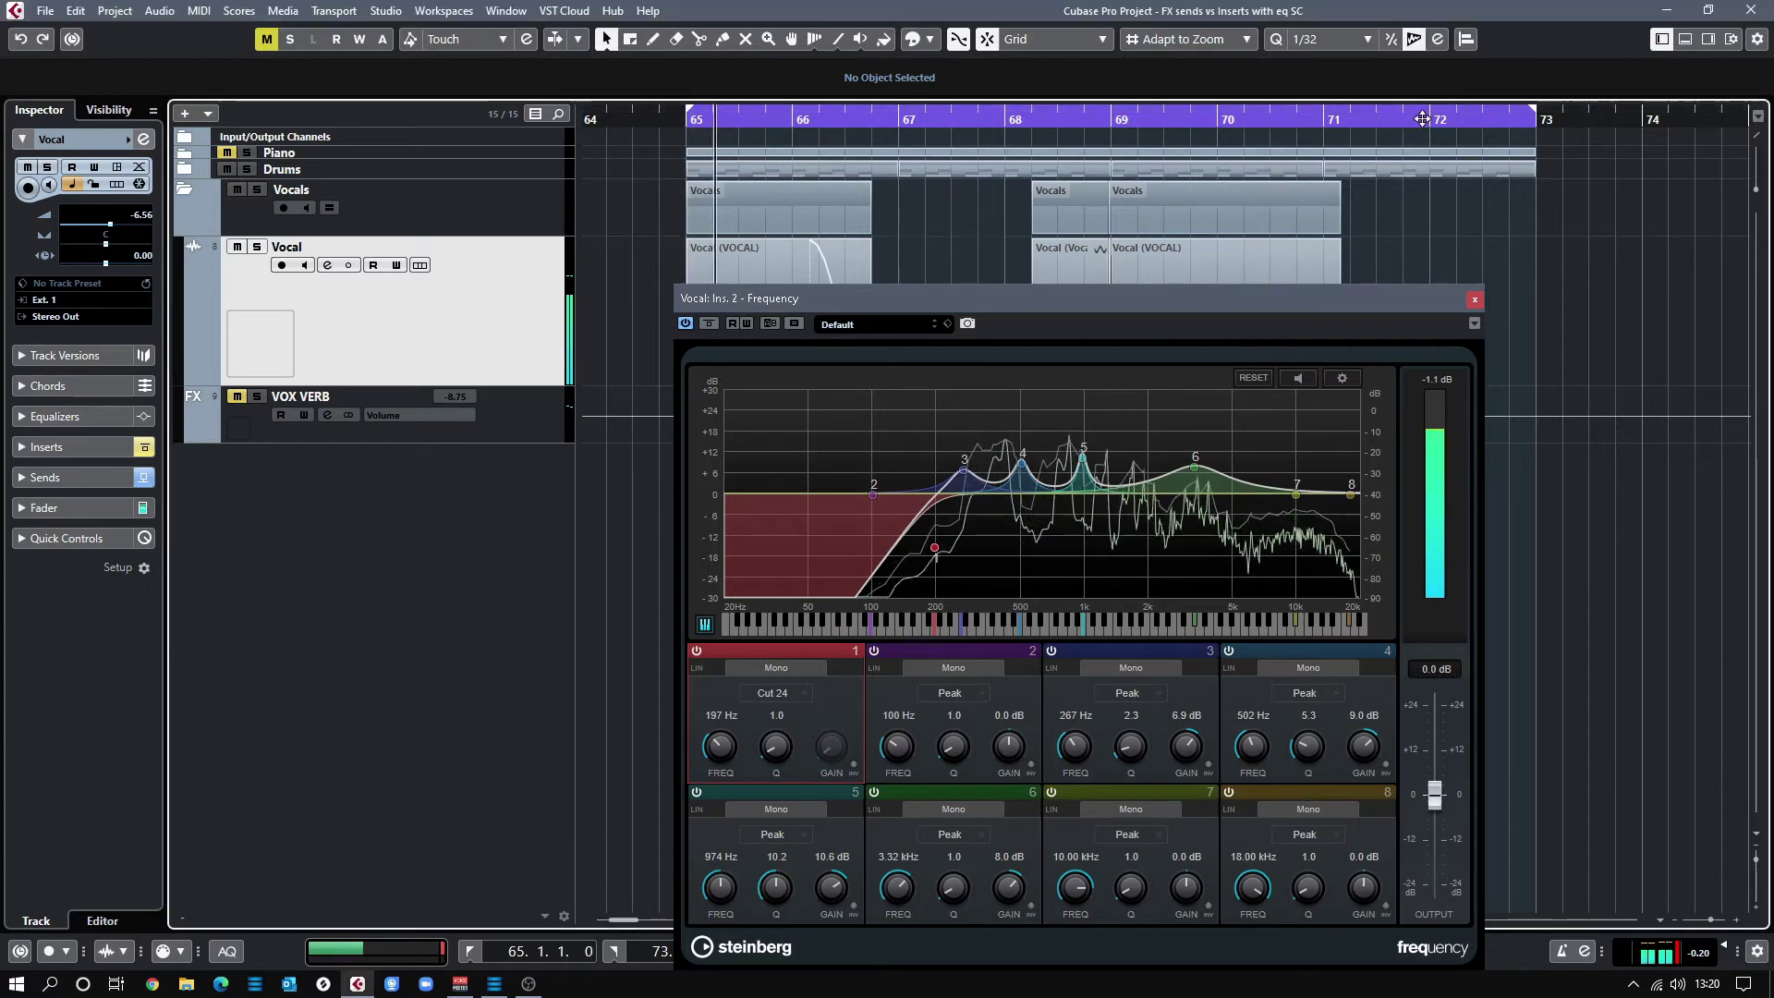
left_click(709, 324)
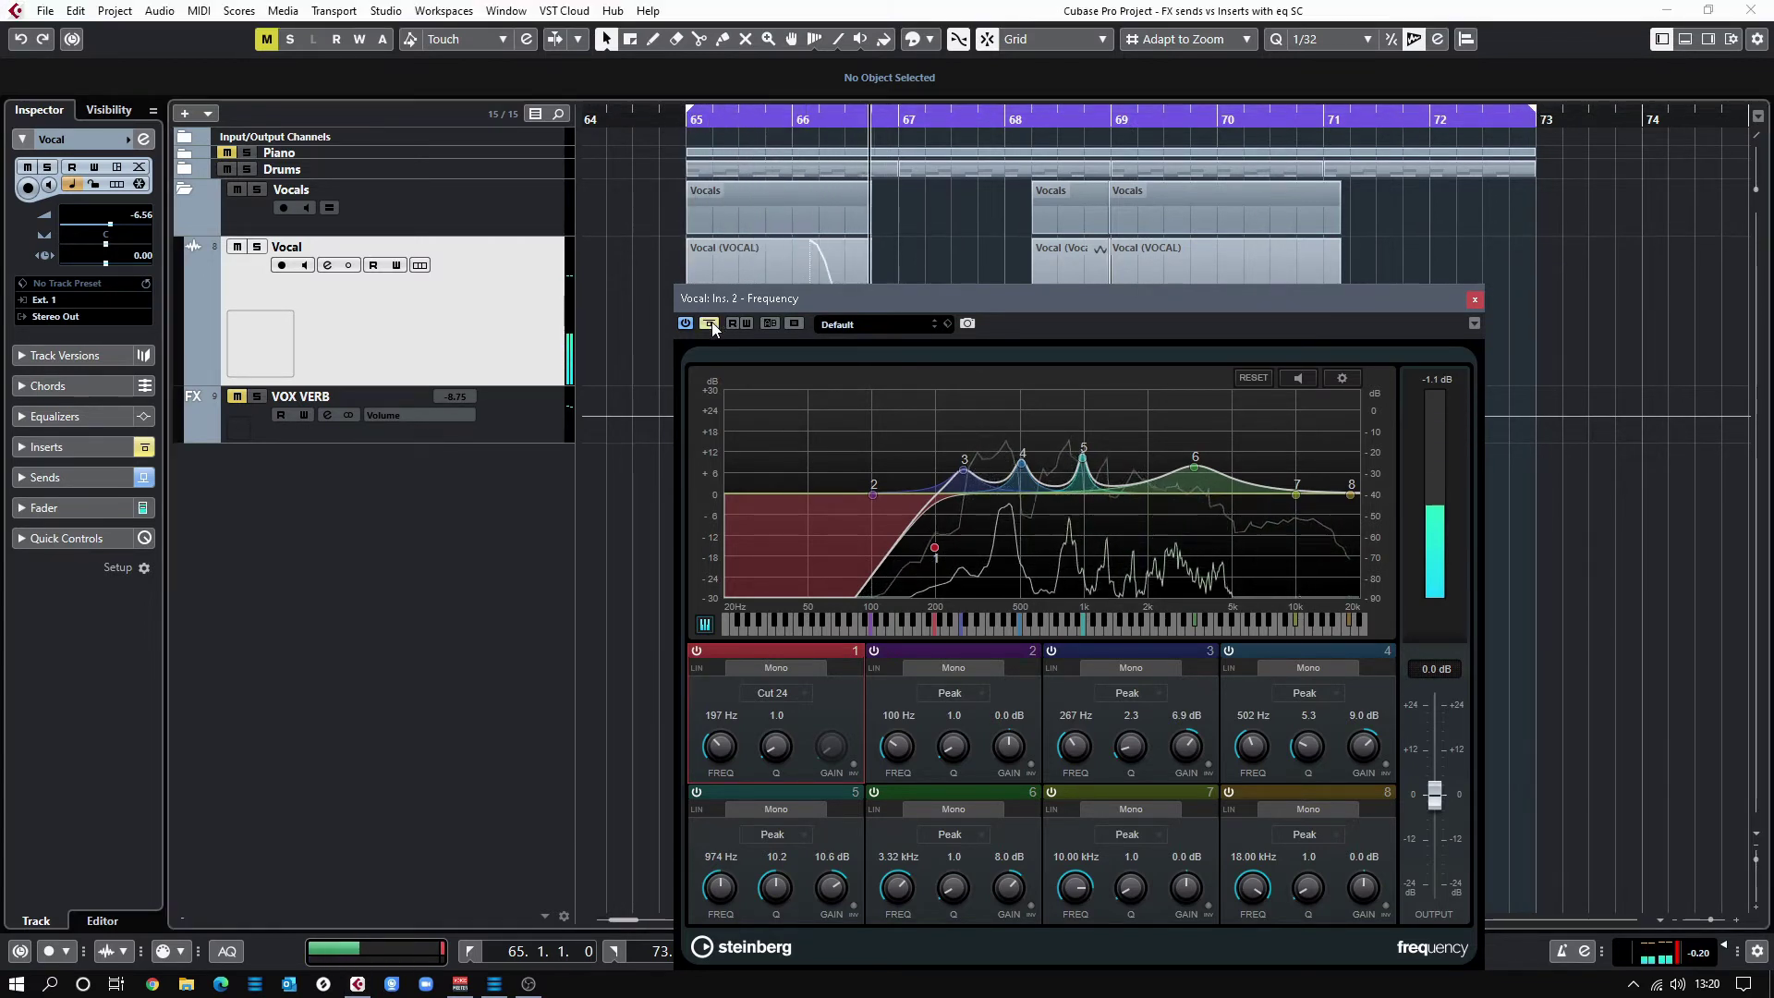
left_click(680, 121)
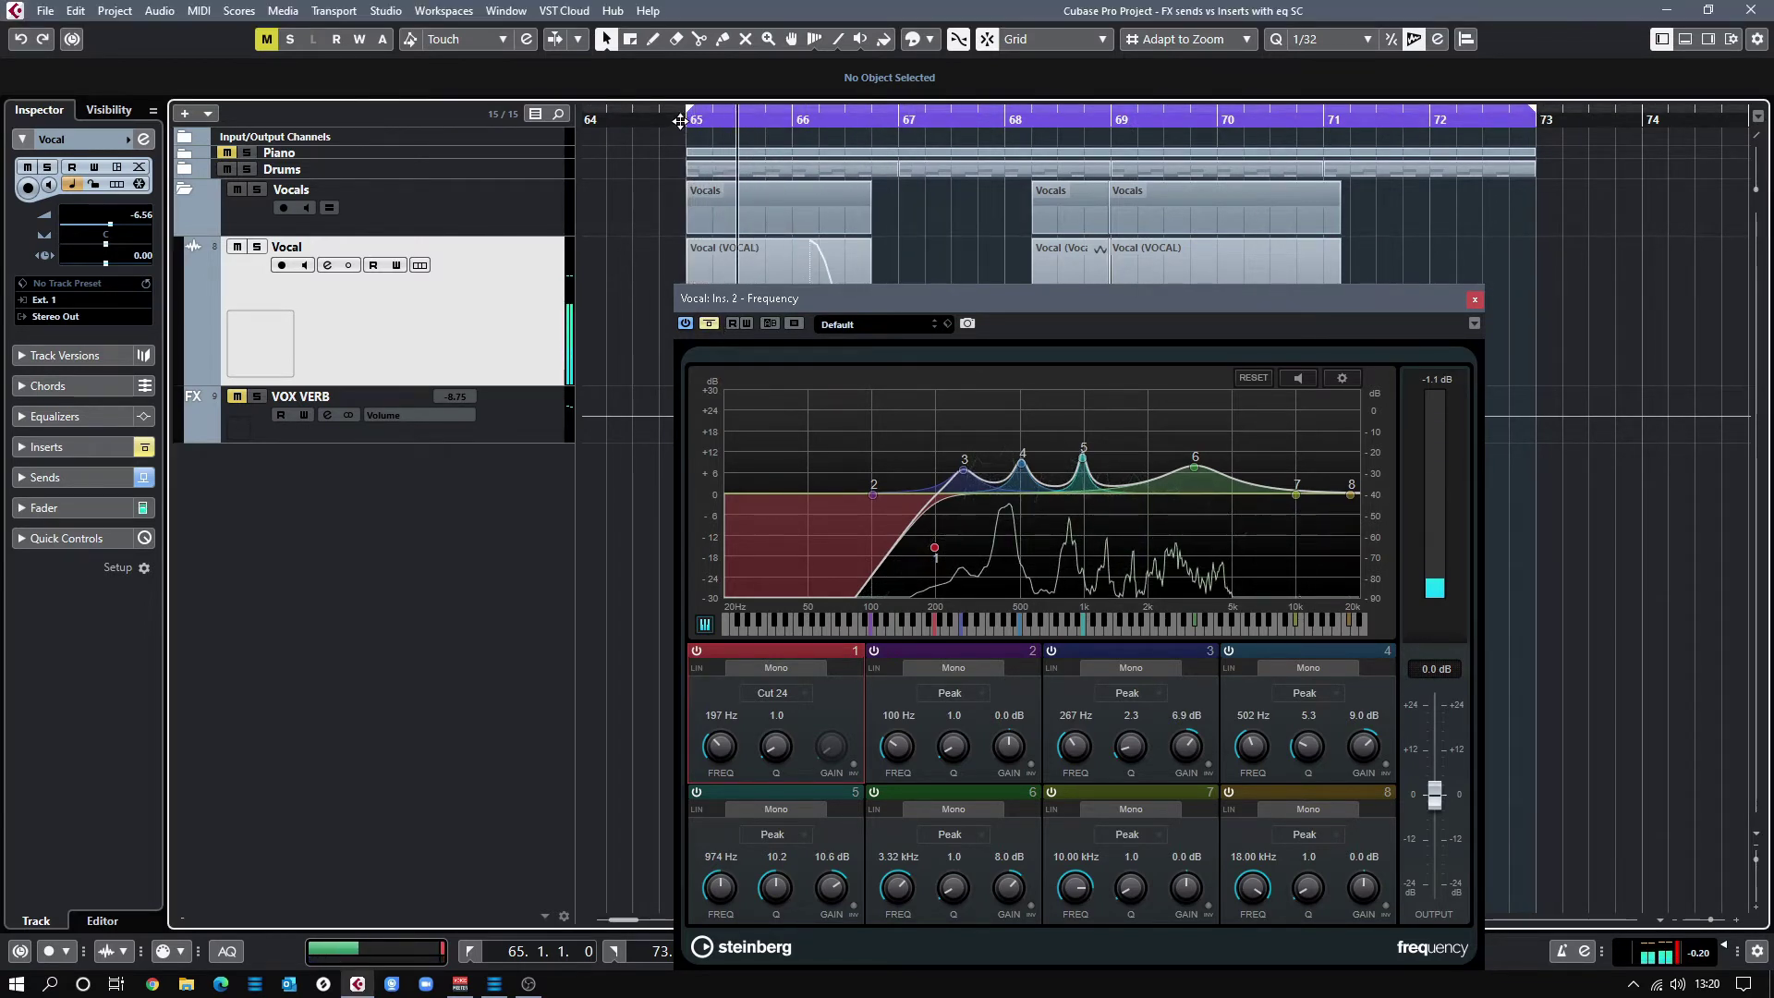
left_click_drag(680, 121, 680, 134)
left_click(713, 324)
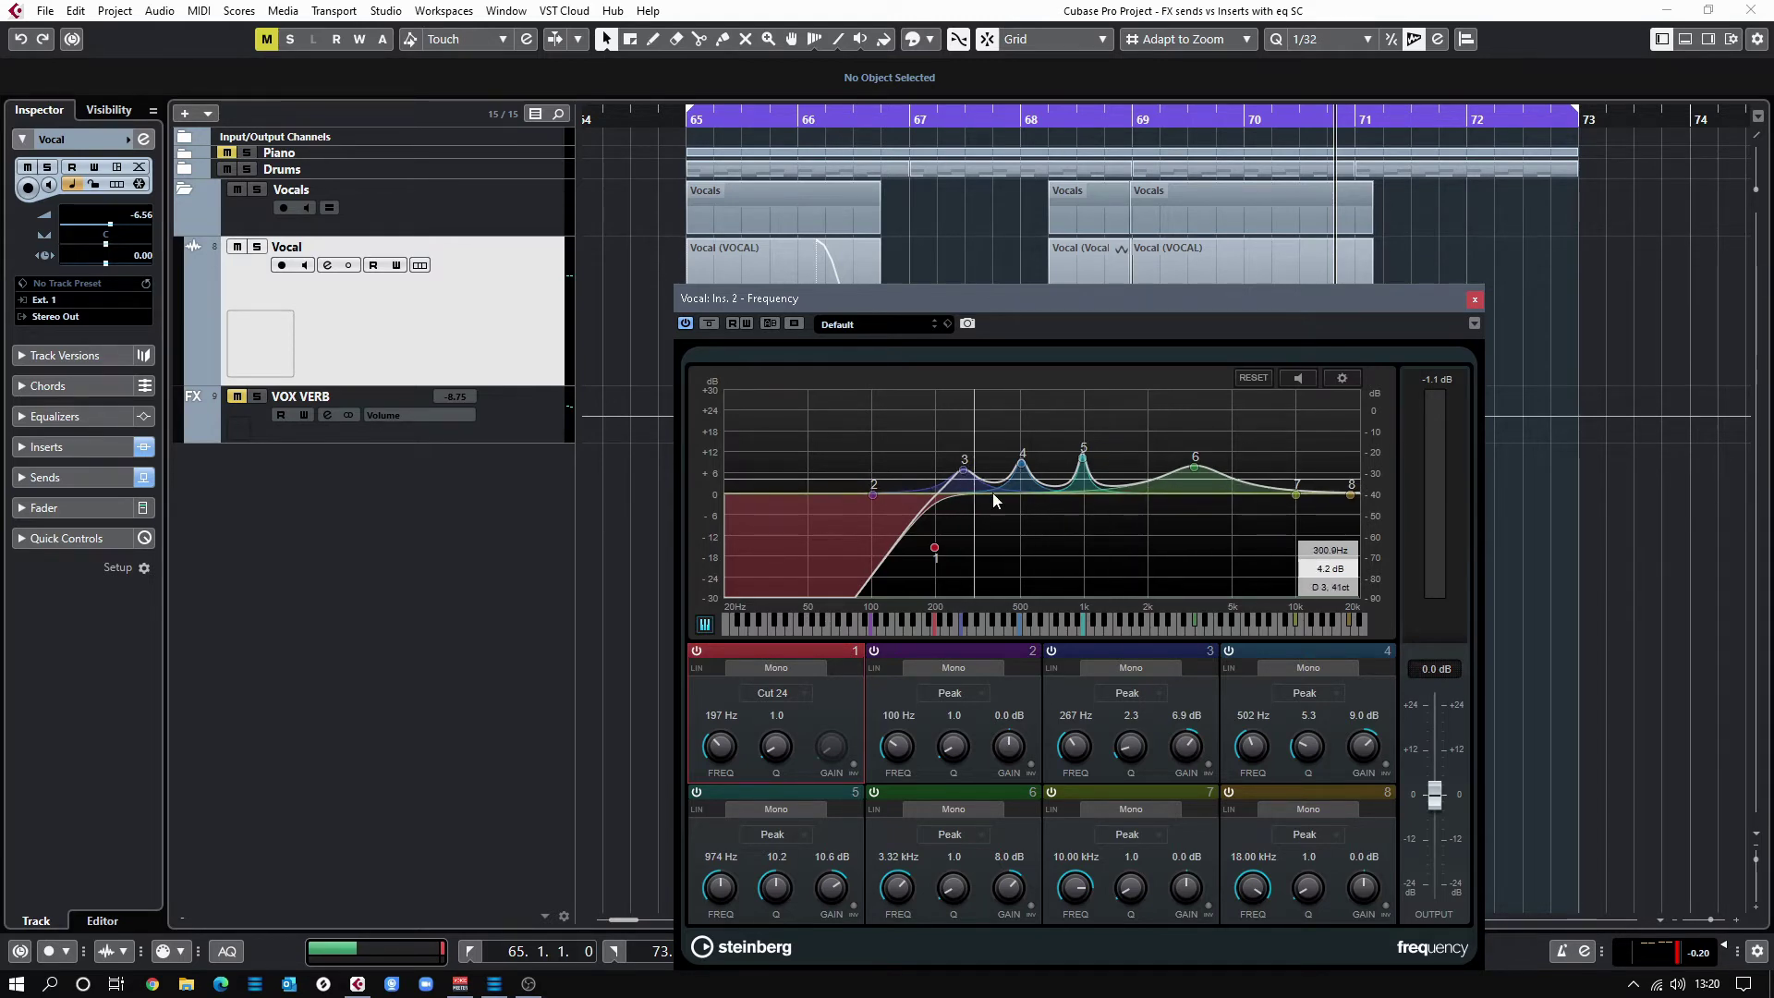
Bypass the Vocal channel's Frequency insert and close the Vocal channel settings.
left_click(1474, 299)
left_click(327, 265)
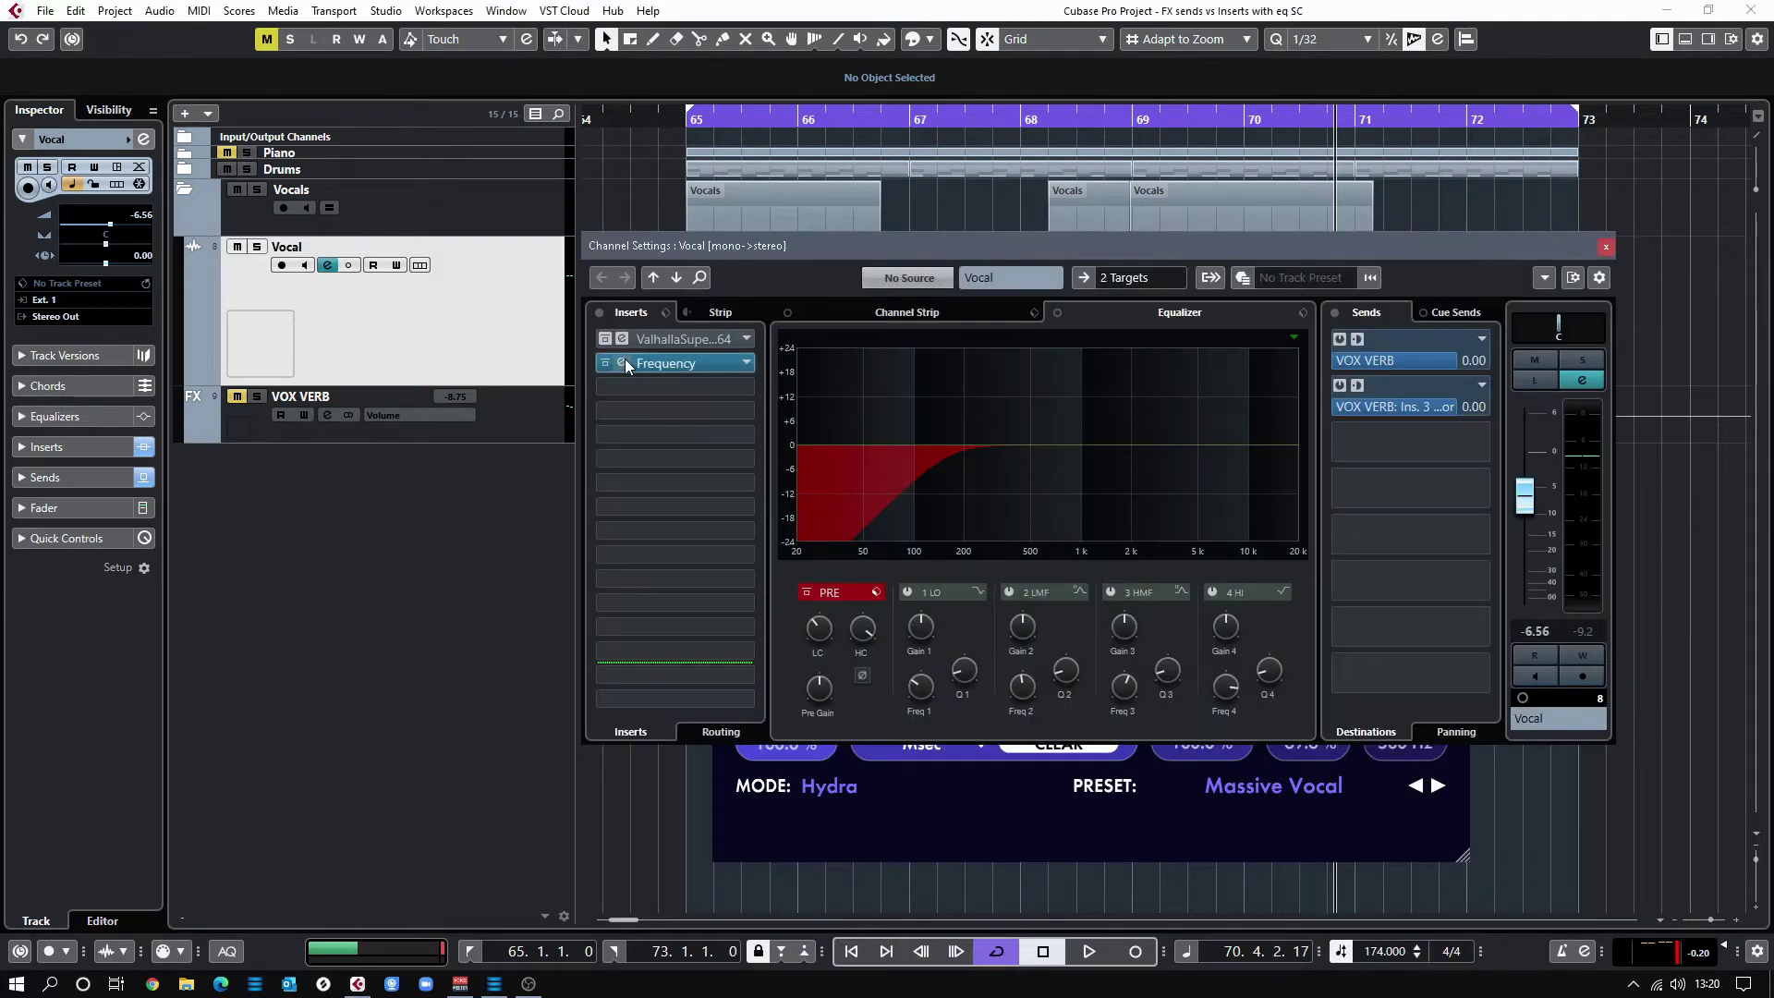
left_click(623, 362)
left_click(1604, 249)
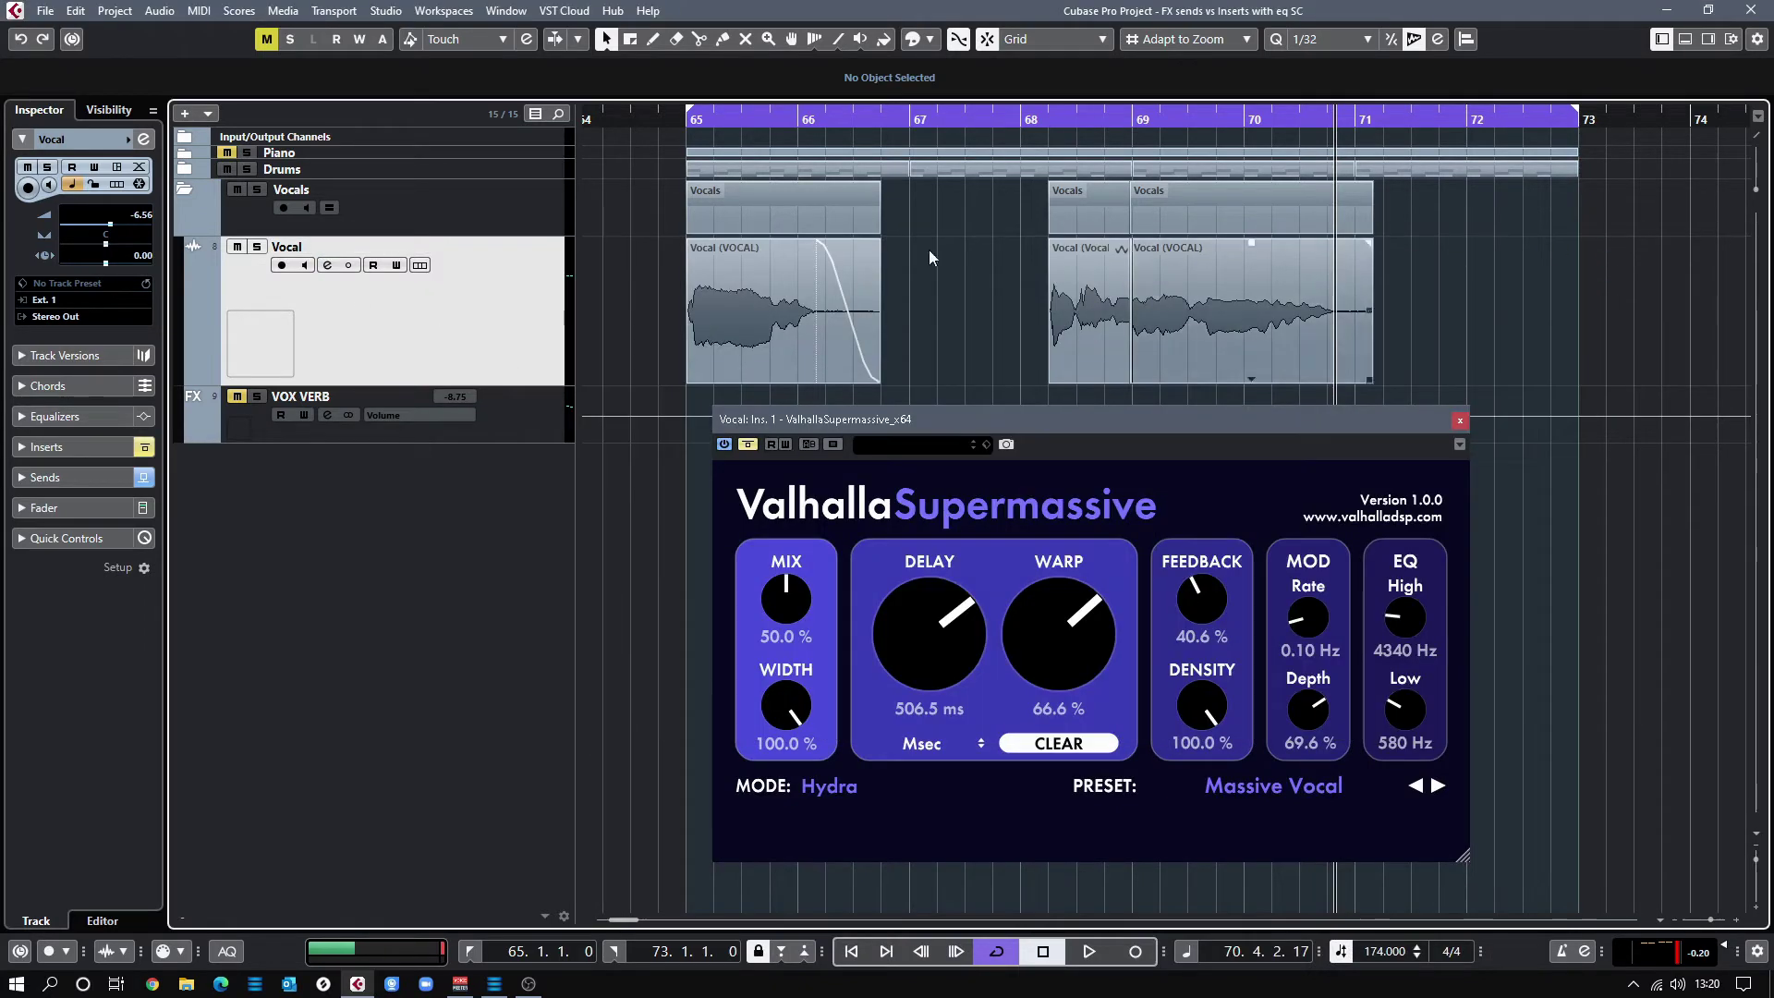
Inspect the VOX VERB Frequency EQ, leaving band 4 at a -9.0 dB cut.
left_click(328, 415)
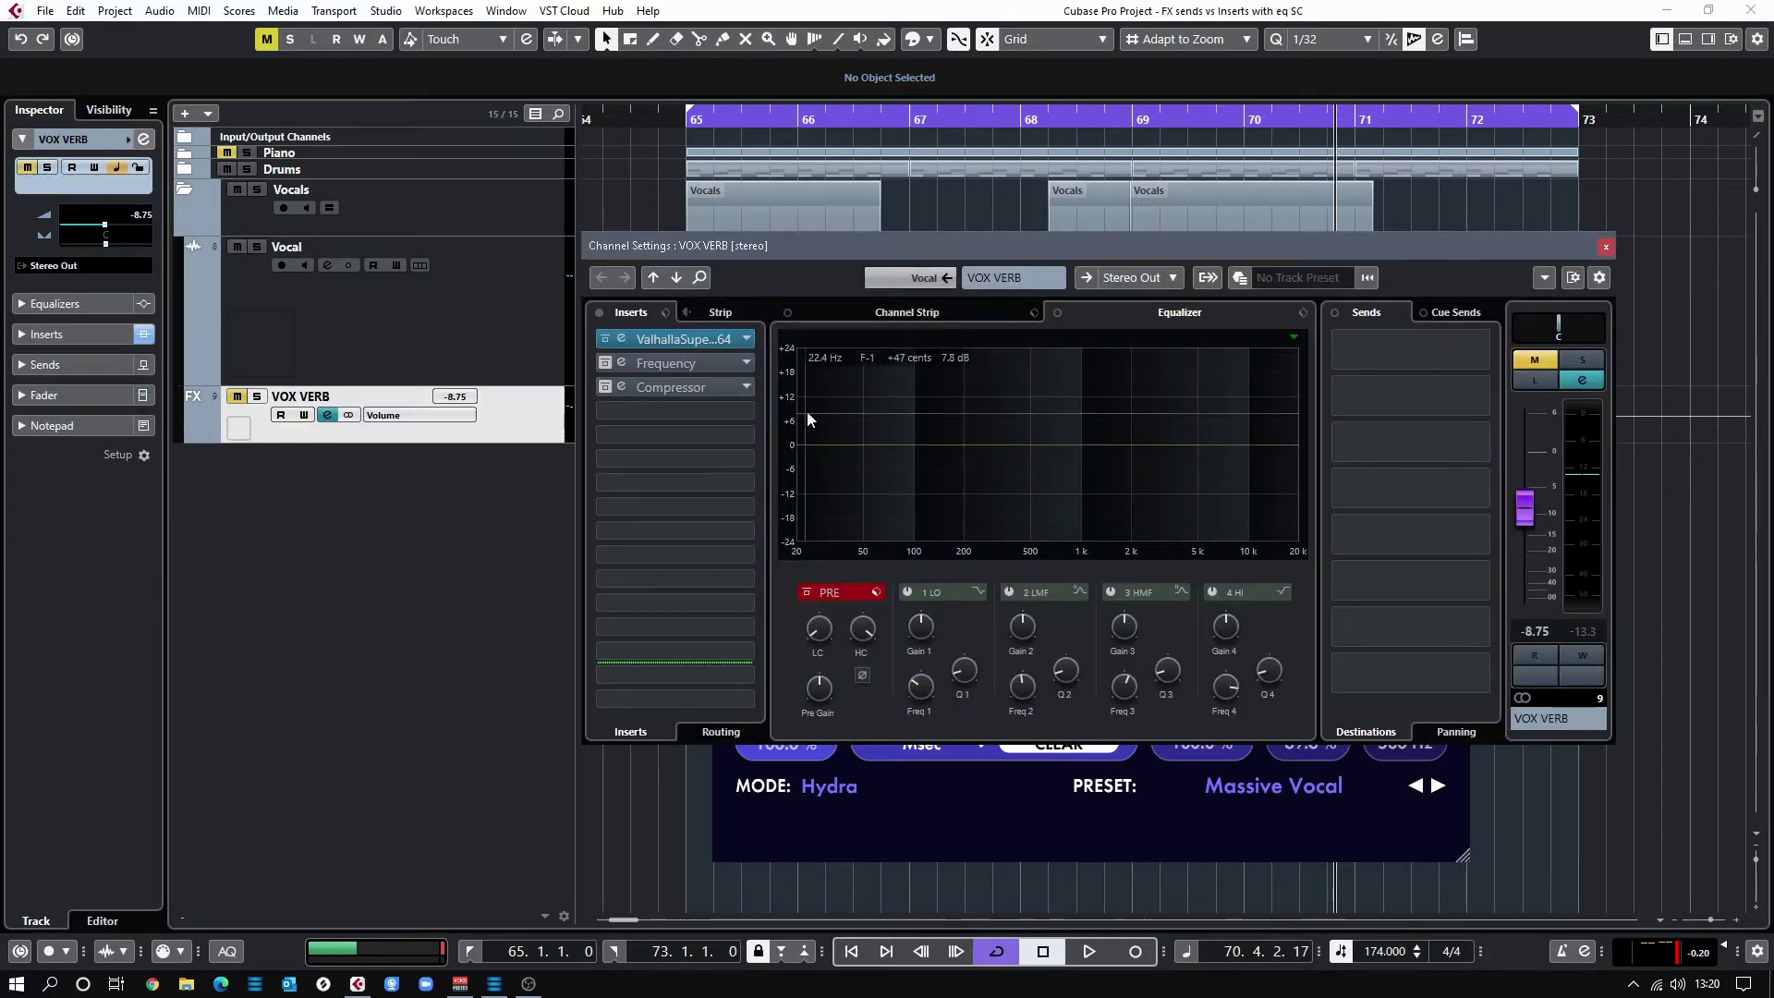
left_click(619, 364)
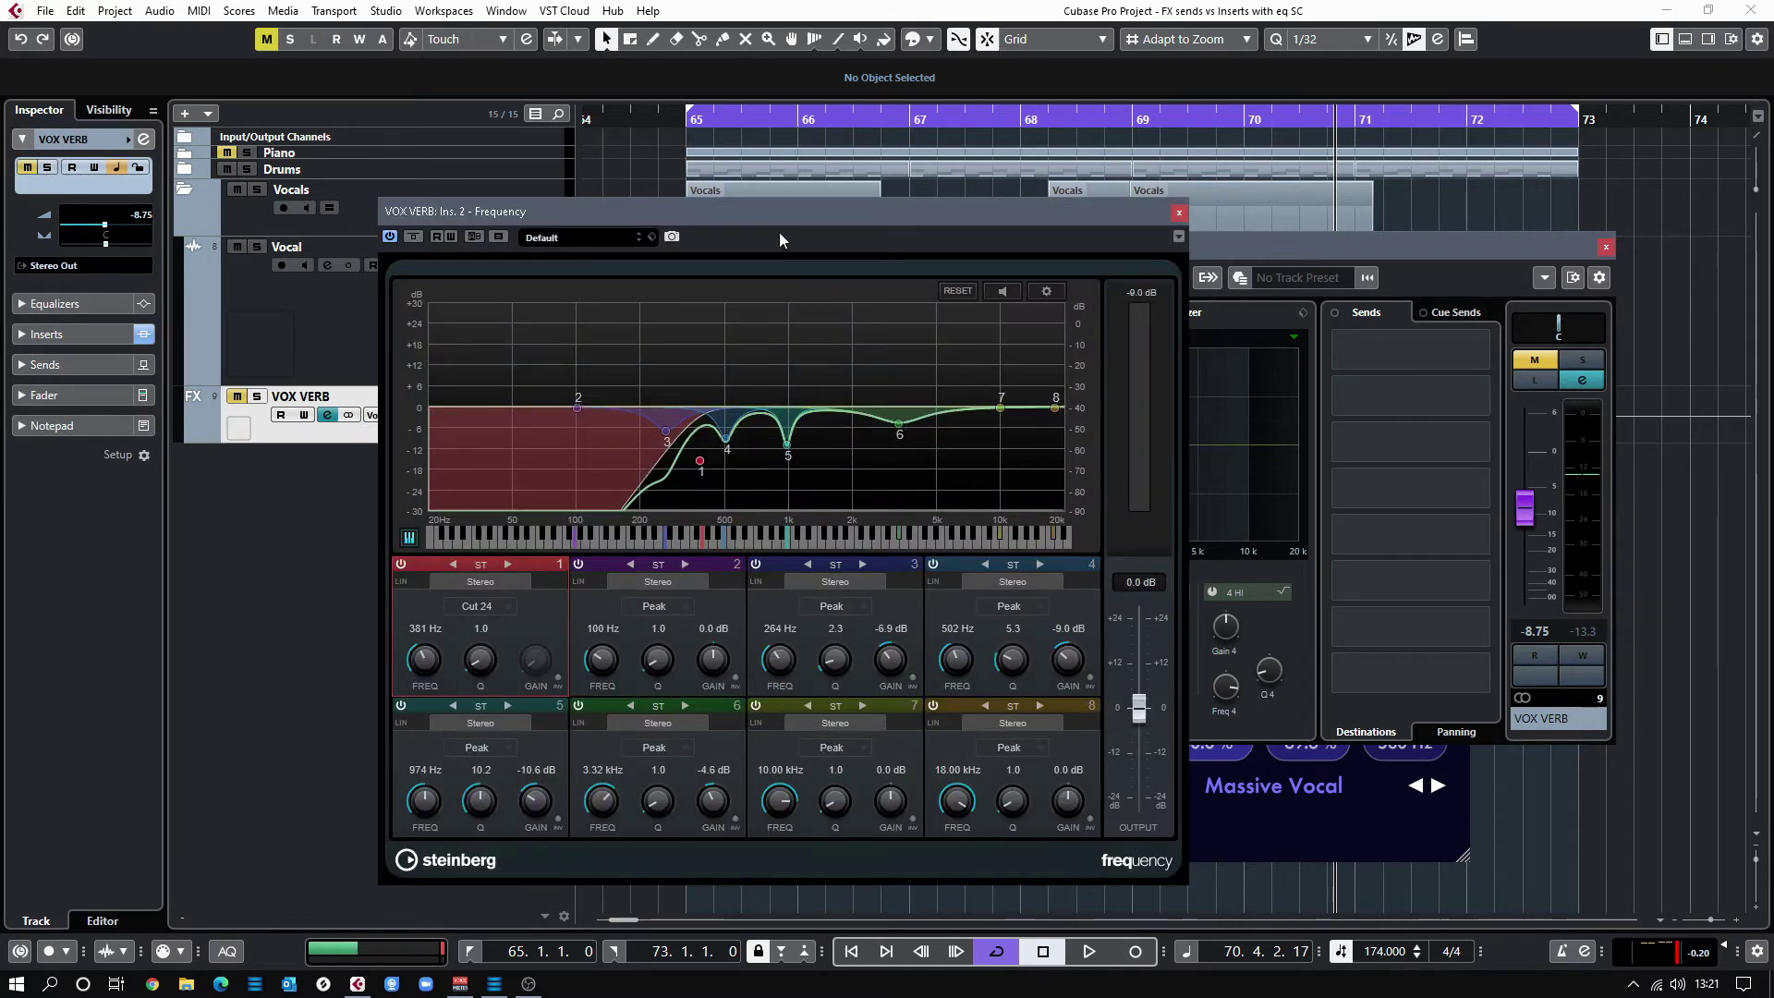
left_click_drag(772, 215, 1161, 174)
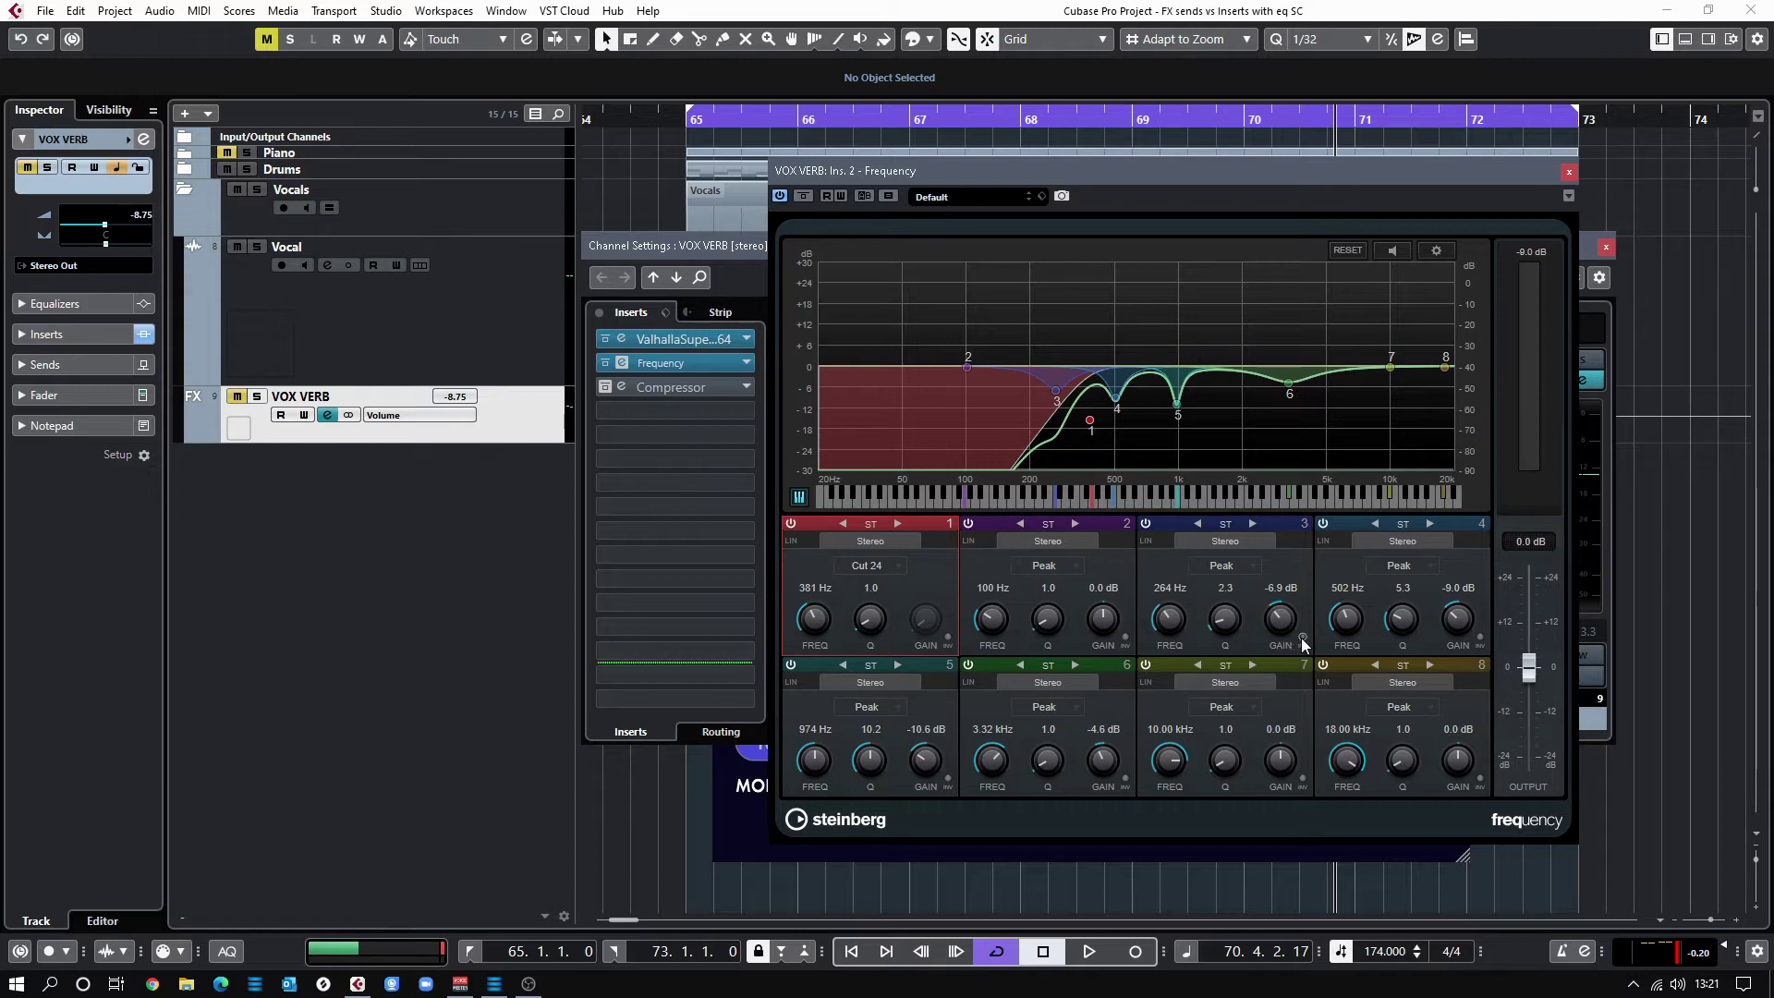
left_click(1480, 638)
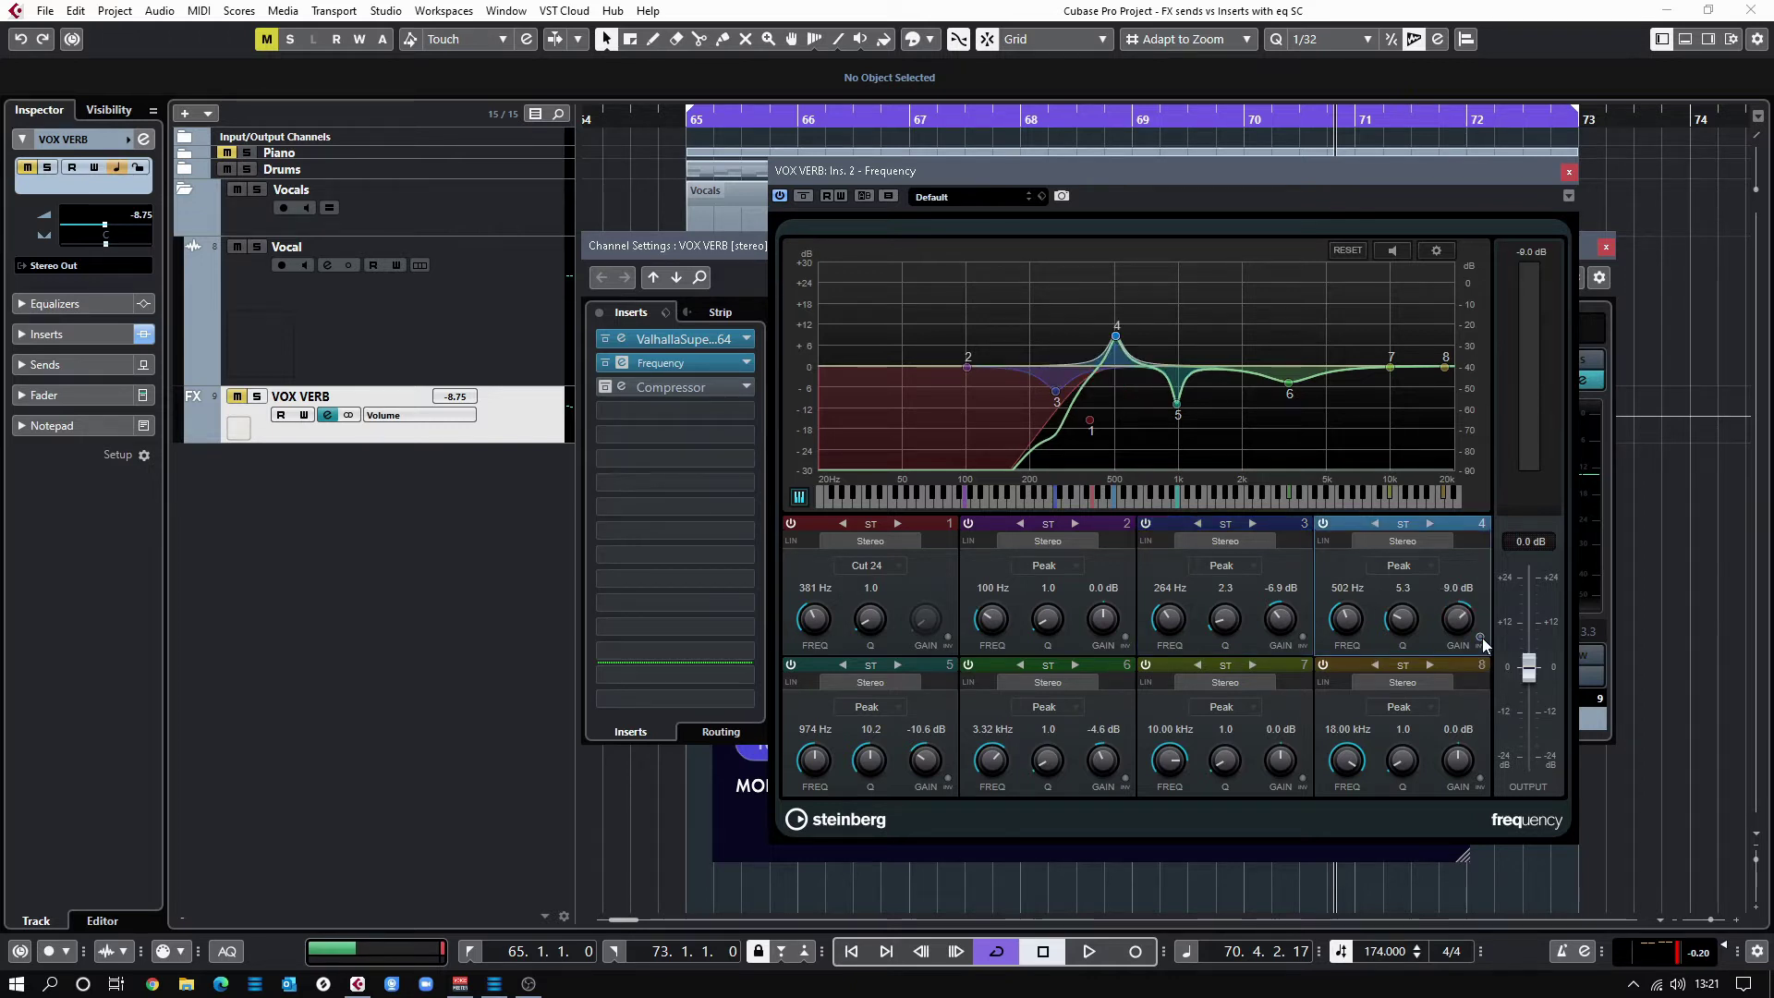
left_click(1482, 637)
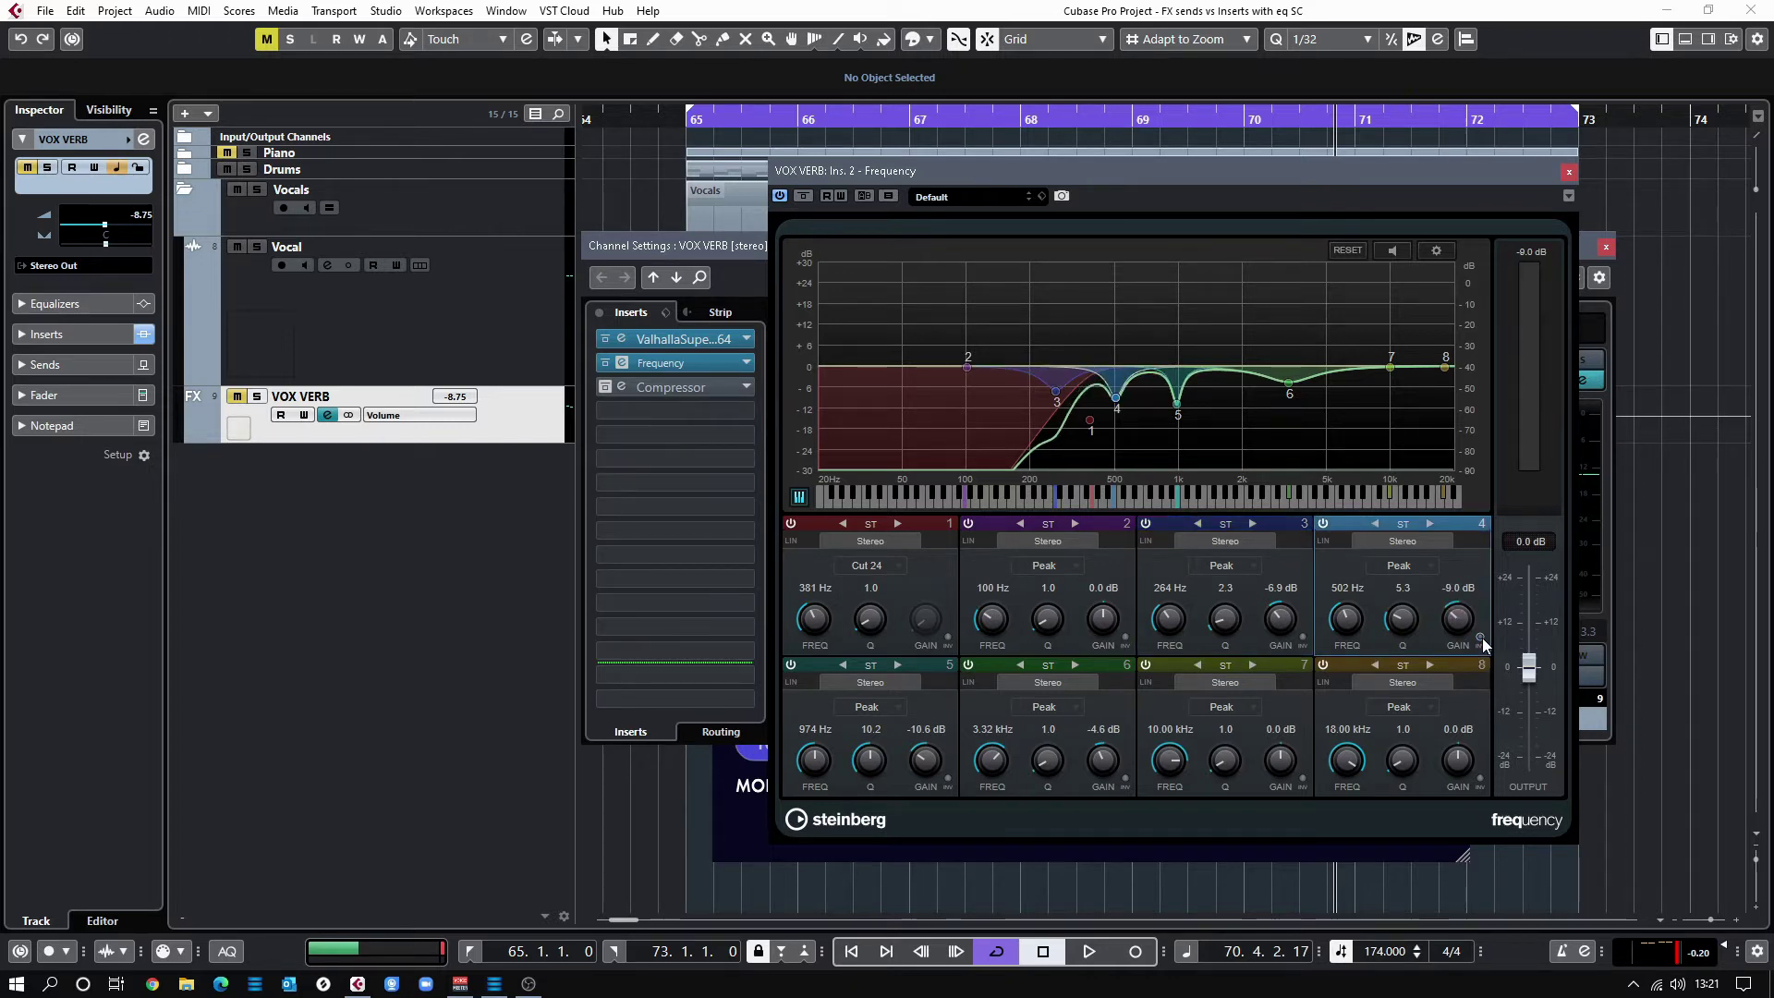
left_click(1566, 173)
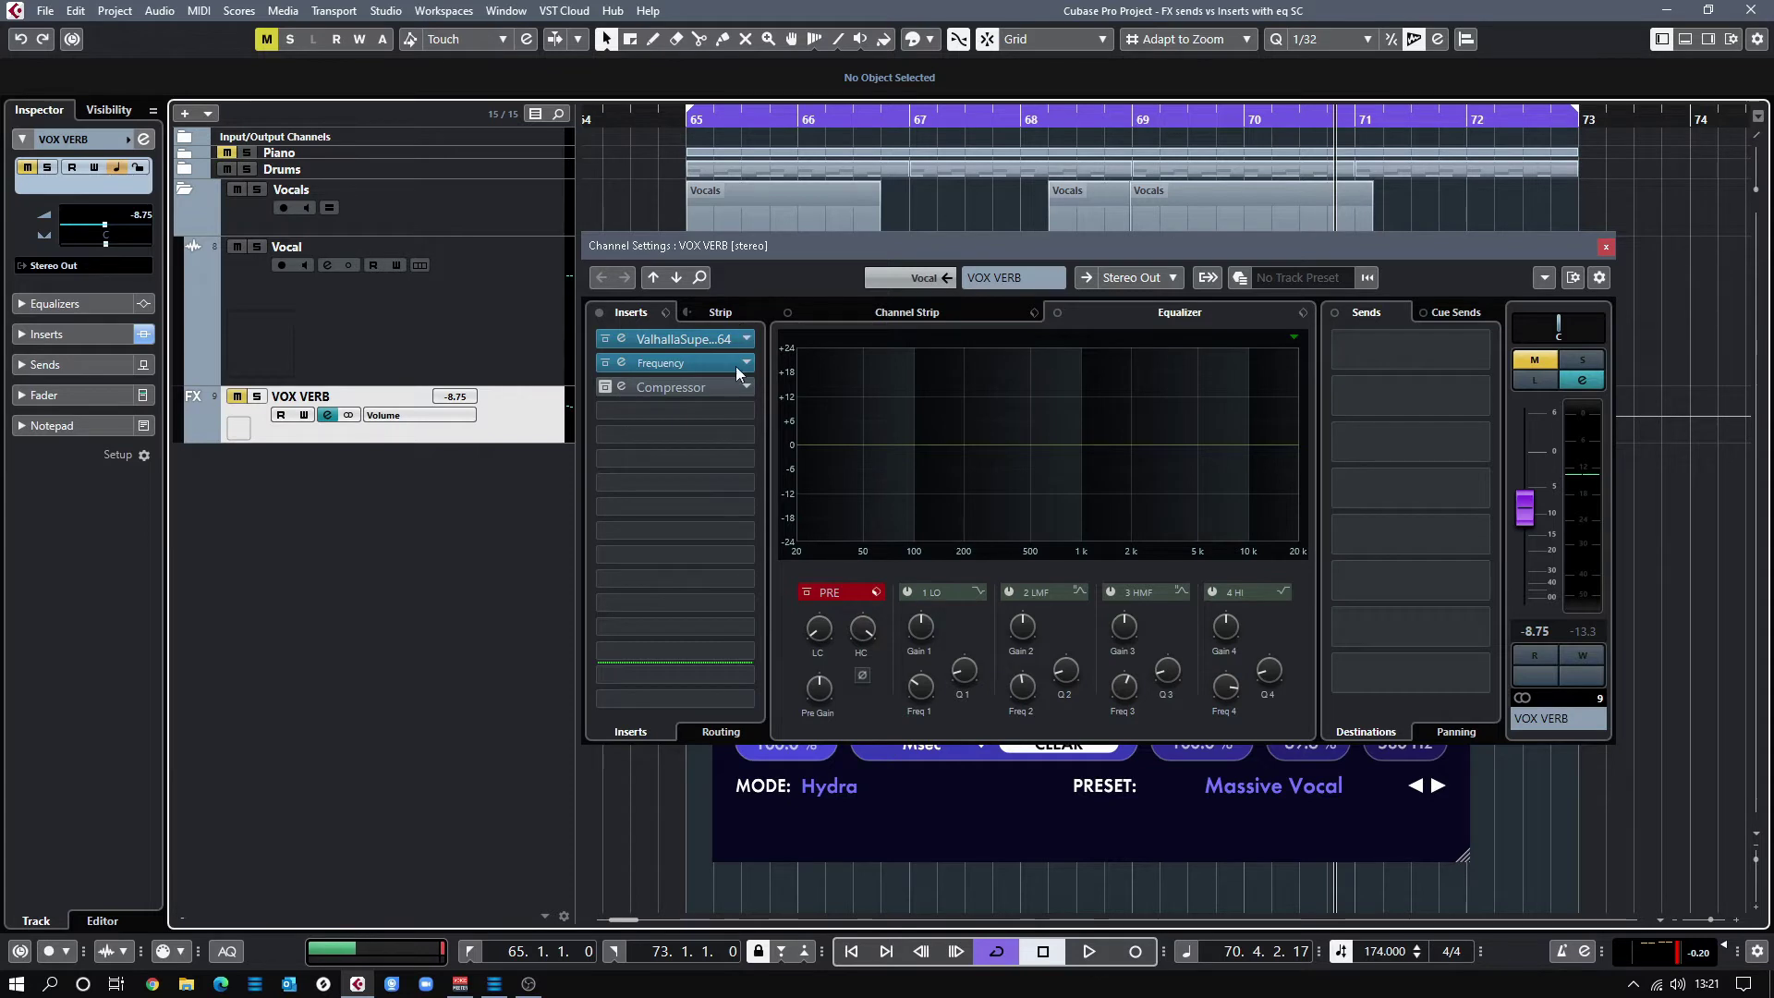
Audition the VOX VERB reverb on the loop, then return to the loop start.
left_click(990, 806)
key("space")
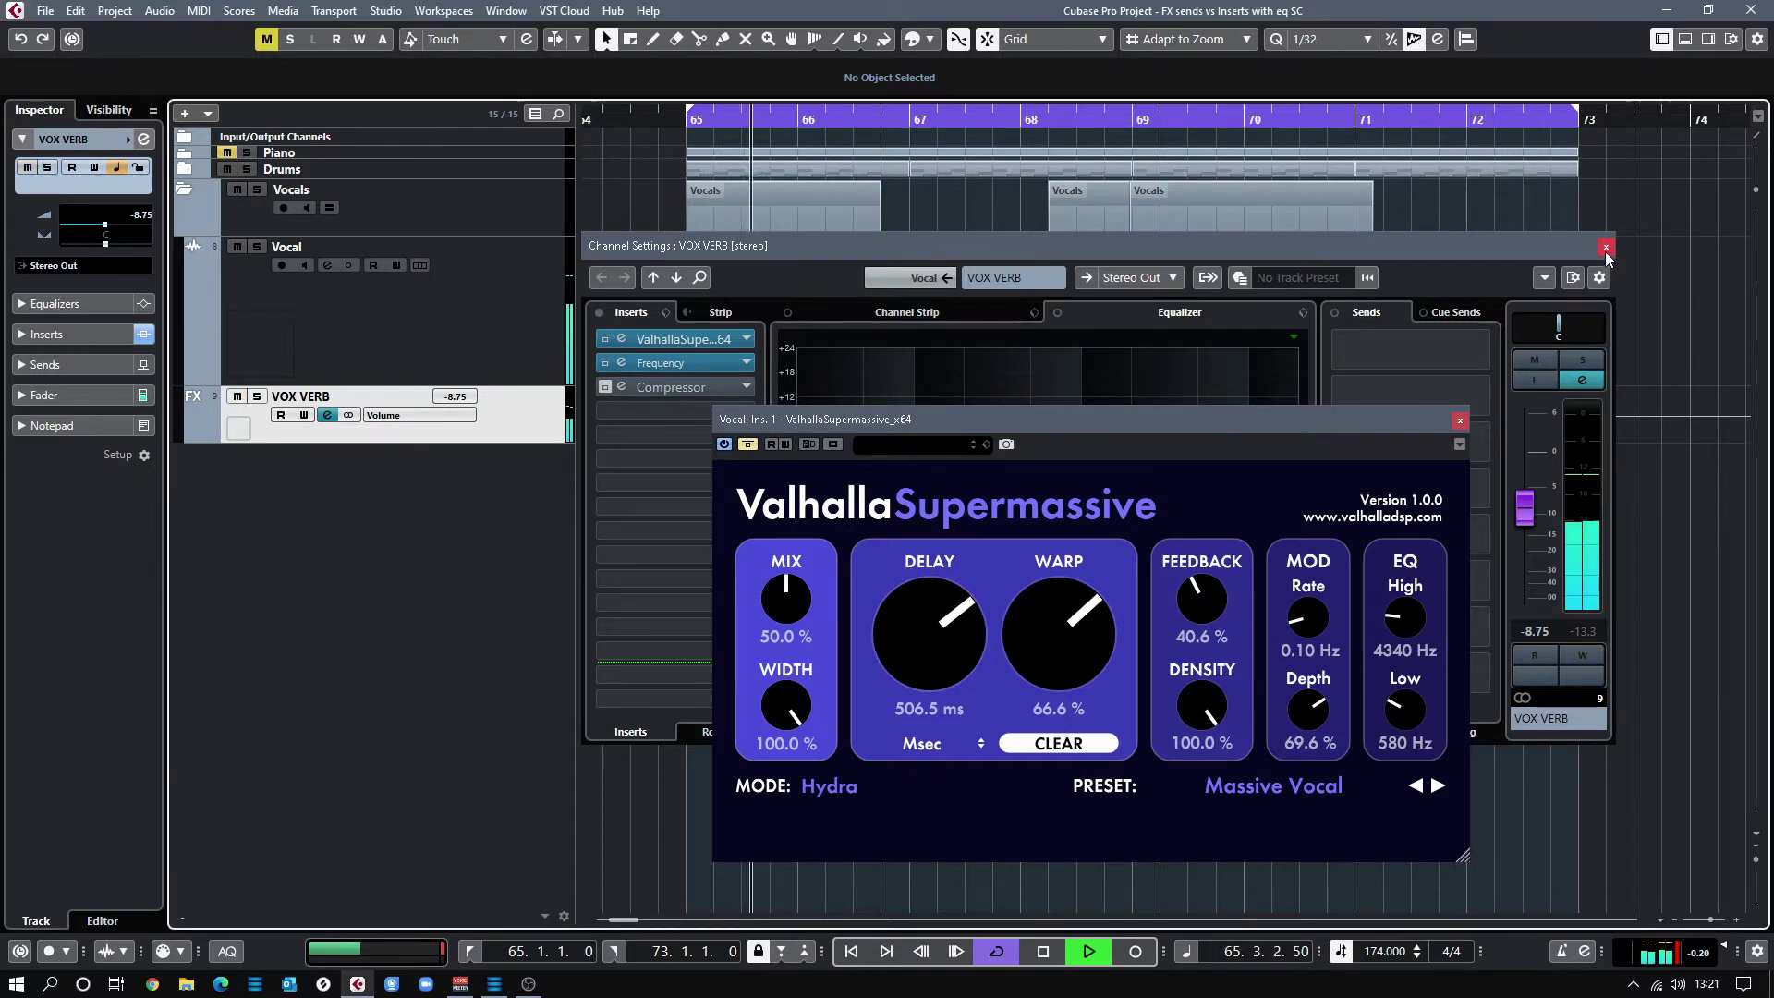
left_click(1460, 421)
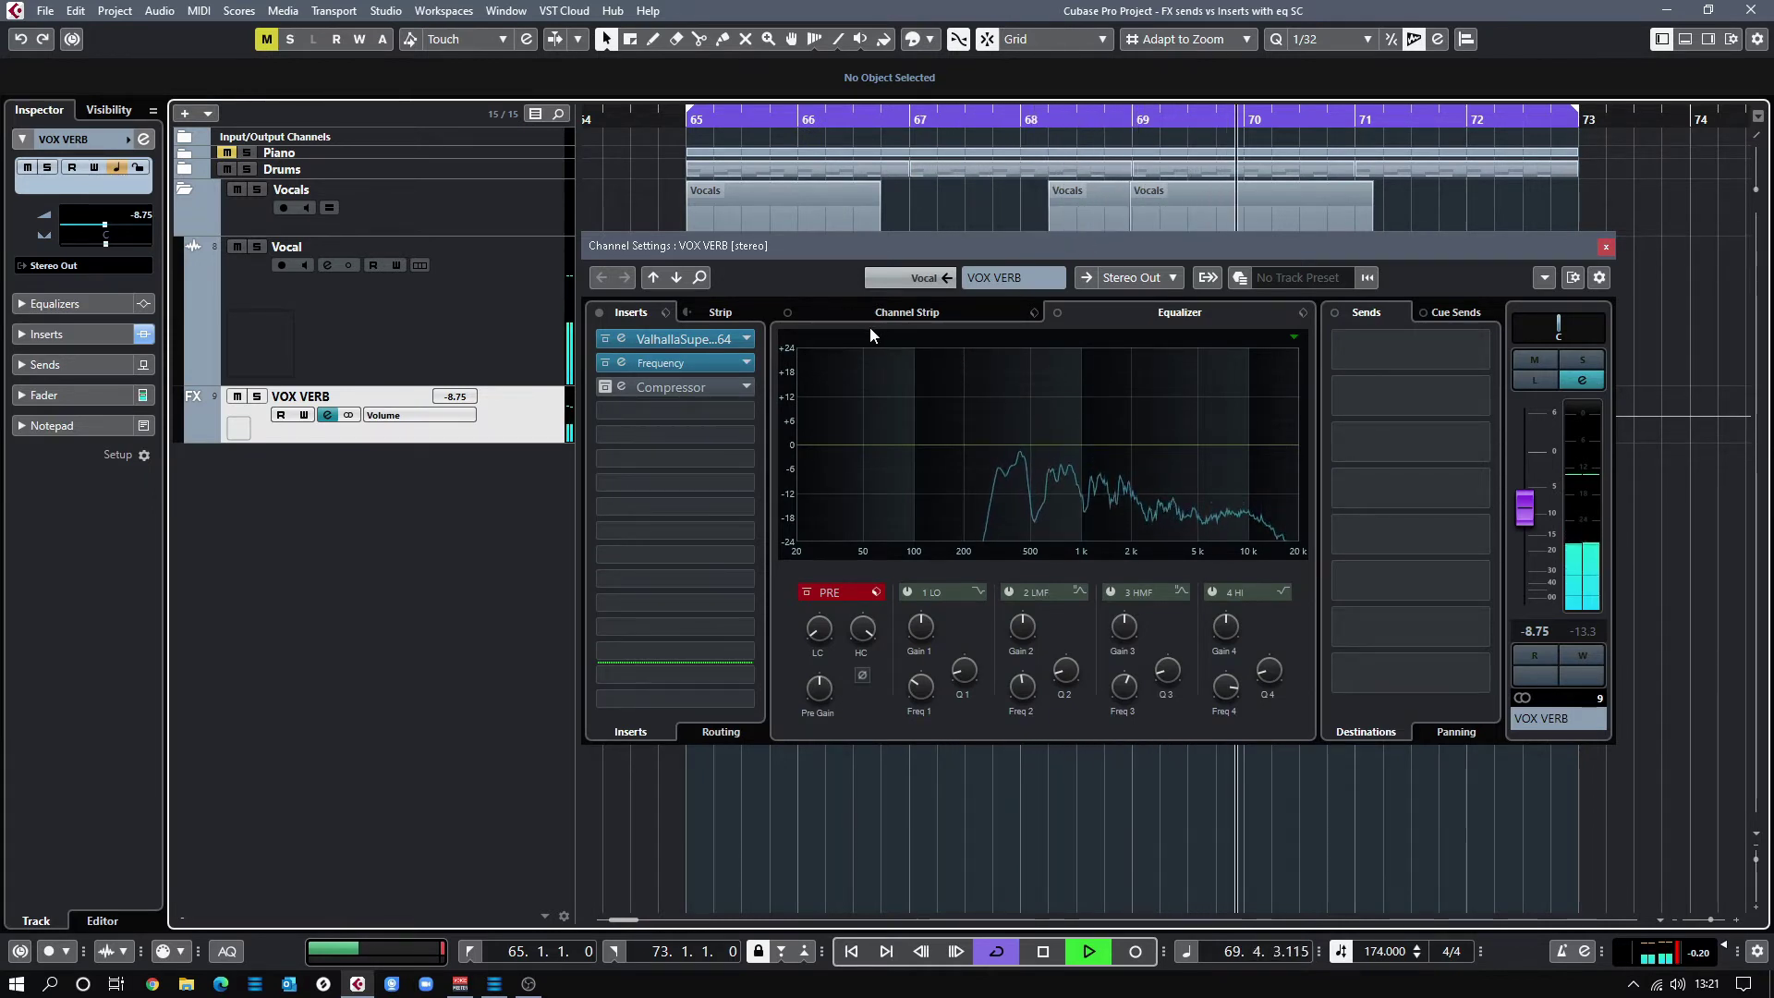
key("space")
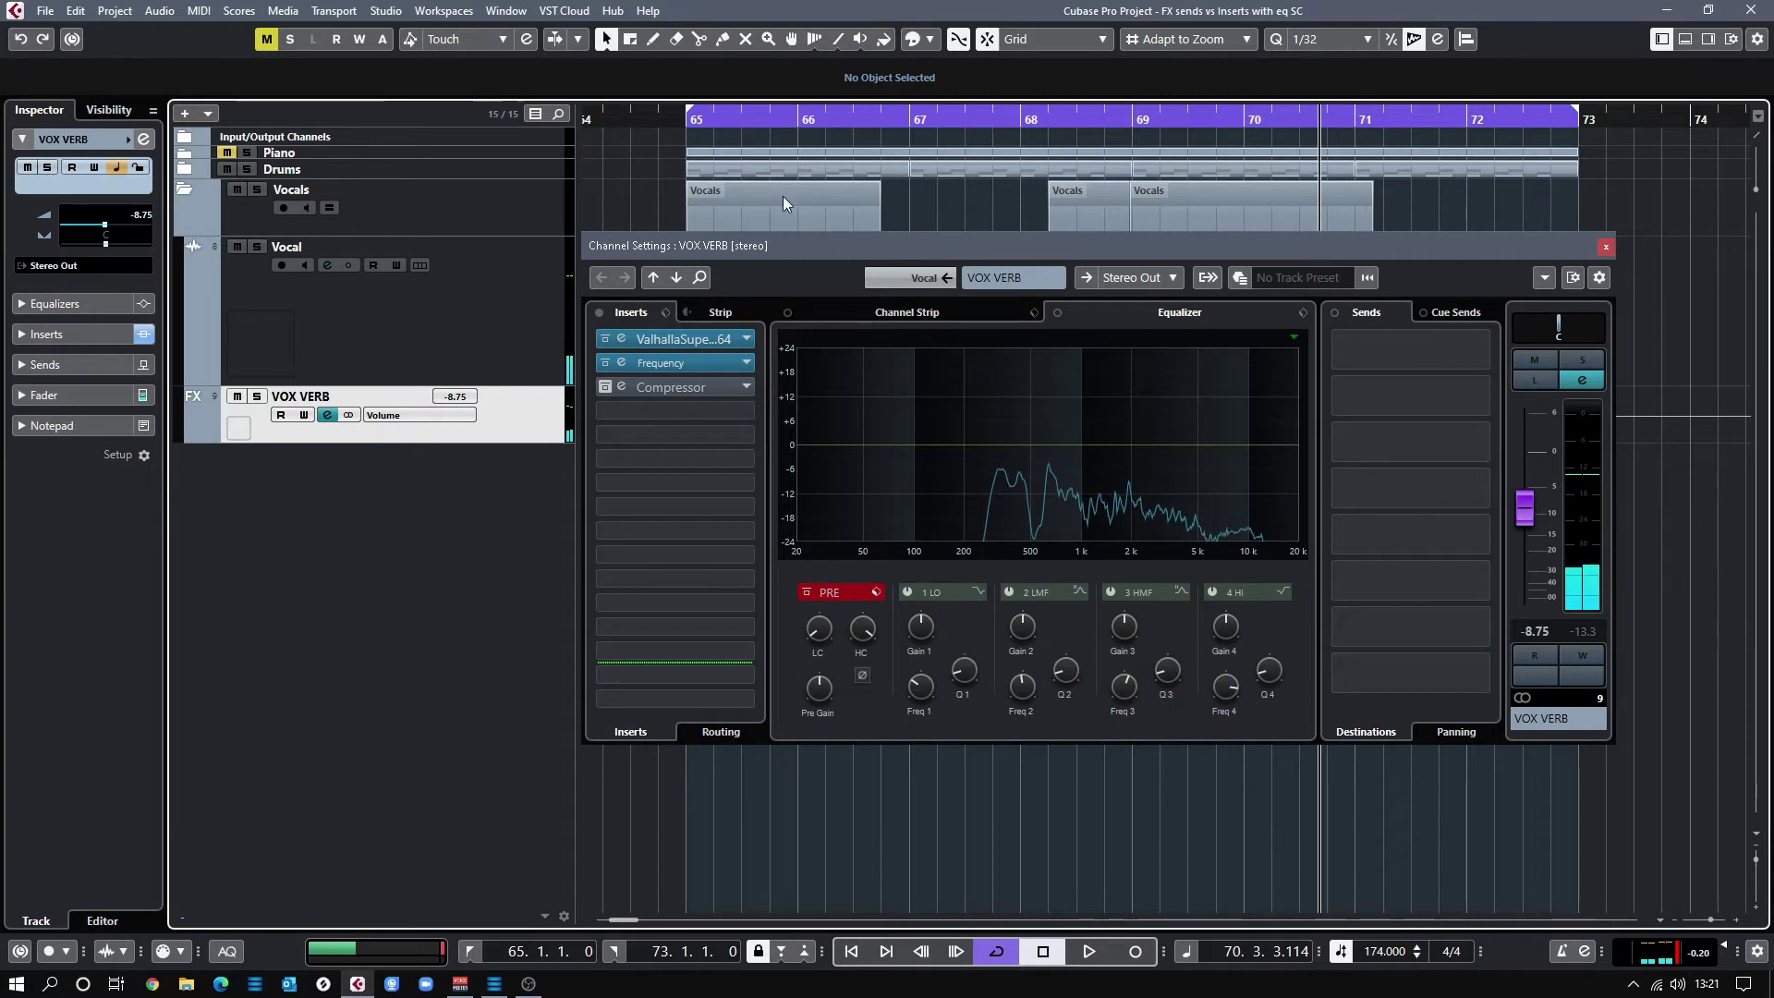
key("KP_1")
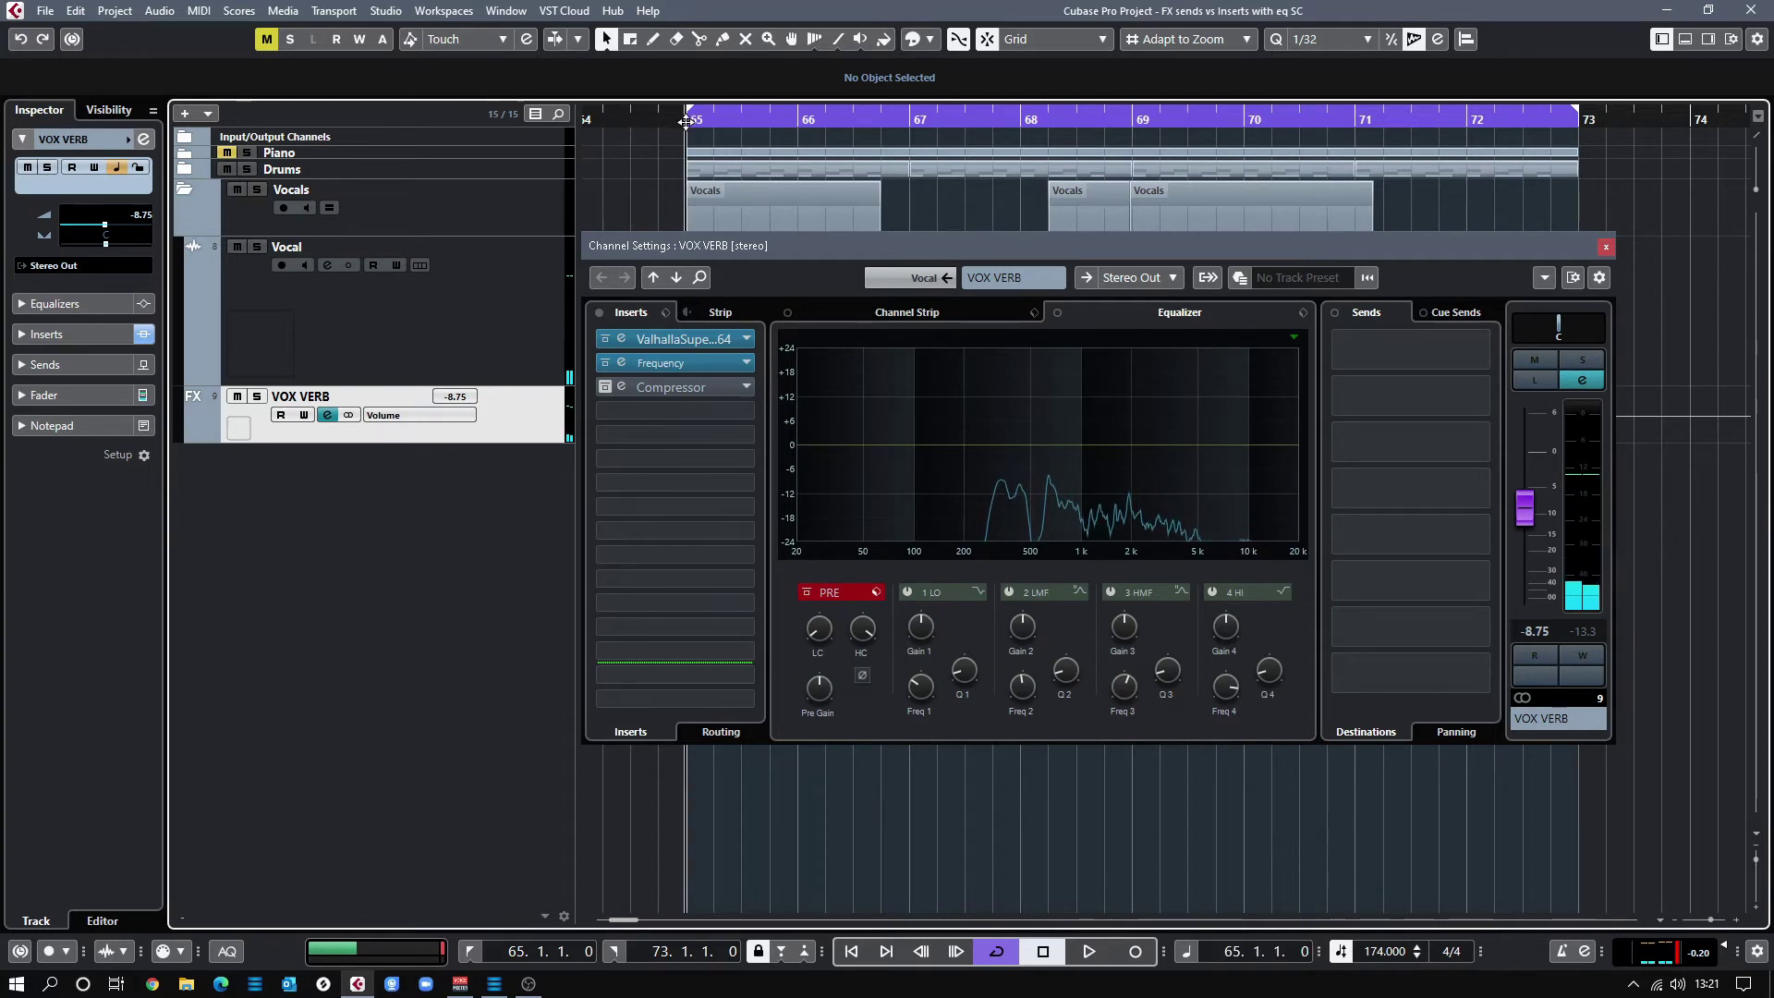
Deactivate VOX VERB's Frequency insert and play the passage from bar 65 to bar 70.
left_click(626, 370)
key("space")
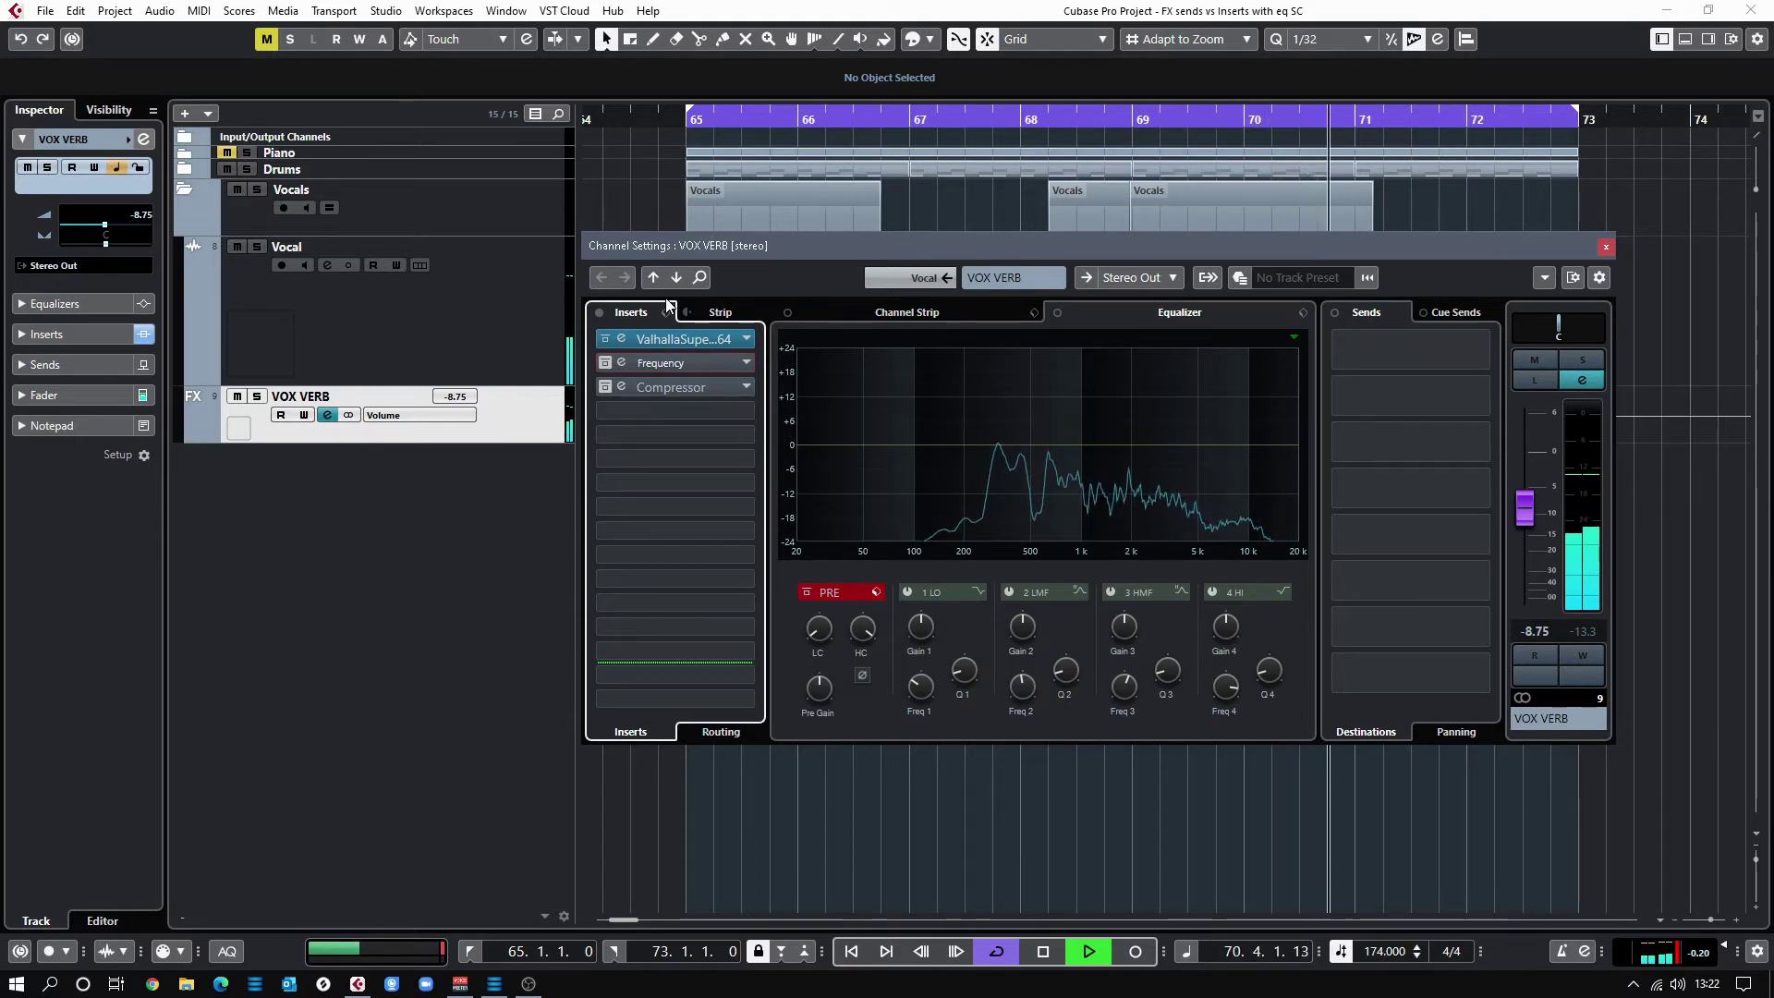
key("space")
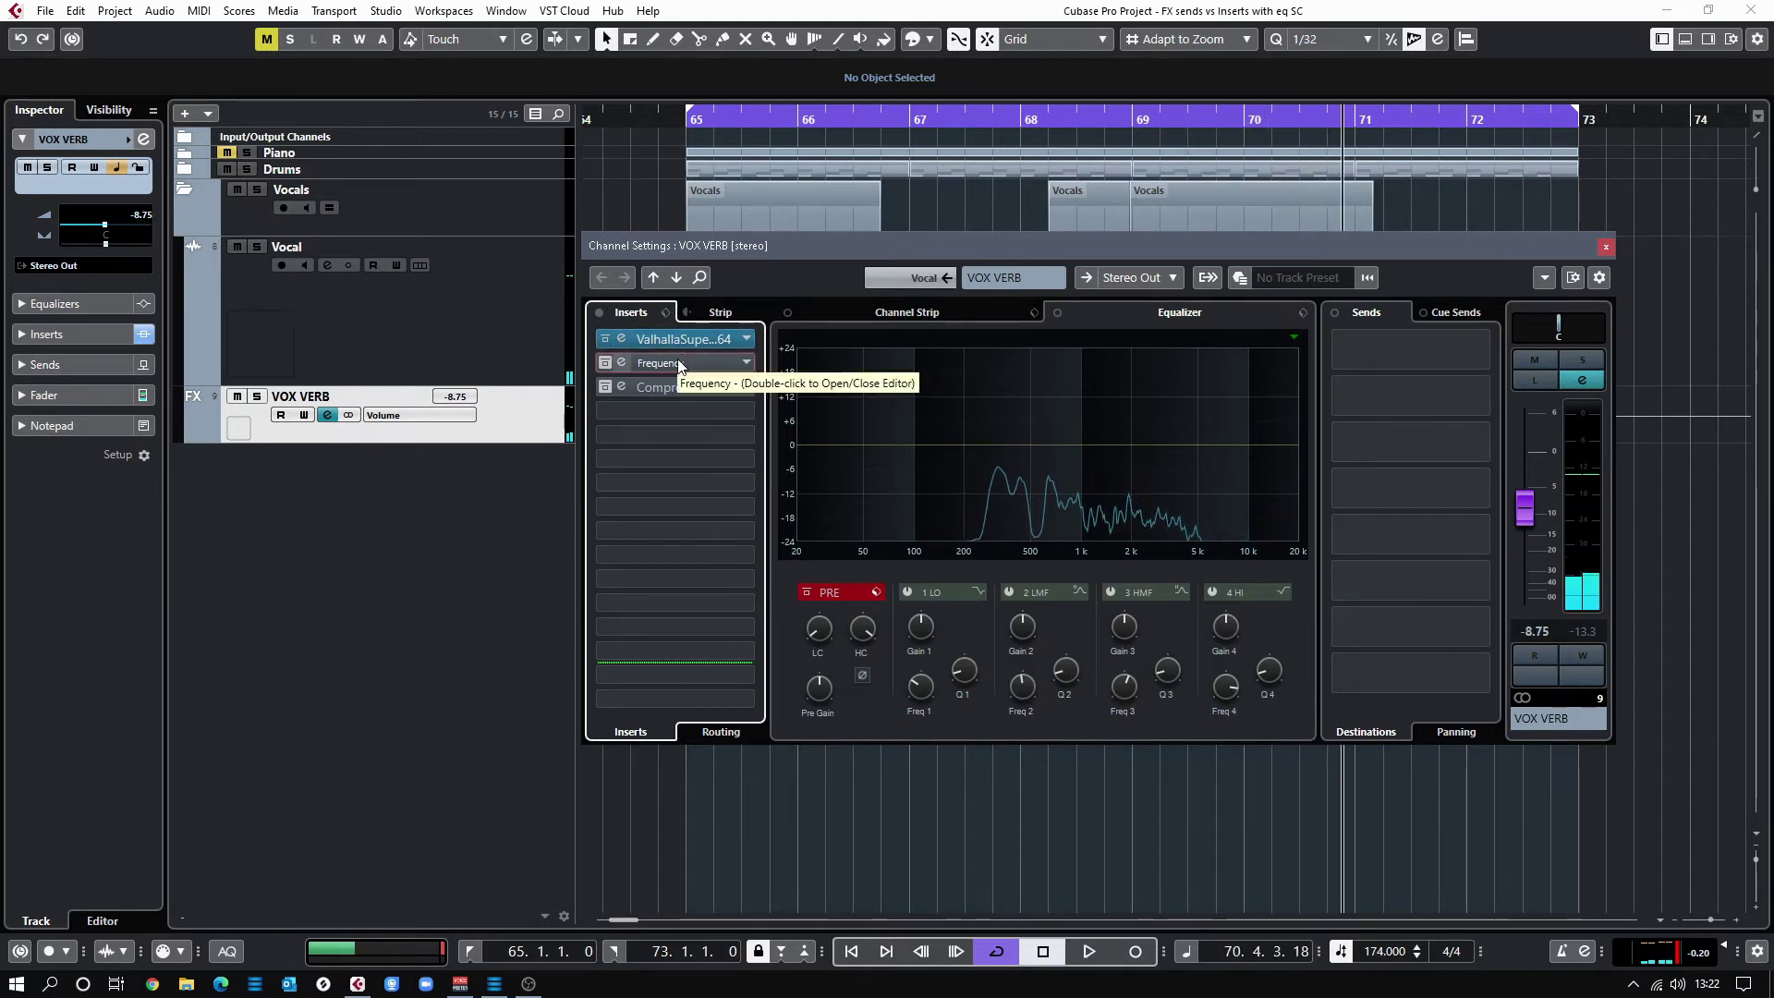
Reactivate VOX VERB's Frequency insert and put the channel in Listen mode.
left_click(606, 363)
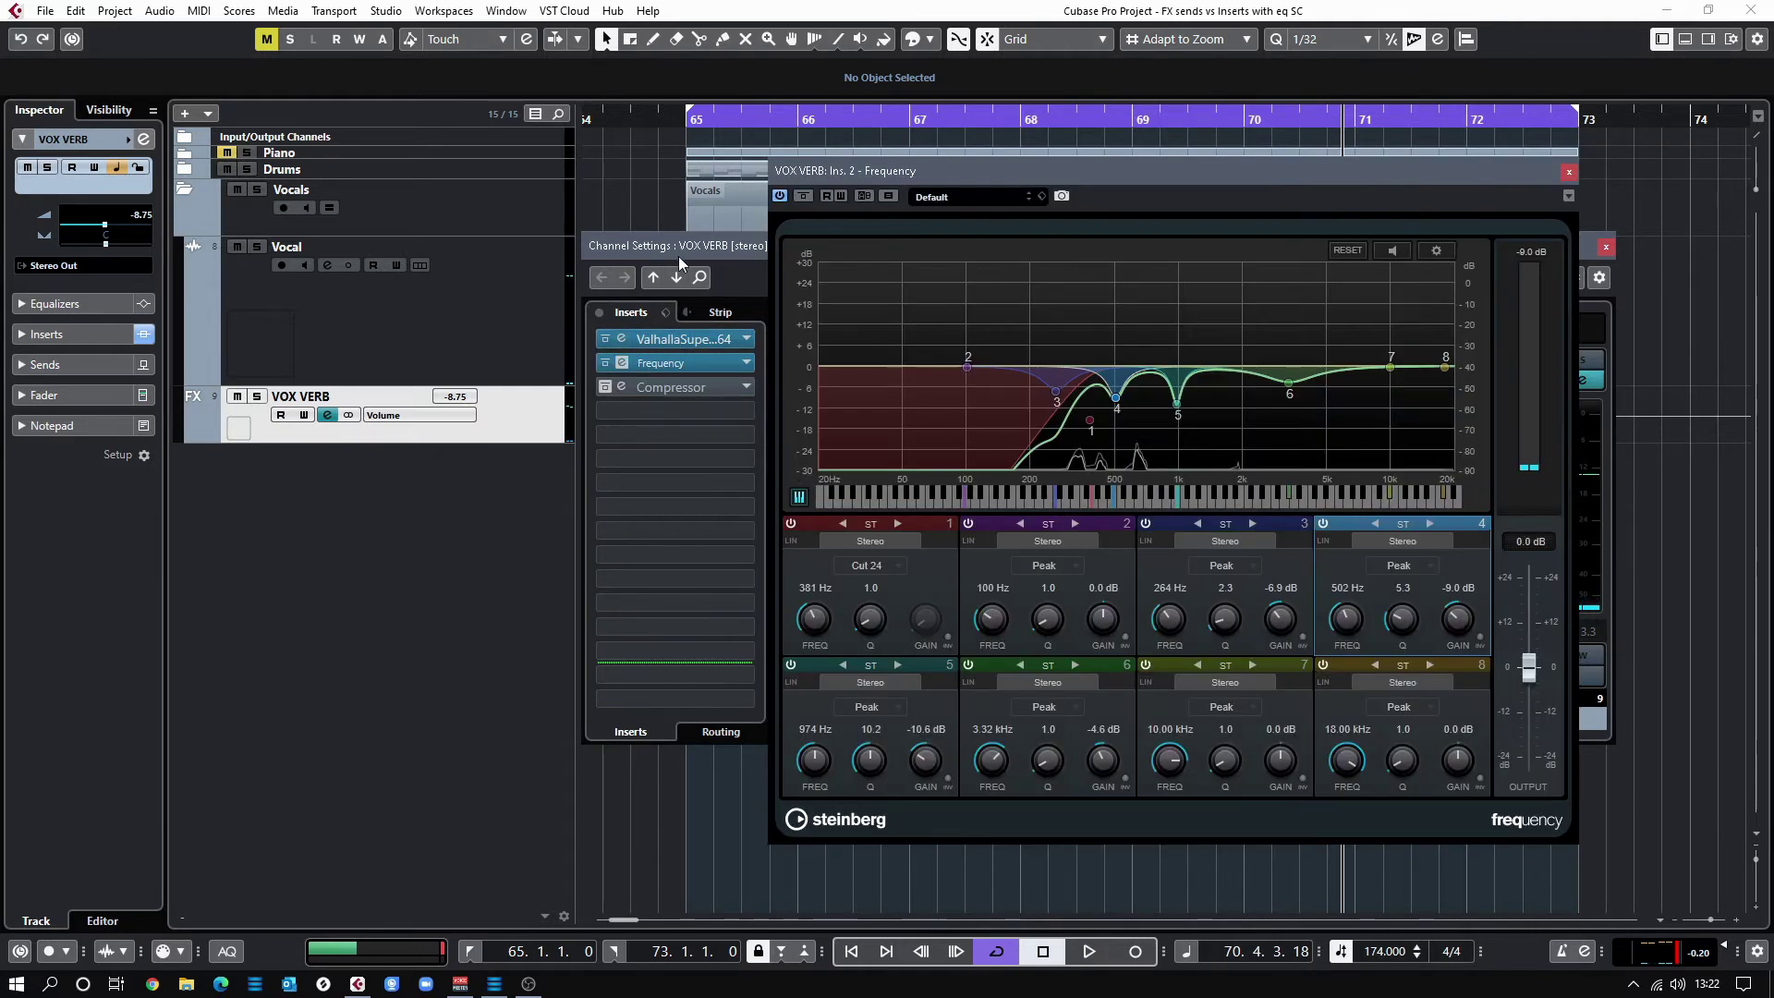
left_click(685, 251)
left_click(1535, 380)
Play the loop from its start and bypass the VOX VERB Frequency EQ for comparison.
left_click(896, 170)
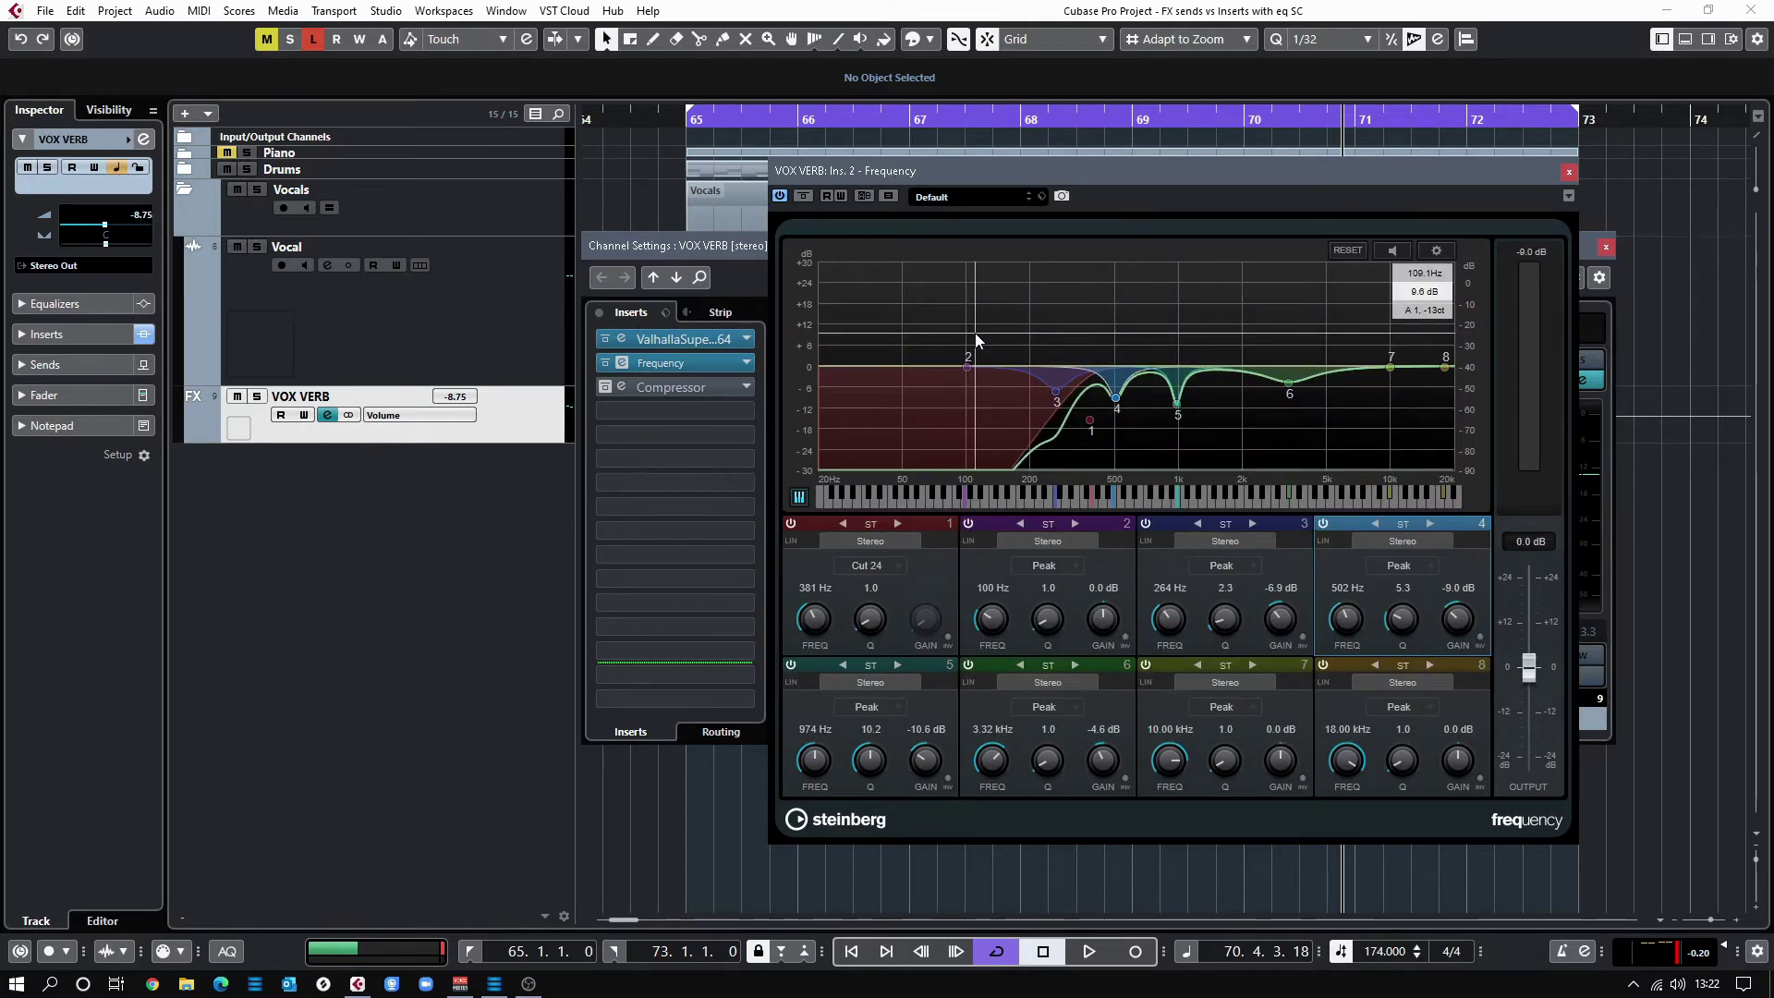
key("space")
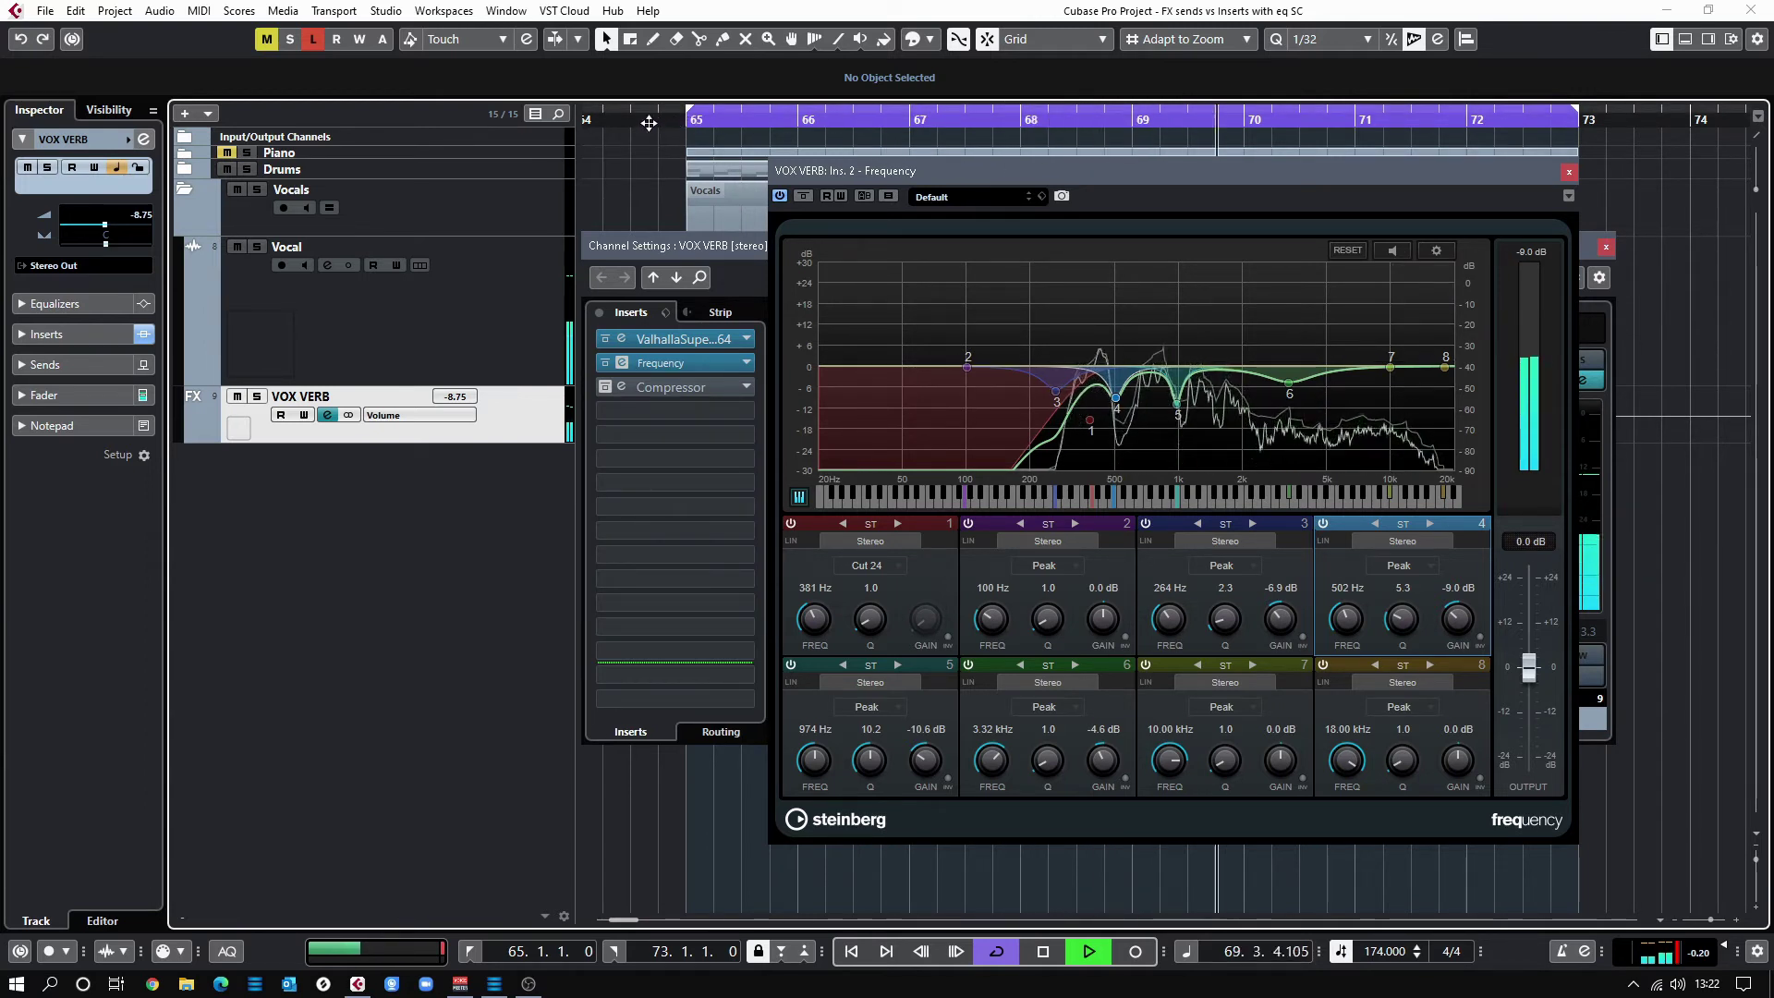
left_click(601, 120)
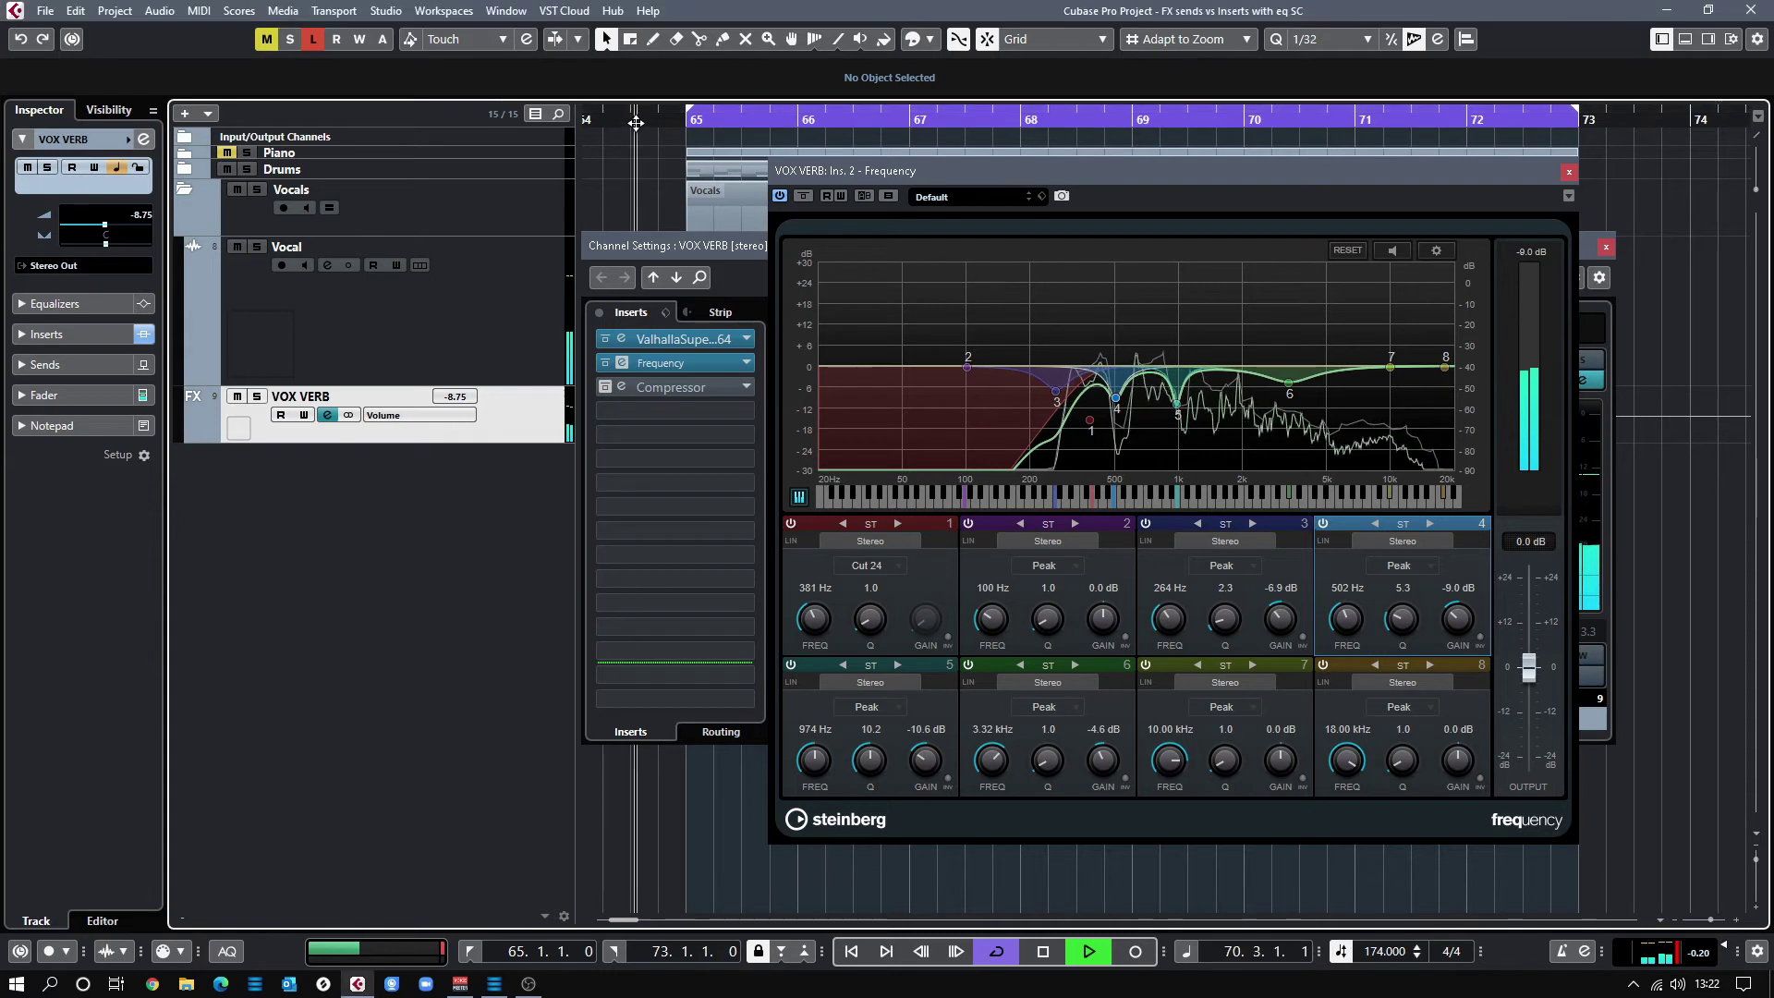
left_click(801, 197)
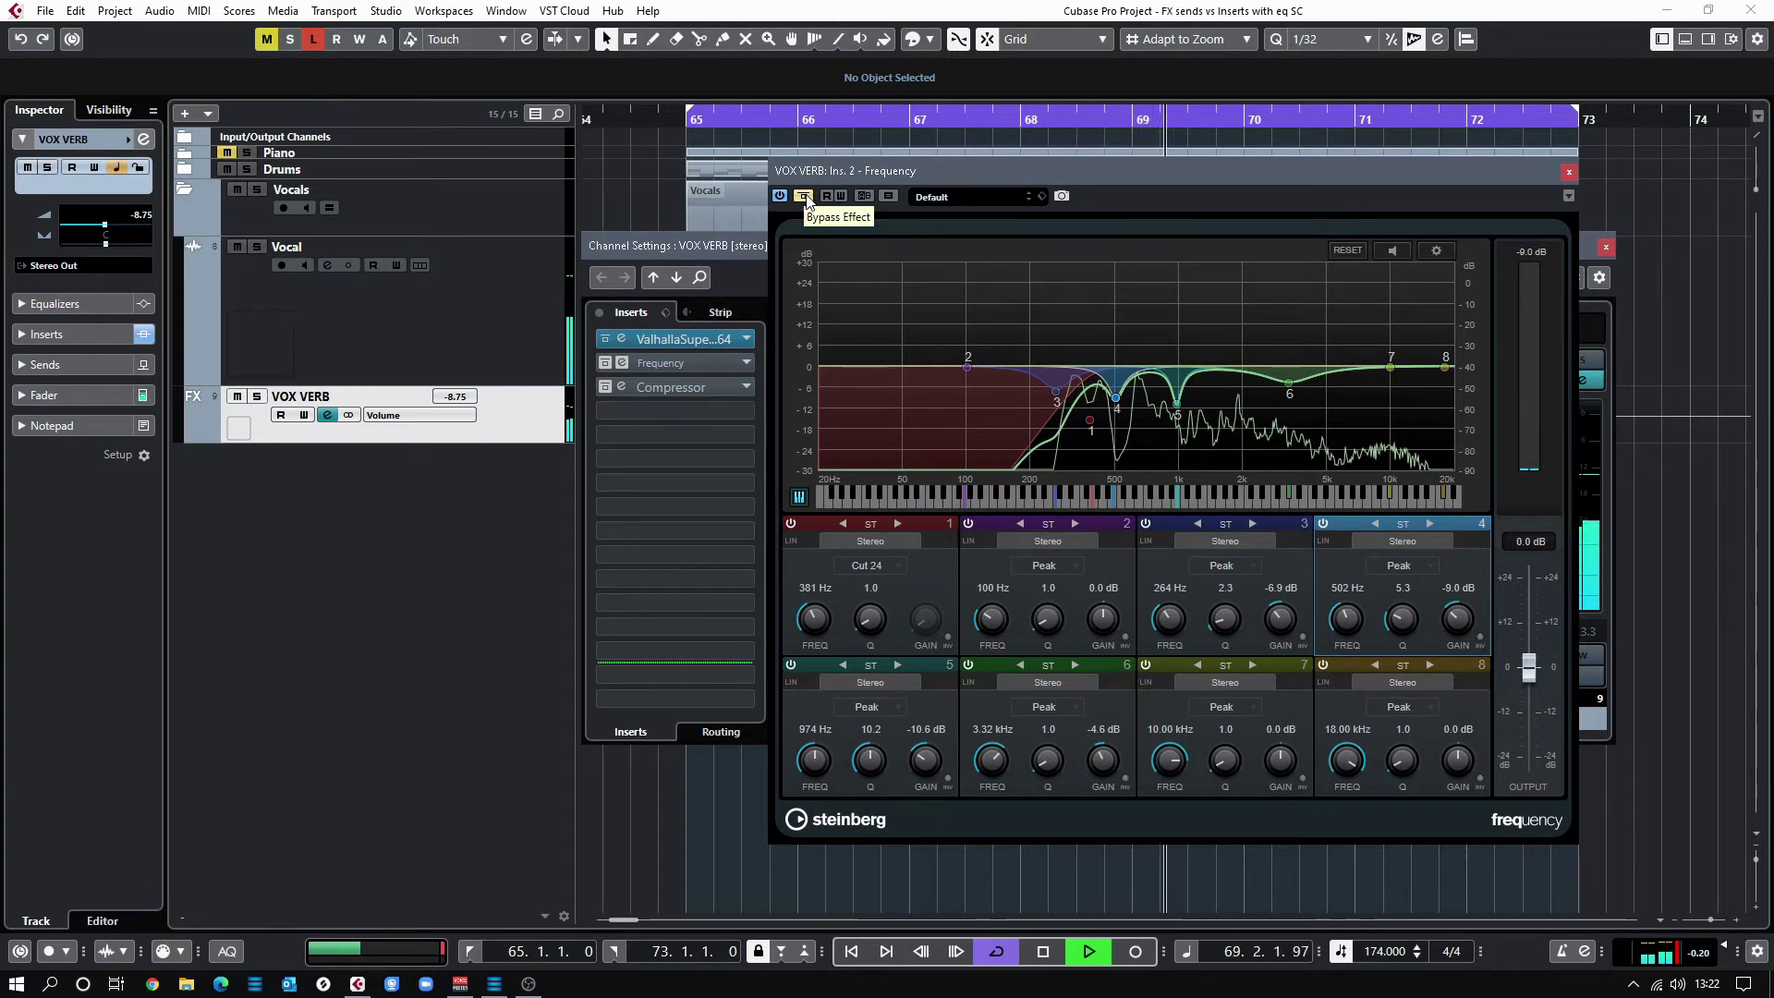
Replay the passage from bar 65 with the VOX VERB Frequency EQ still bypassed.
left_click(741, 246)
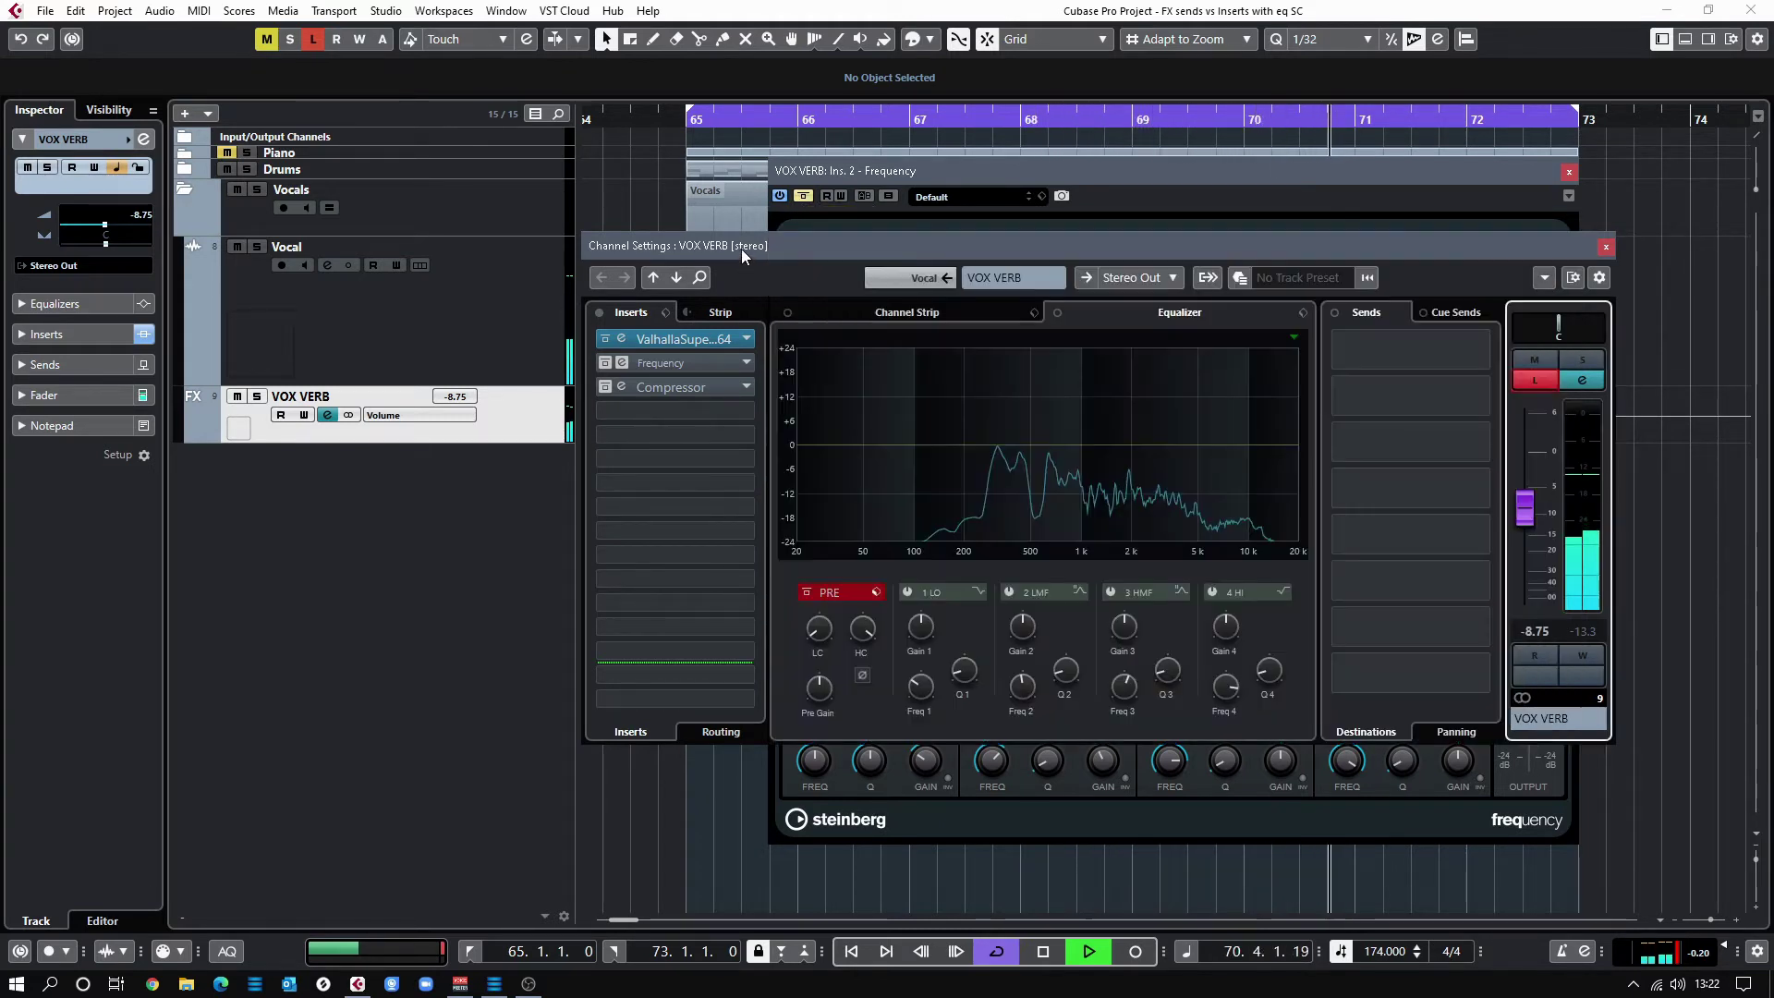
key("space")
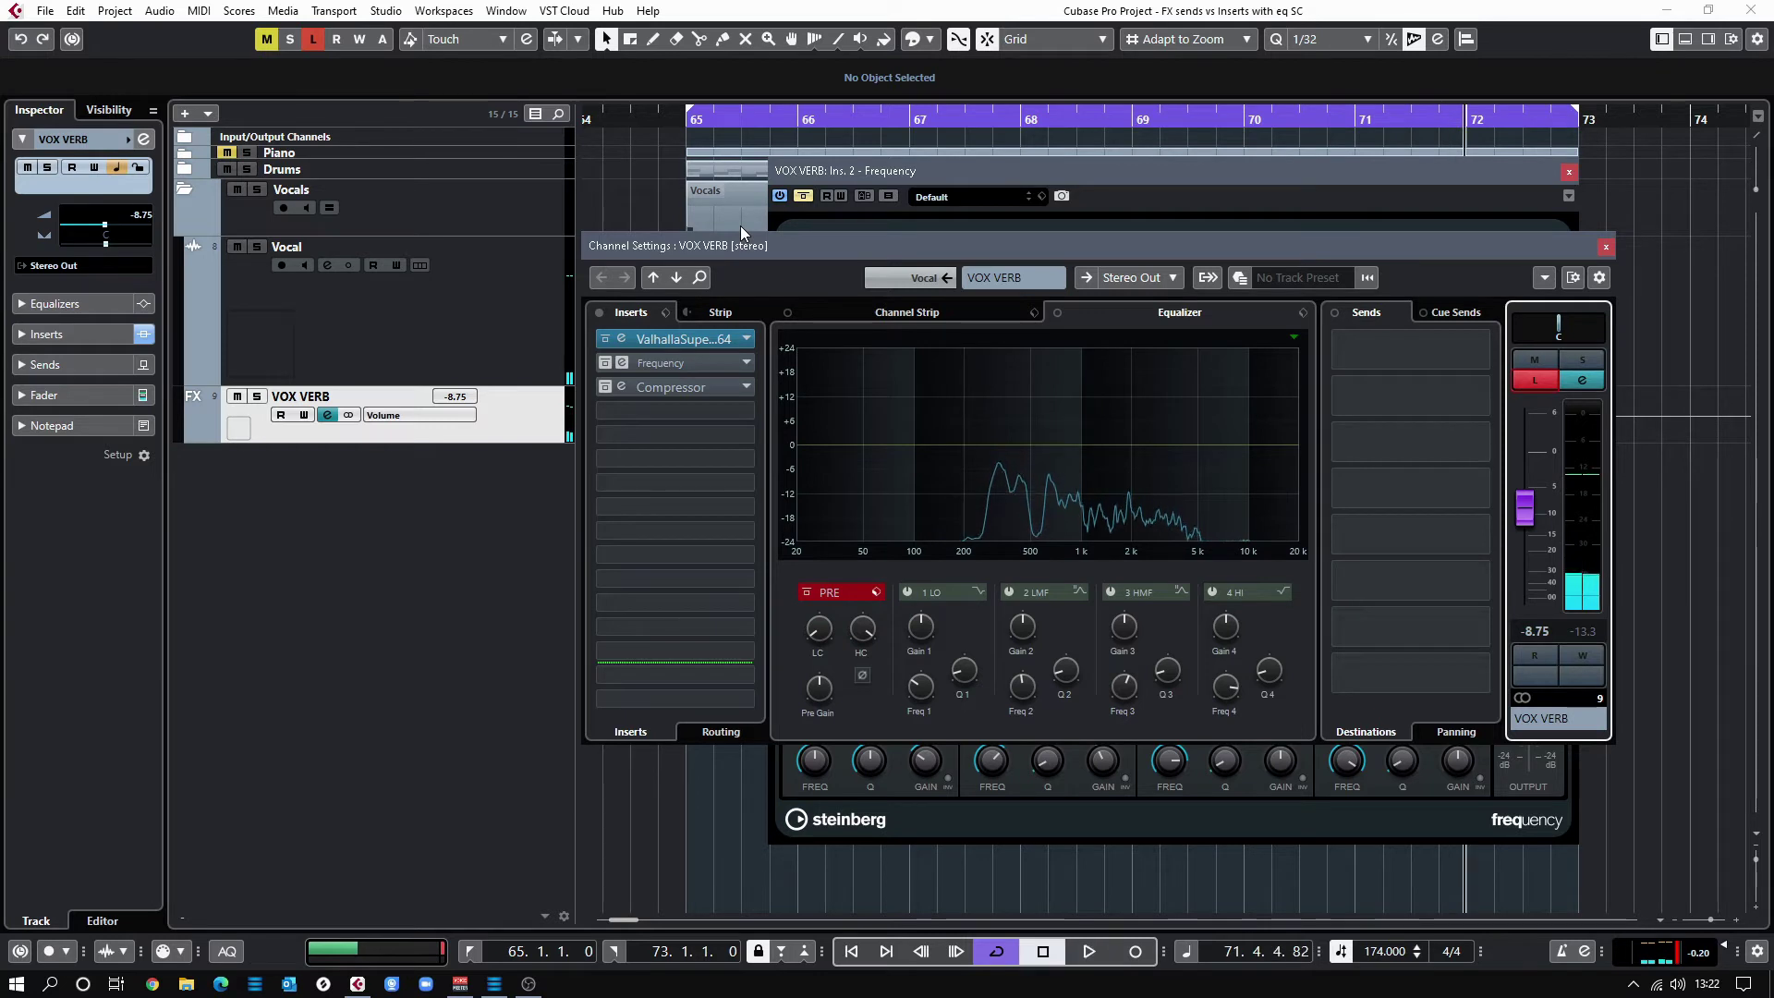
left_click(813, 177)
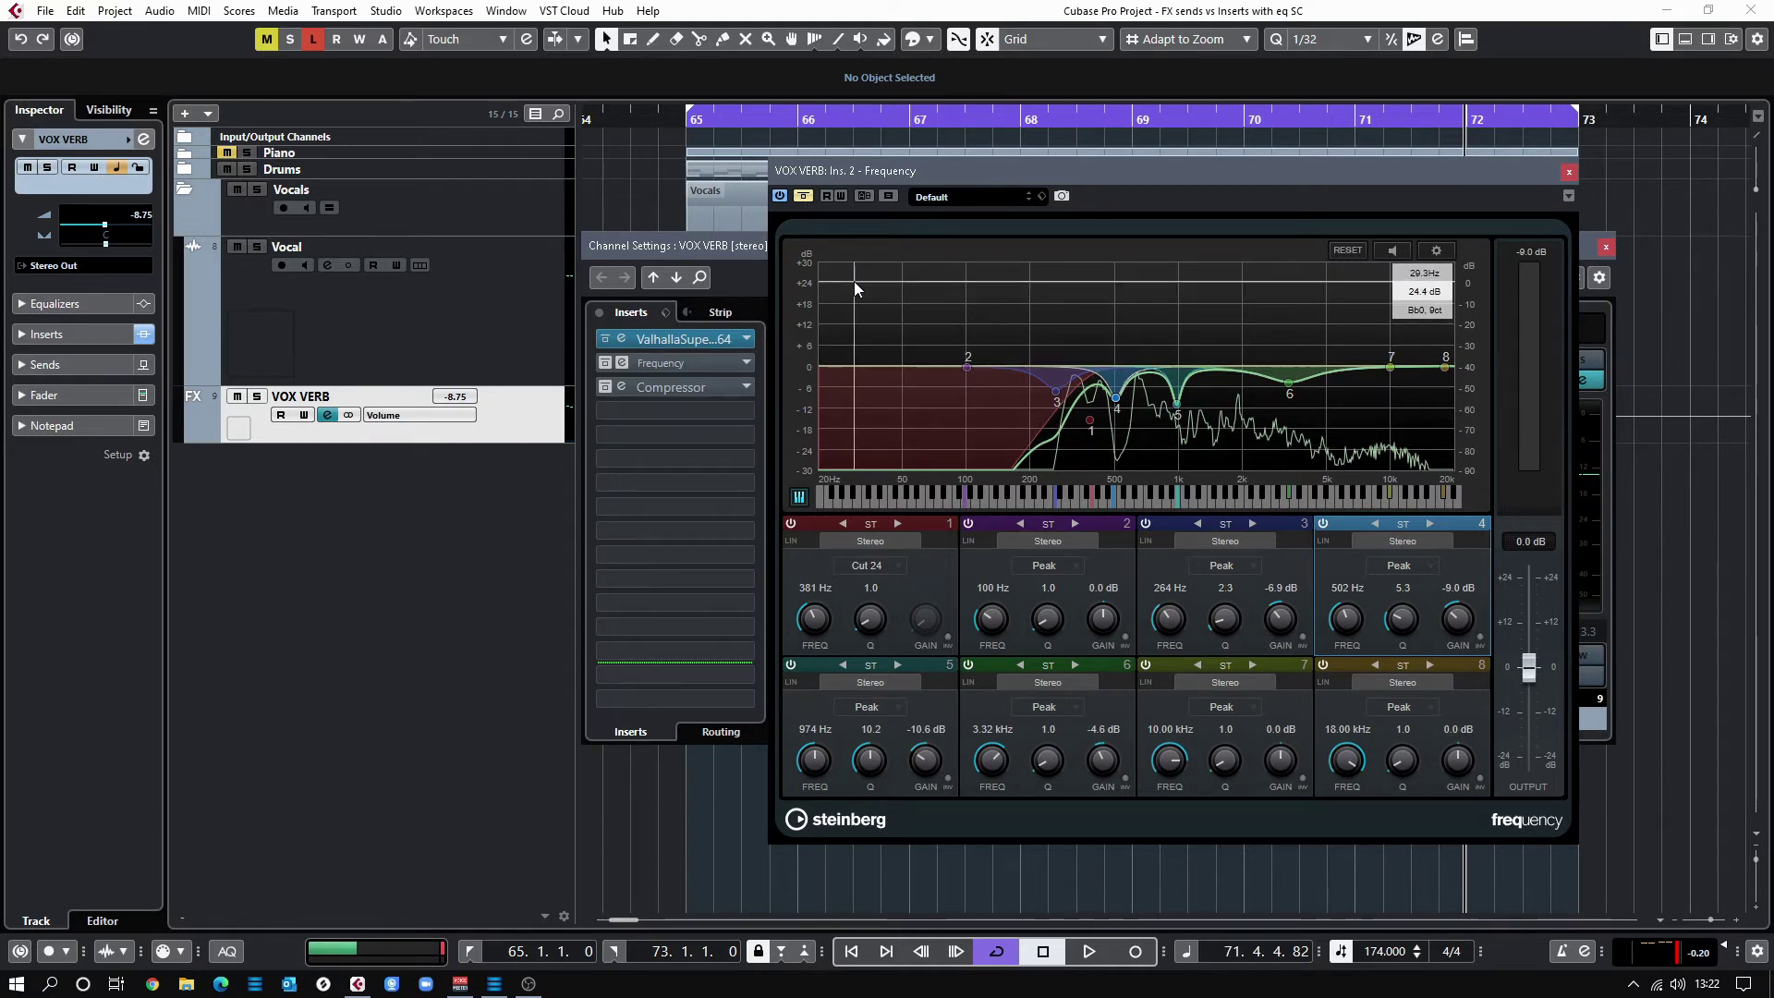
left_click(685, 124)
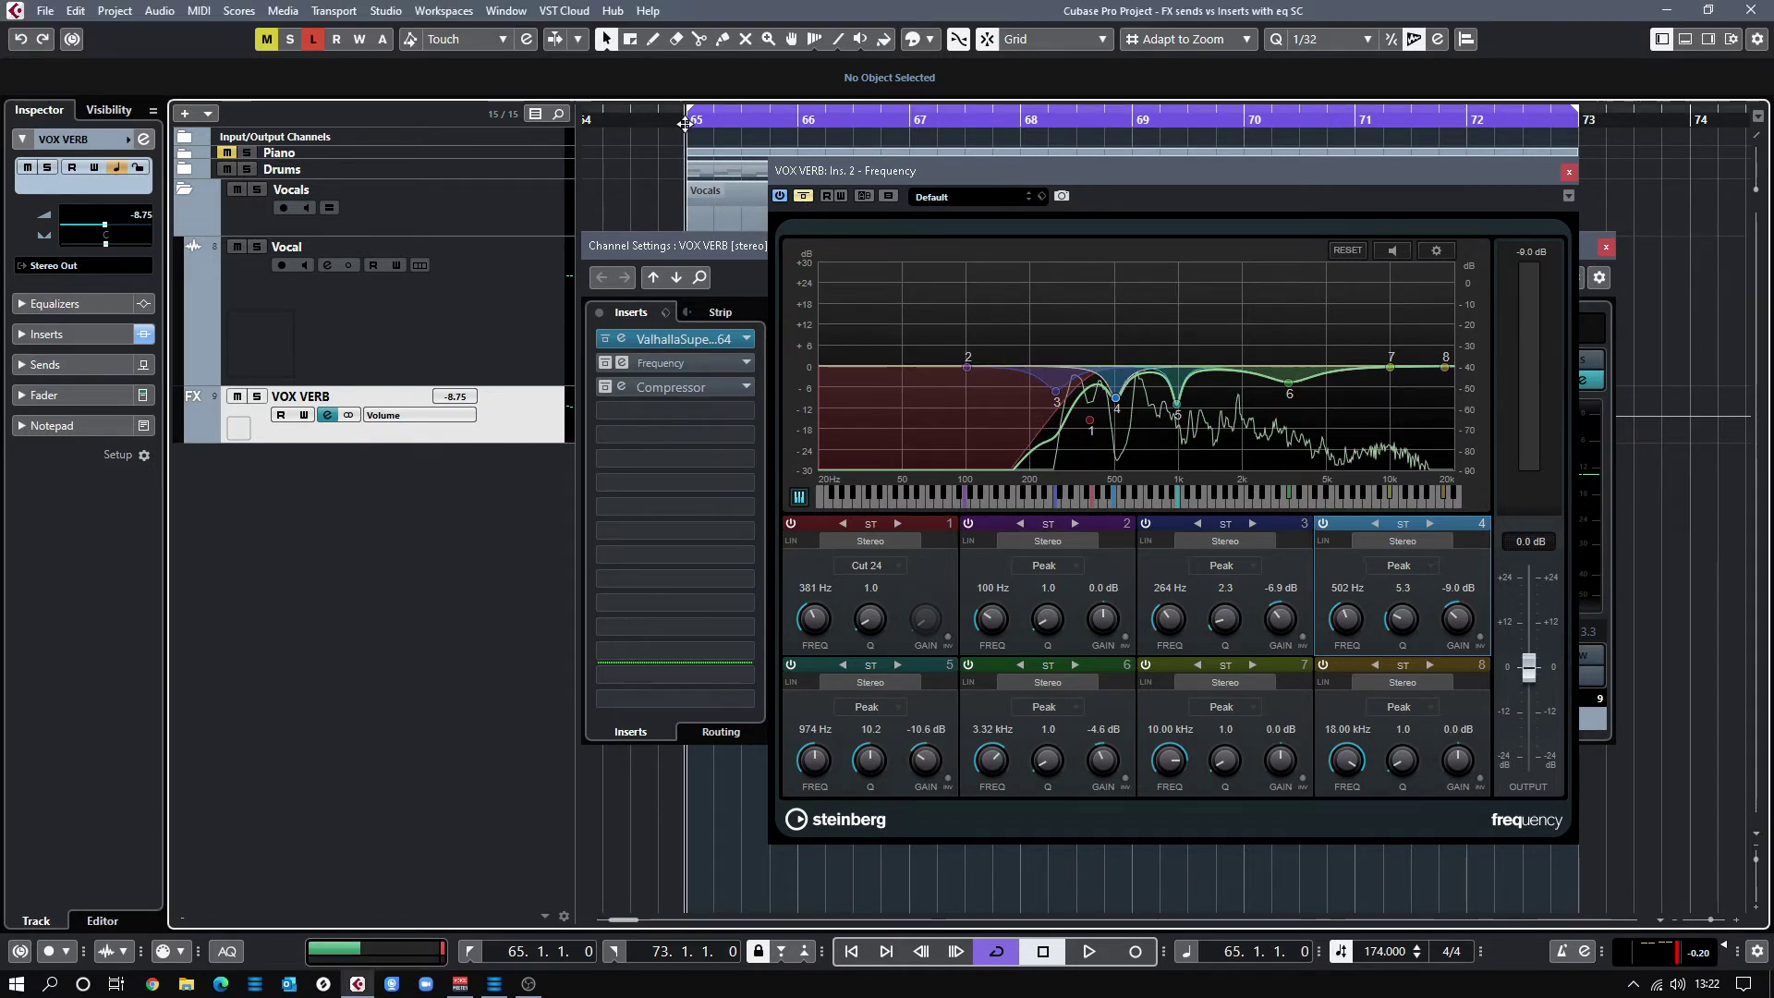
key("space")
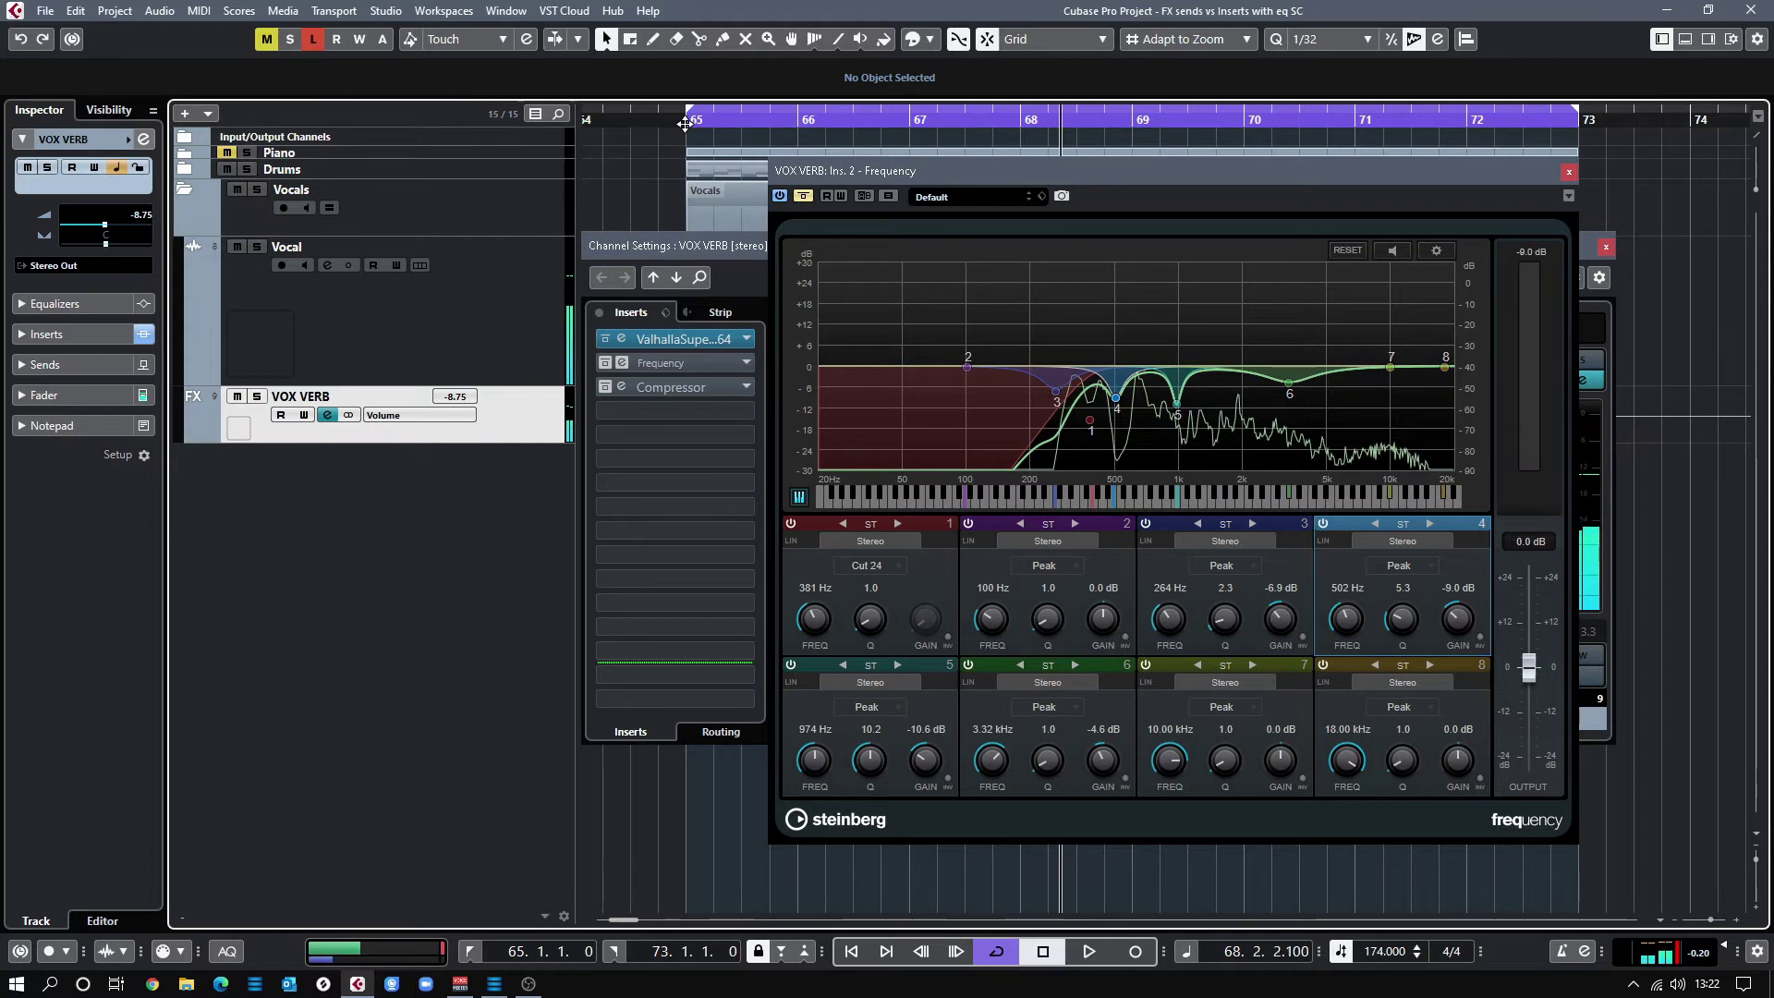
key("space")
Re-enable the Frequency EQ (cuts at 264, 502, 974 Hz, 3.32 kHz) and play to bar 71.
left_click(804, 196)
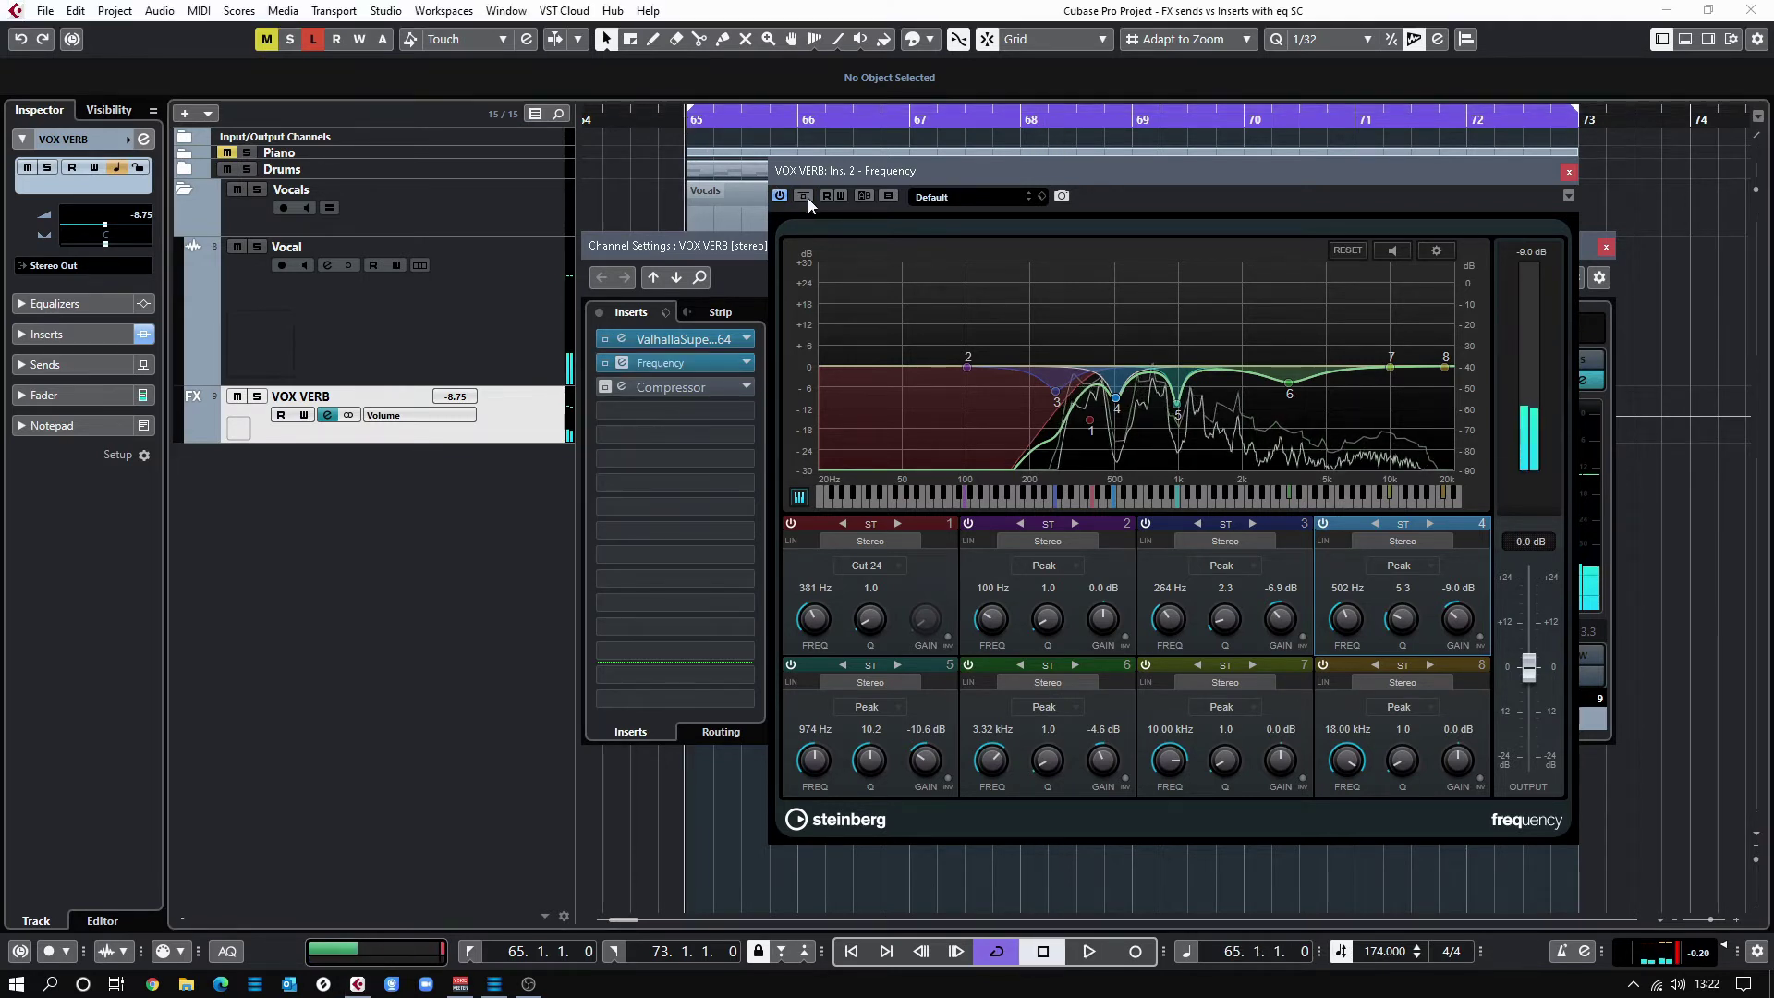
key("space")
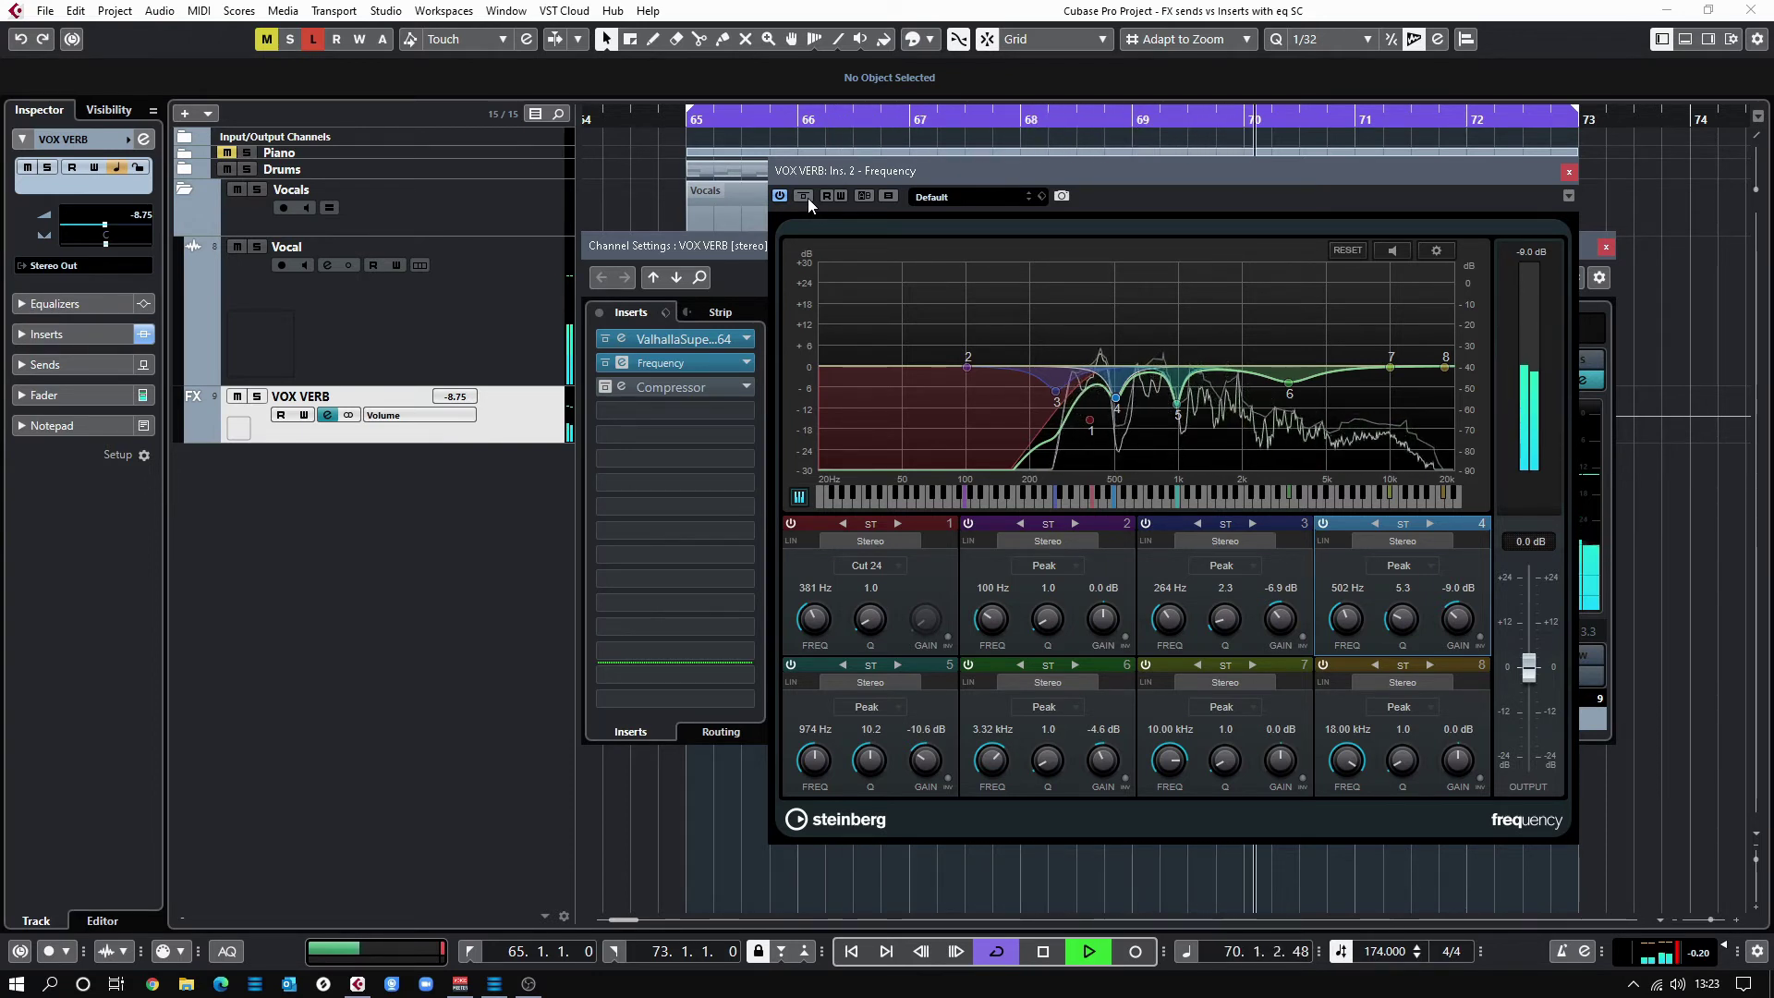
key("space")
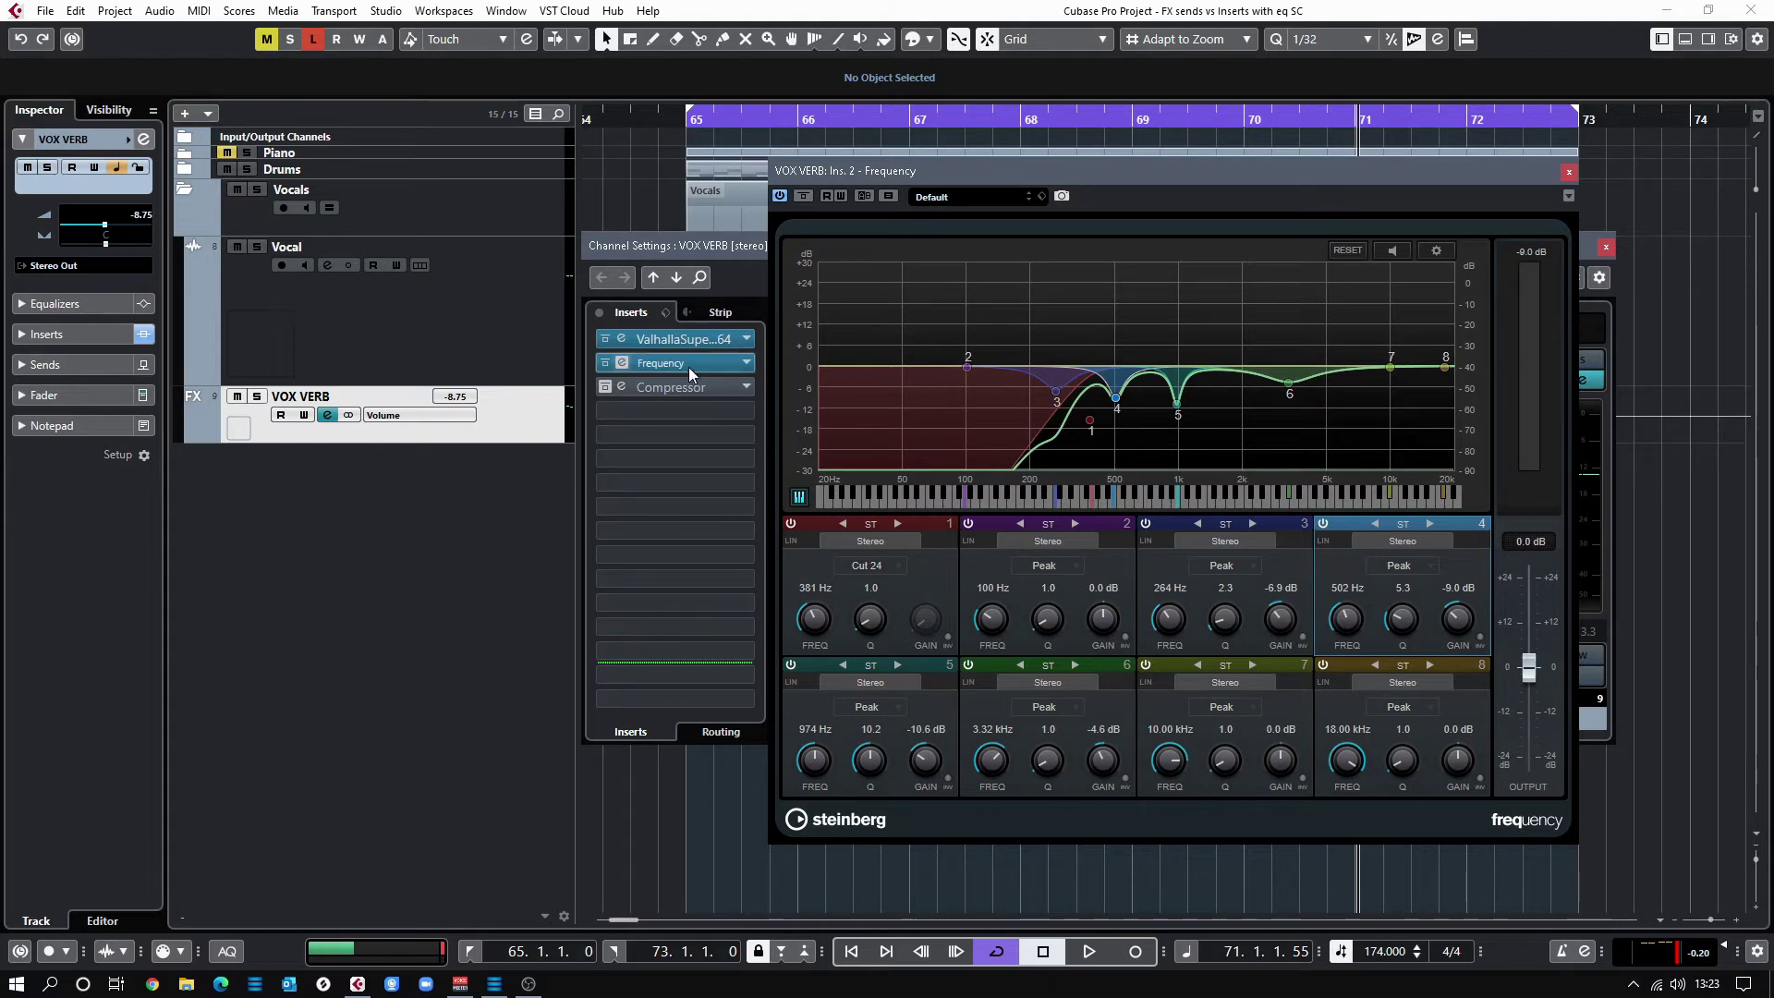
Give VOX VERB EQ band 8 a Cut 6 filter at 8.95 kHz, then power the band off.
left_click(682, 339)
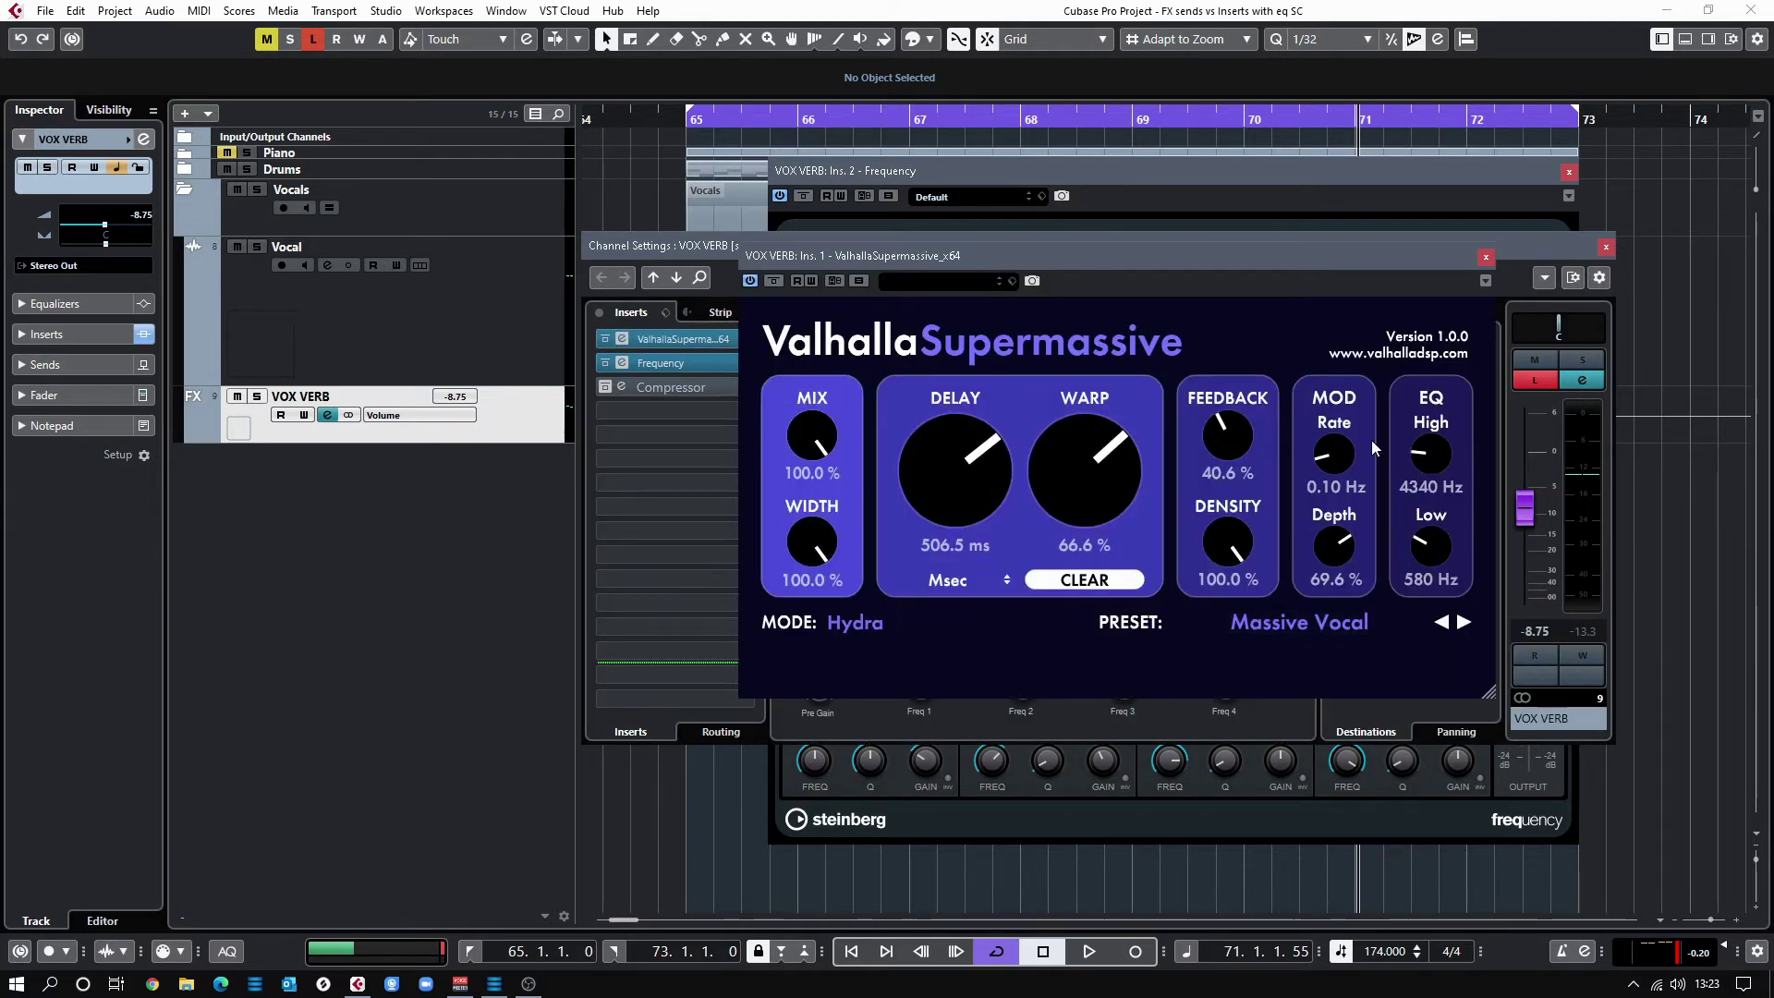
left_click(1485, 257)
left_click(990, 179)
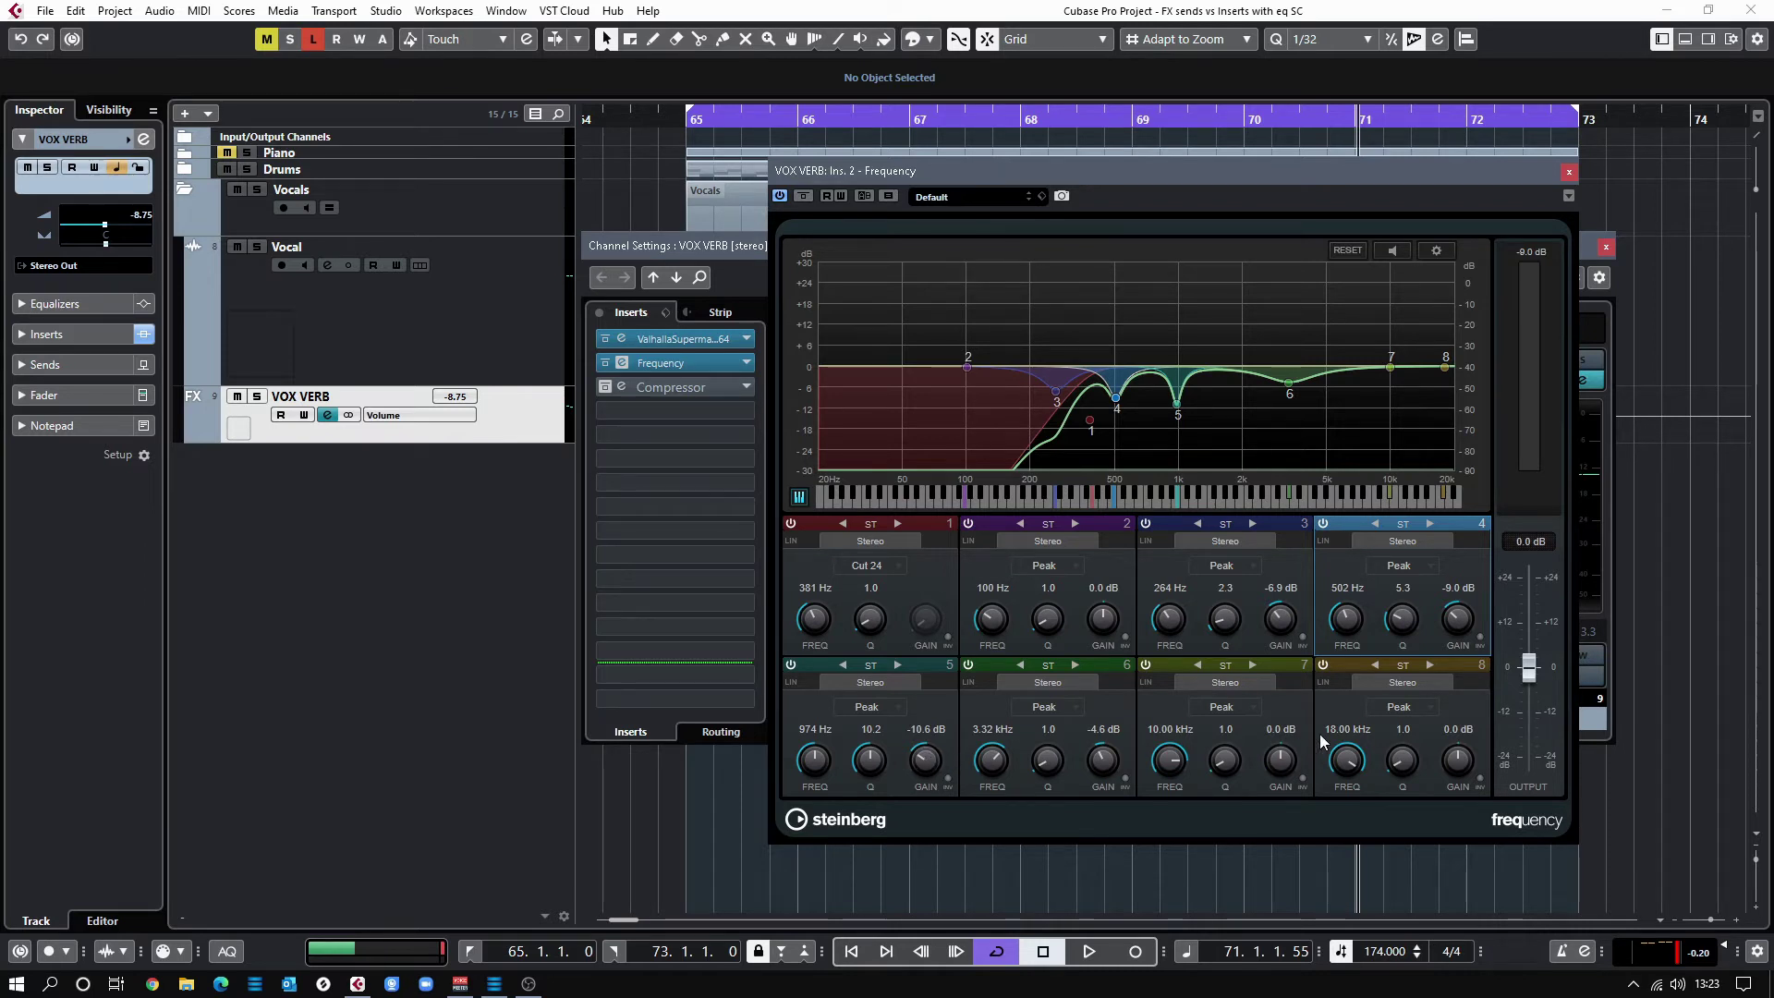
left_click(1404, 707)
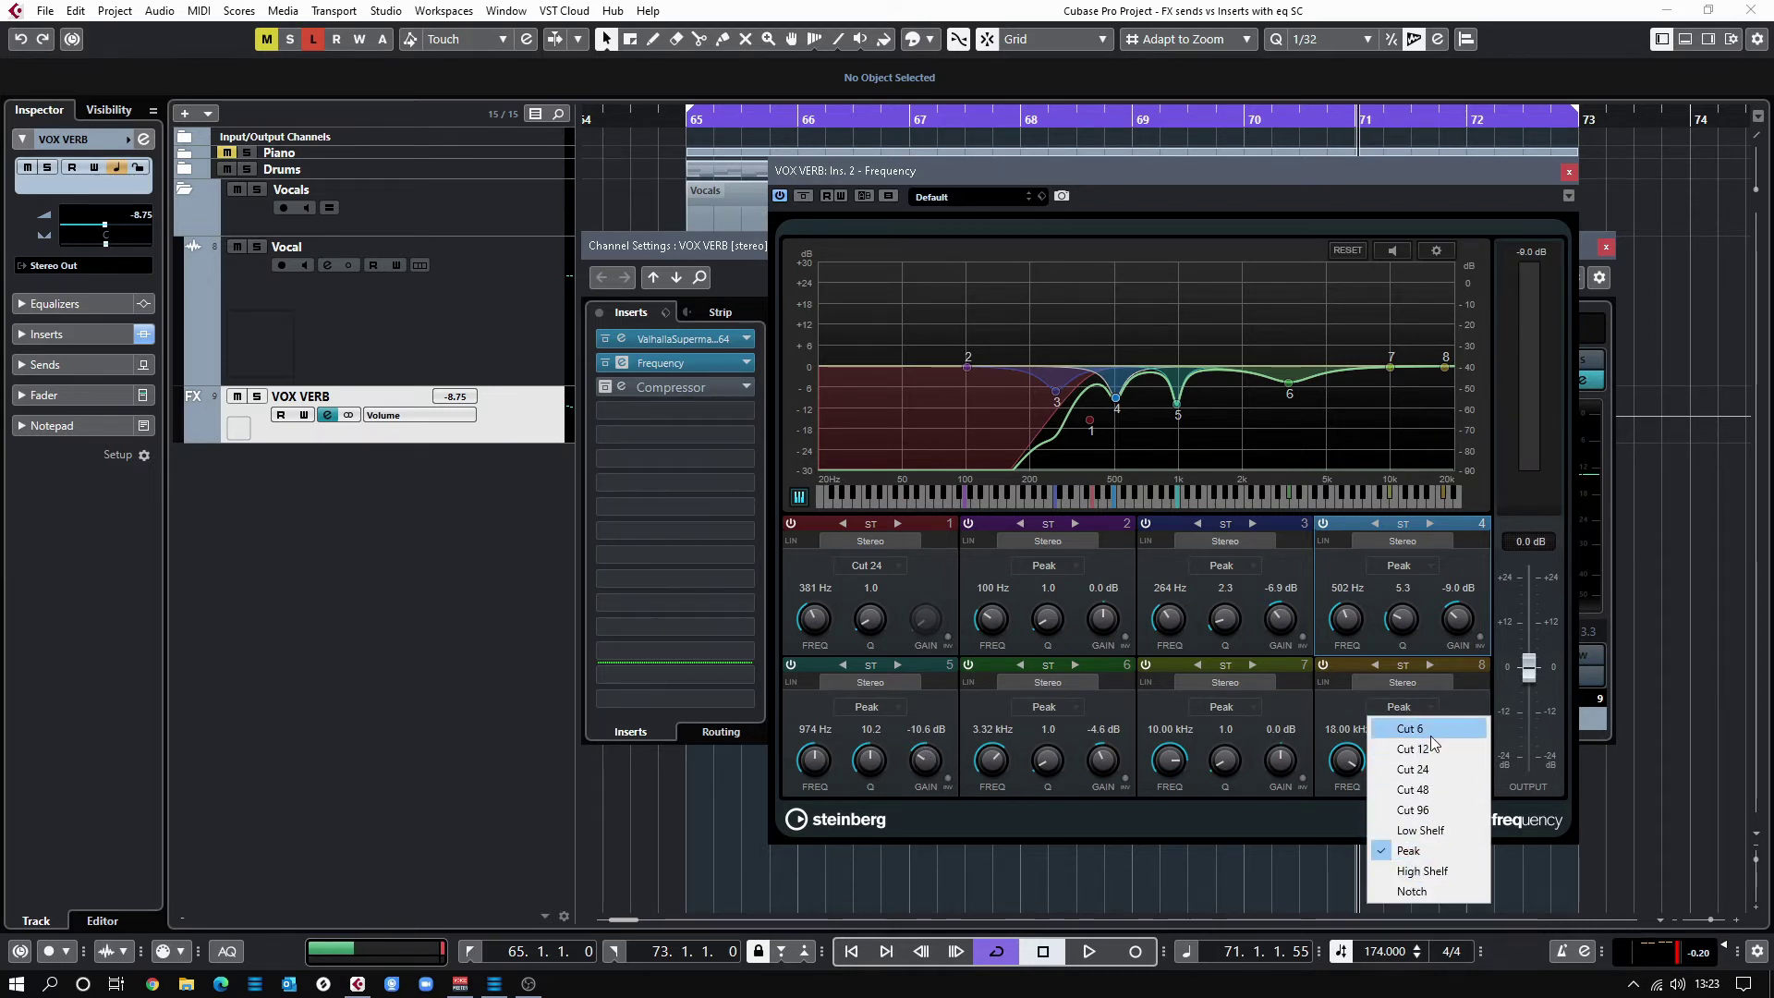
left_click(1427, 730)
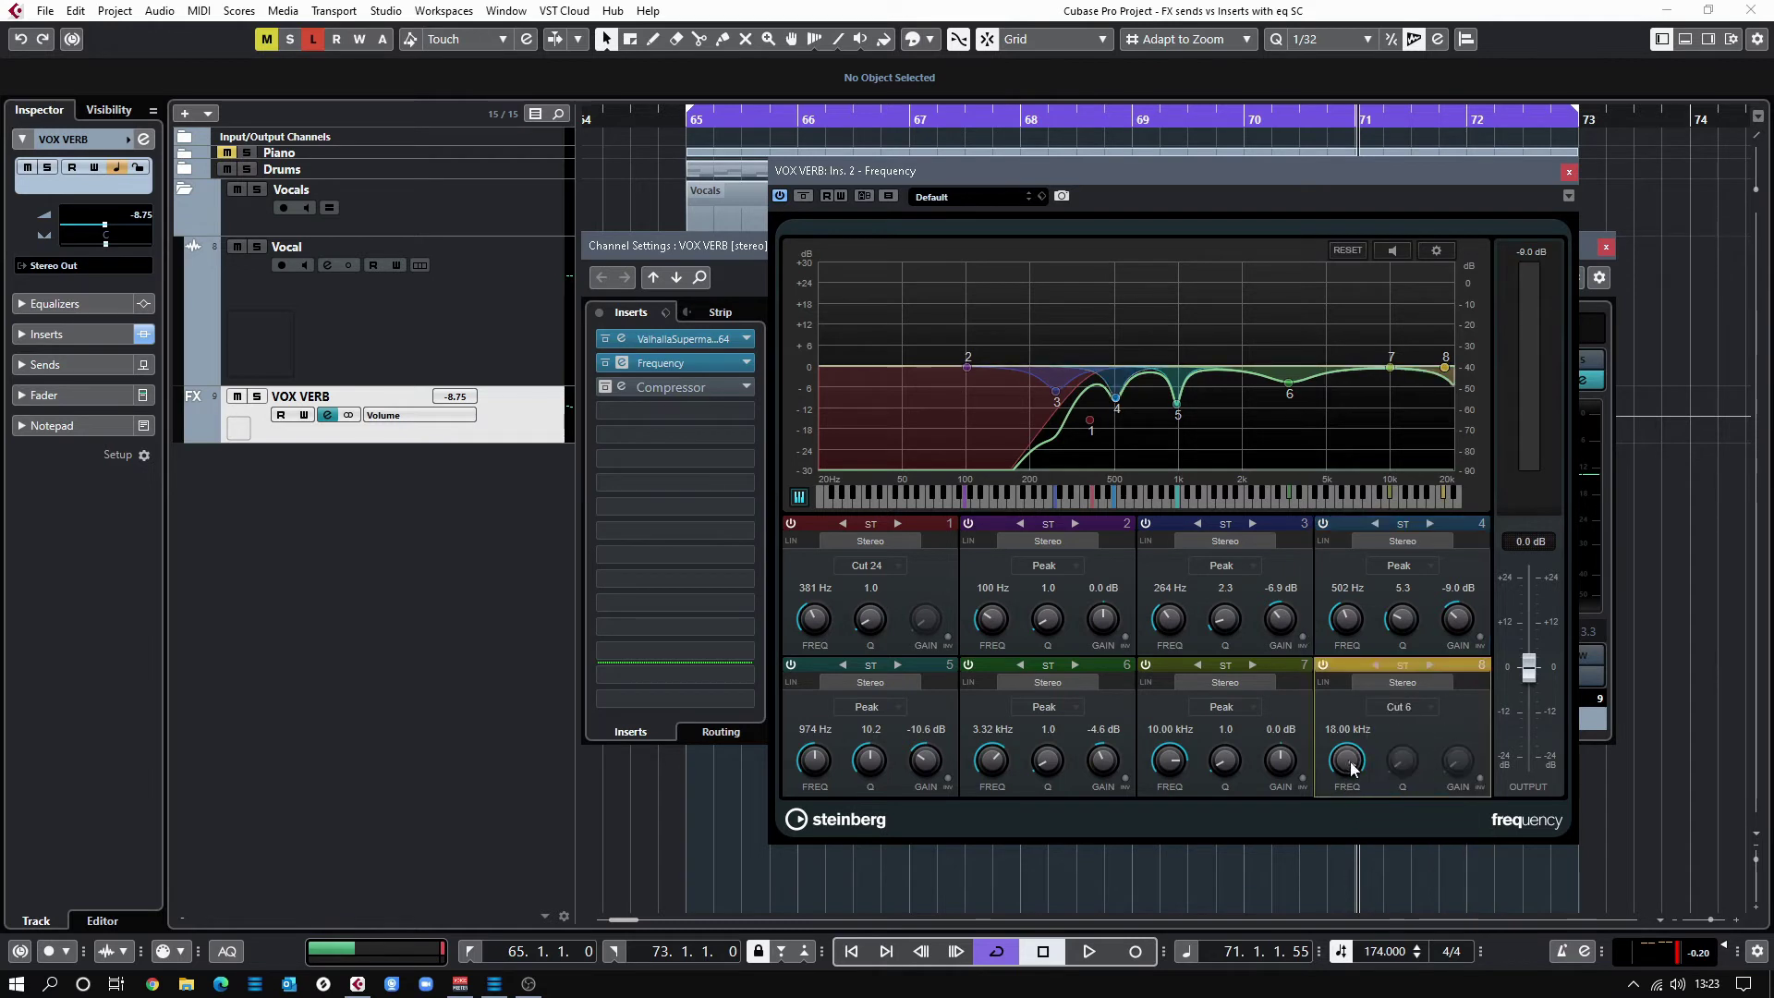
left_click_drag(1350, 774, 1349, 789)
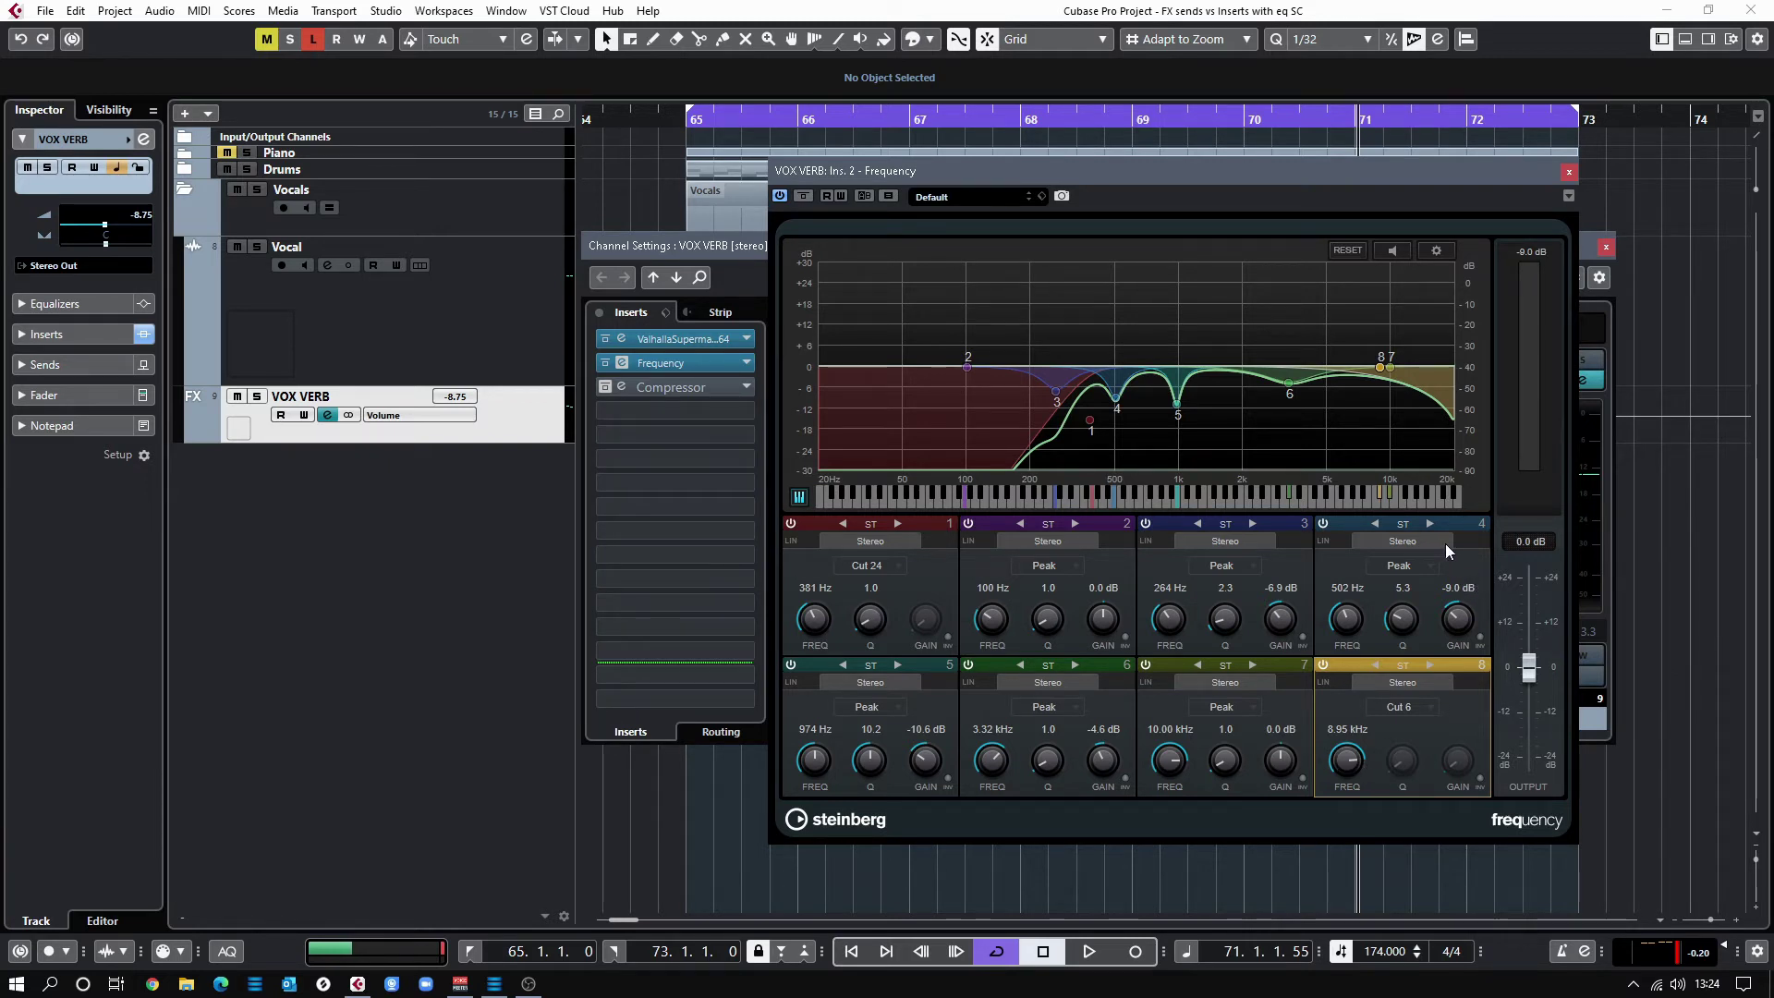
left_click(1323, 664)
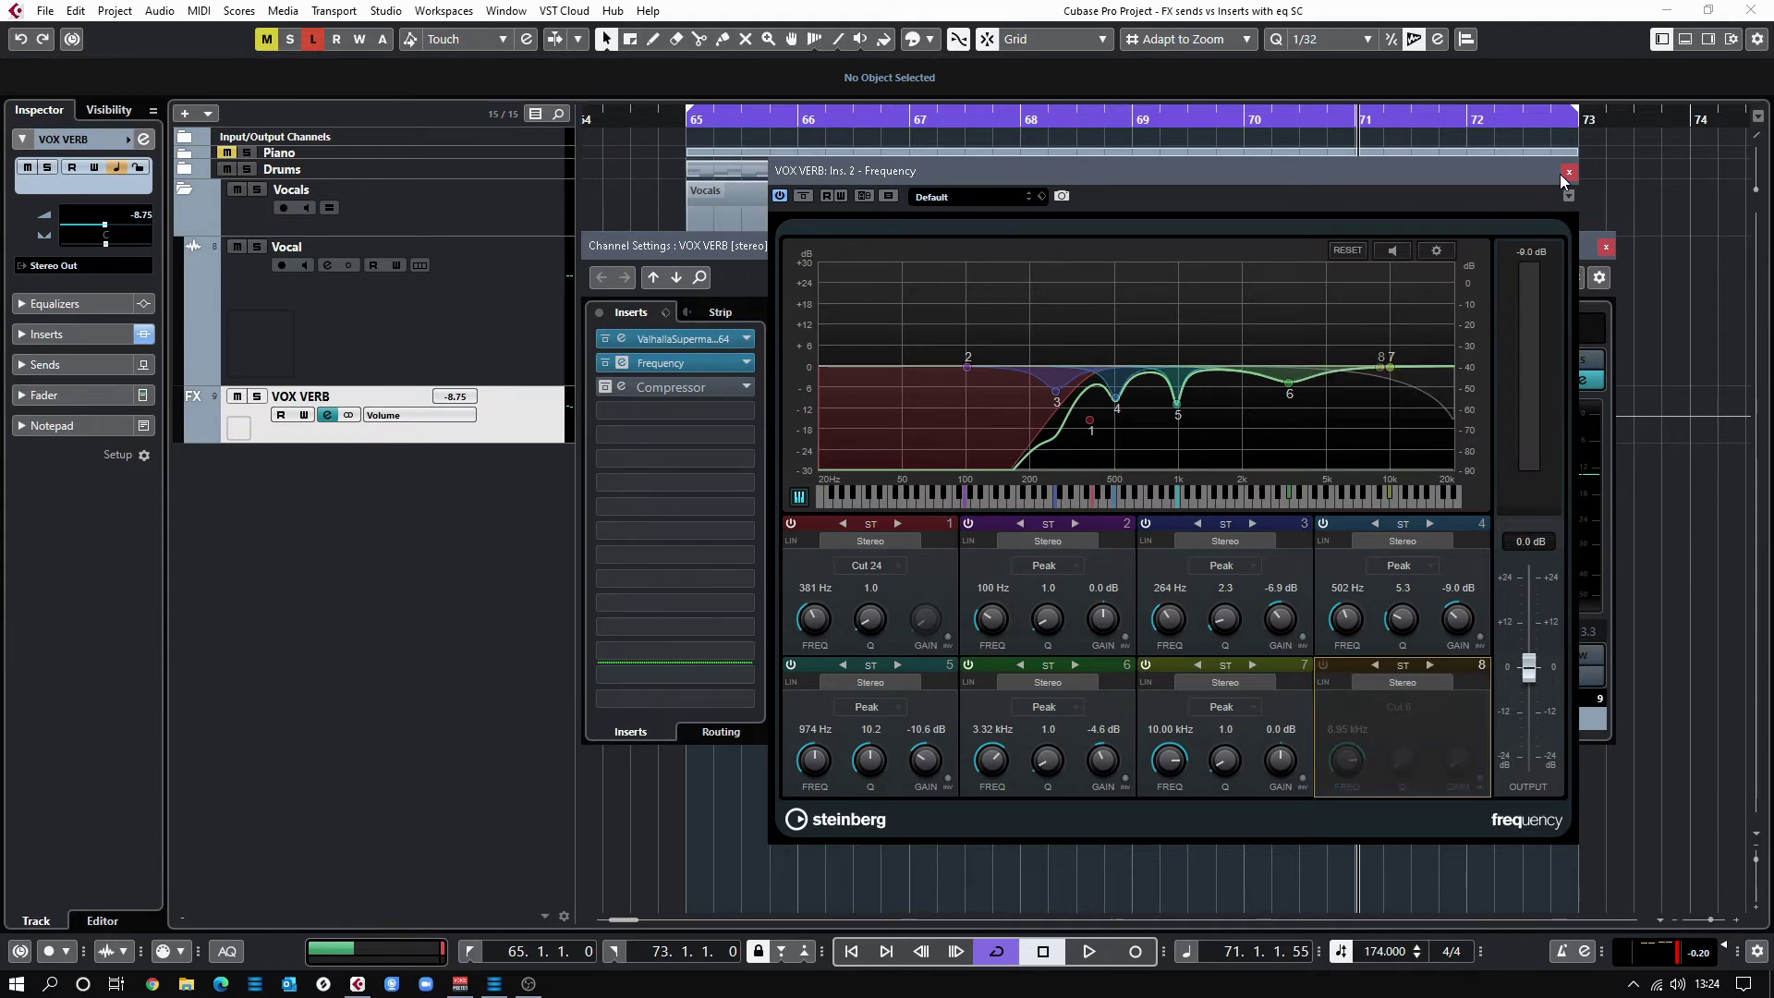
Close the Frequency EQ editor, moving the channel settings window out of the way.
left_click(1567, 172)
left_click_drag(1273, 225, 1318, 157)
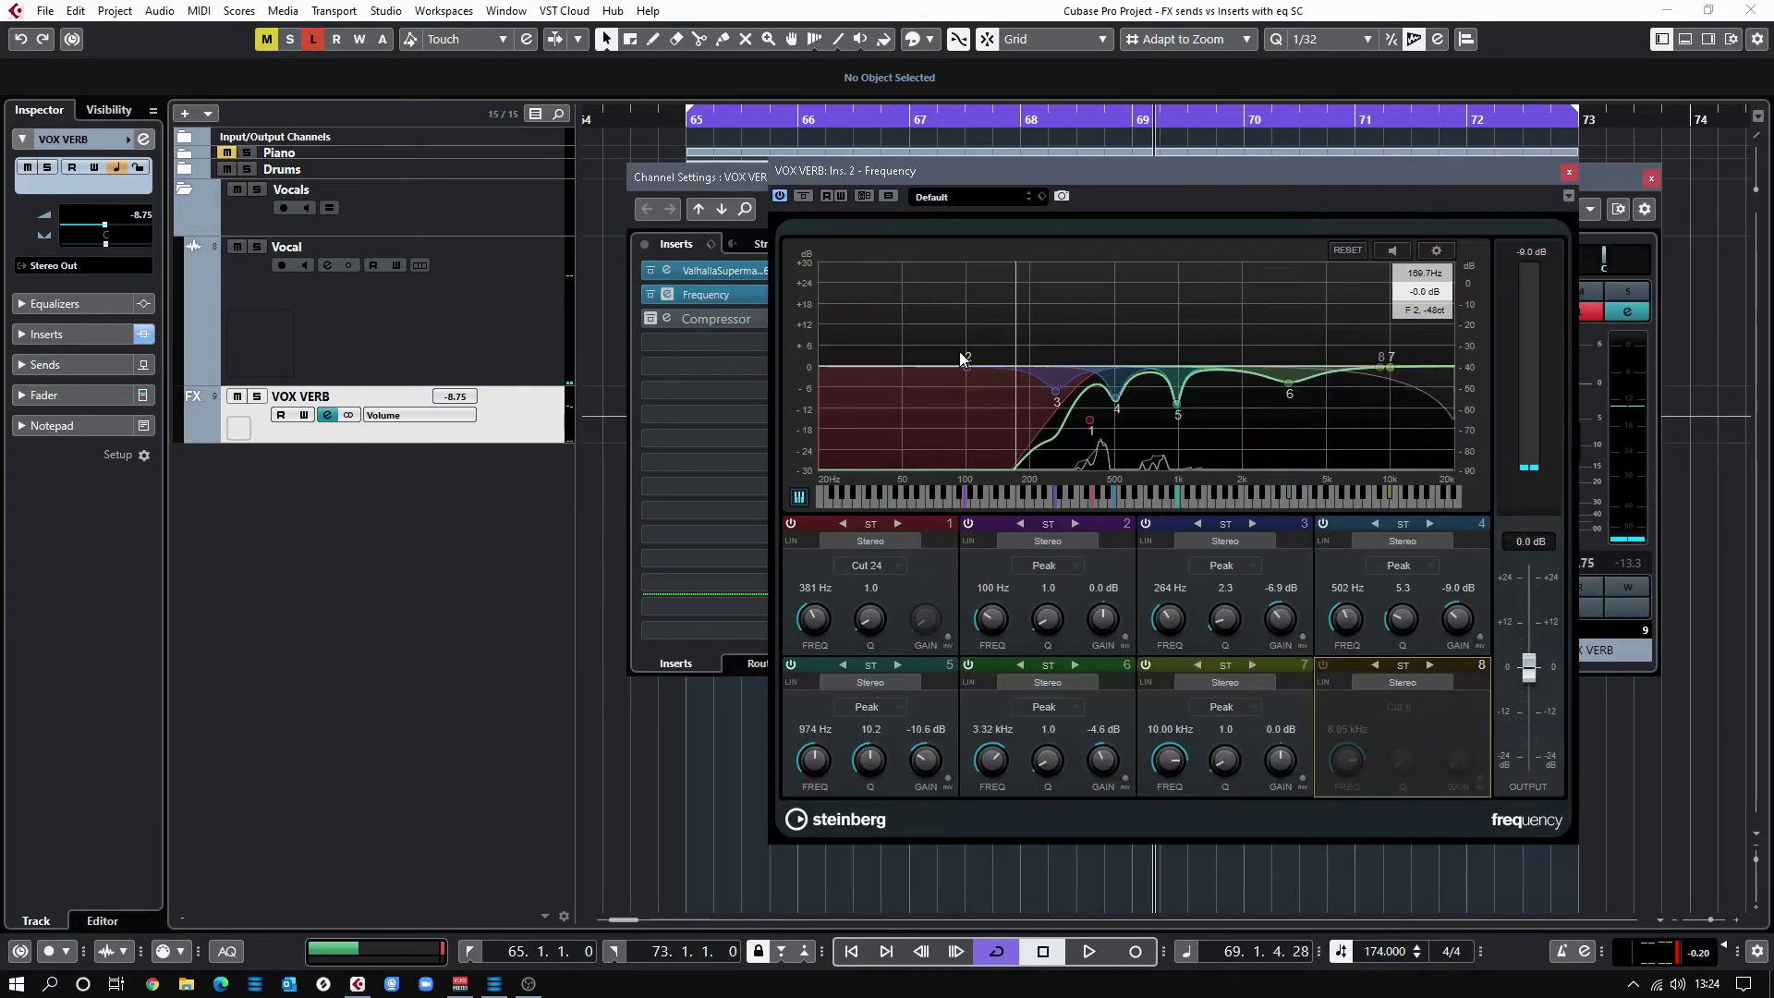
left_click(1567, 173)
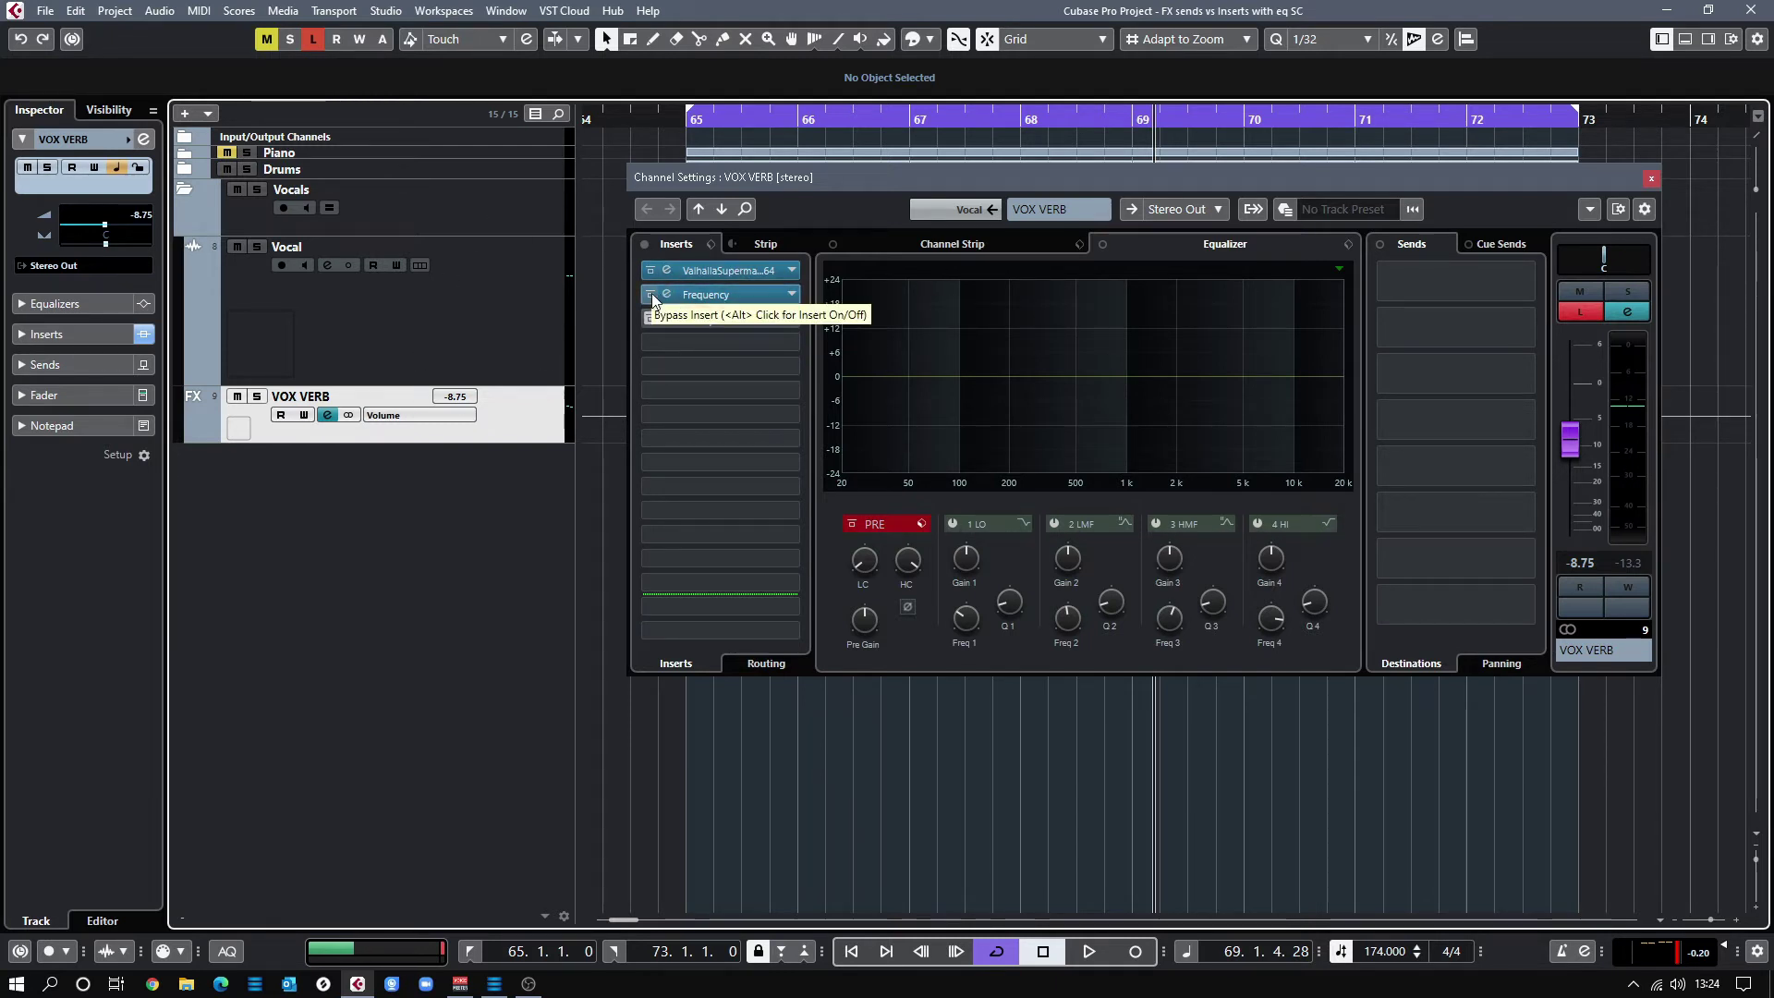
Mute VOX VERB and play the dry Vocal track from bar 65, then close its channel settings.
left_click(236, 396)
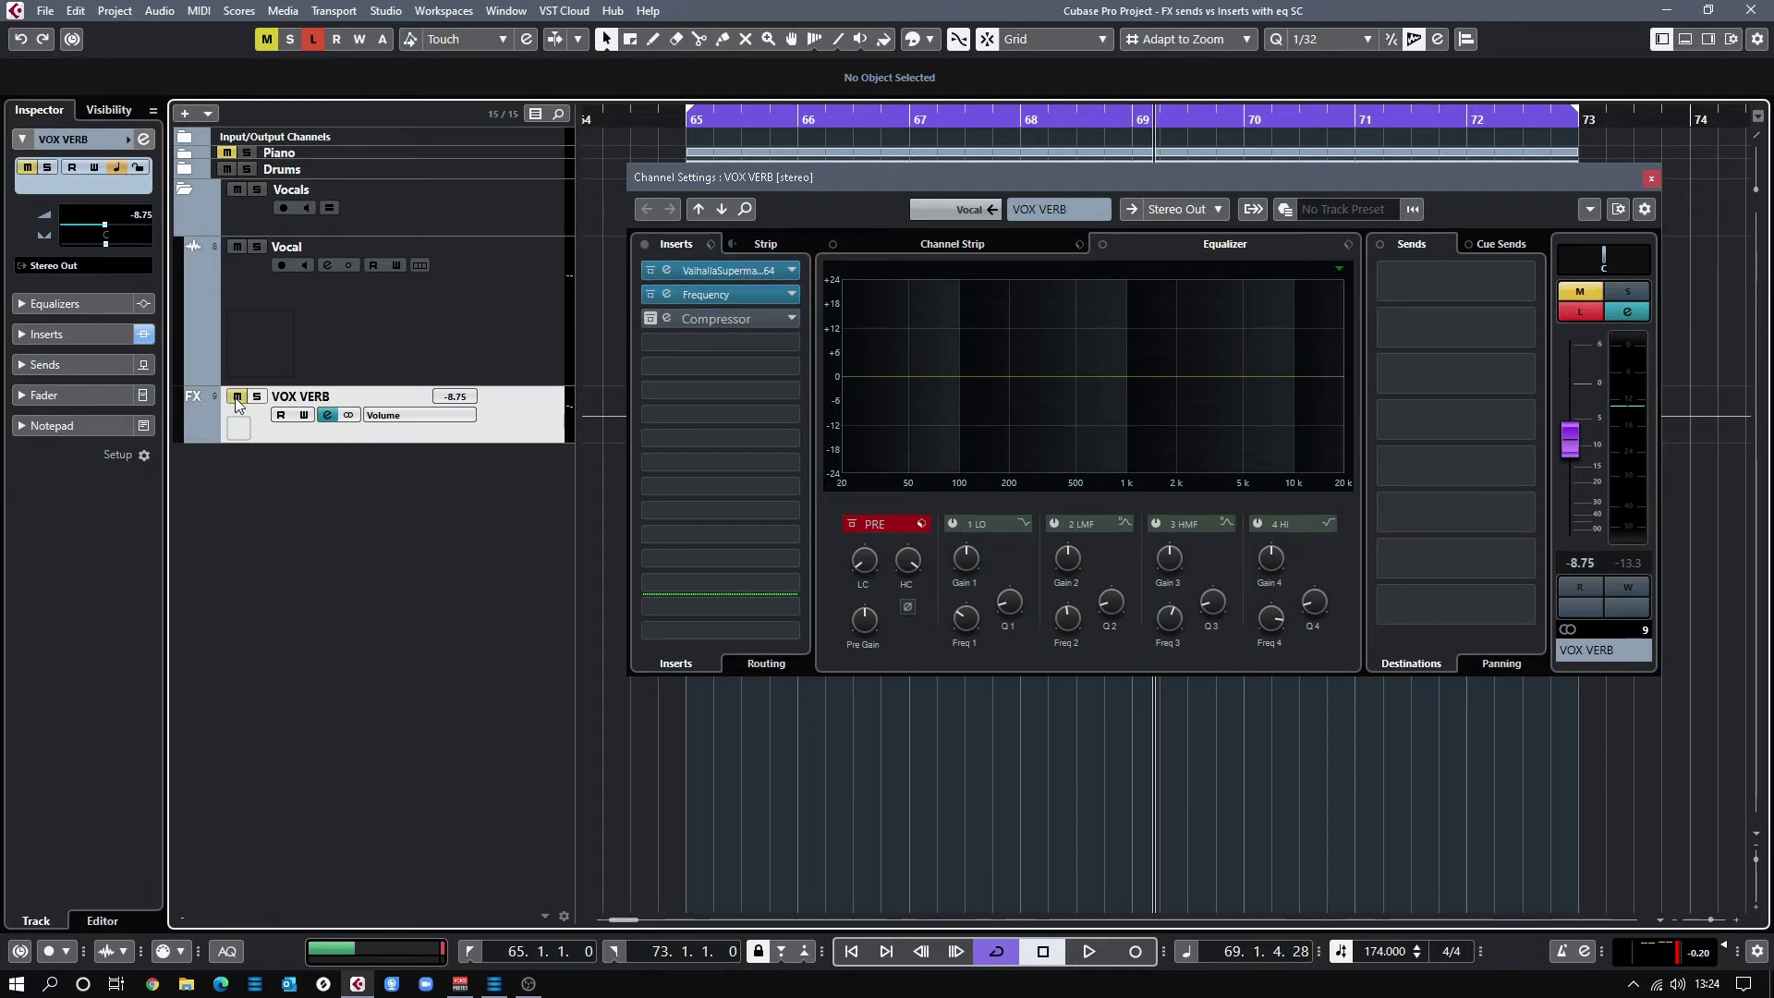
left_click(512, 303)
left_click(651, 273)
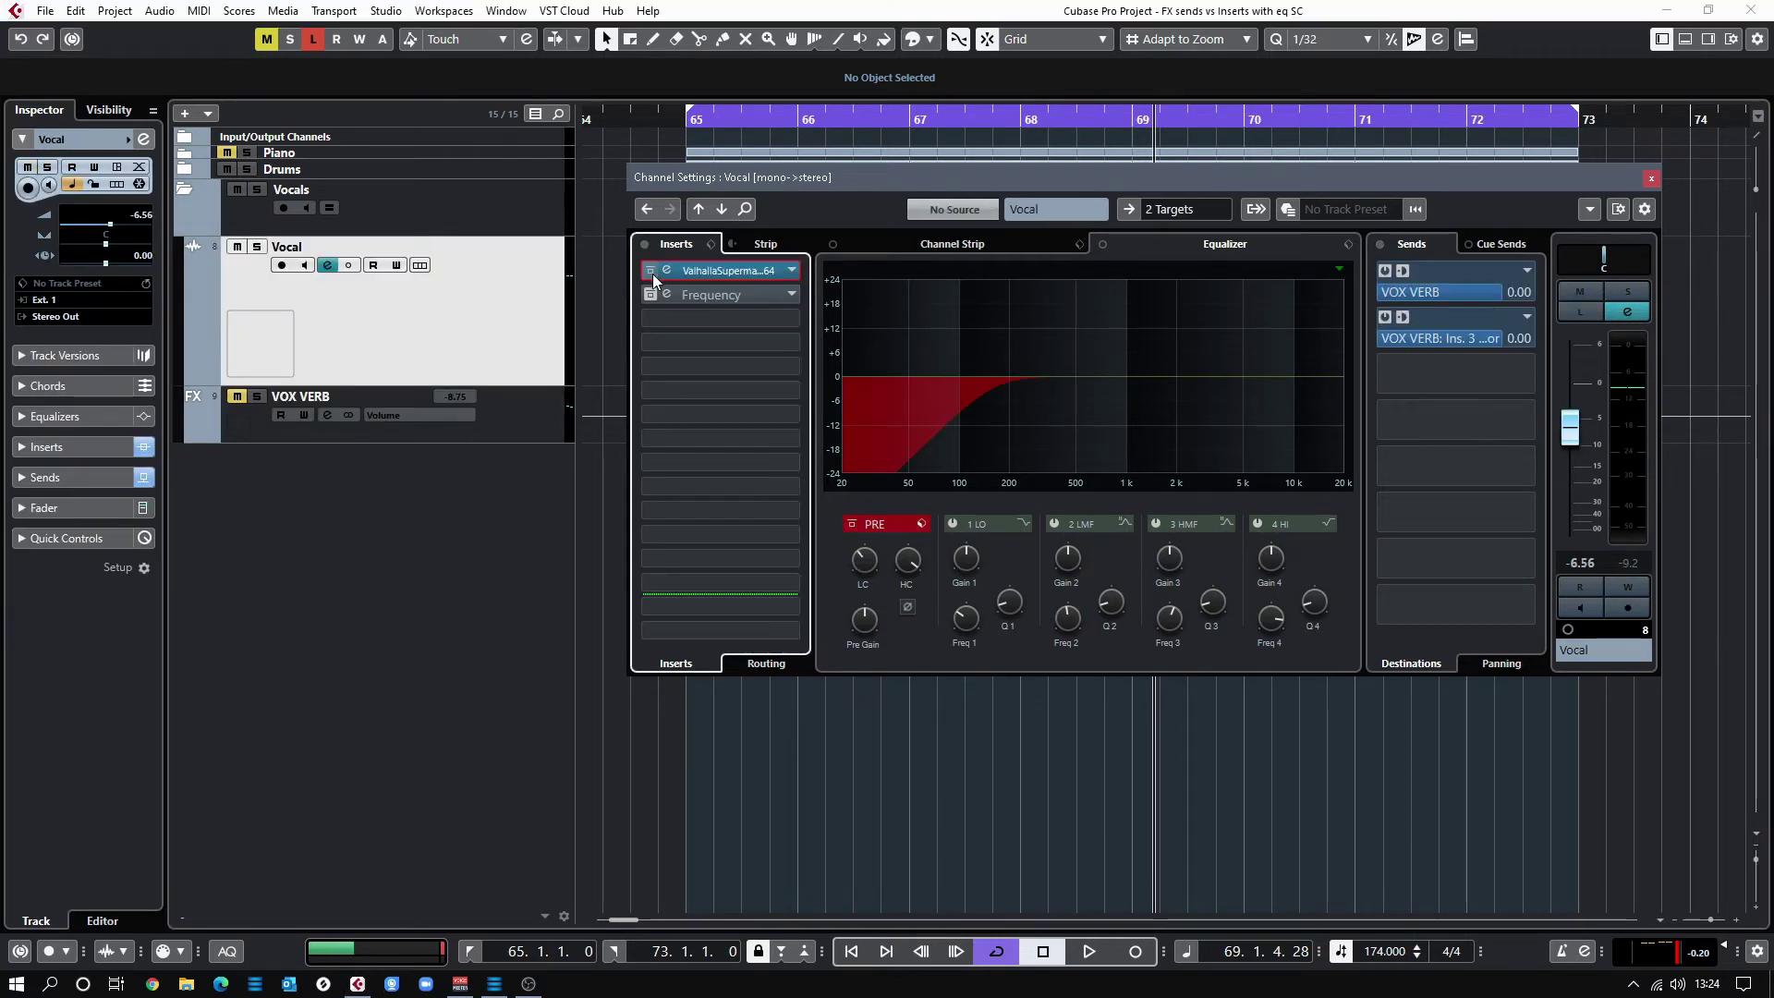
key("space")
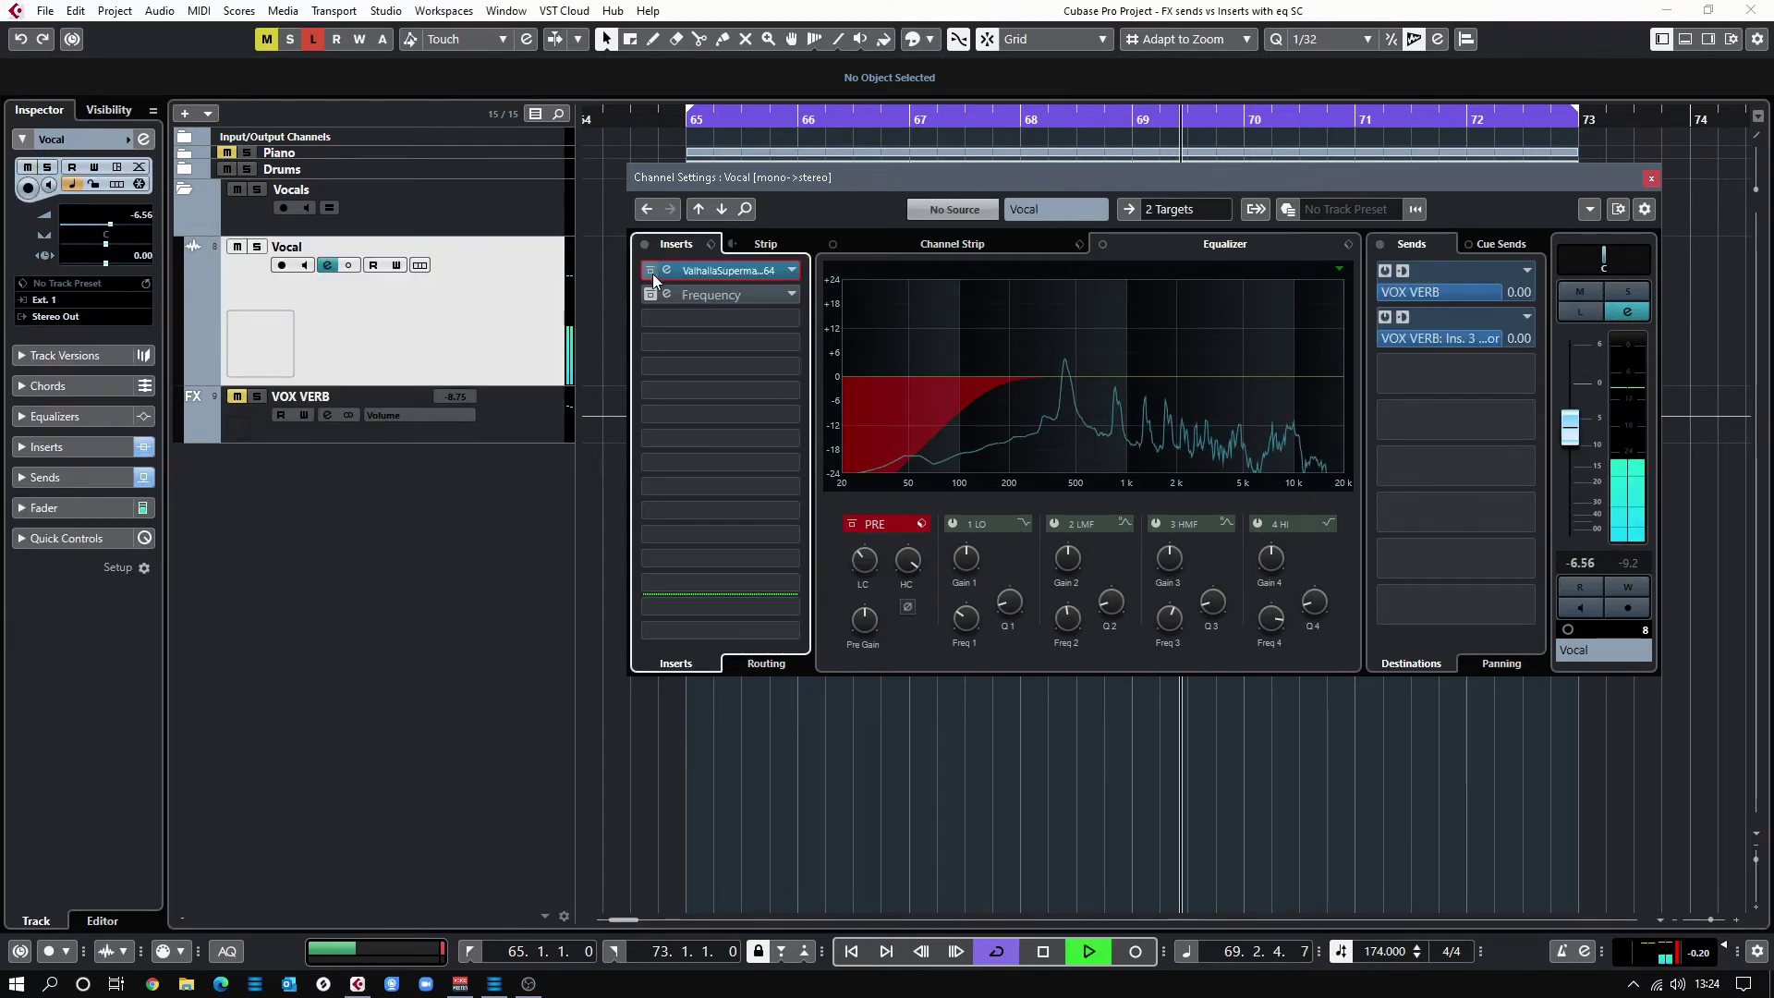
left_click(691, 150)
left_click(1651, 179)
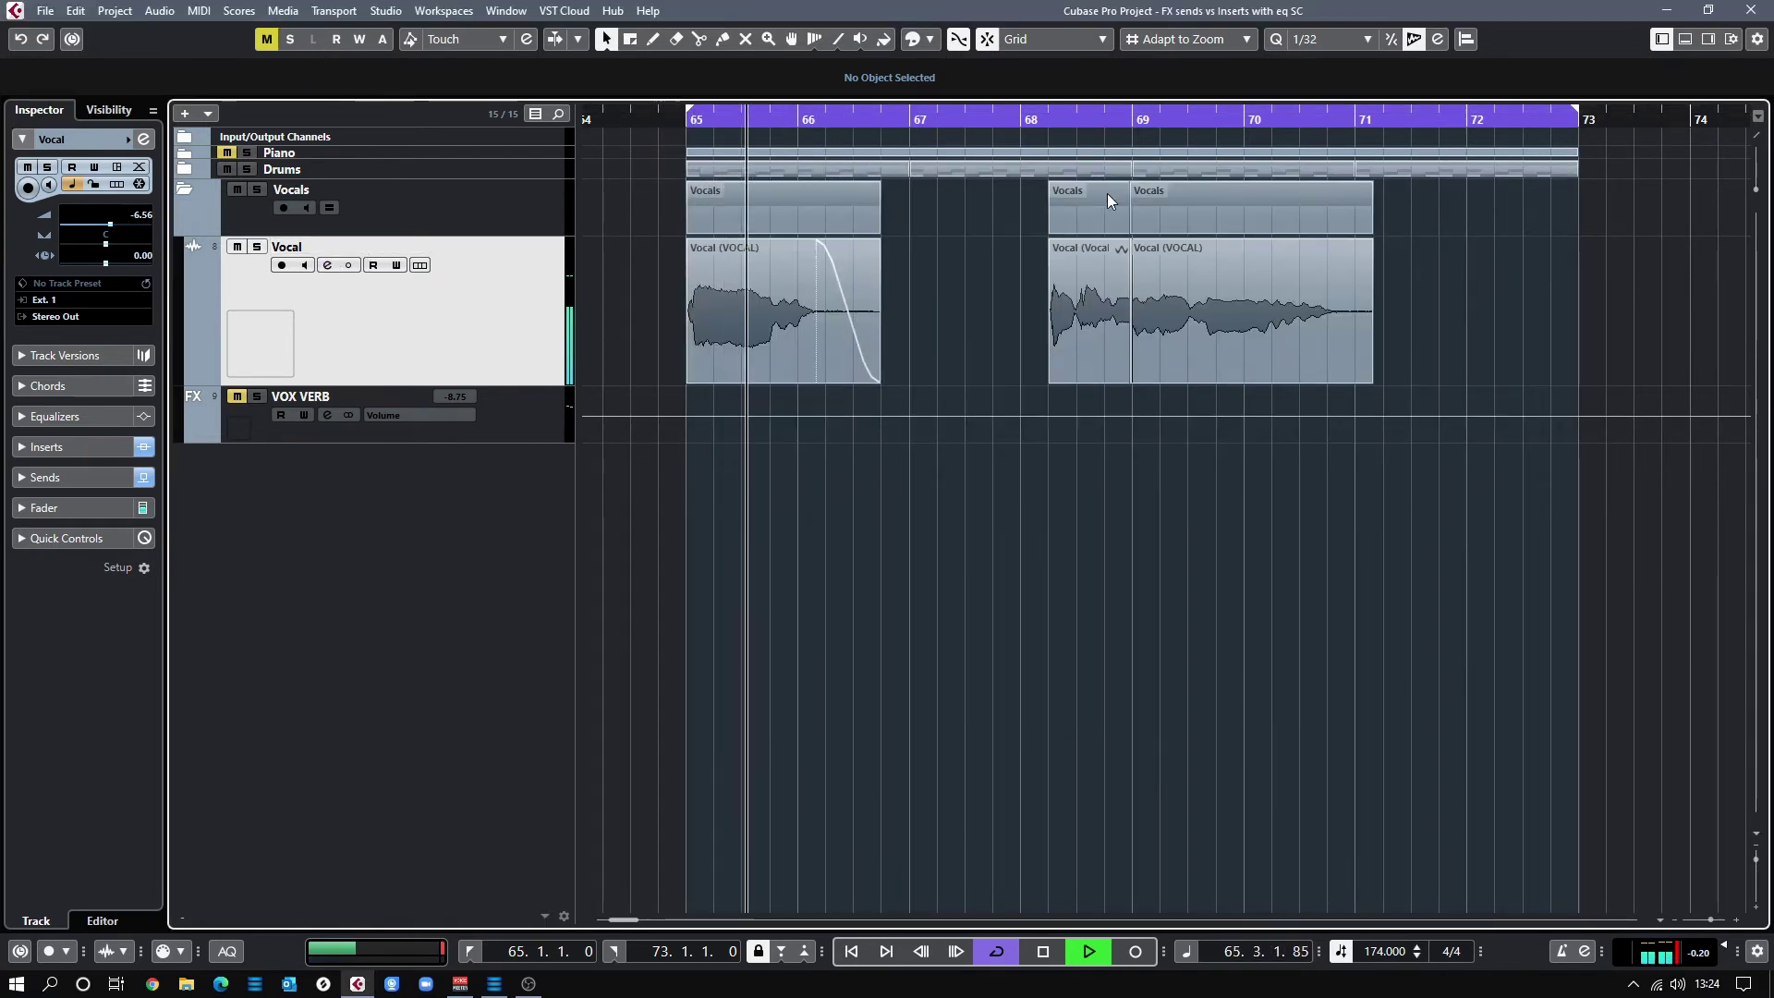
Move the right locator so the cycle ends at bar 68, then play it from bar 65.
left_click(668, 118)
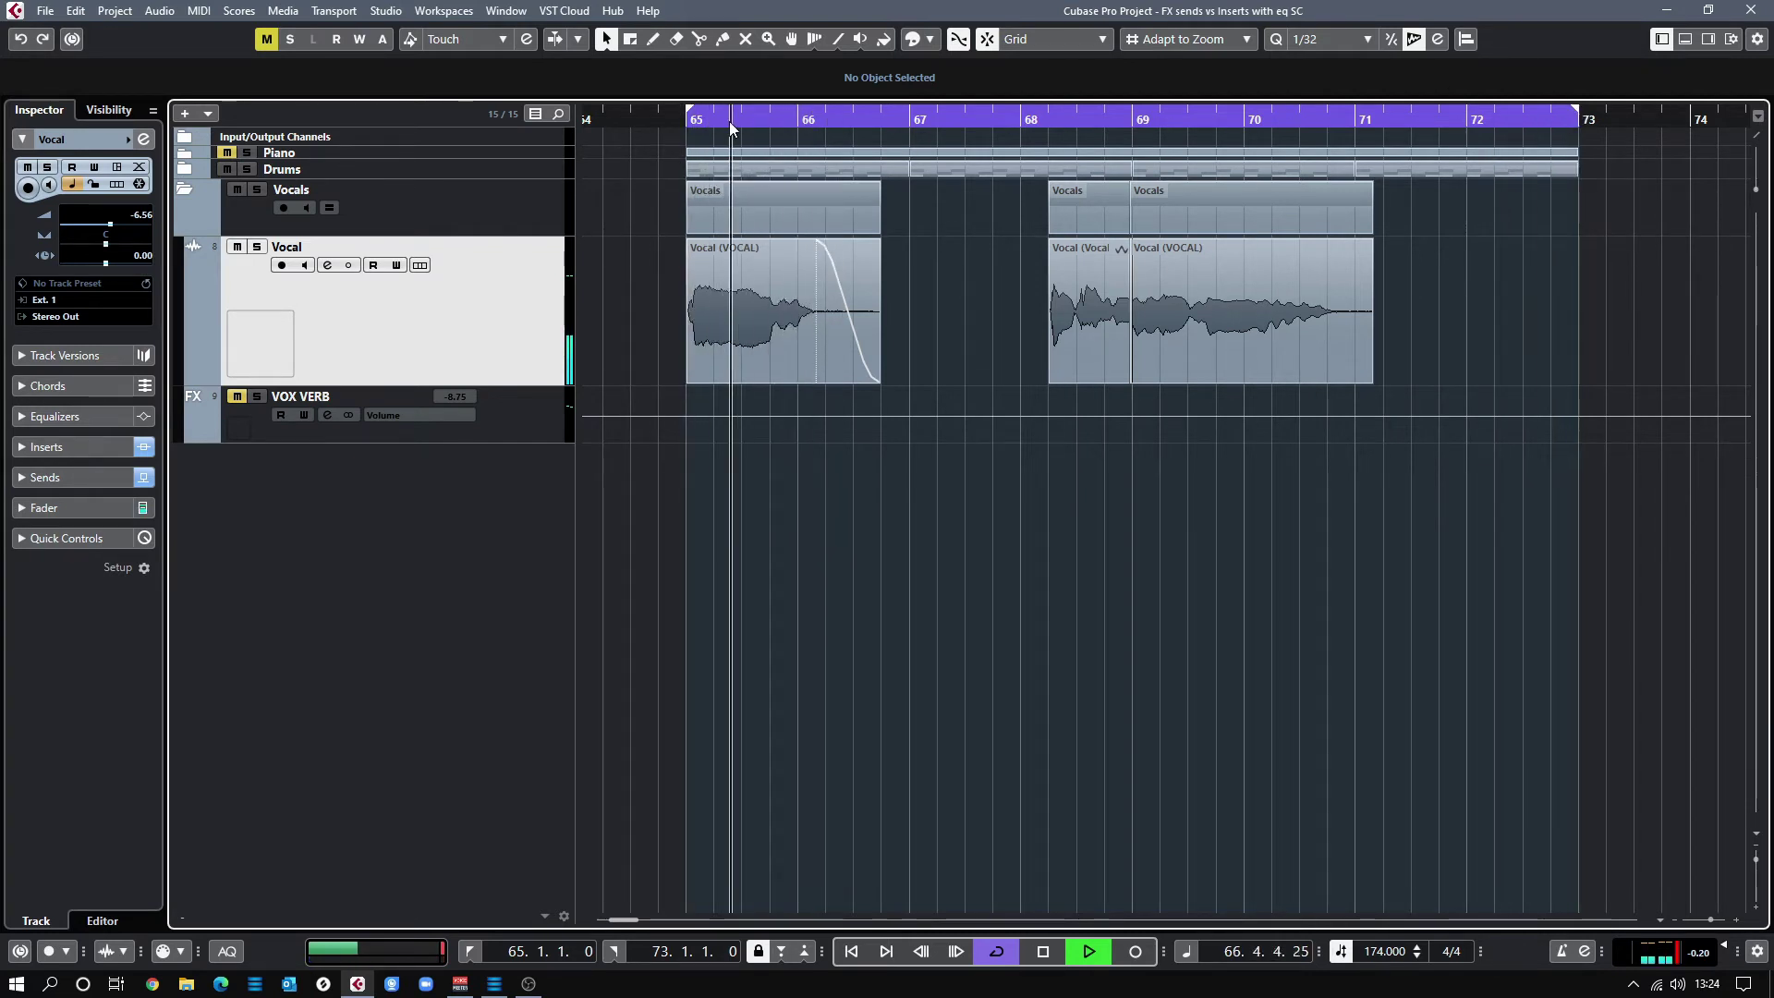
scroll(685, 136, "up", 1)
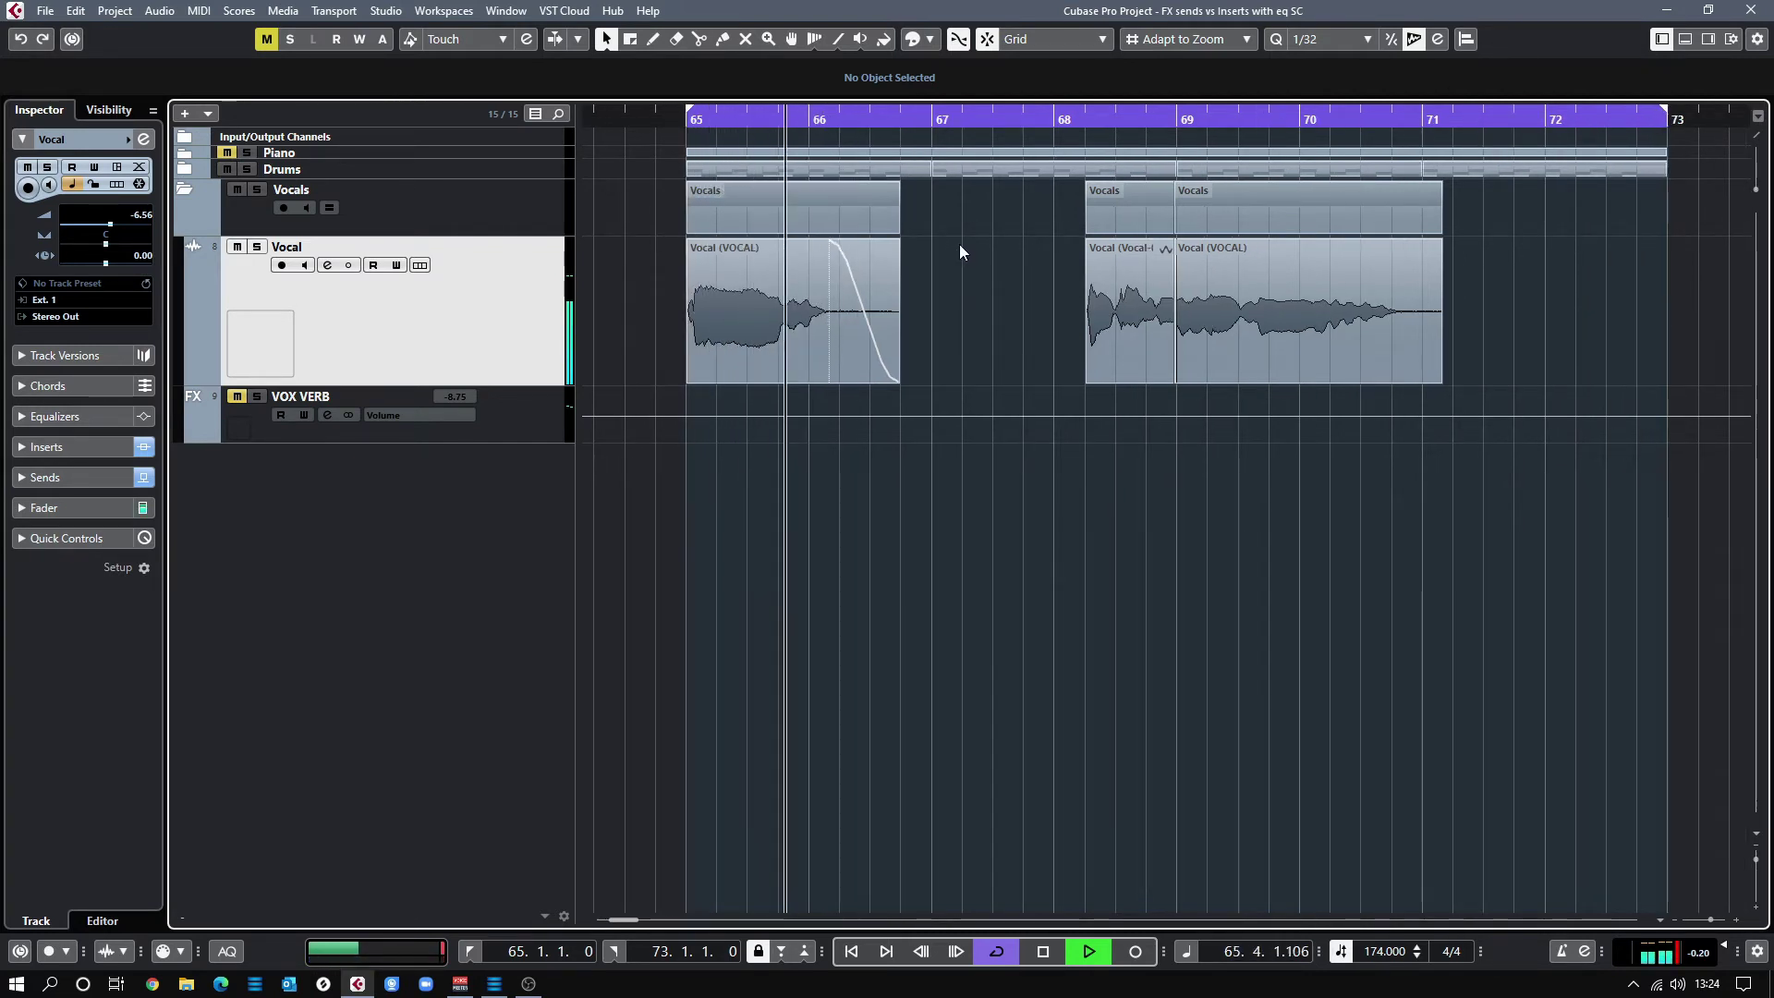
key("space")
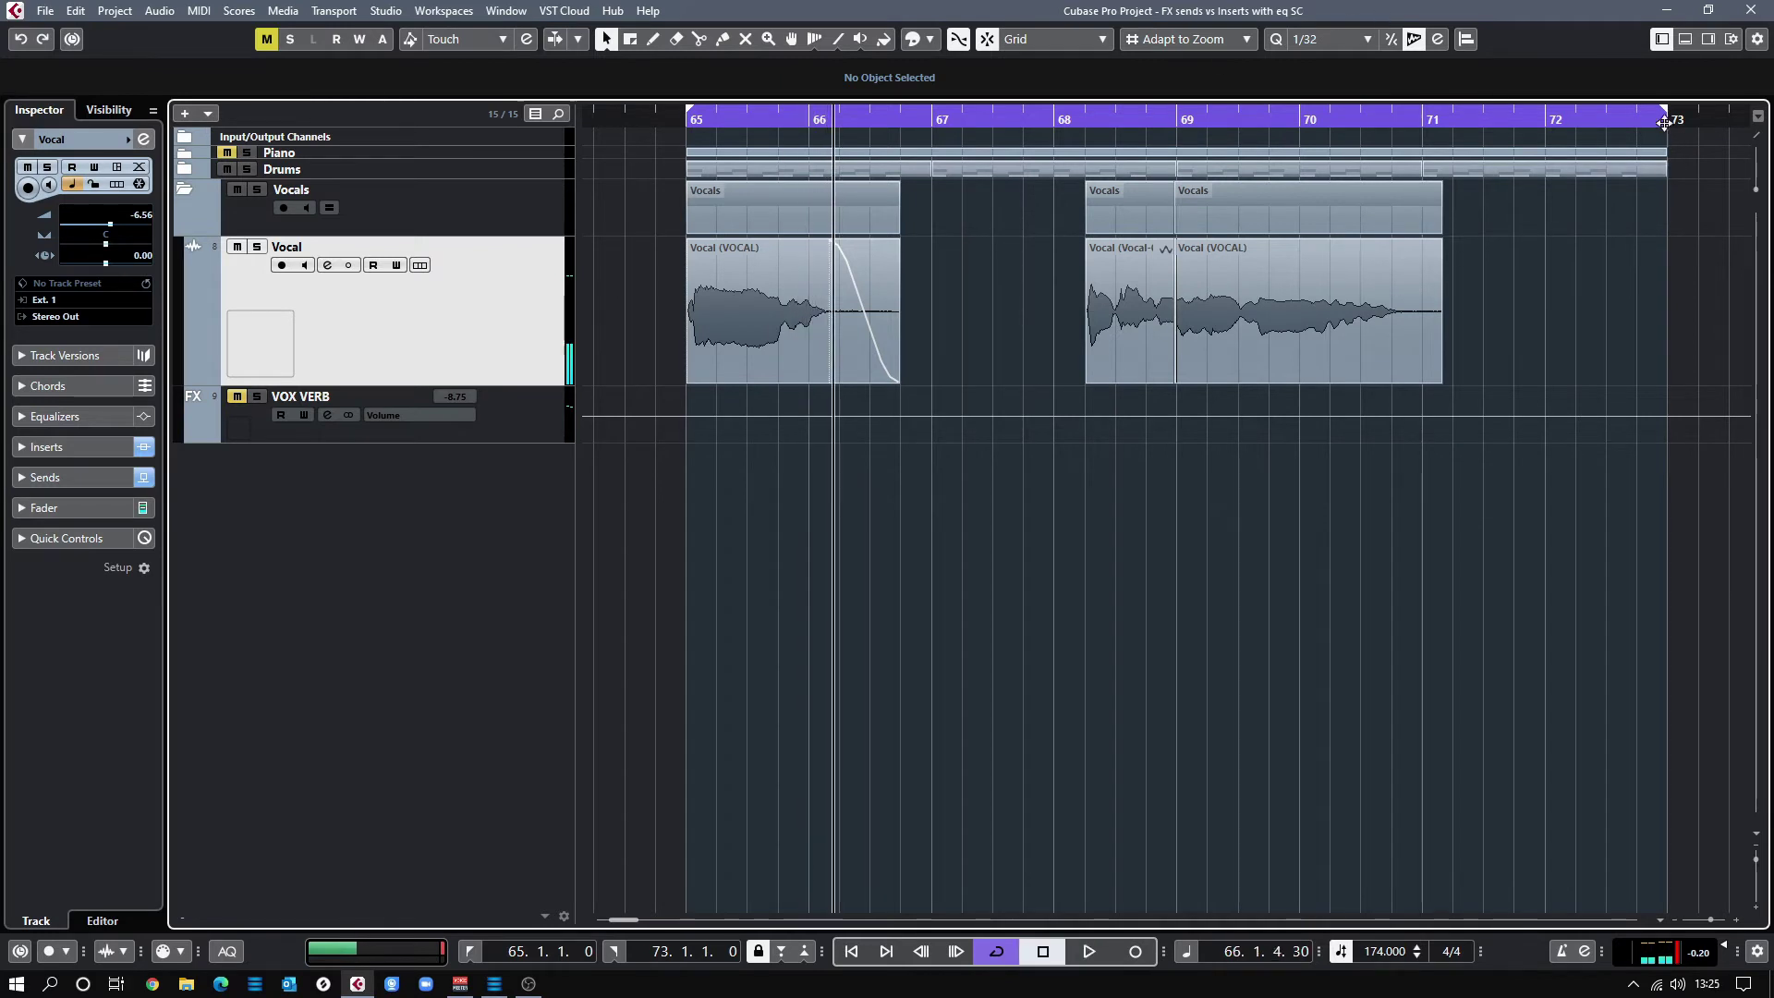
left_click_drag(1638, 132, 1087, 222)
left_click(686, 125)
key("space")
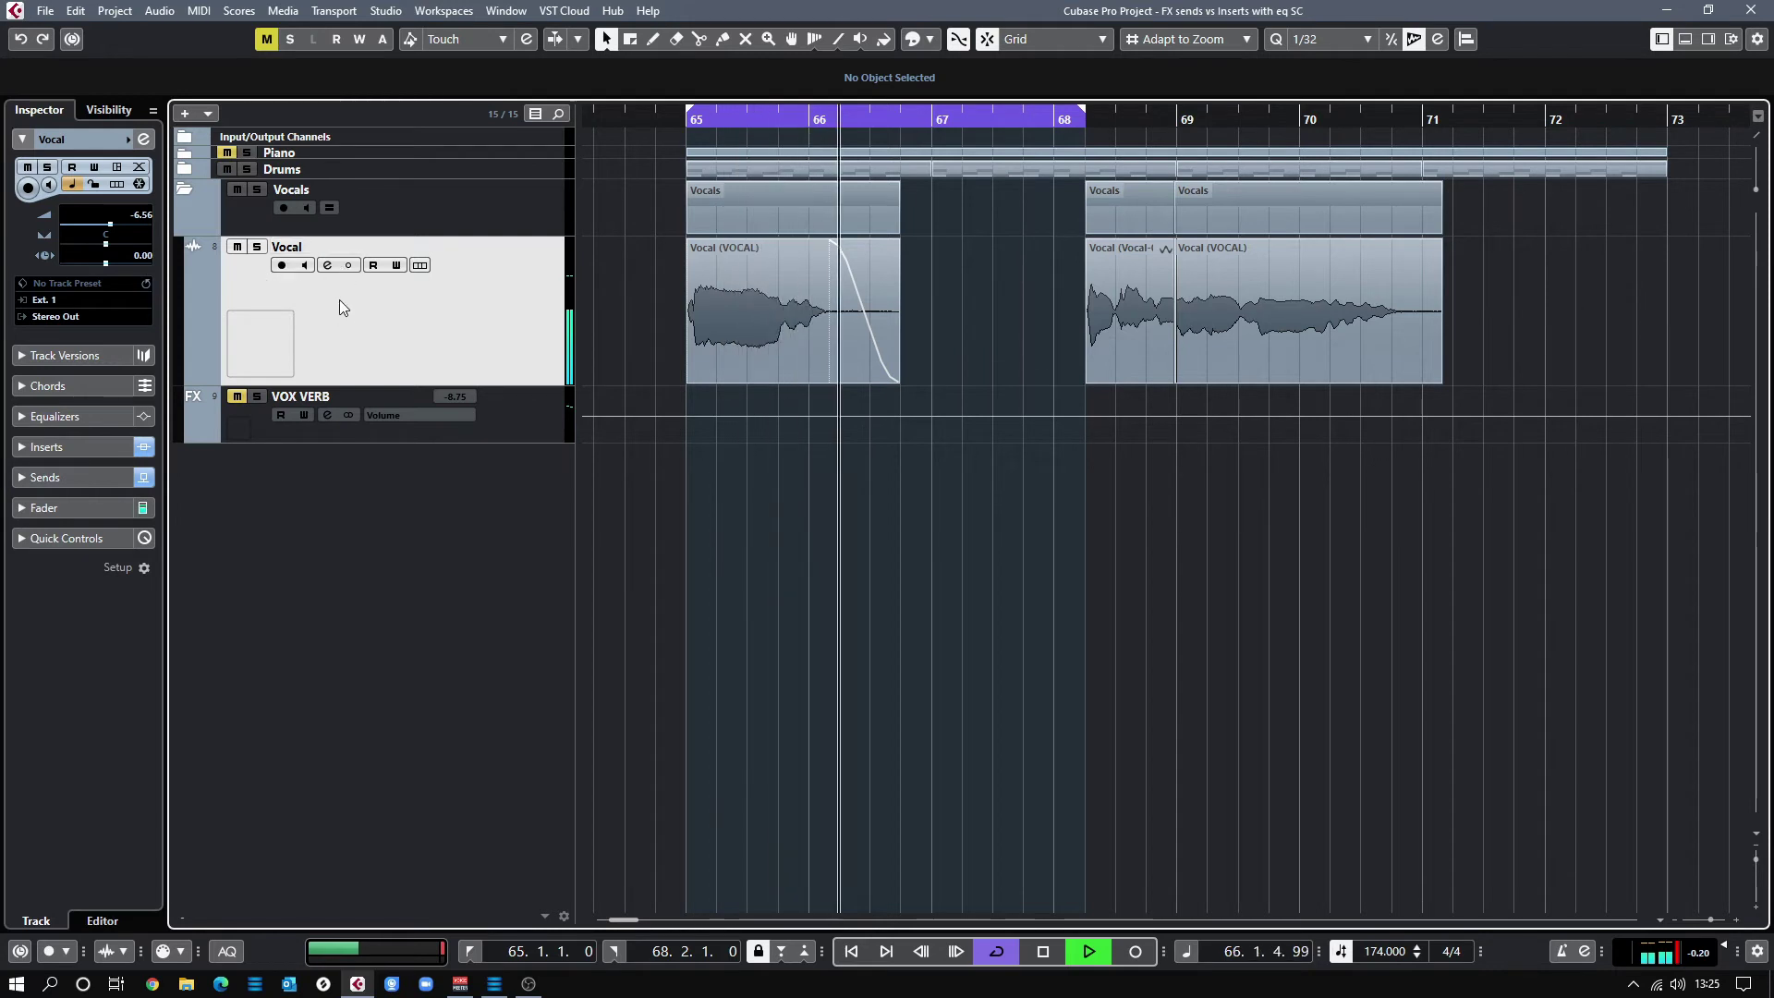
Bring up VOX VERB's channel settings with the E key and unmute the channel.
key("e")
left_click(495, 406)
left_click(237, 398)
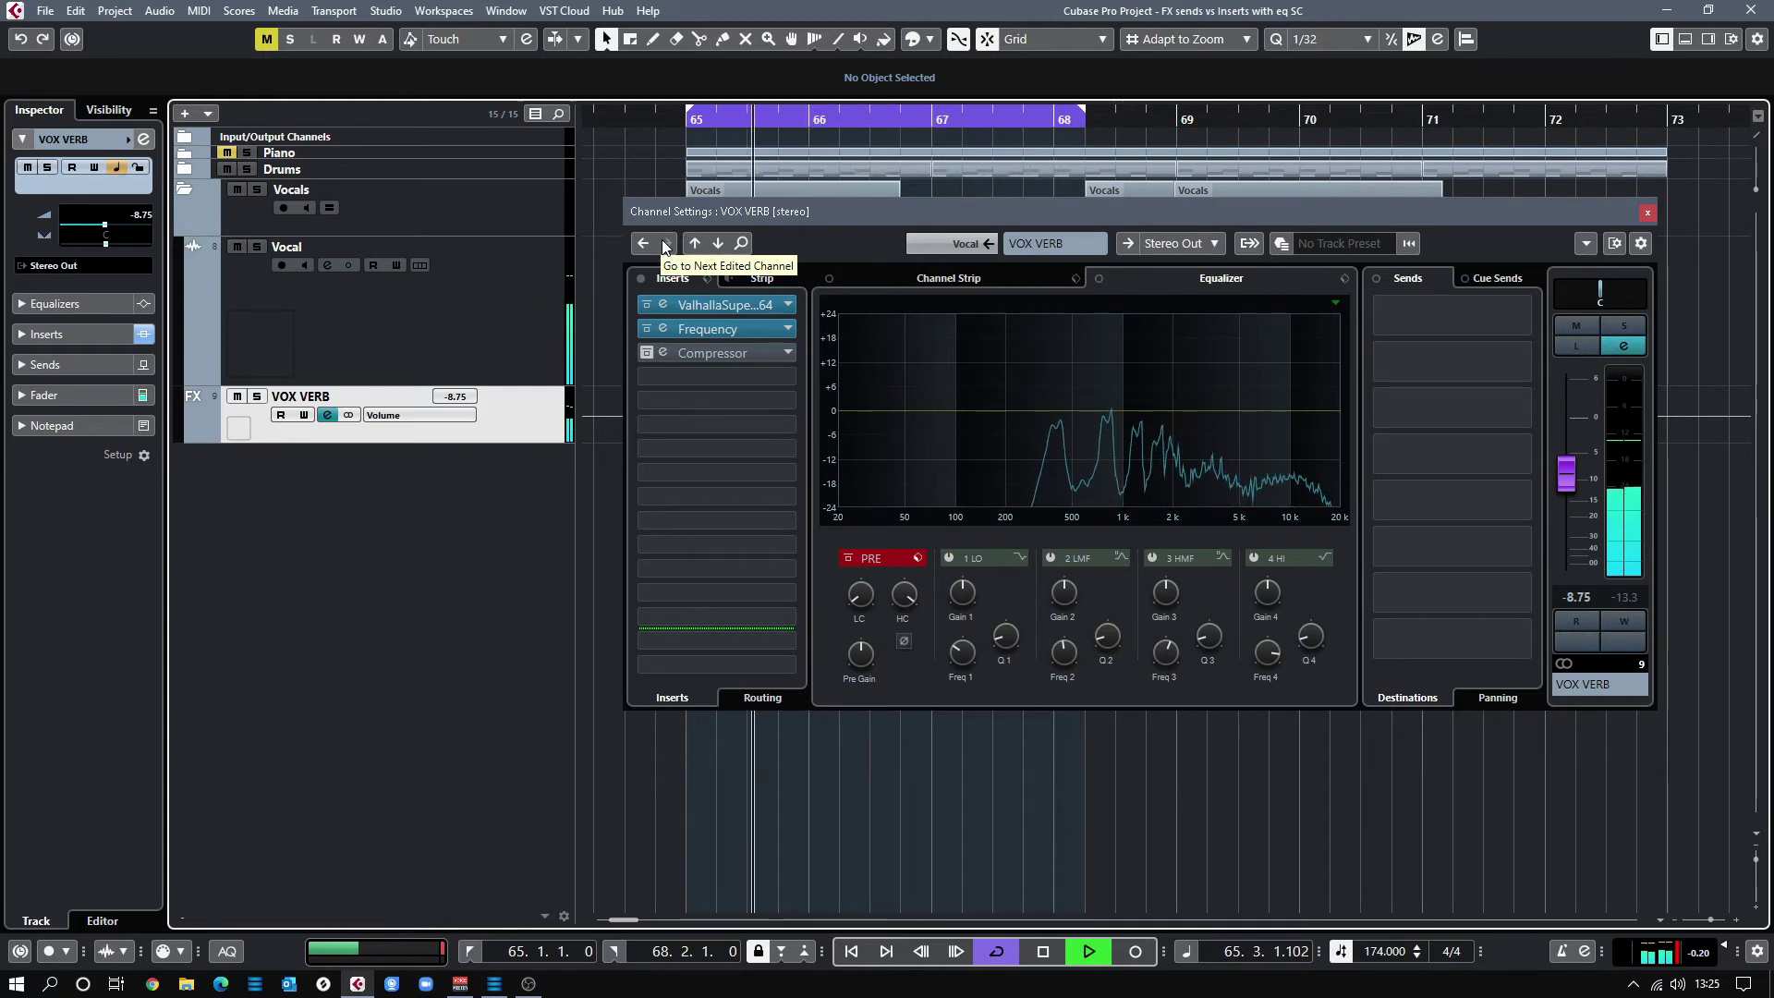
Stop playback, check VOX VERB's Frequency EQ, and reposition the channel settings window.
key("space")
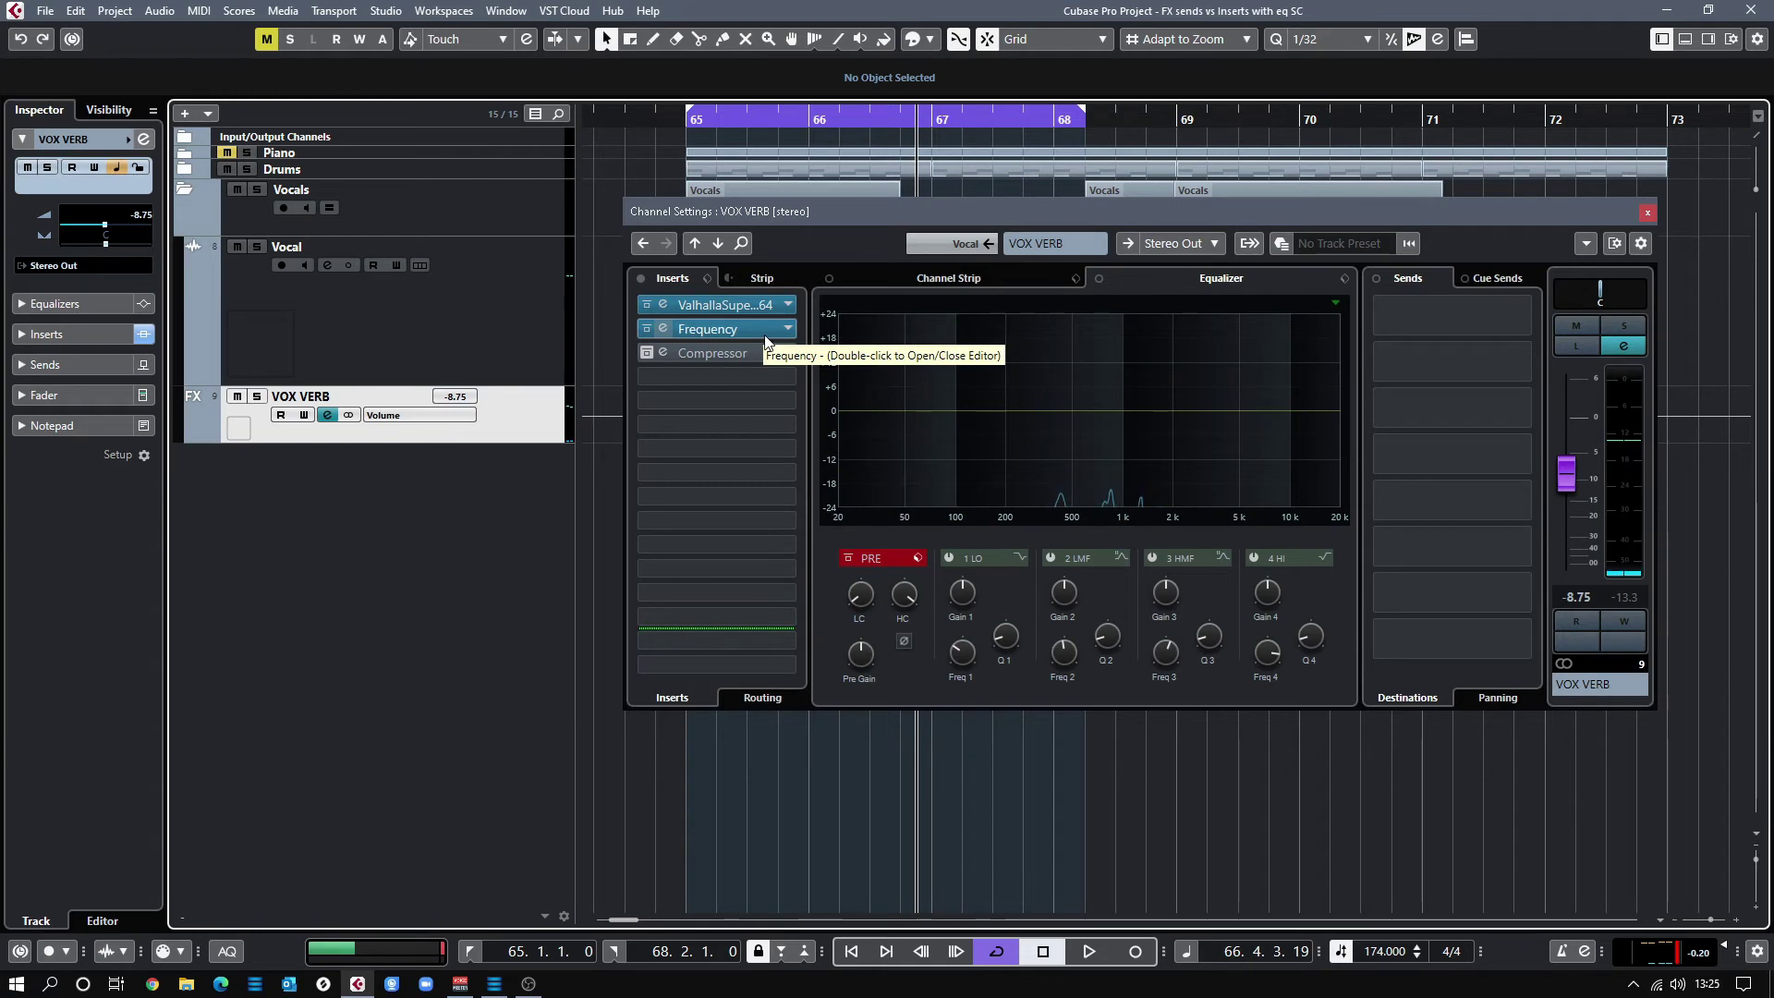
double_click(739, 329)
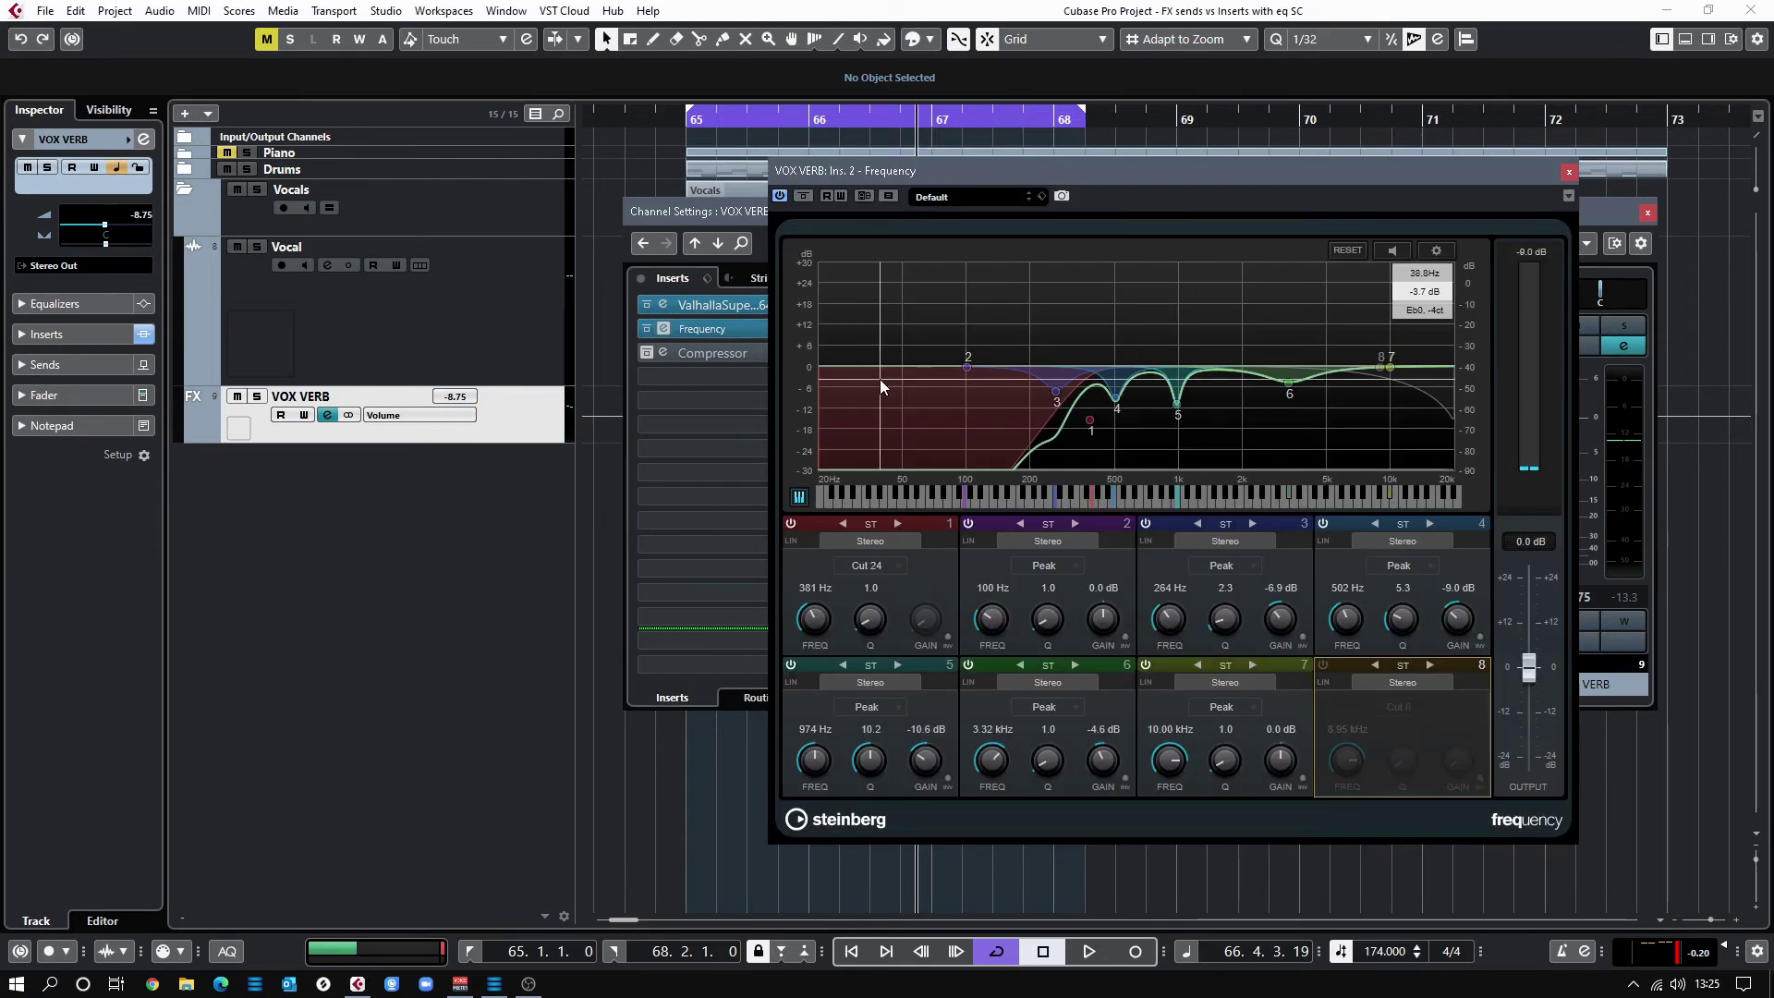
left_click(1568, 173)
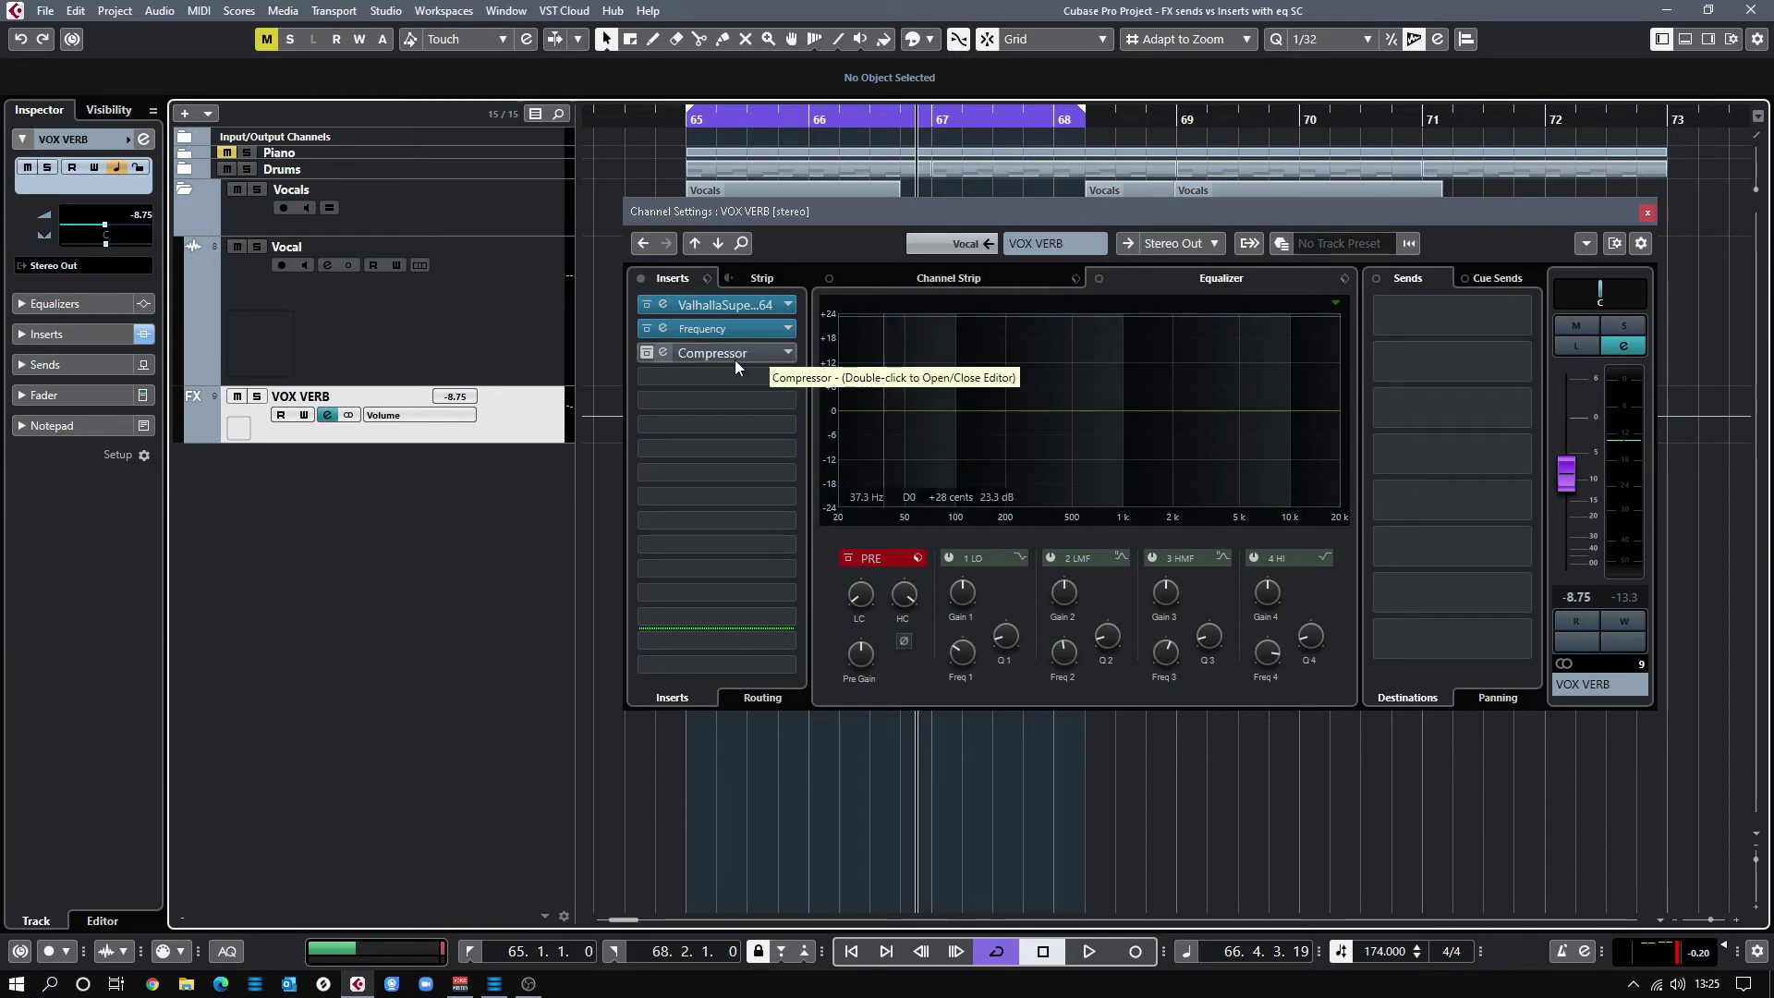
left_click_drag(743, 207, 801, 226)
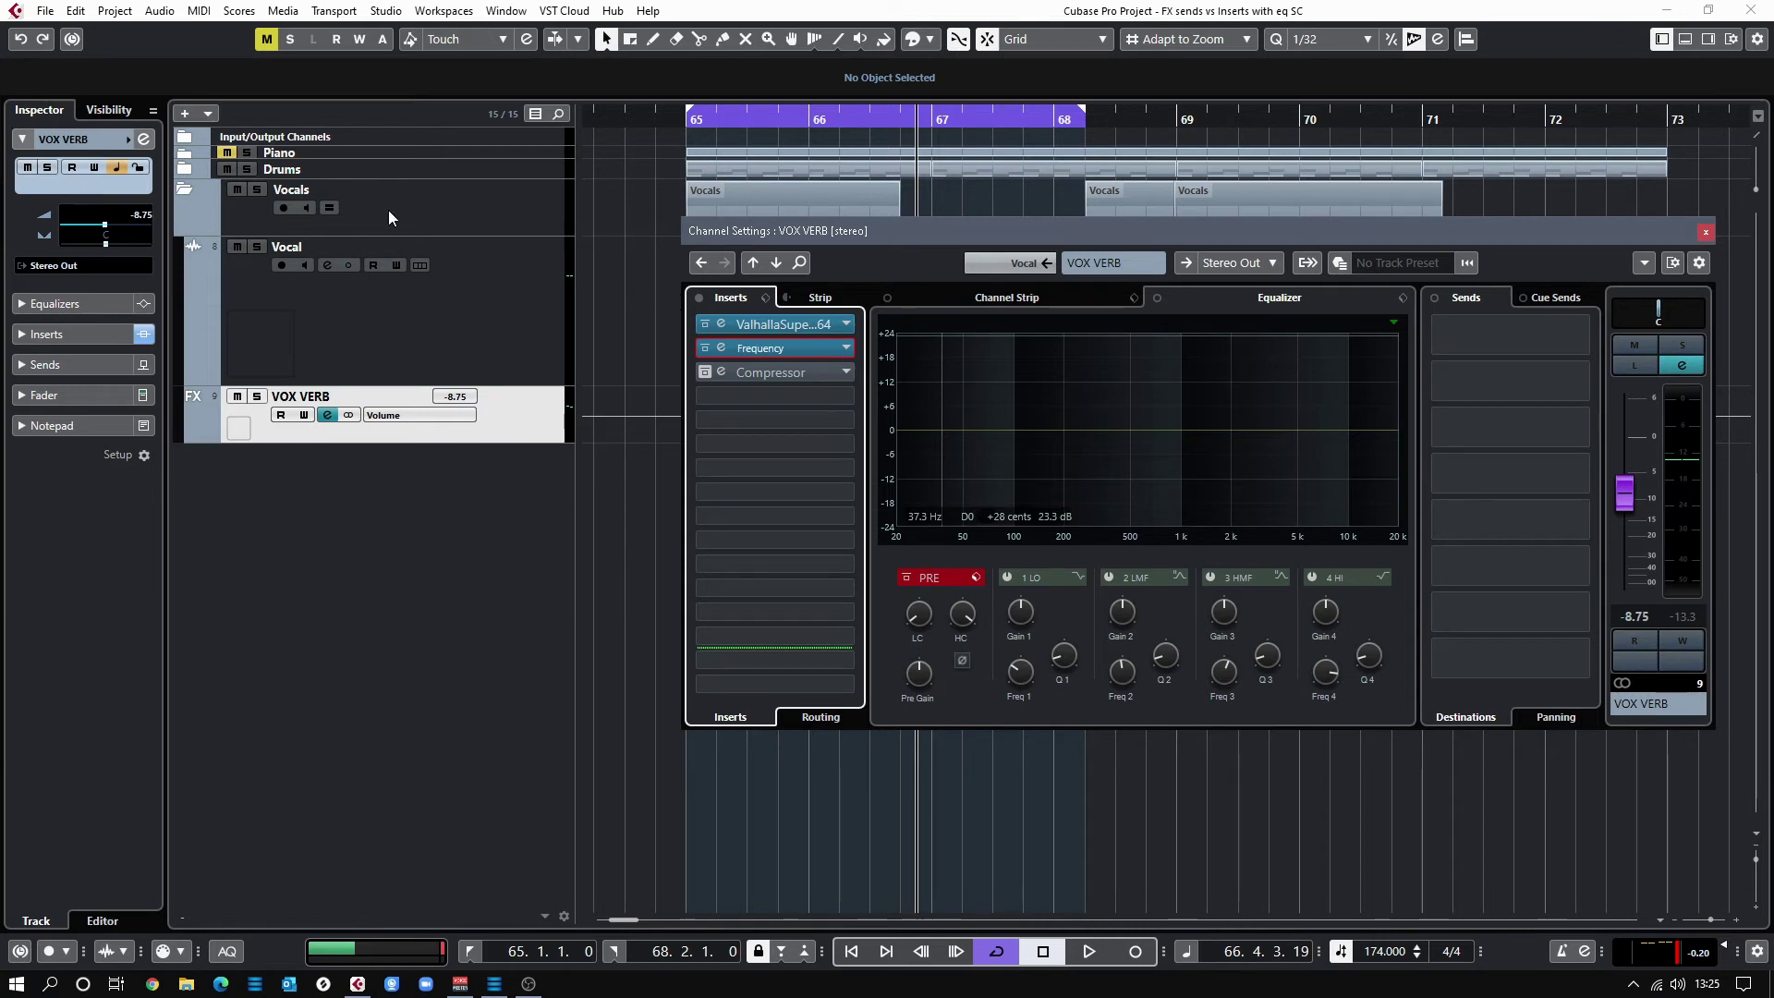
left_click(602, 29)
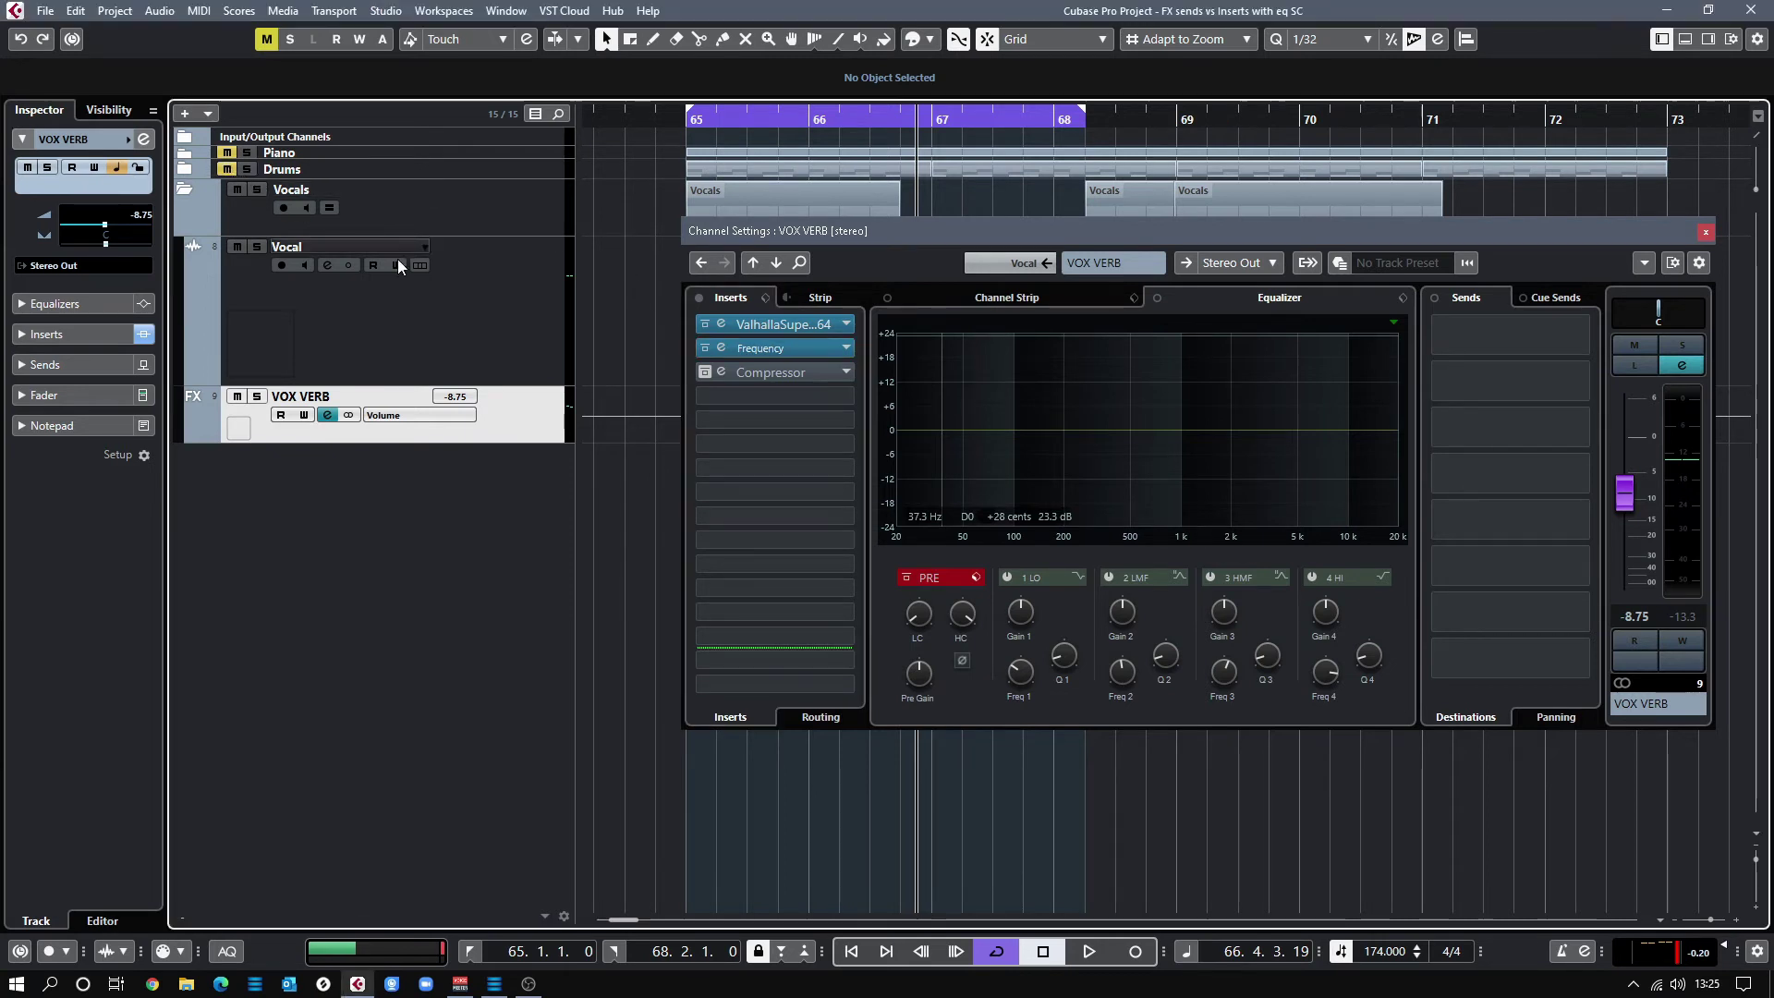
Turn off the bypass on VOX VERB's Compressor insert.
left_click(785, 375)
left_click_drag(961, 218, 1150, 218)
left_click(1035, 243)
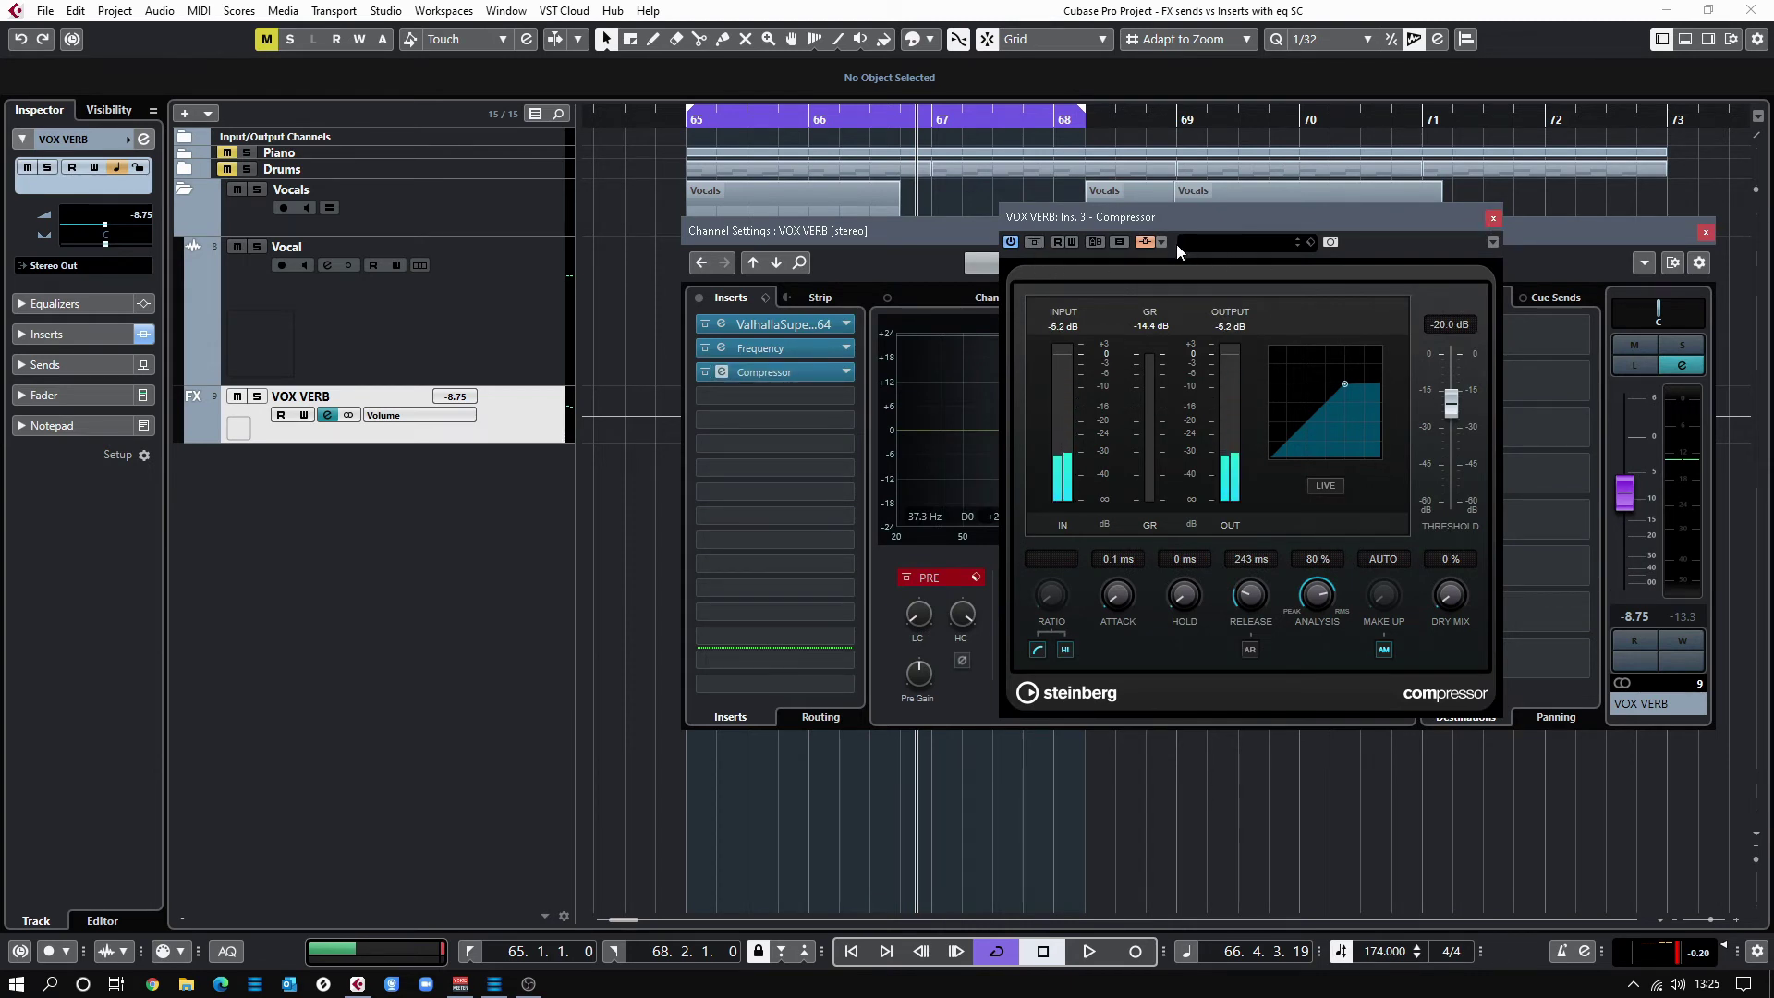
Confirm the Compressor's side-chain input is the Vocal send, then show the Compressor editor again.
left_click(1160, 242)
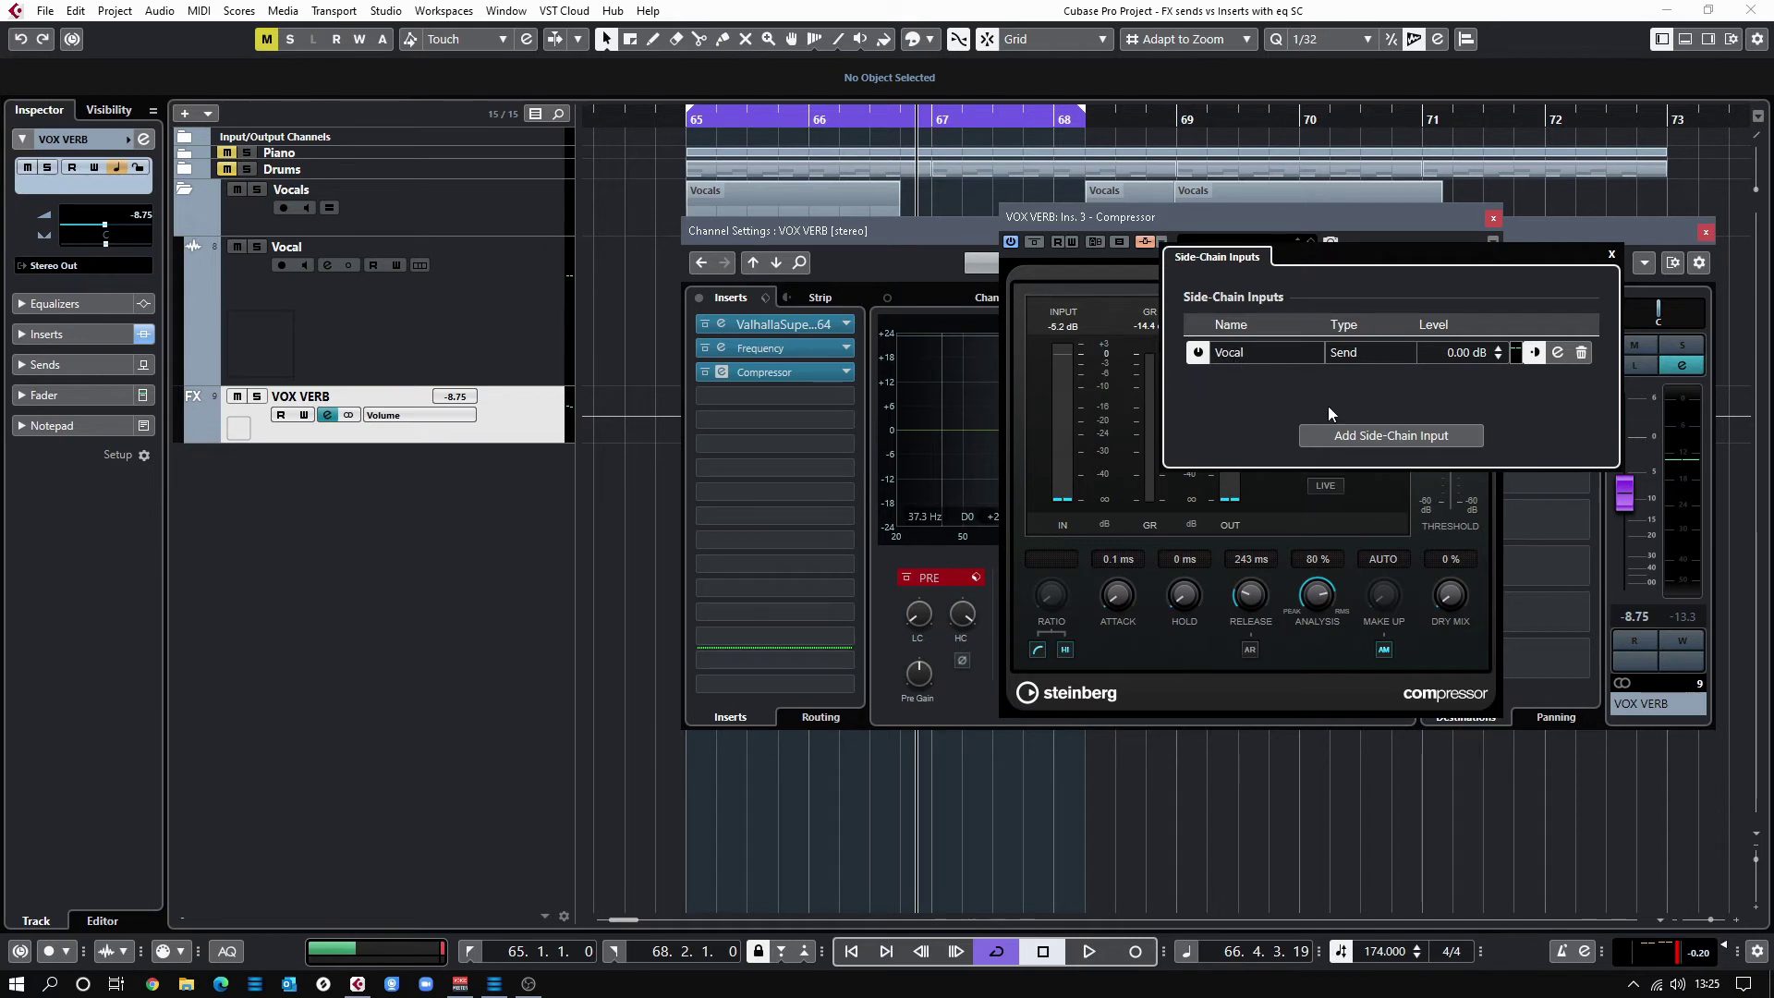
left_click(1321, 218)
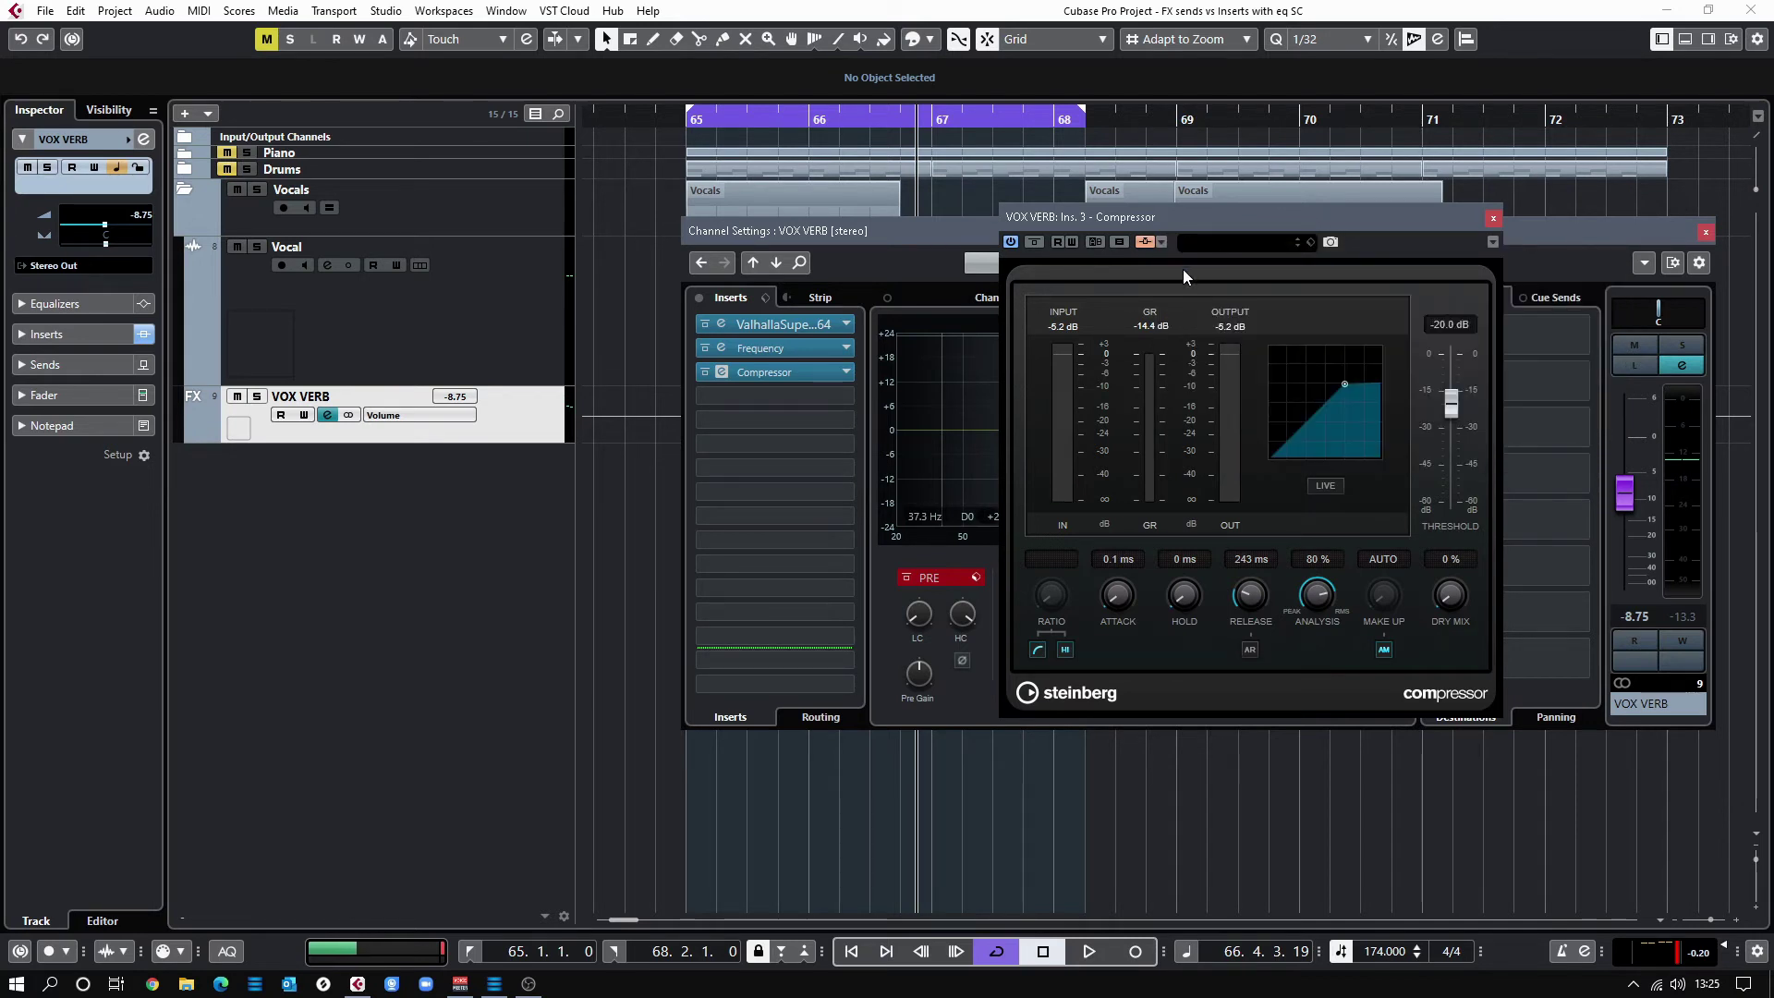
left_click(1493, 218)
left_click(518, 315)
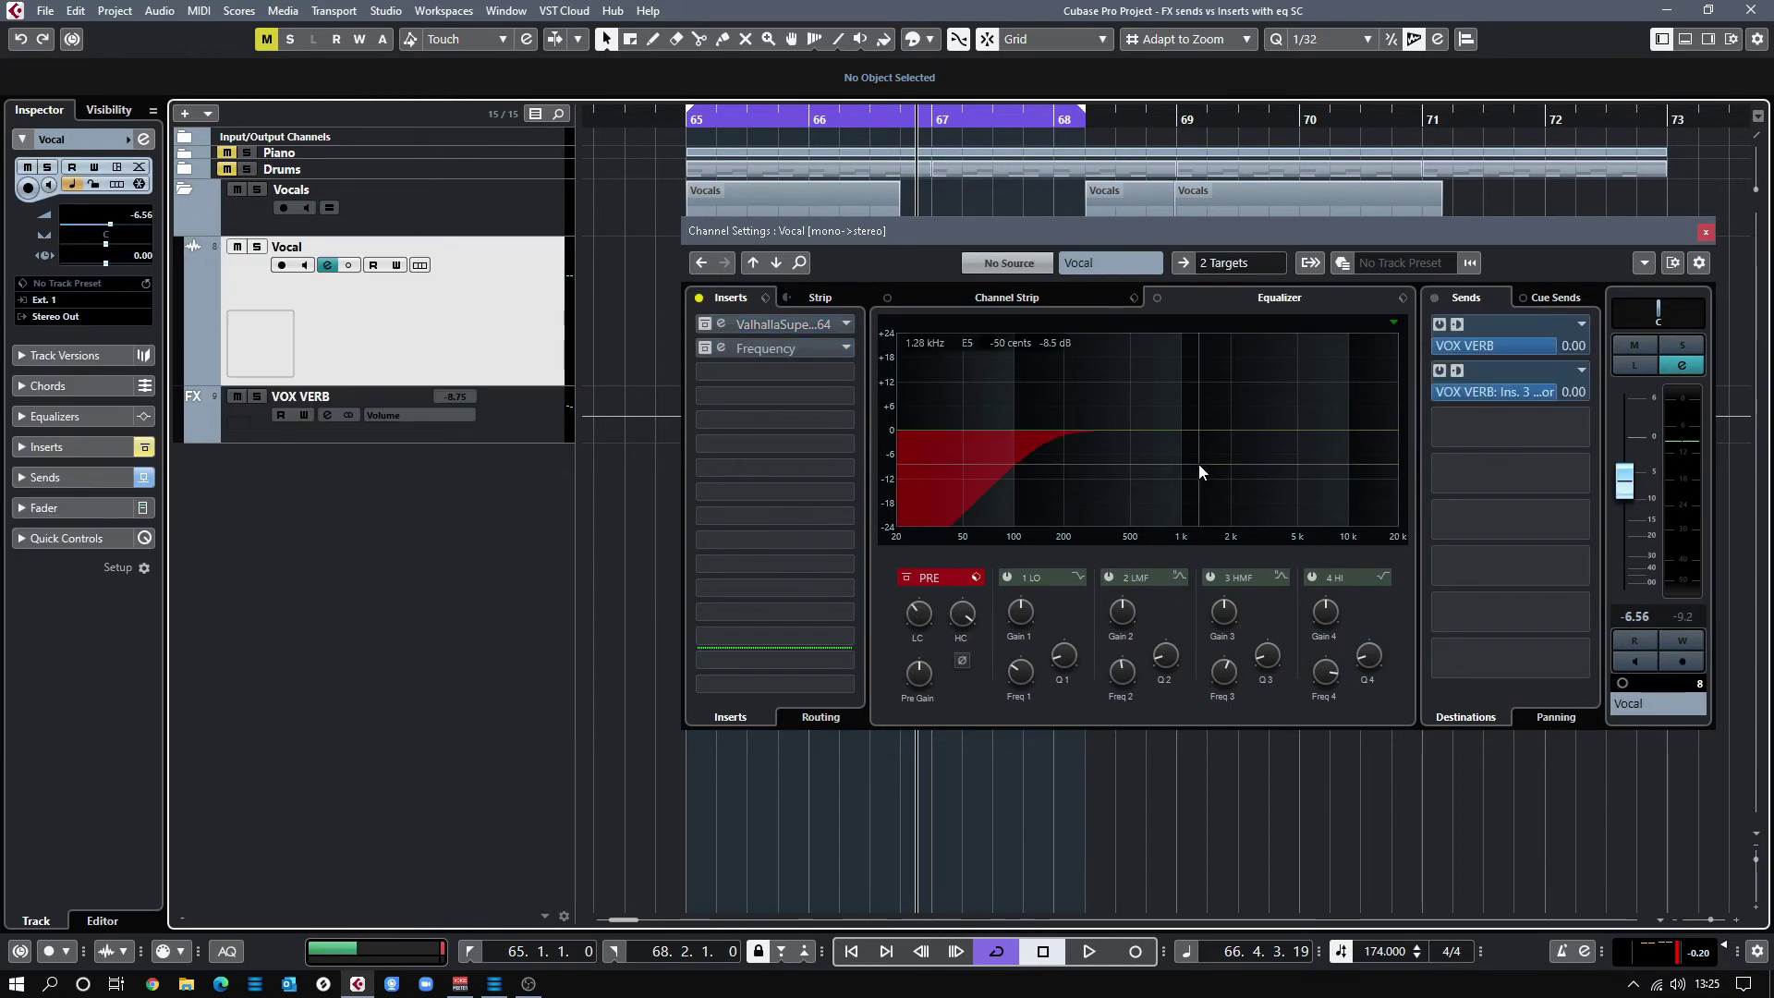
left_click(536, 420)
left_click(763, 373)
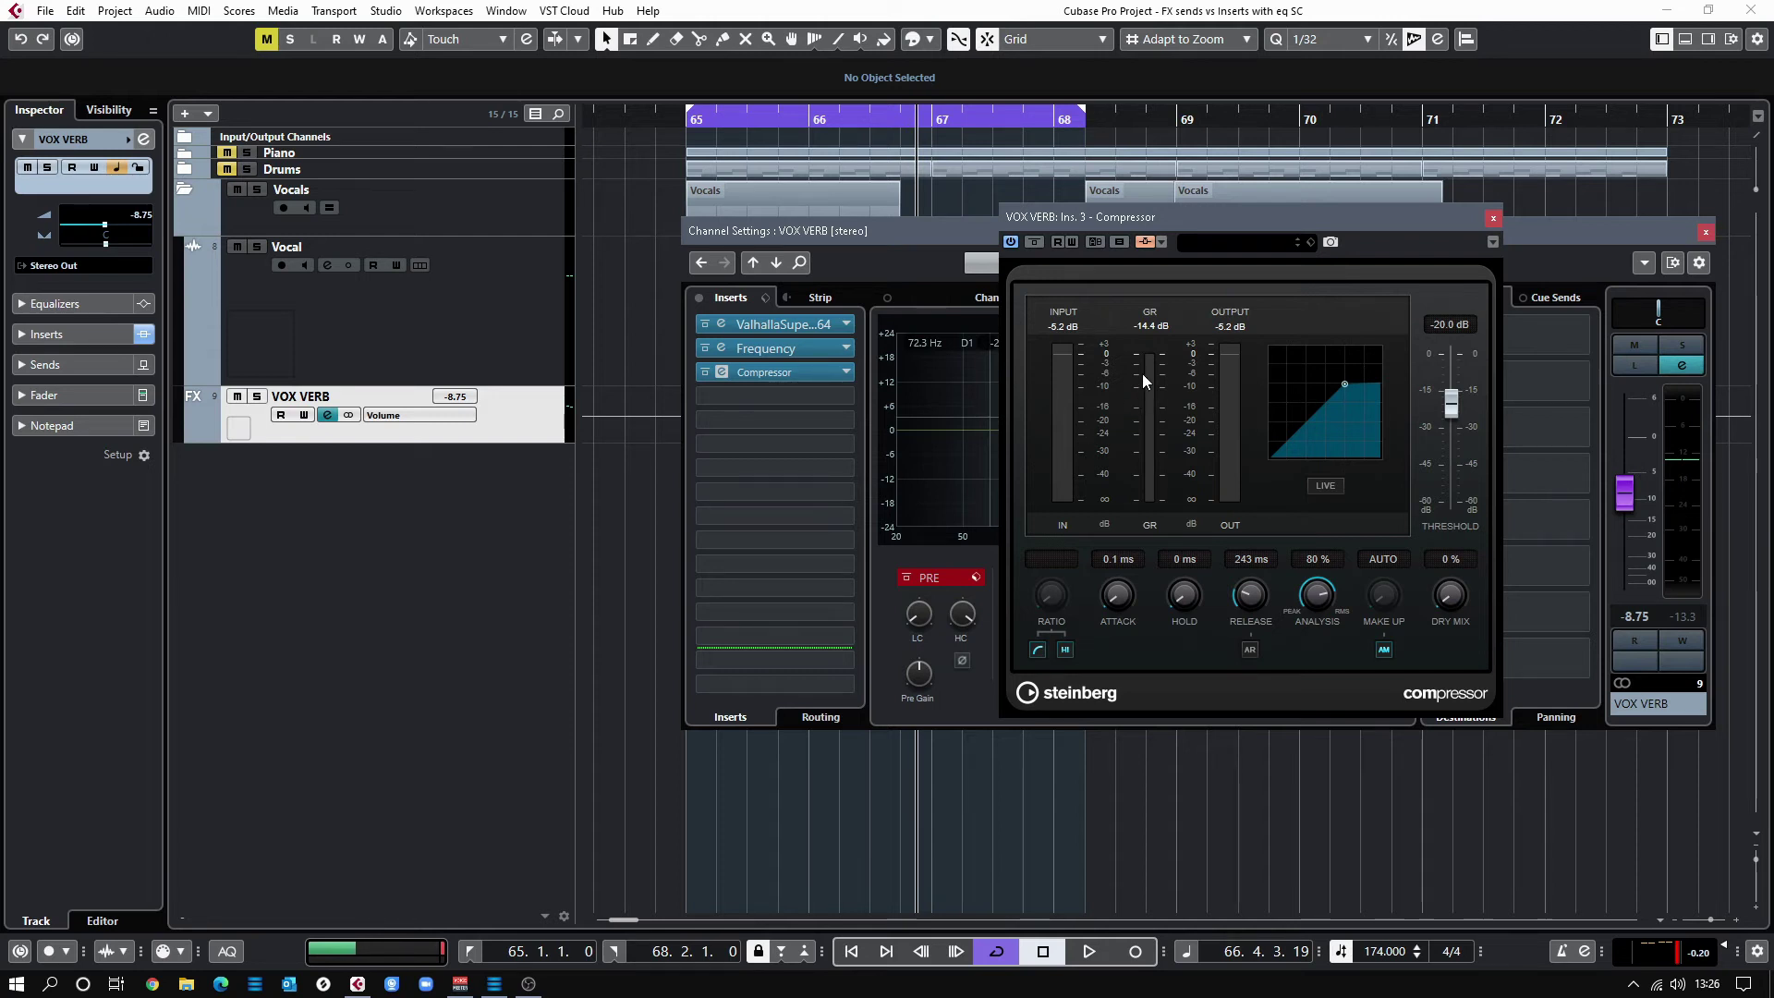
Audition the compressed reverb, then enable the Compressor's AM (Auto Make-Up Gain) button.
key("space")
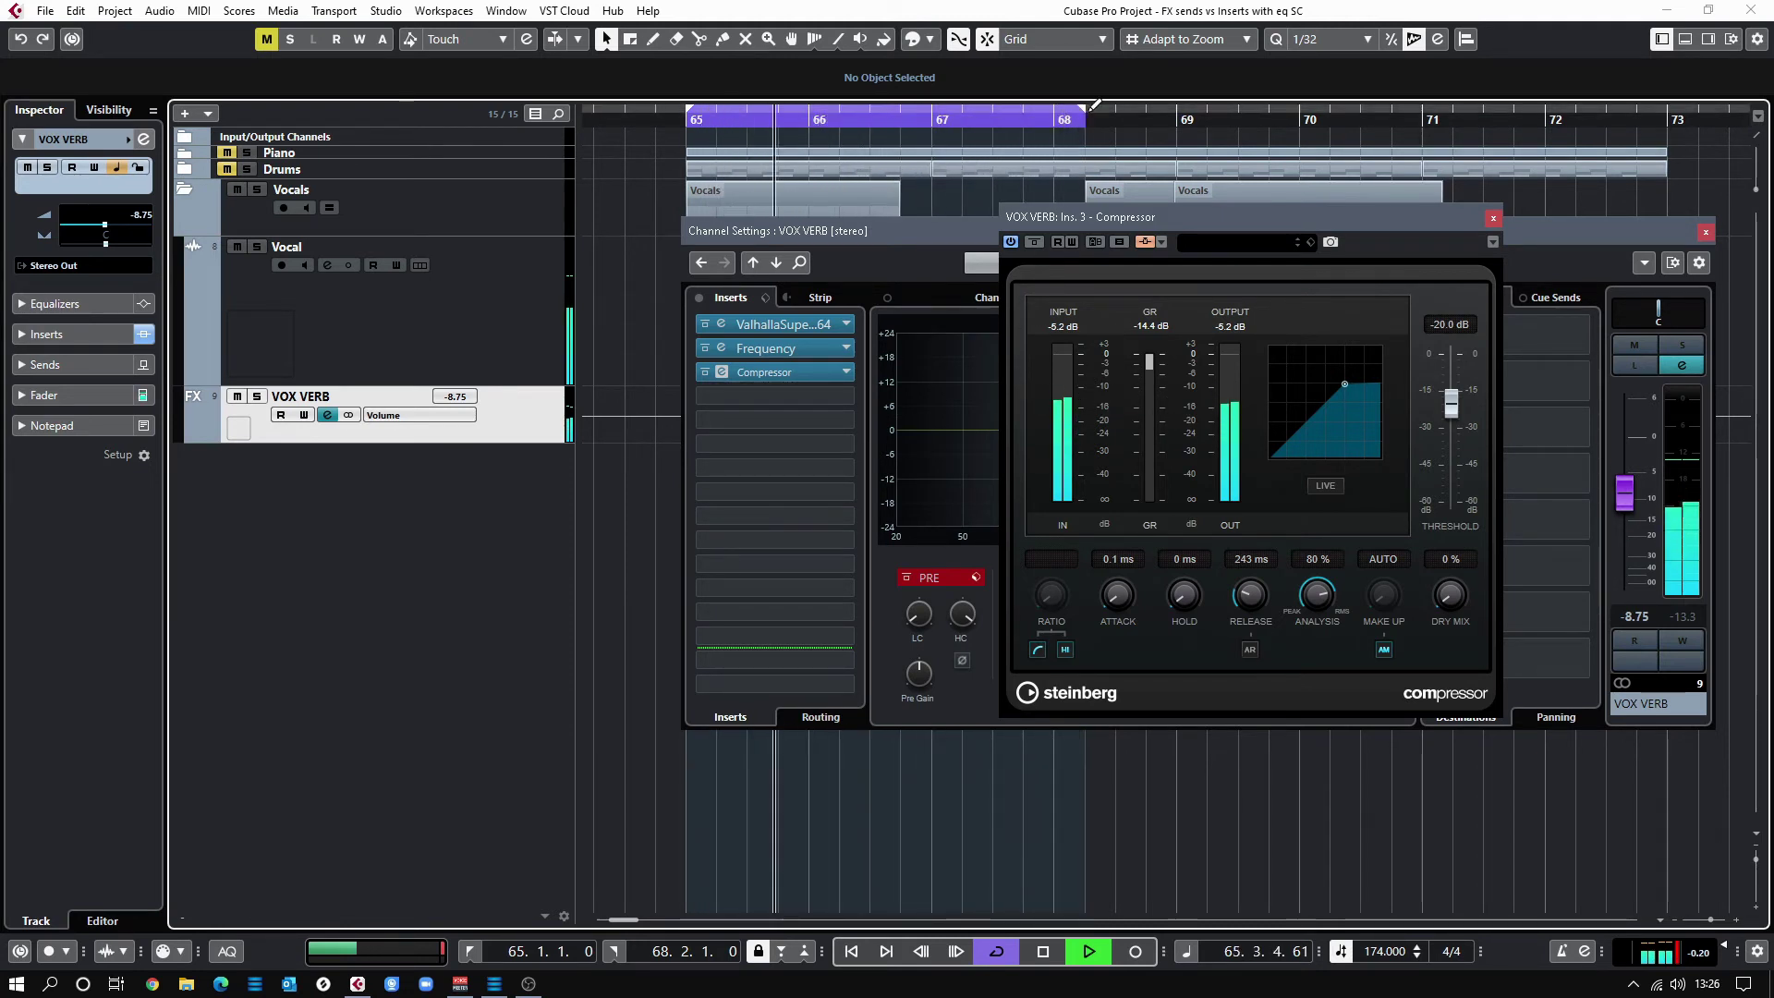
key("space")
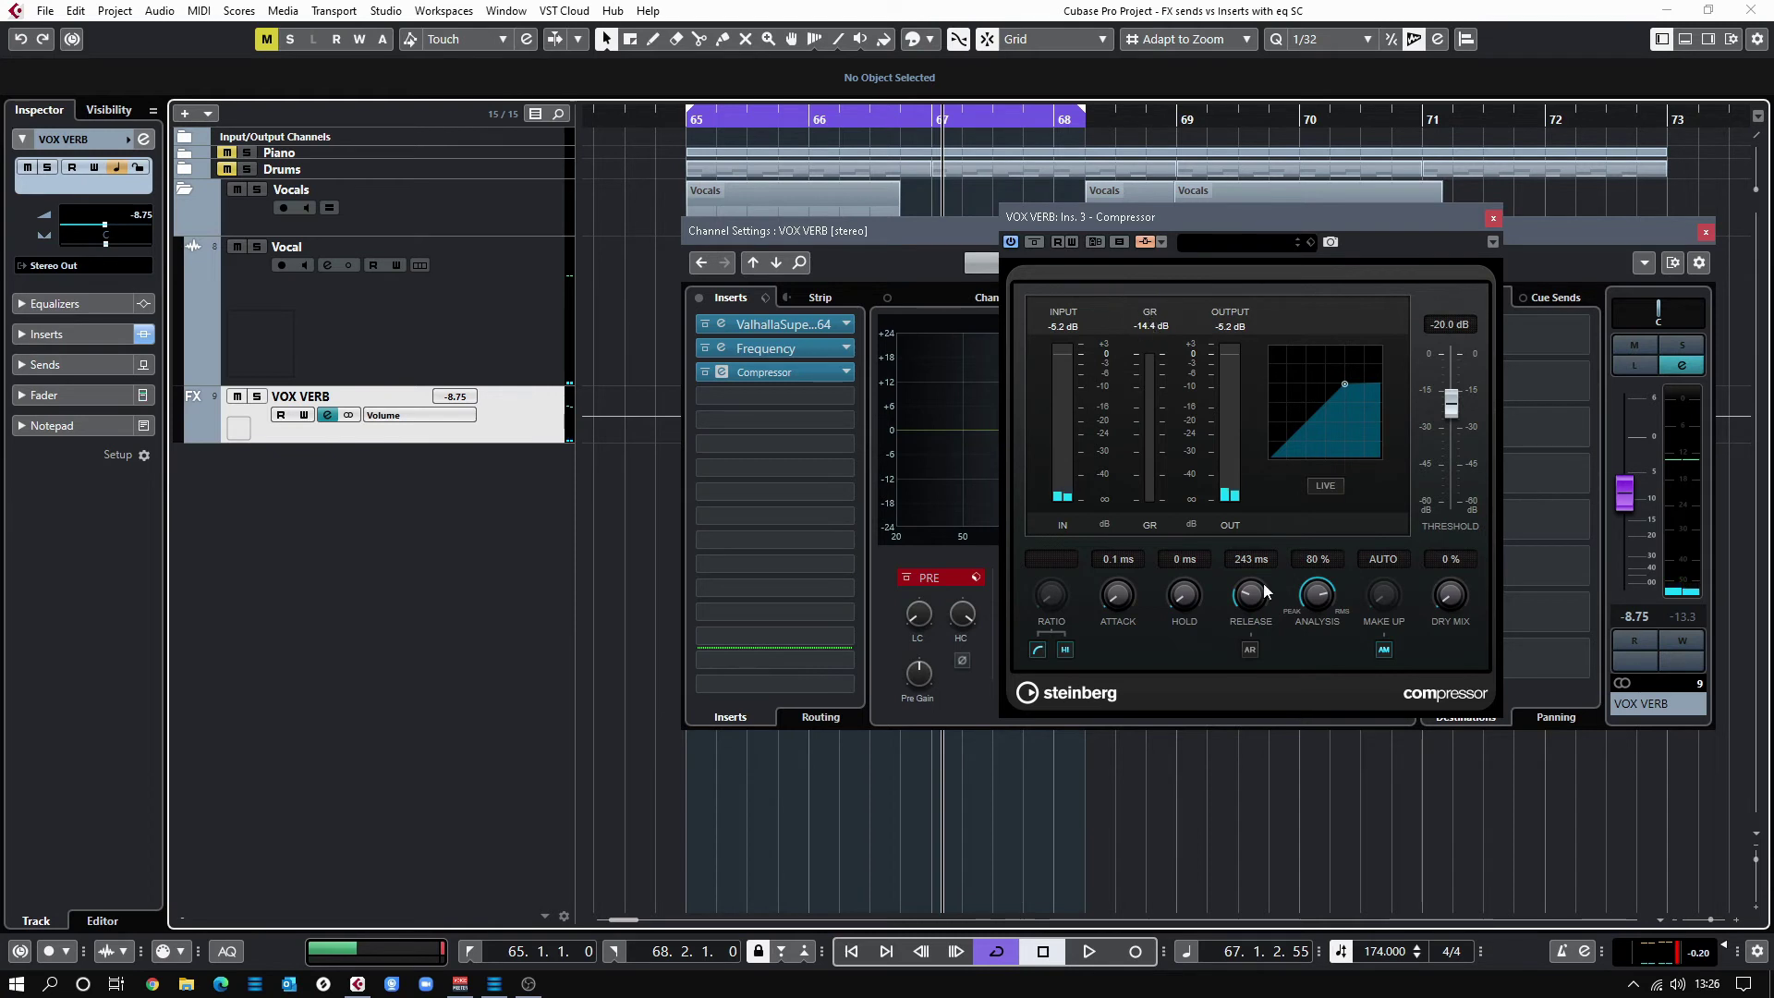
left_click(1383, 649)
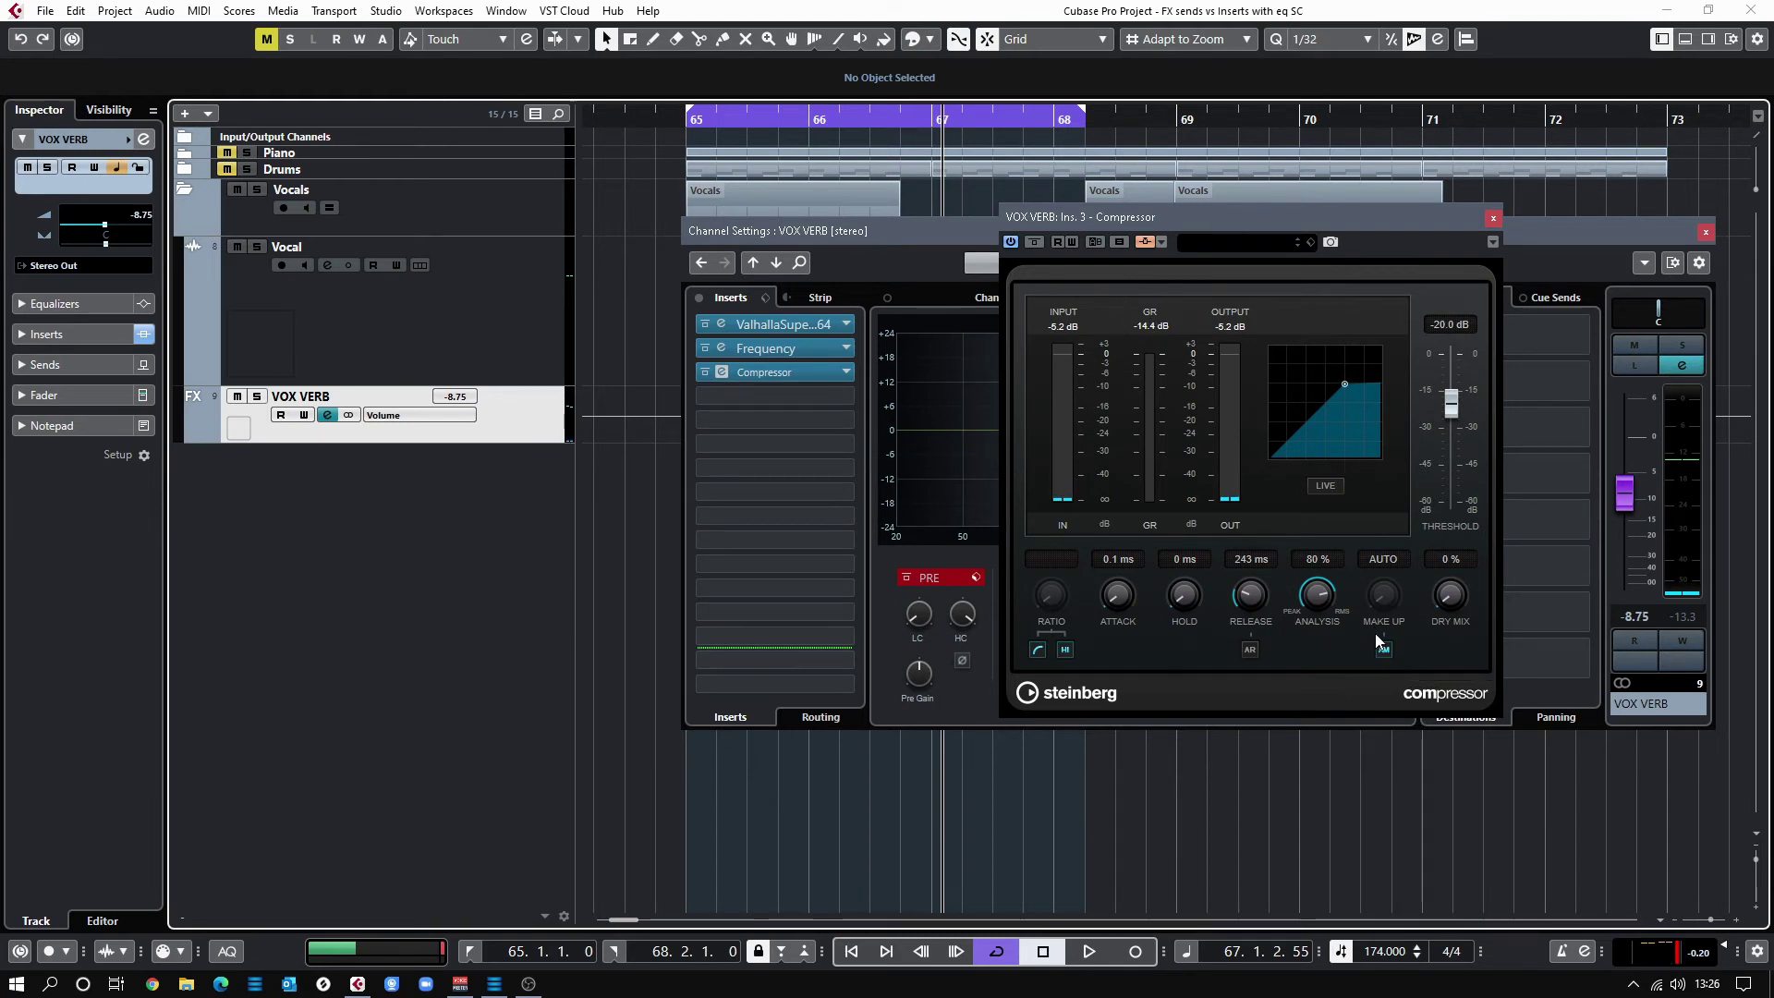
During playback, pull the compressor threshold down to about -33 dB, then raise it to -19.1 dB.
left_click(1495, 220)
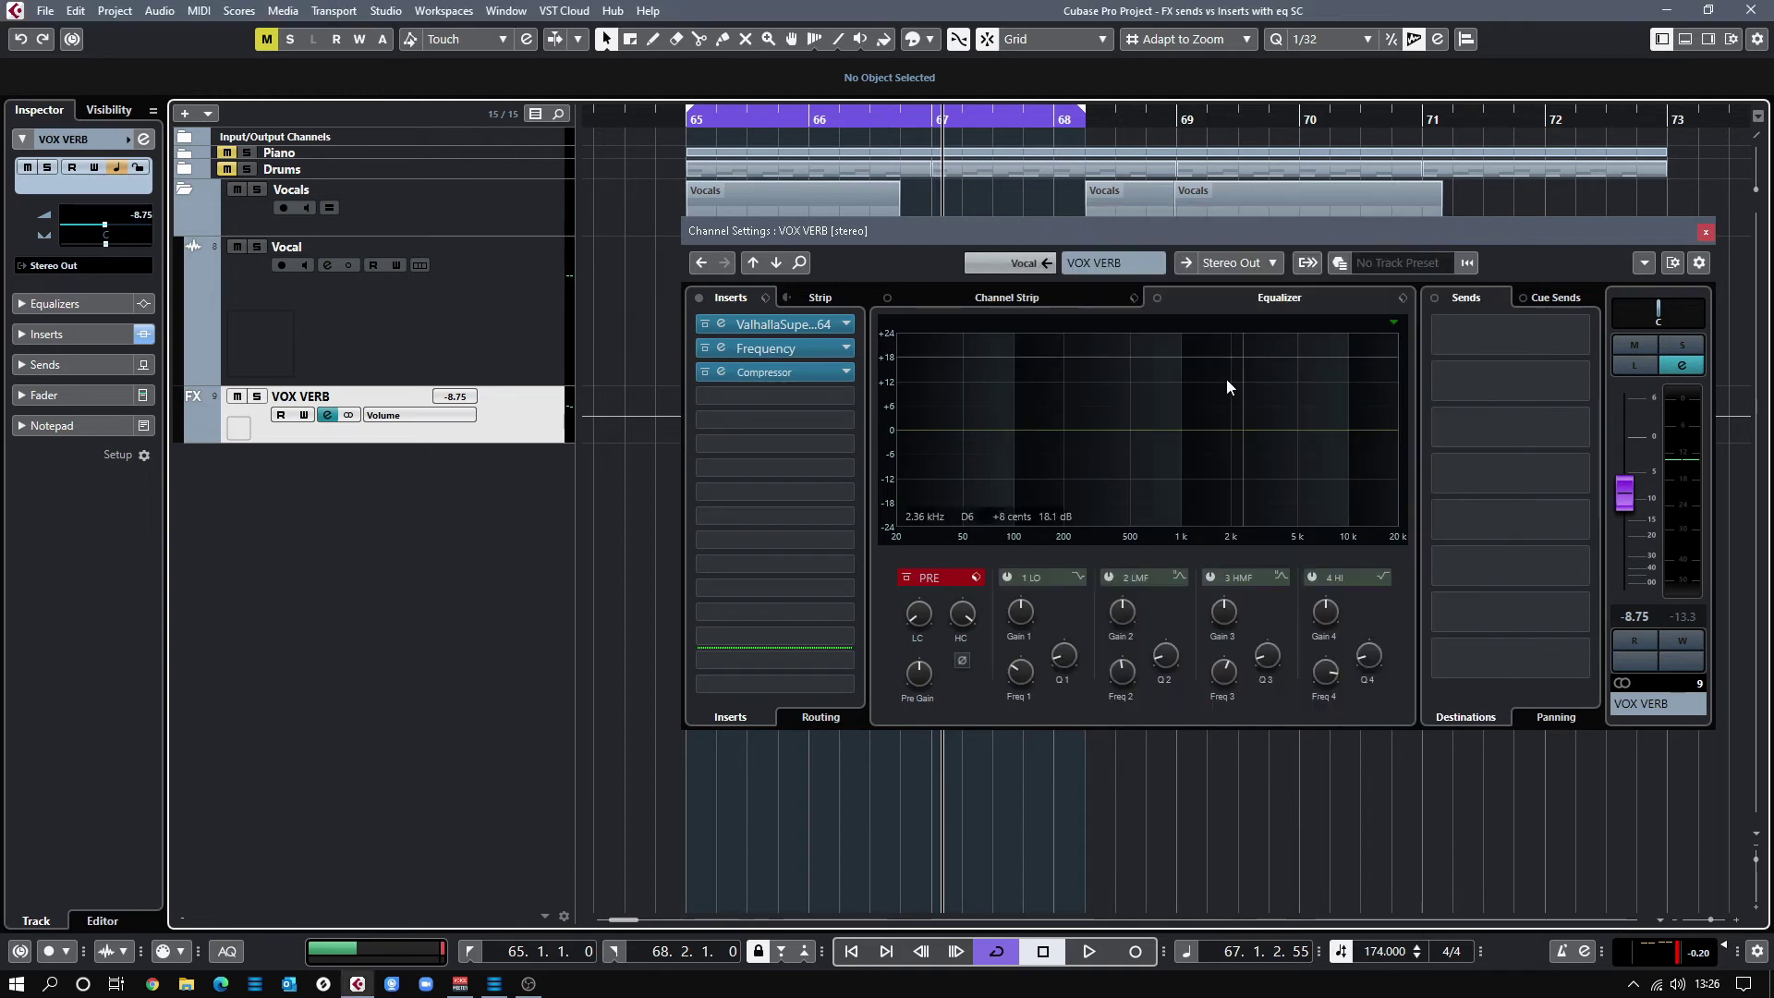
key("space")
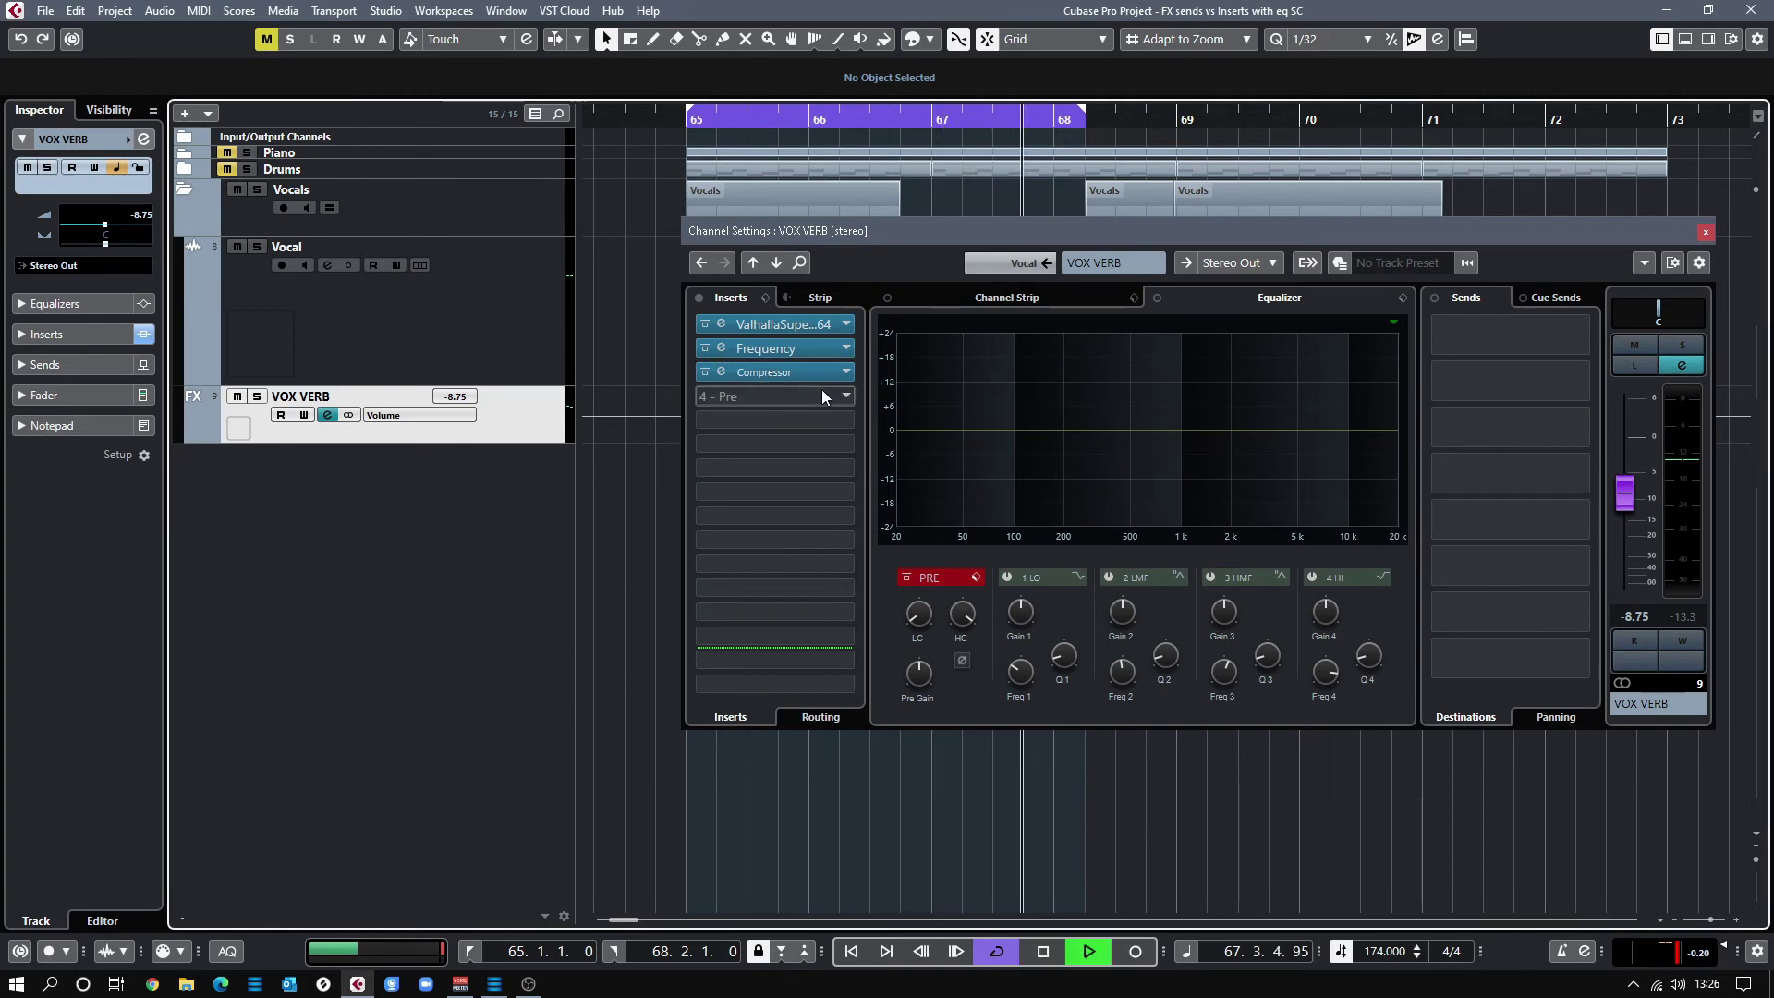
left_click(796, 371)
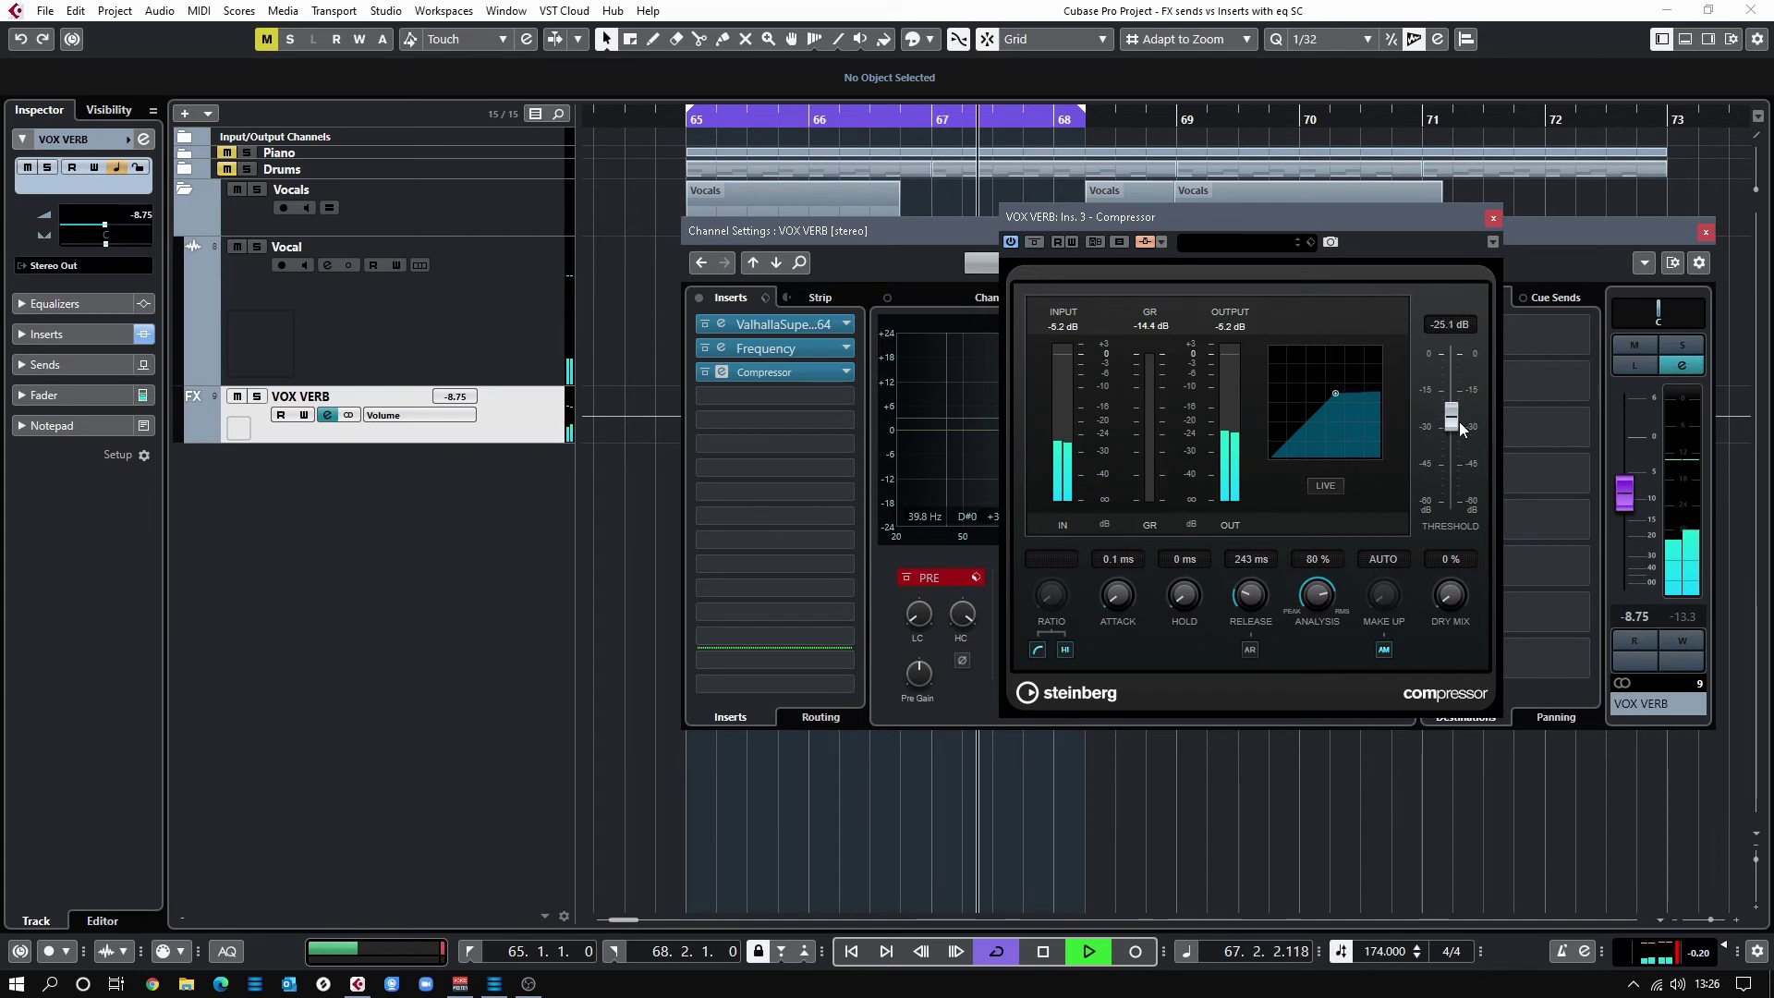
left_click_drag(1458, 414, 1465, 464)
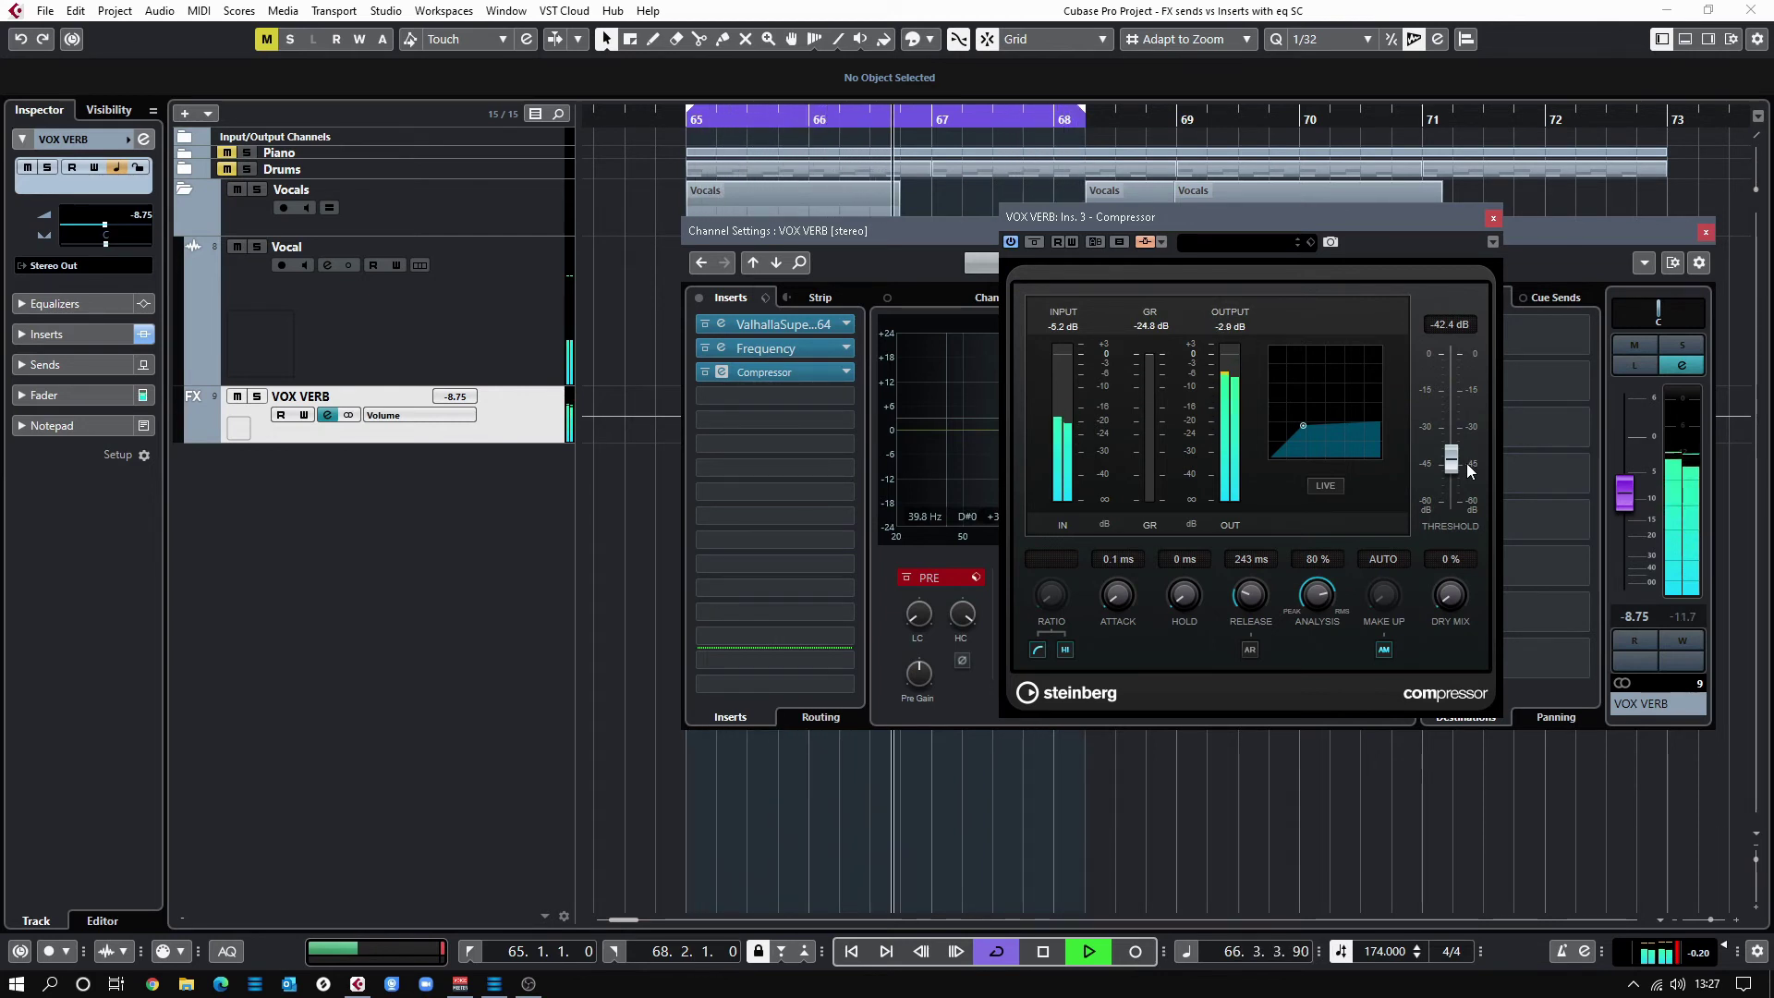
key("space")
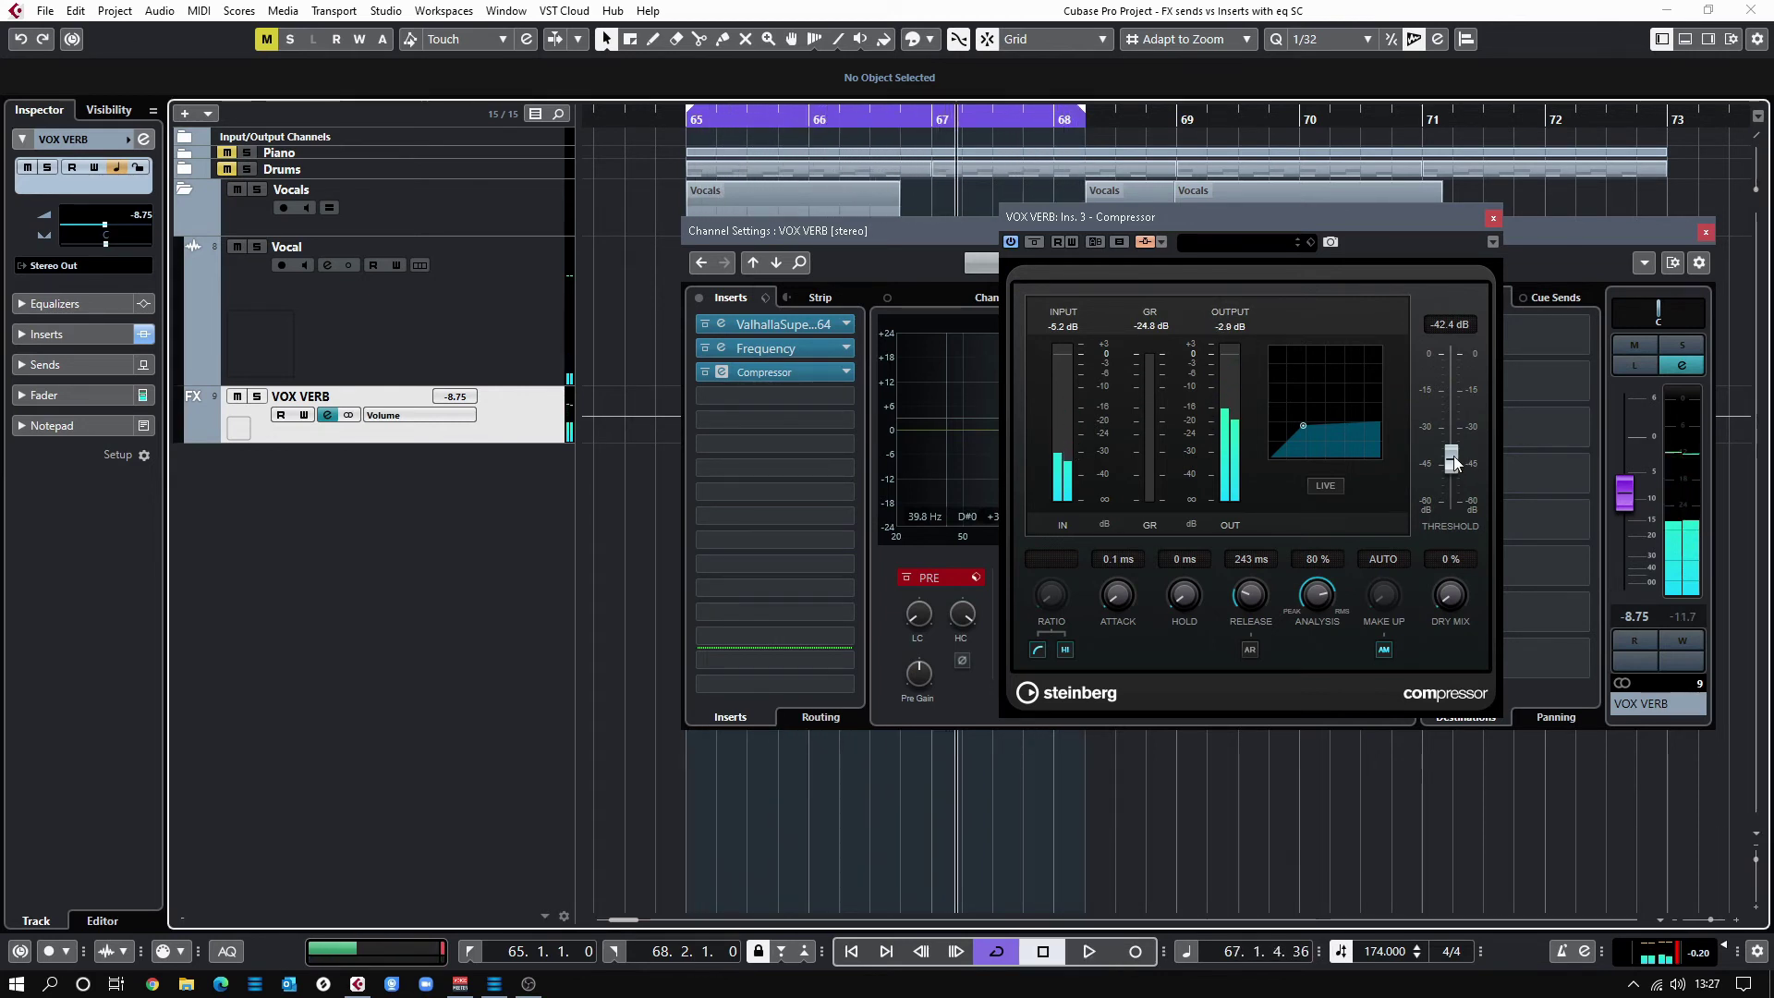
left_click_drag(1457, 465, 1454, 402)
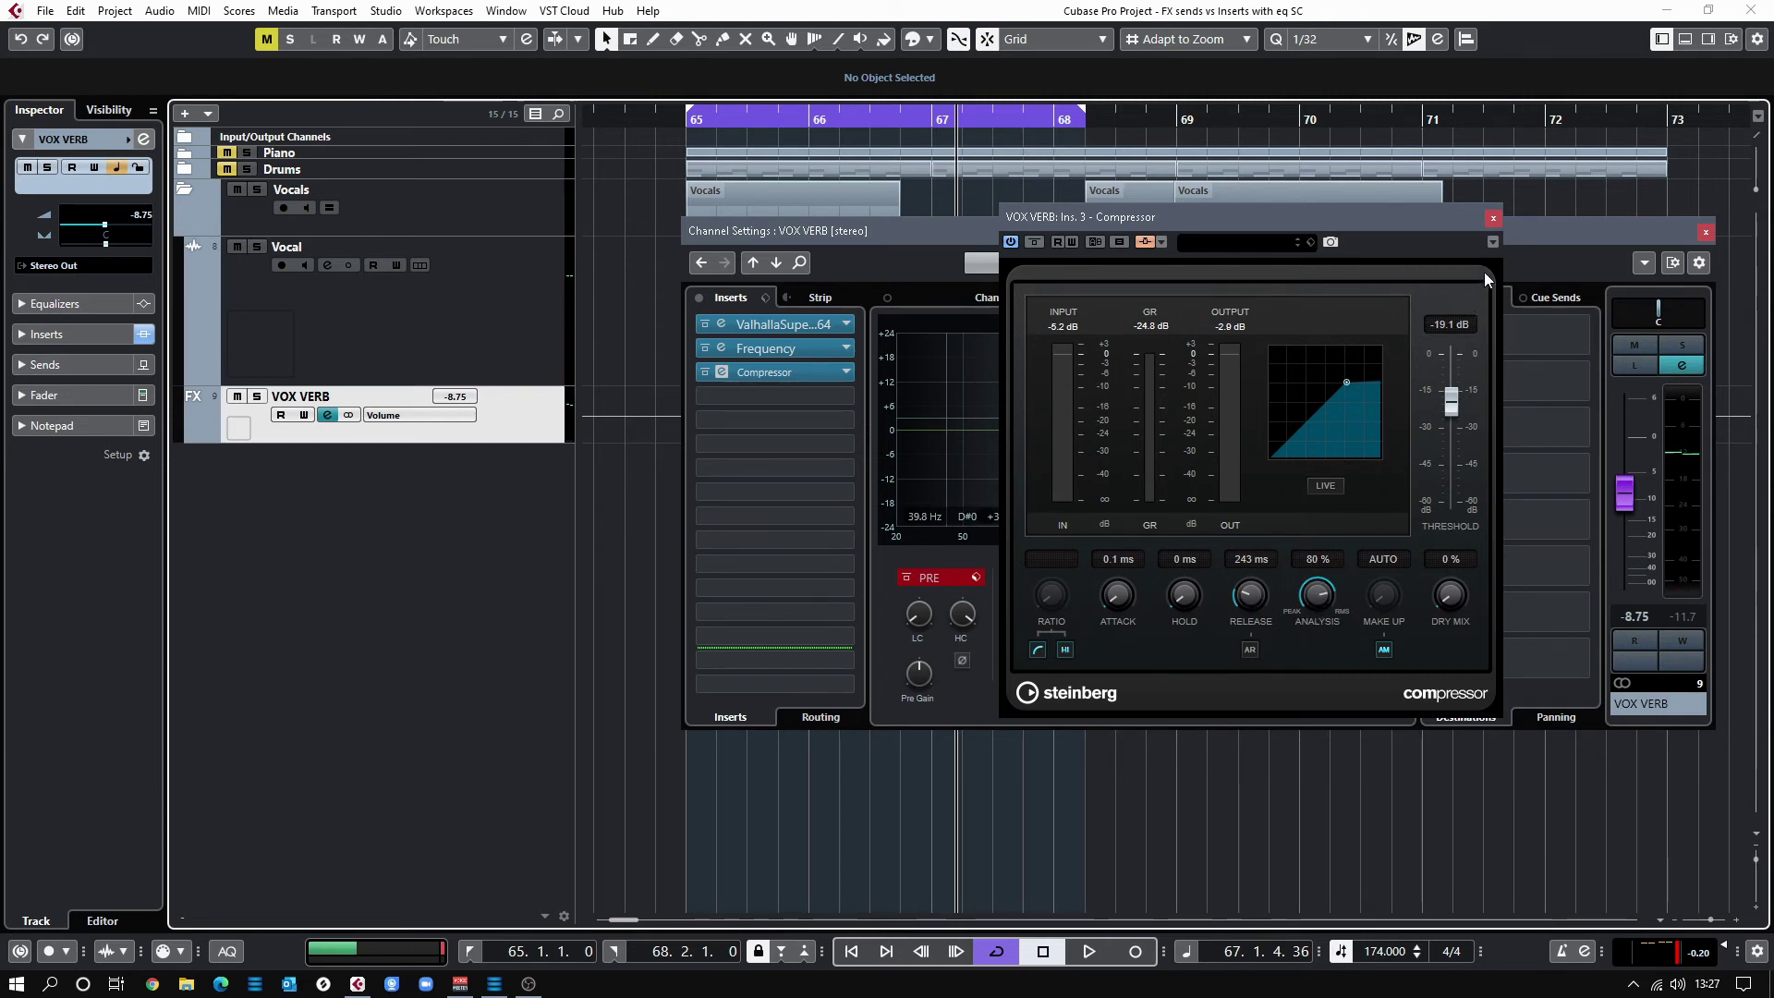
Settle the threshold at -21.0 dB while playing, then turn off Listen on VOX VERB.
left_click(1493, 219)
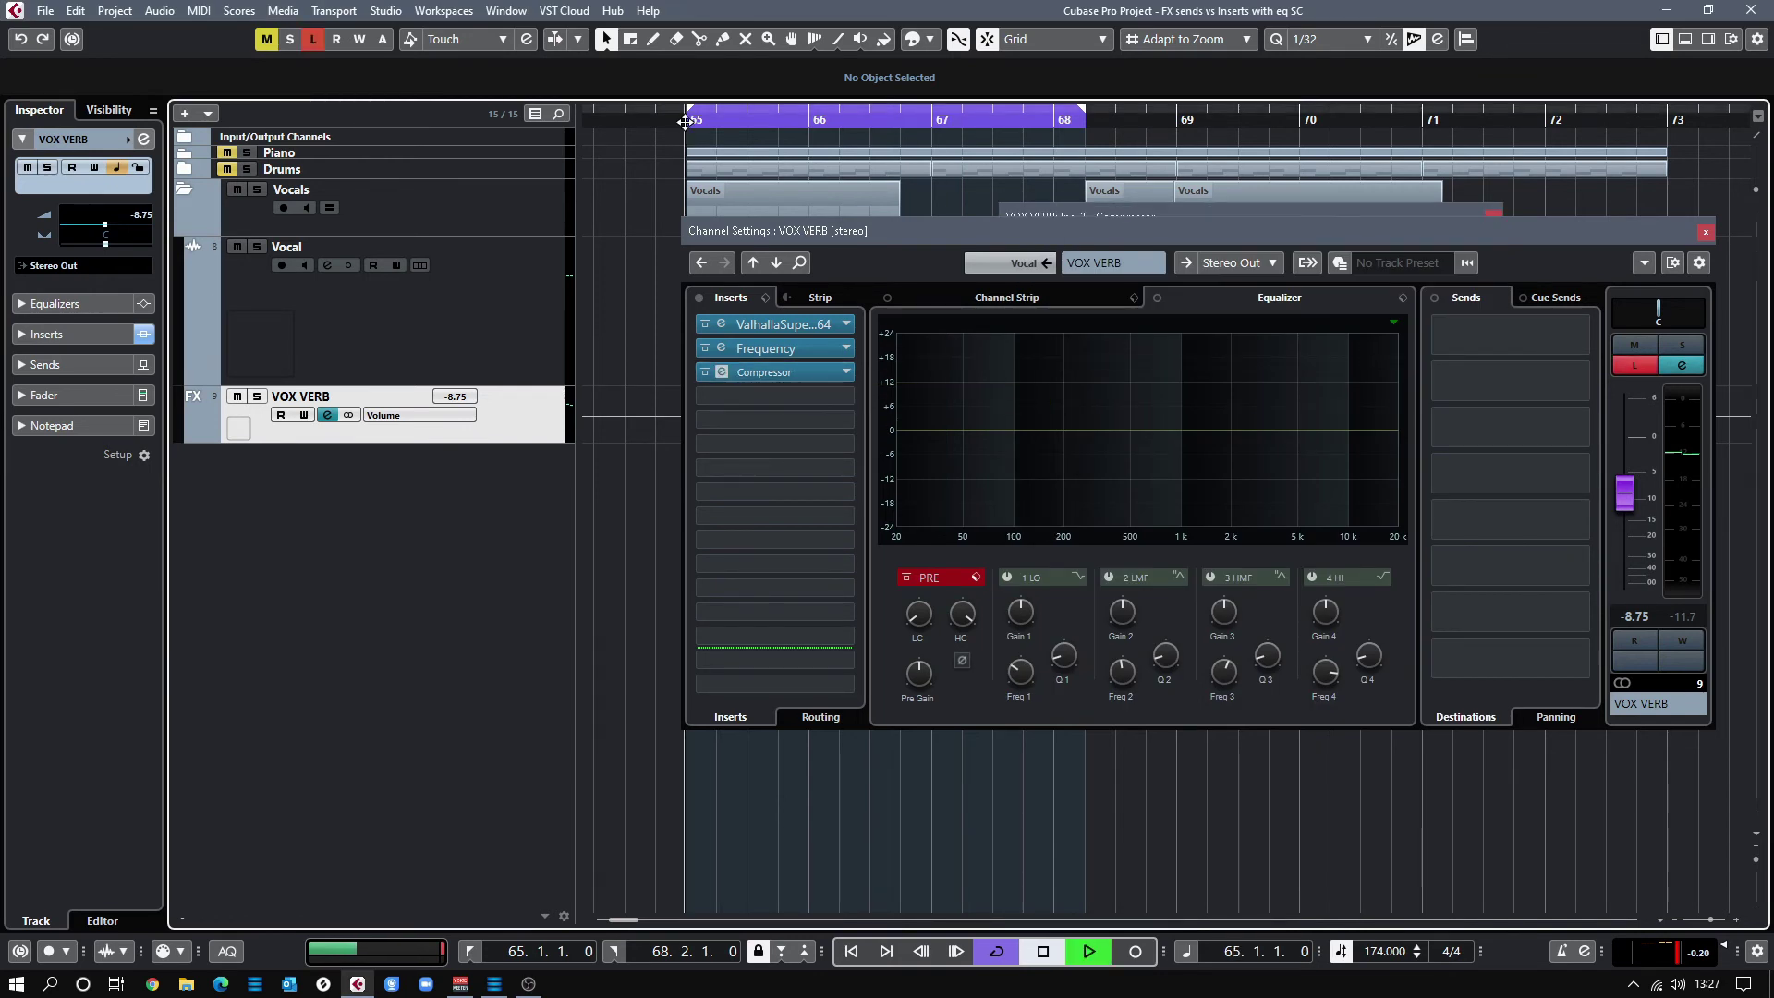
key("space")
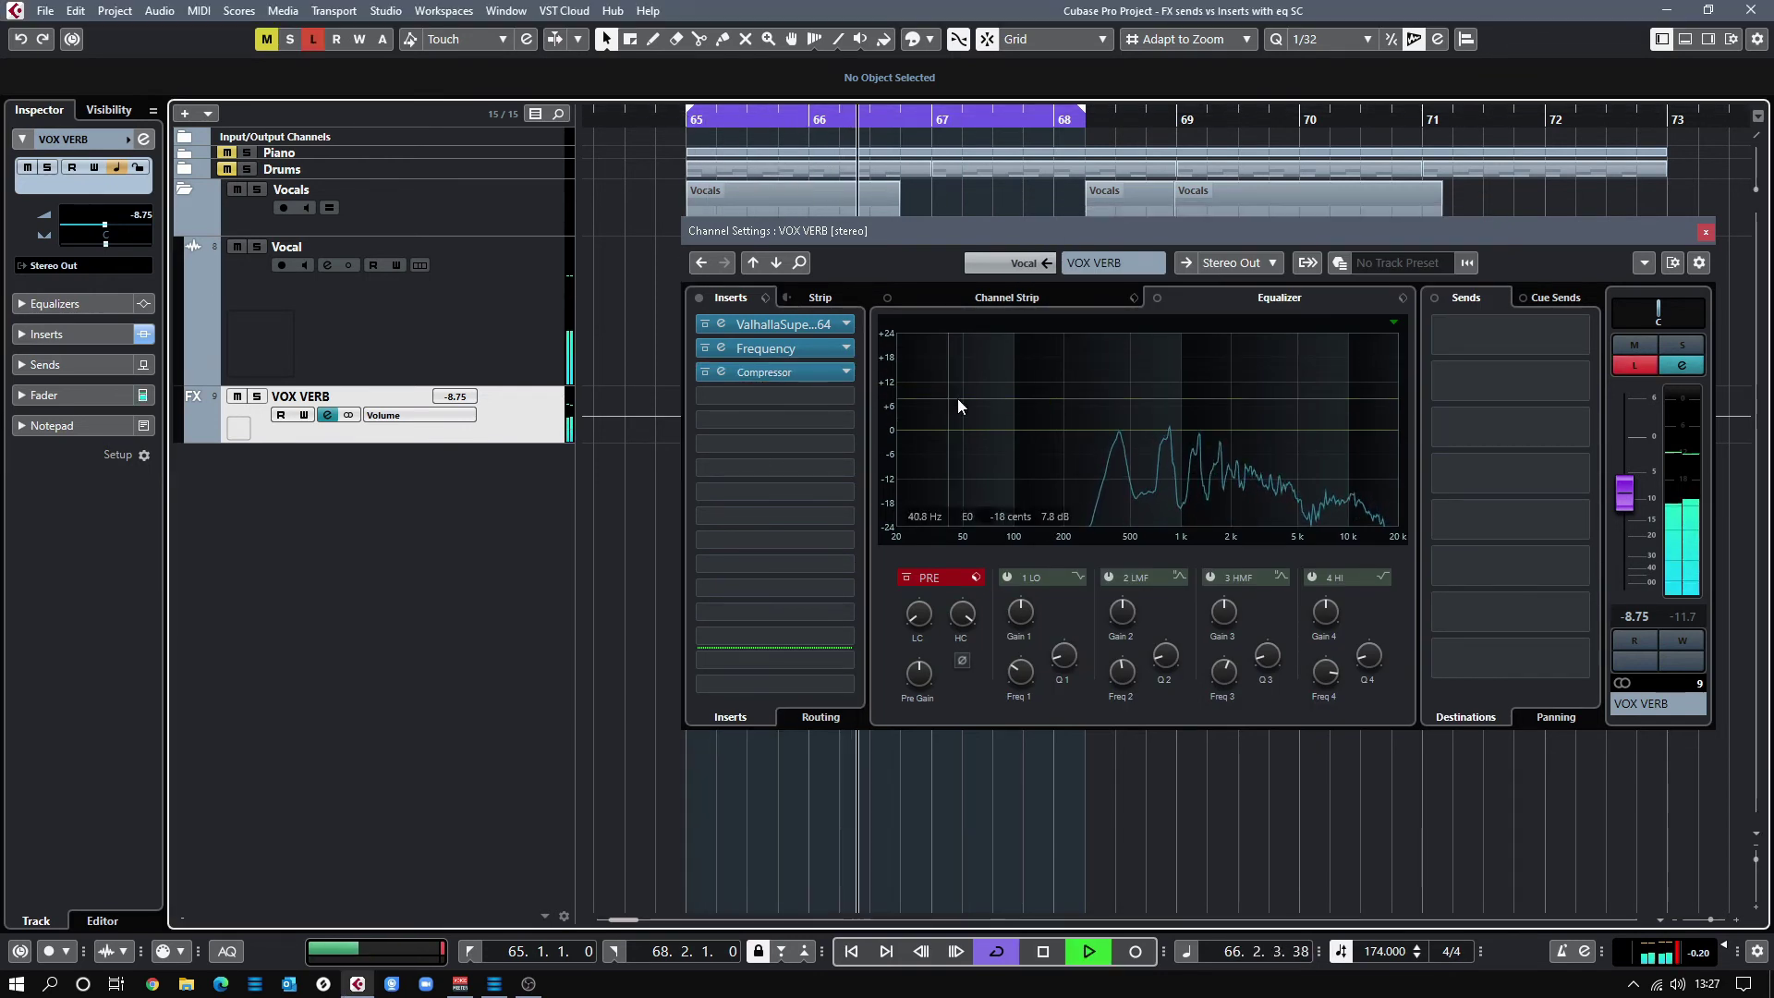
left_click(779, 372)
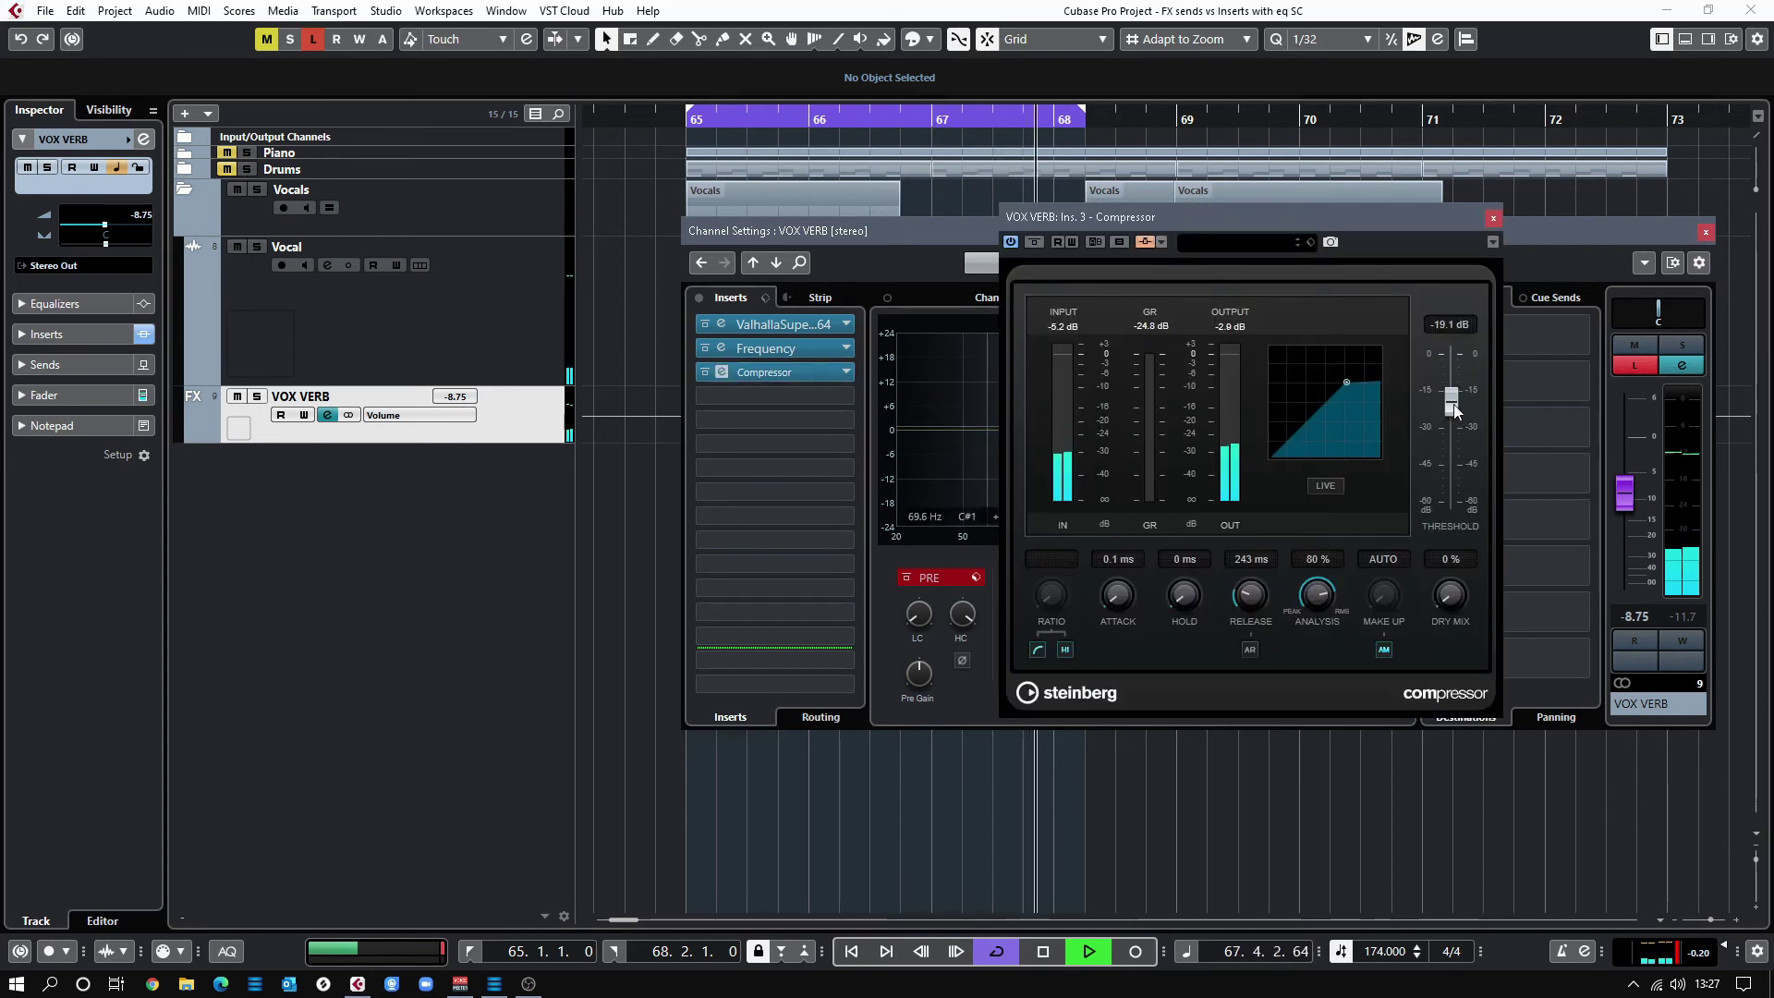
left_click_drag(1454, 410, 1455, 413)
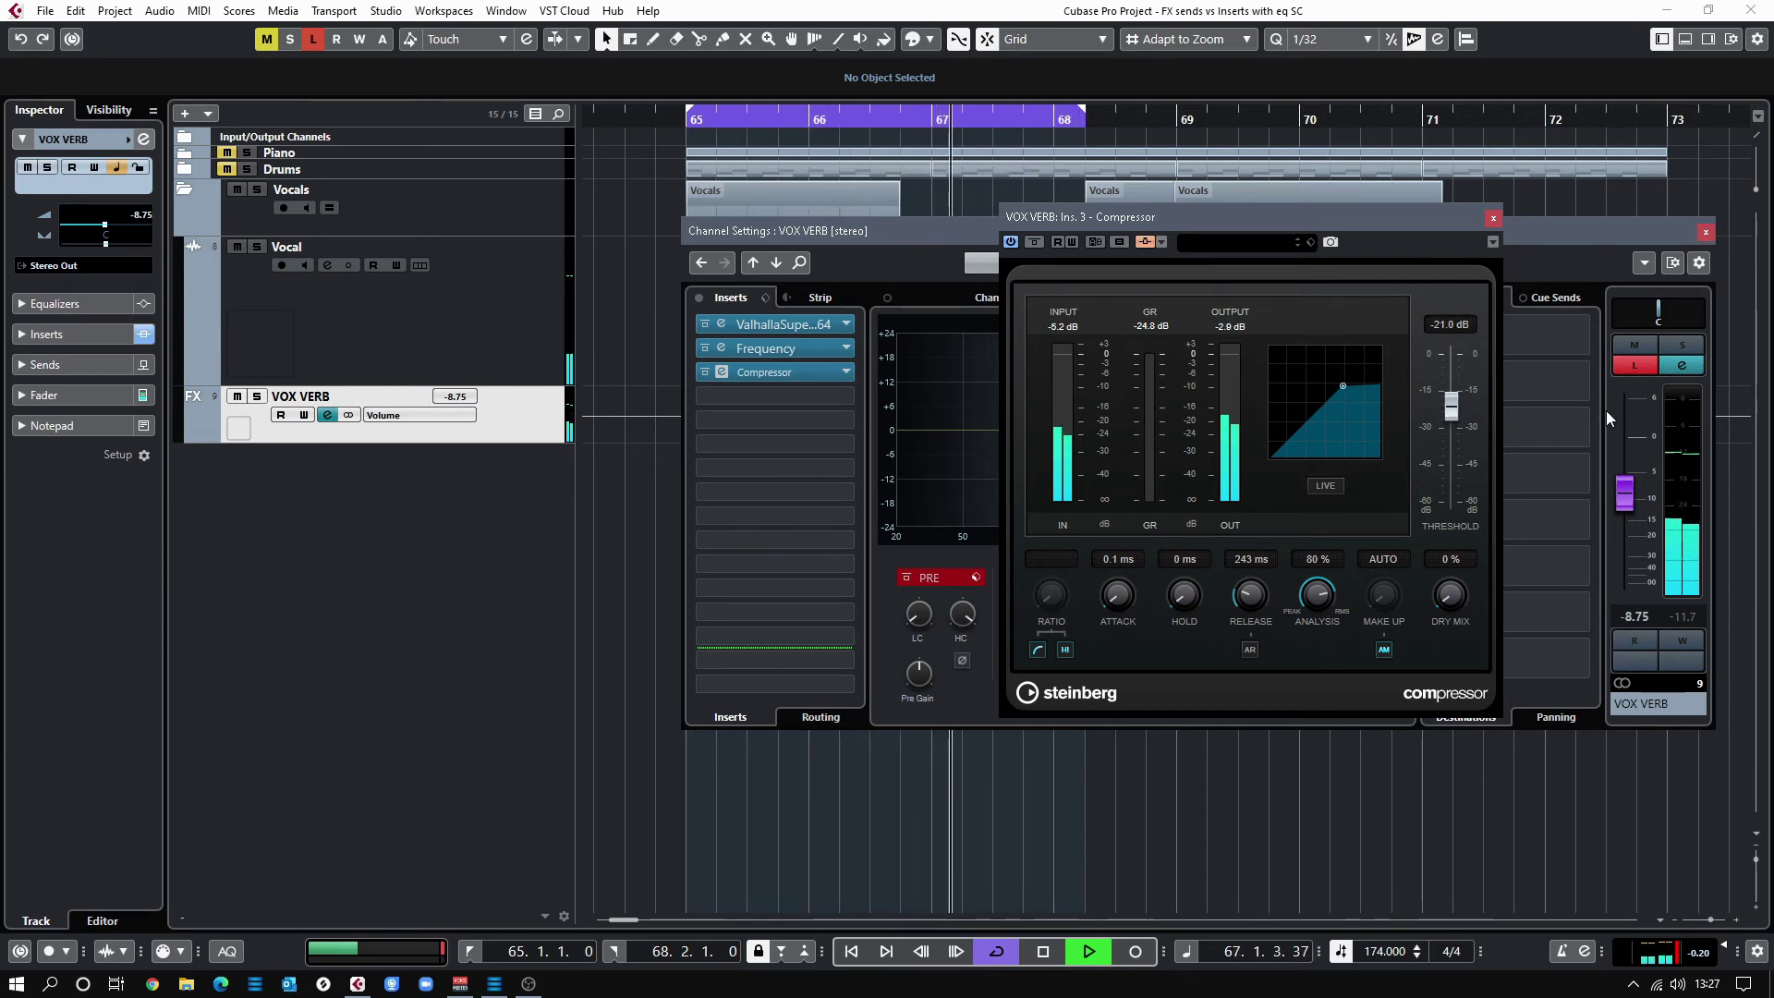
left_click(1649, 370)
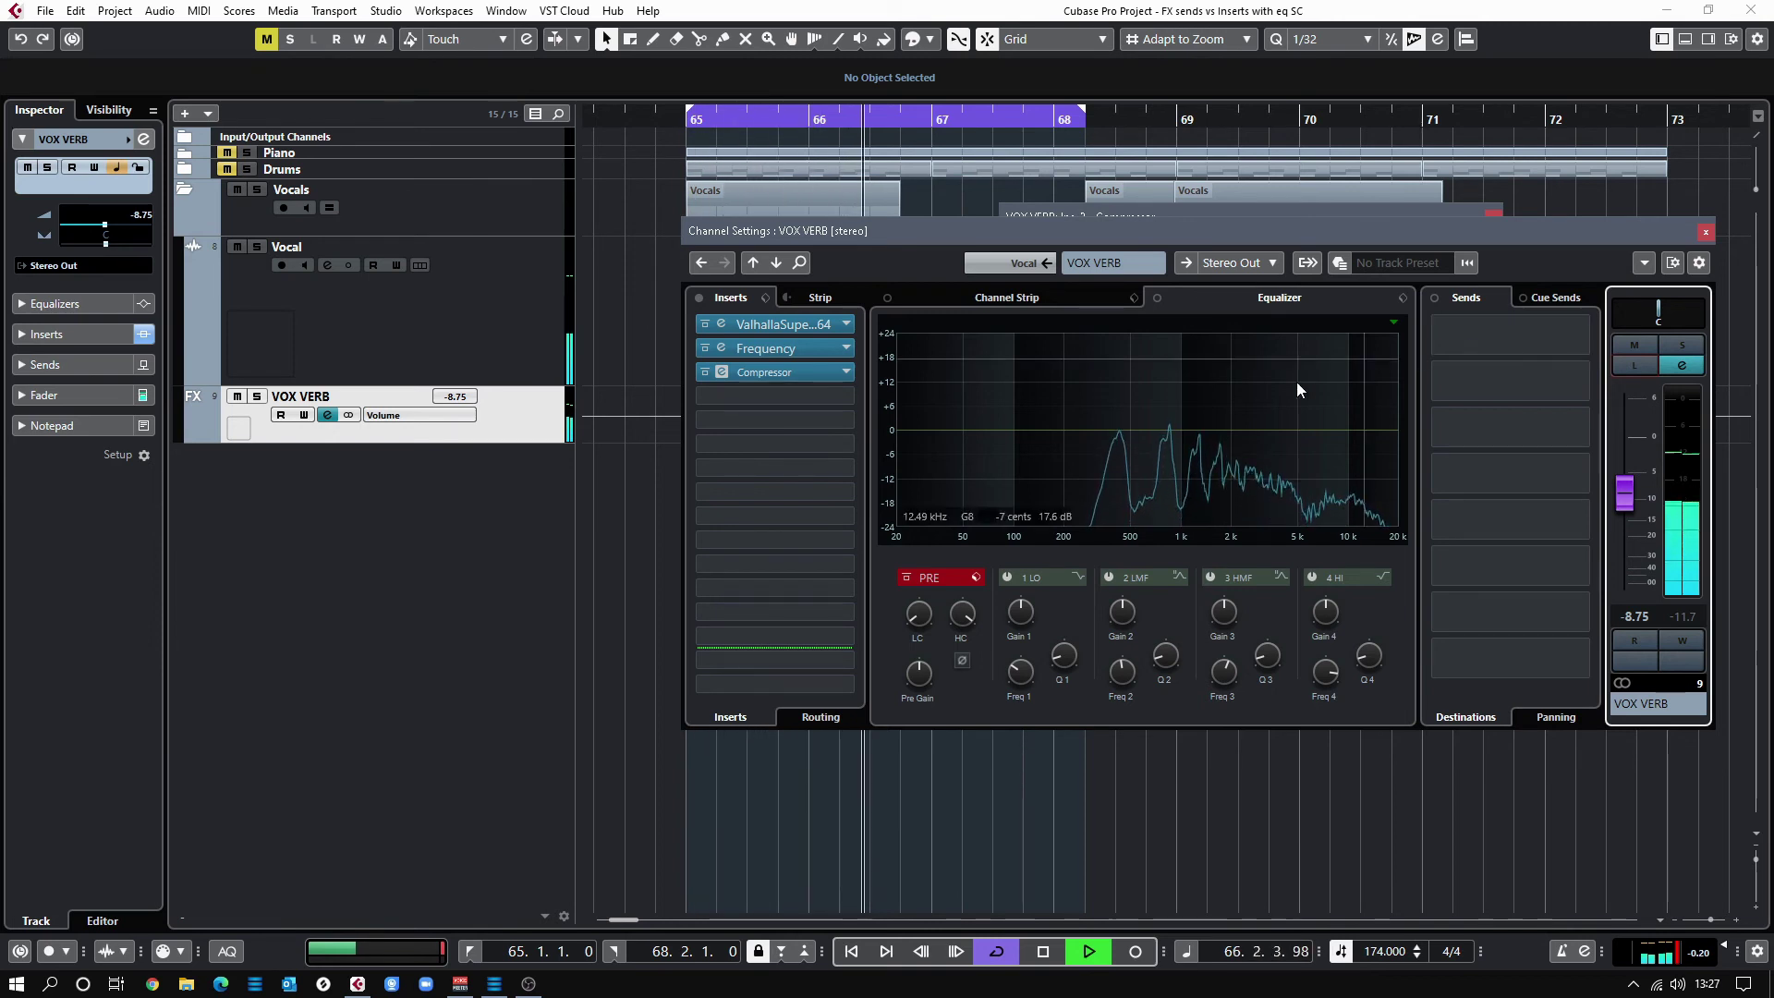
Stop playback and load F6-RTA Stereo into an empty VOX VERB insert via an 'f6' search.
key("space")
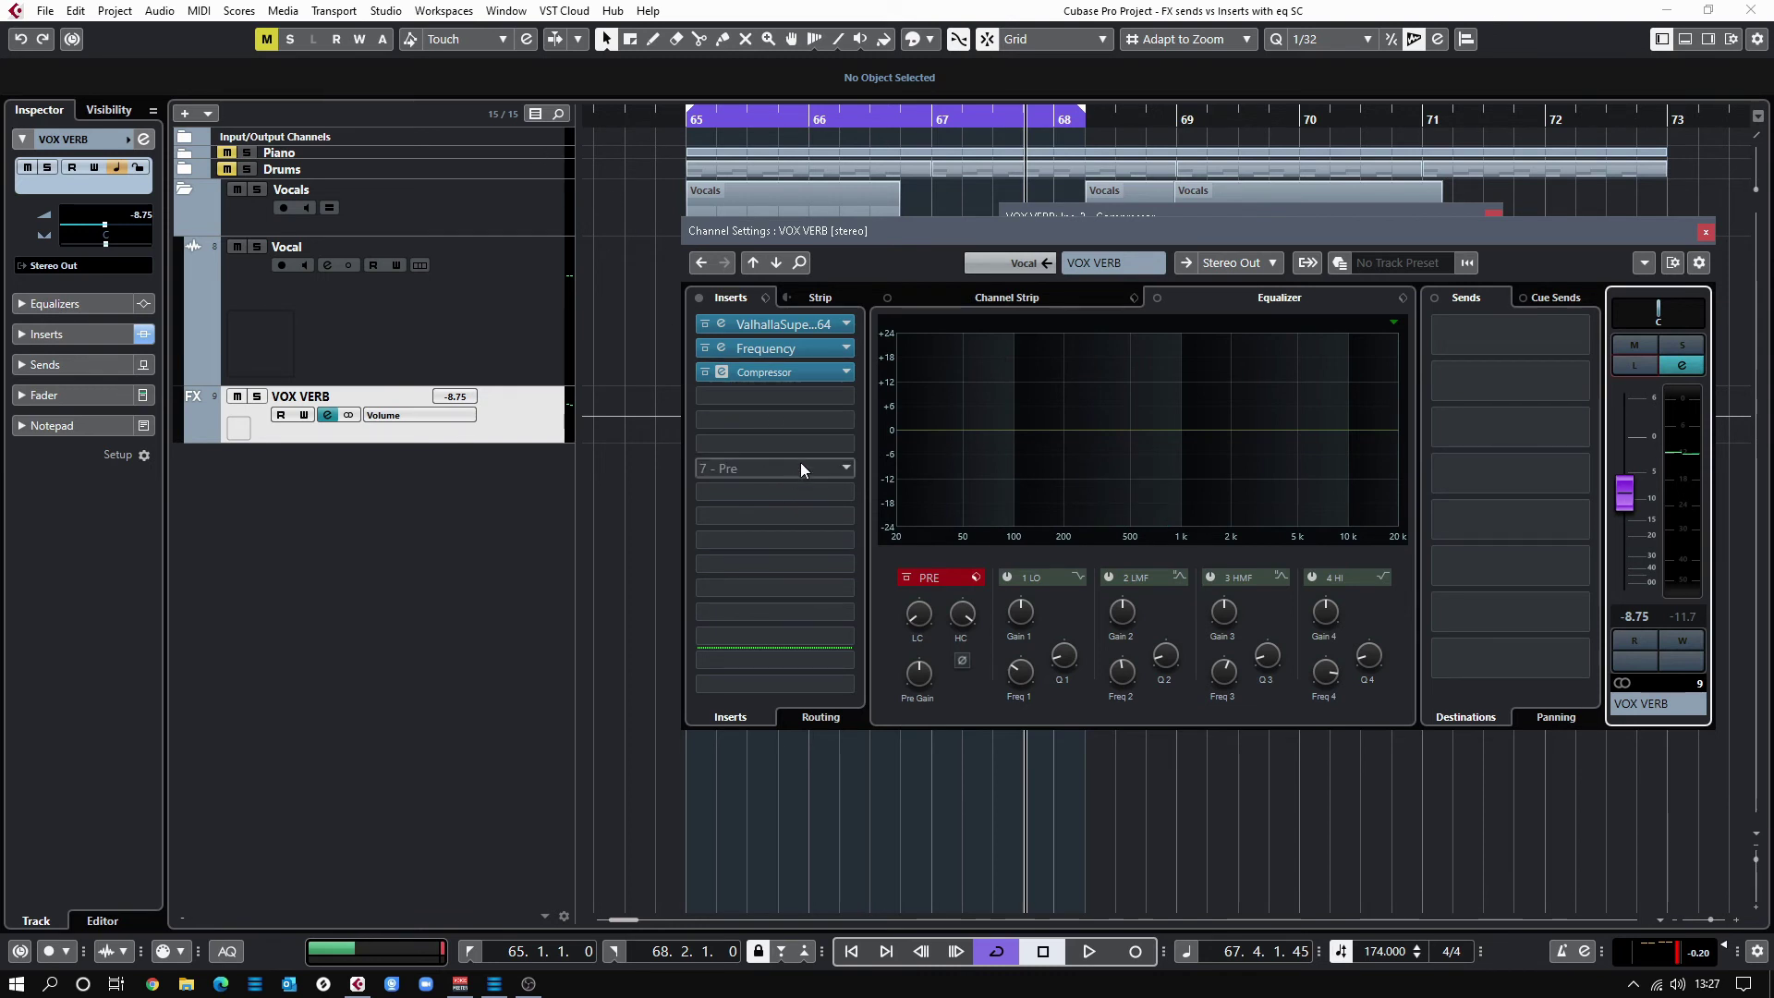
left_click(847, 446)
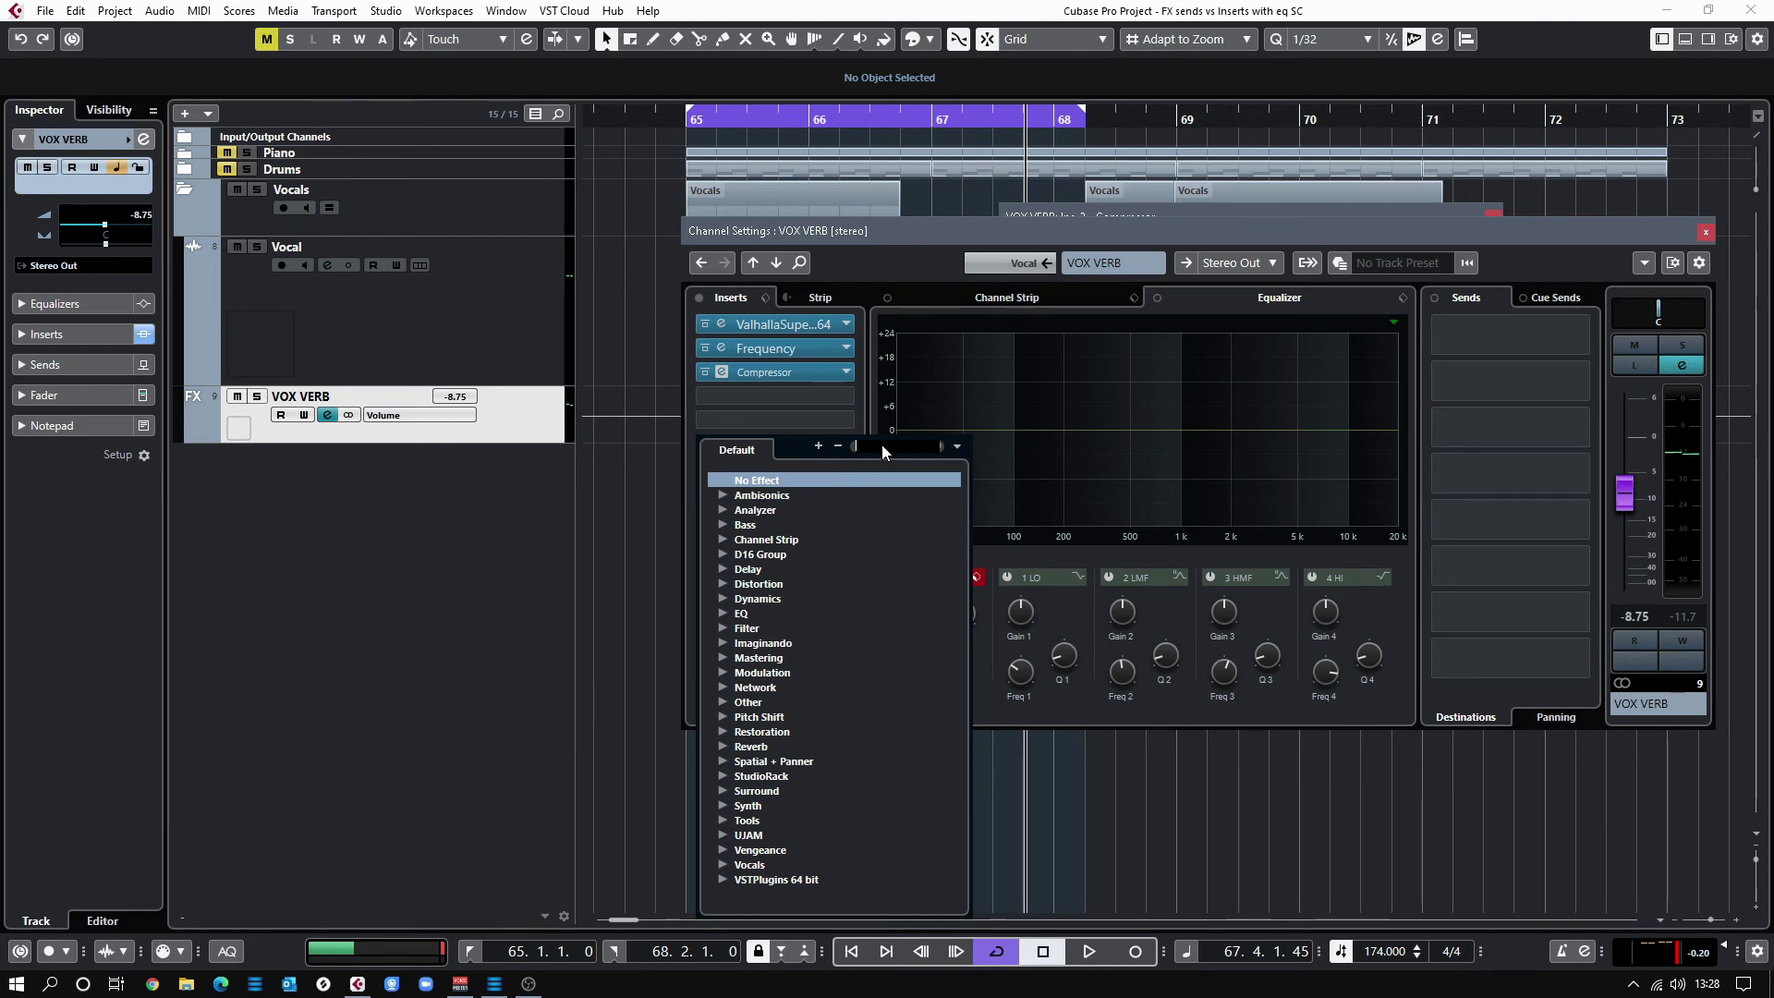
type("f6")
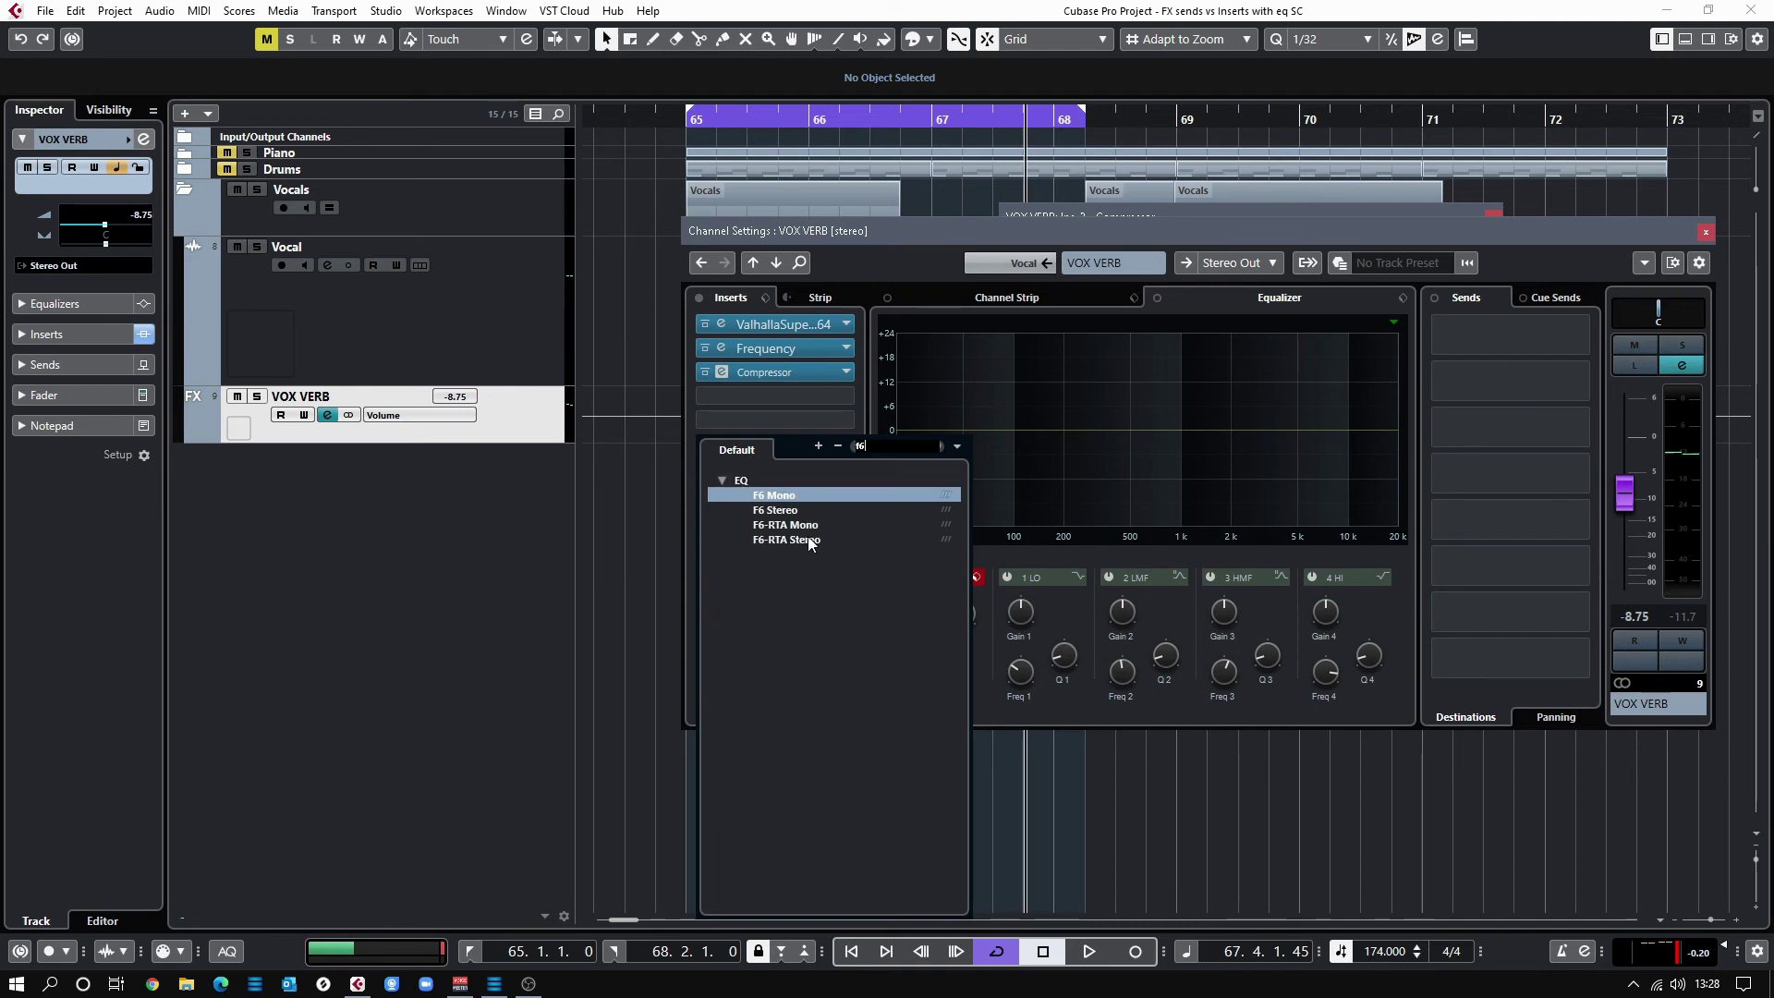
left_click(807, 538)
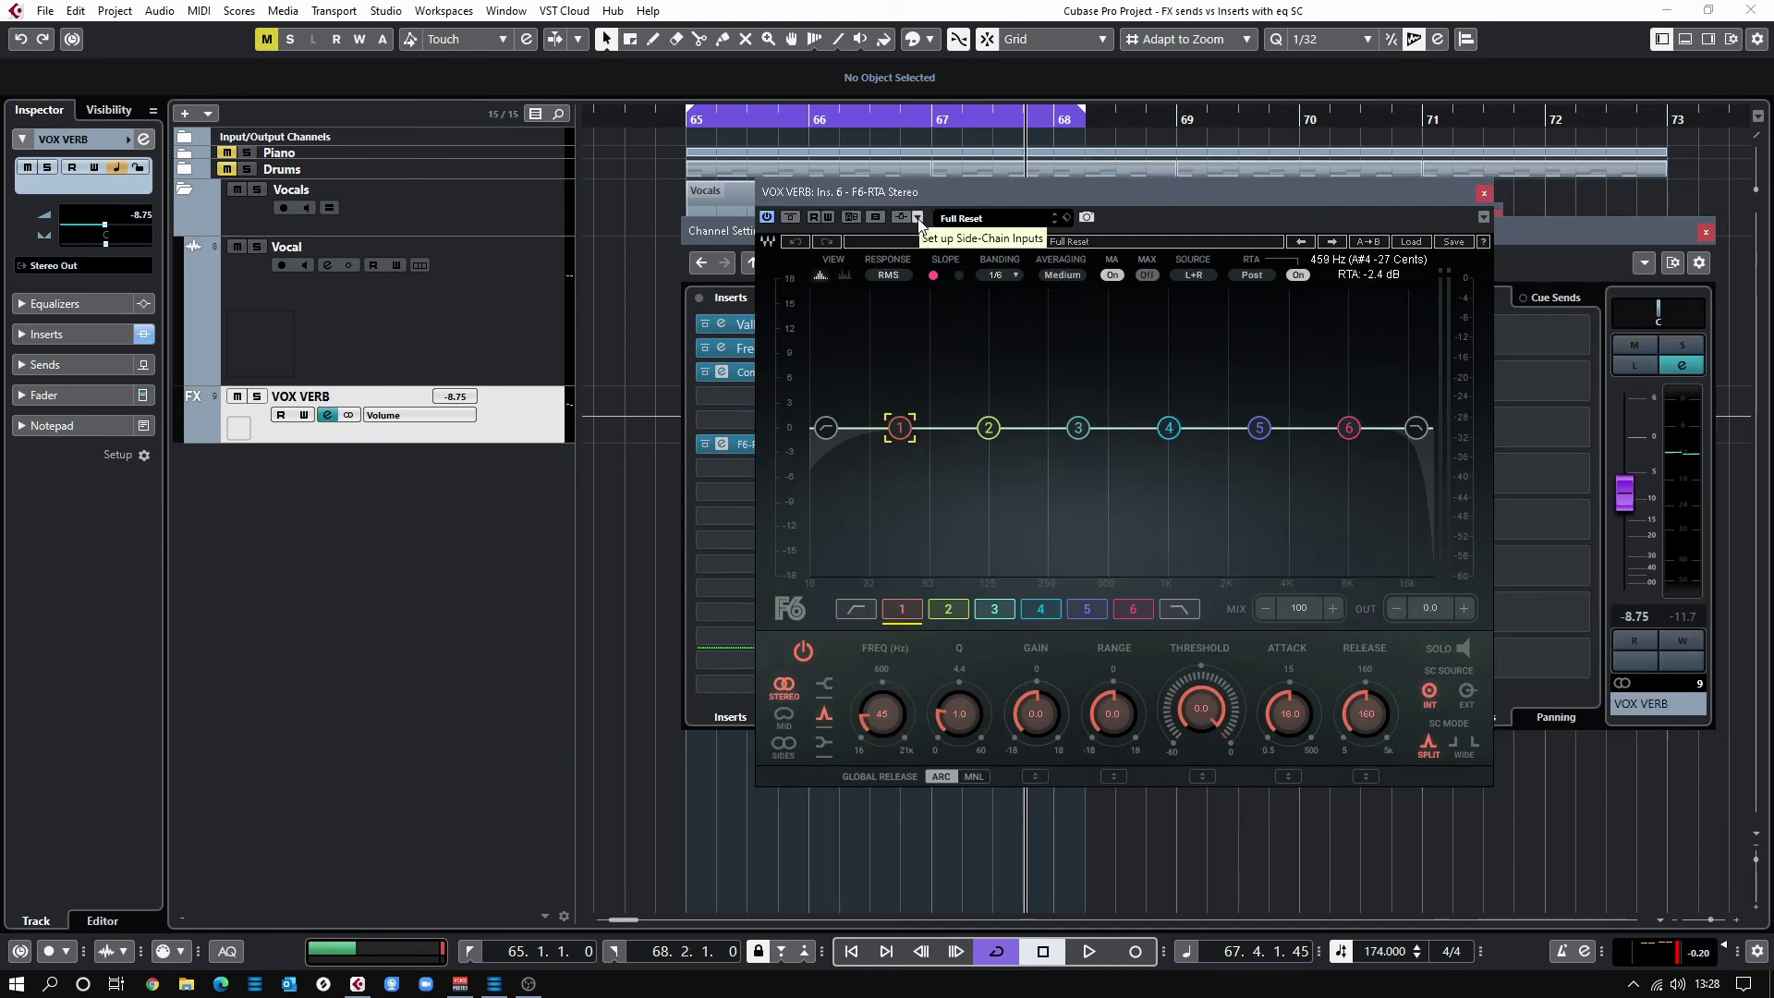
Add the Vocal track as the F6's side-chain input, then select EQ band 3.
left_click(918, 216)
left_click(1180, 416)
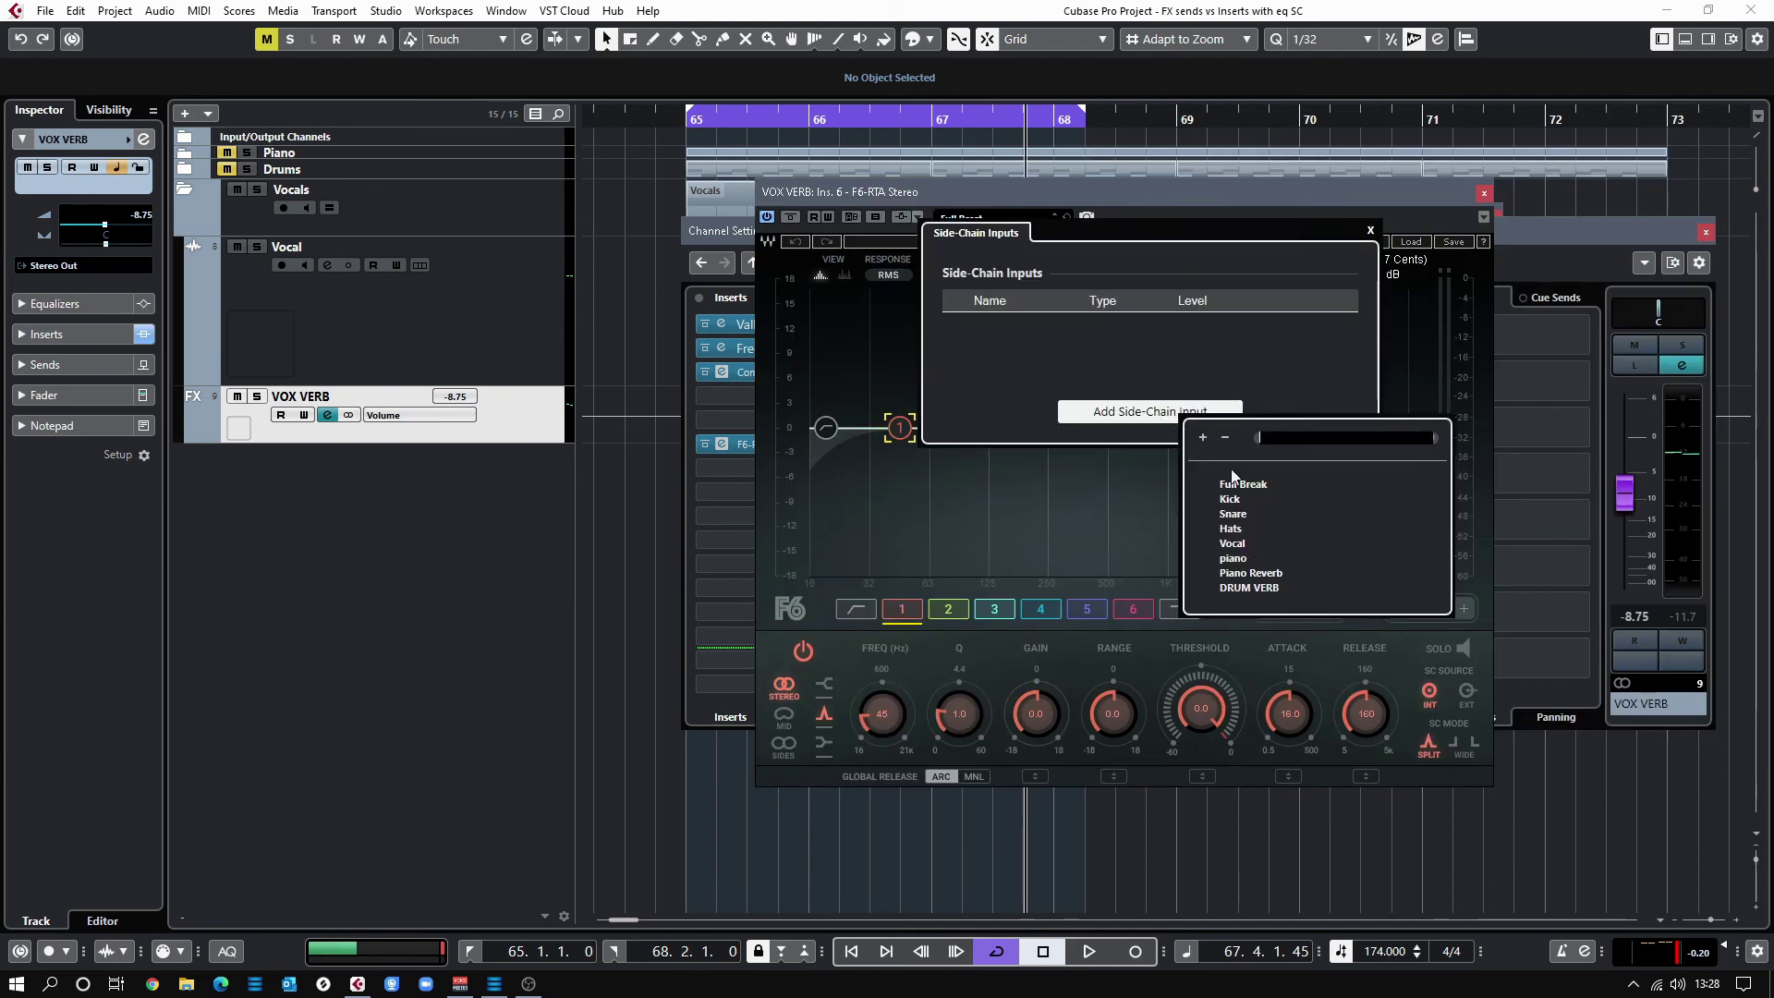
left_click(1231, 544)
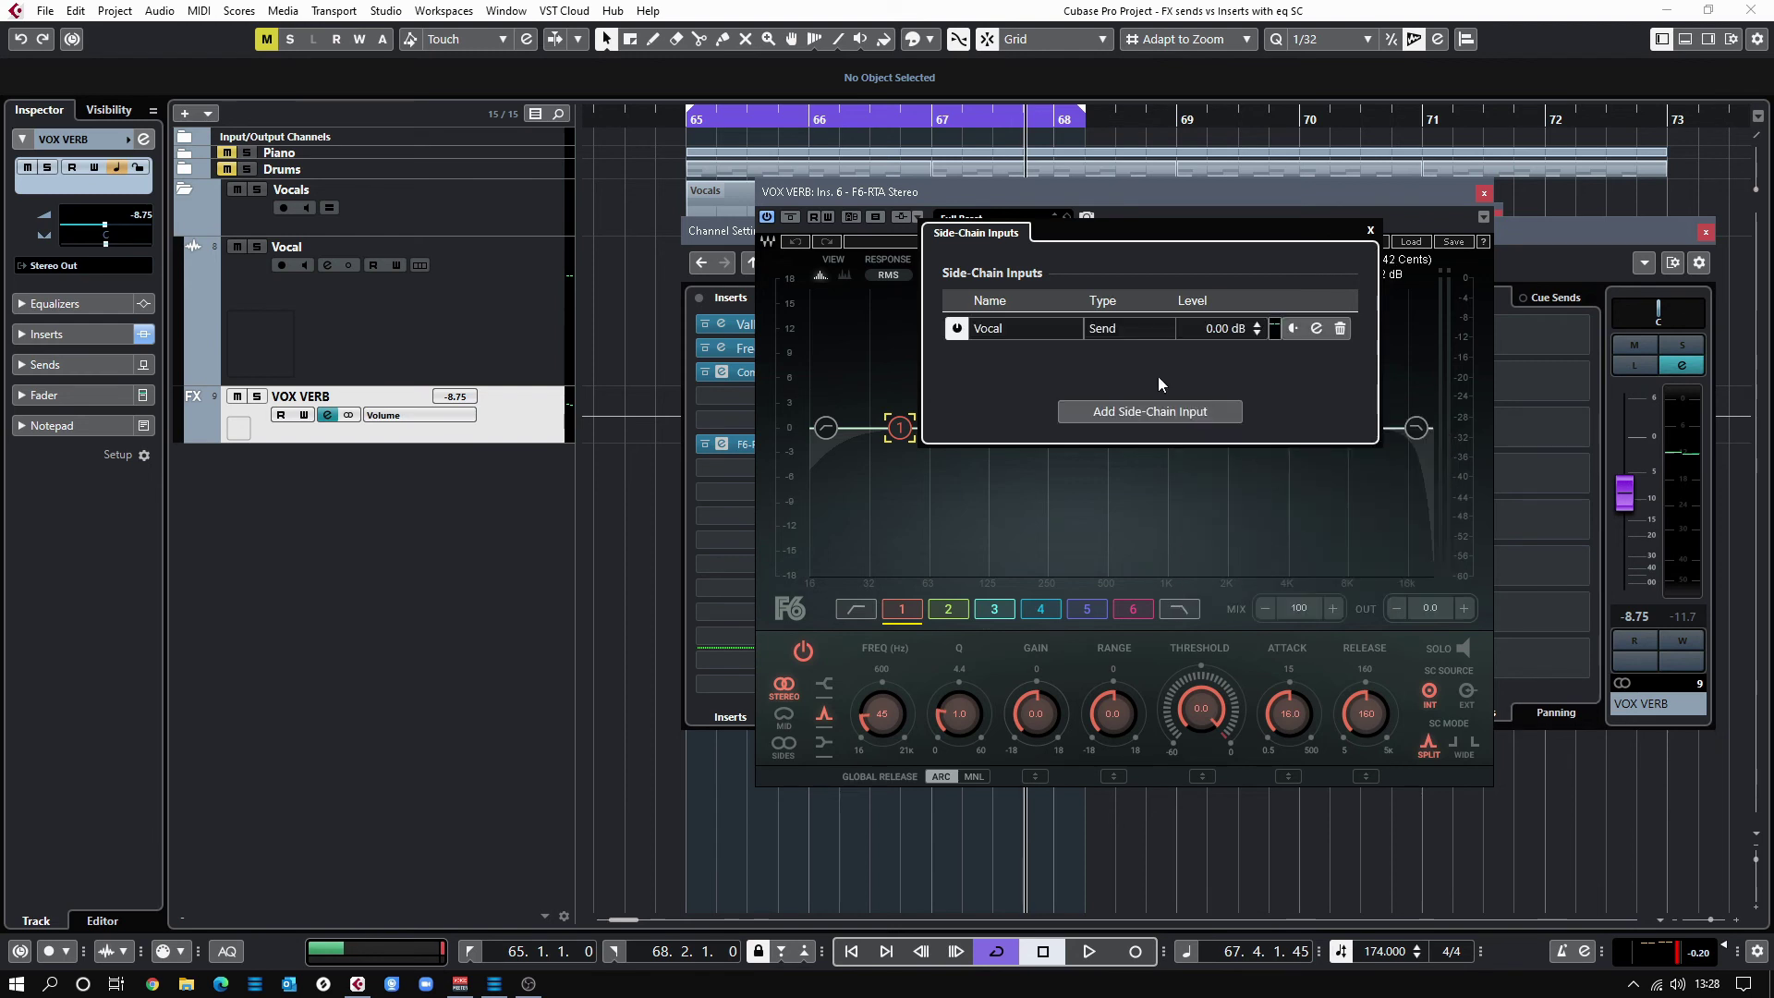
left_click(1370, 231)
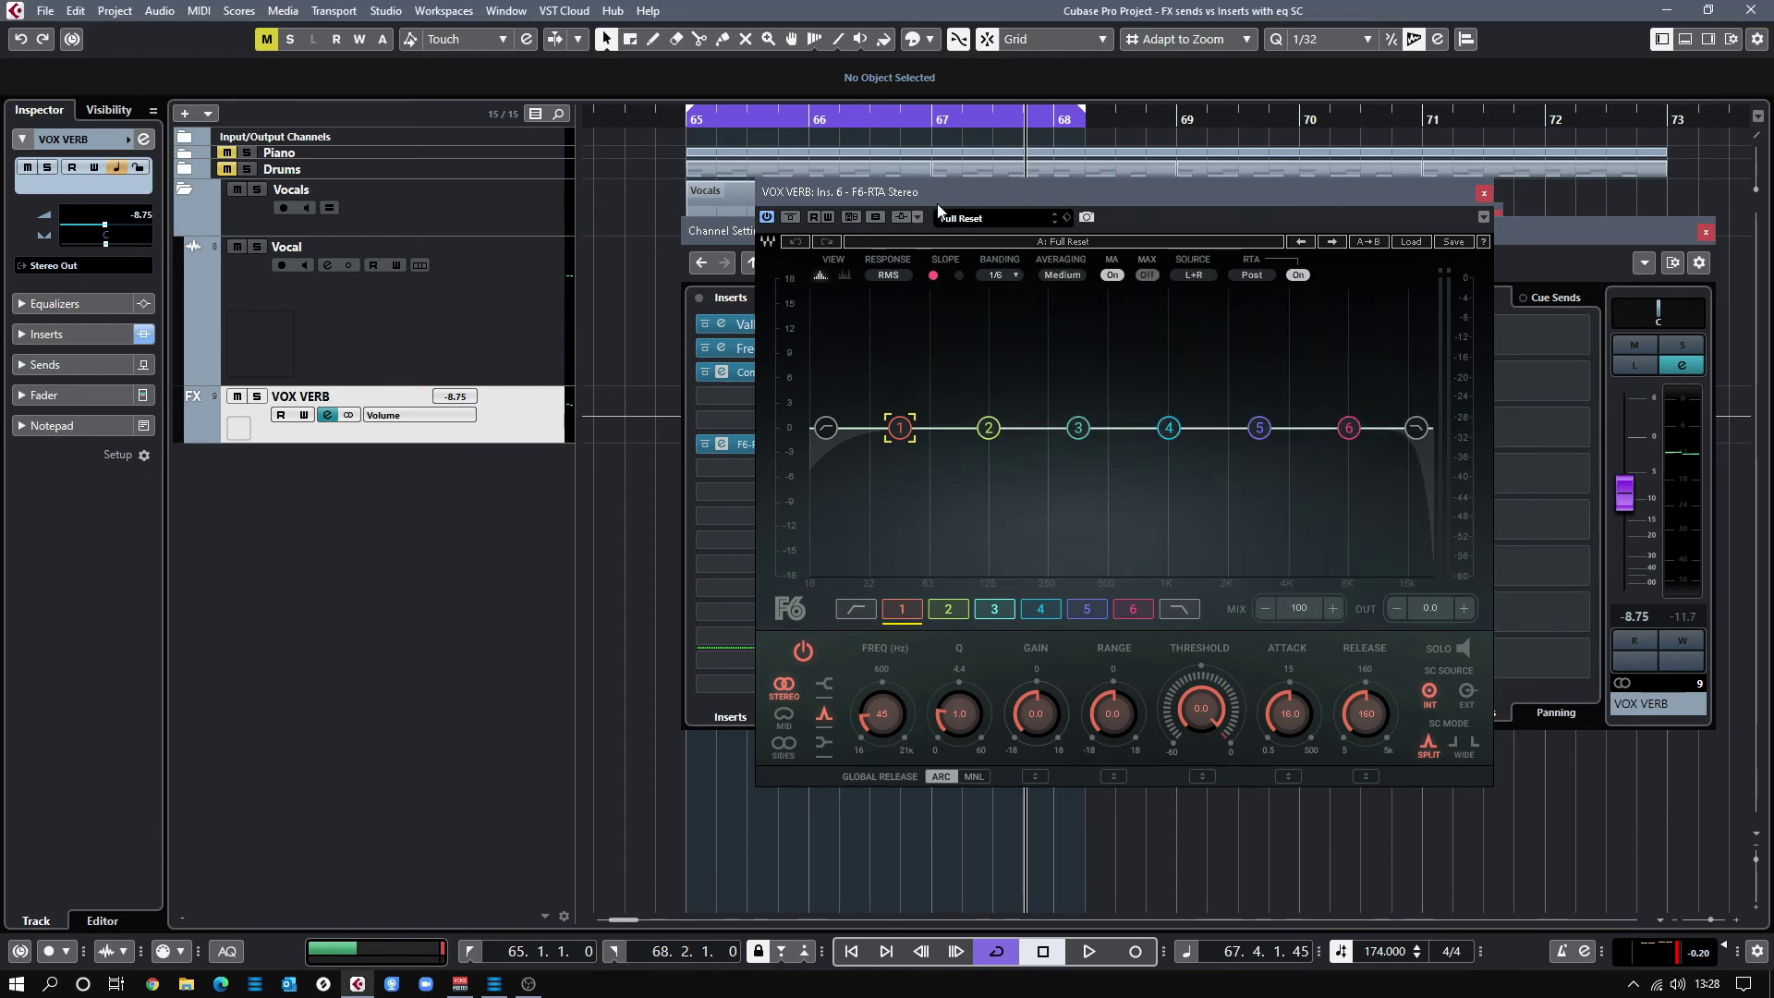
left_click(1078, 428)
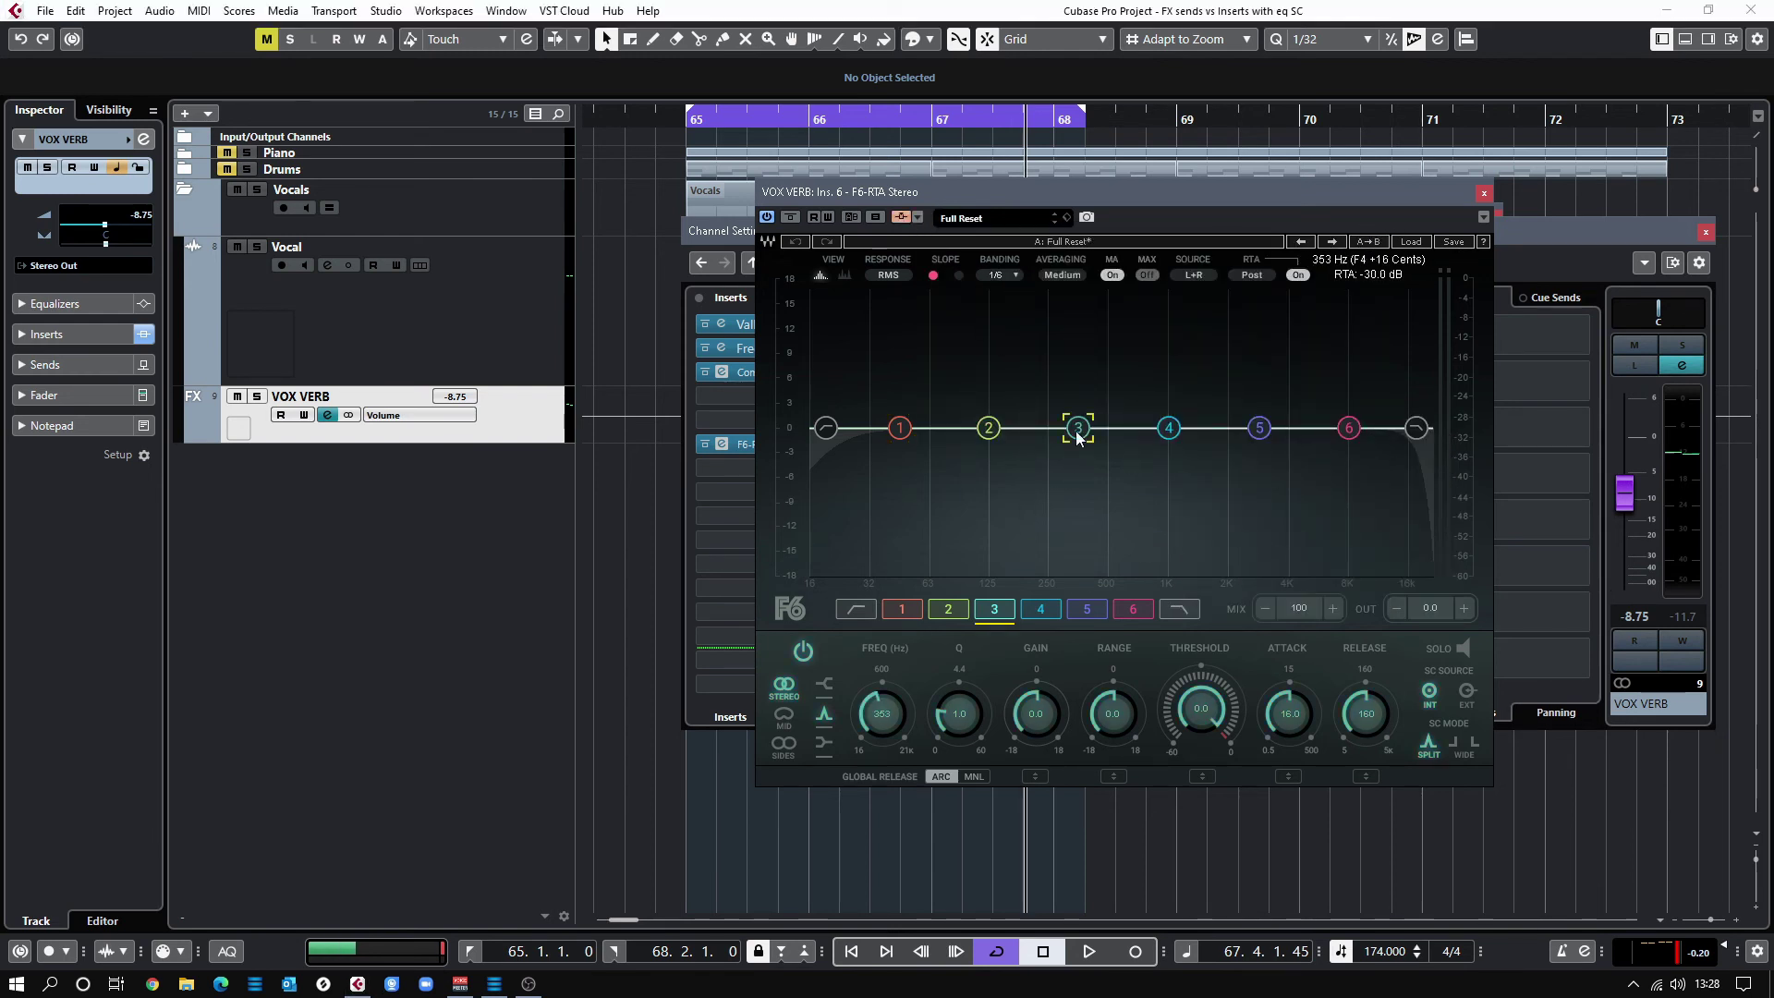
Key F6 band 3 to the external side-chain in MID mode with a negative cut range.
left_click(1467, 694)
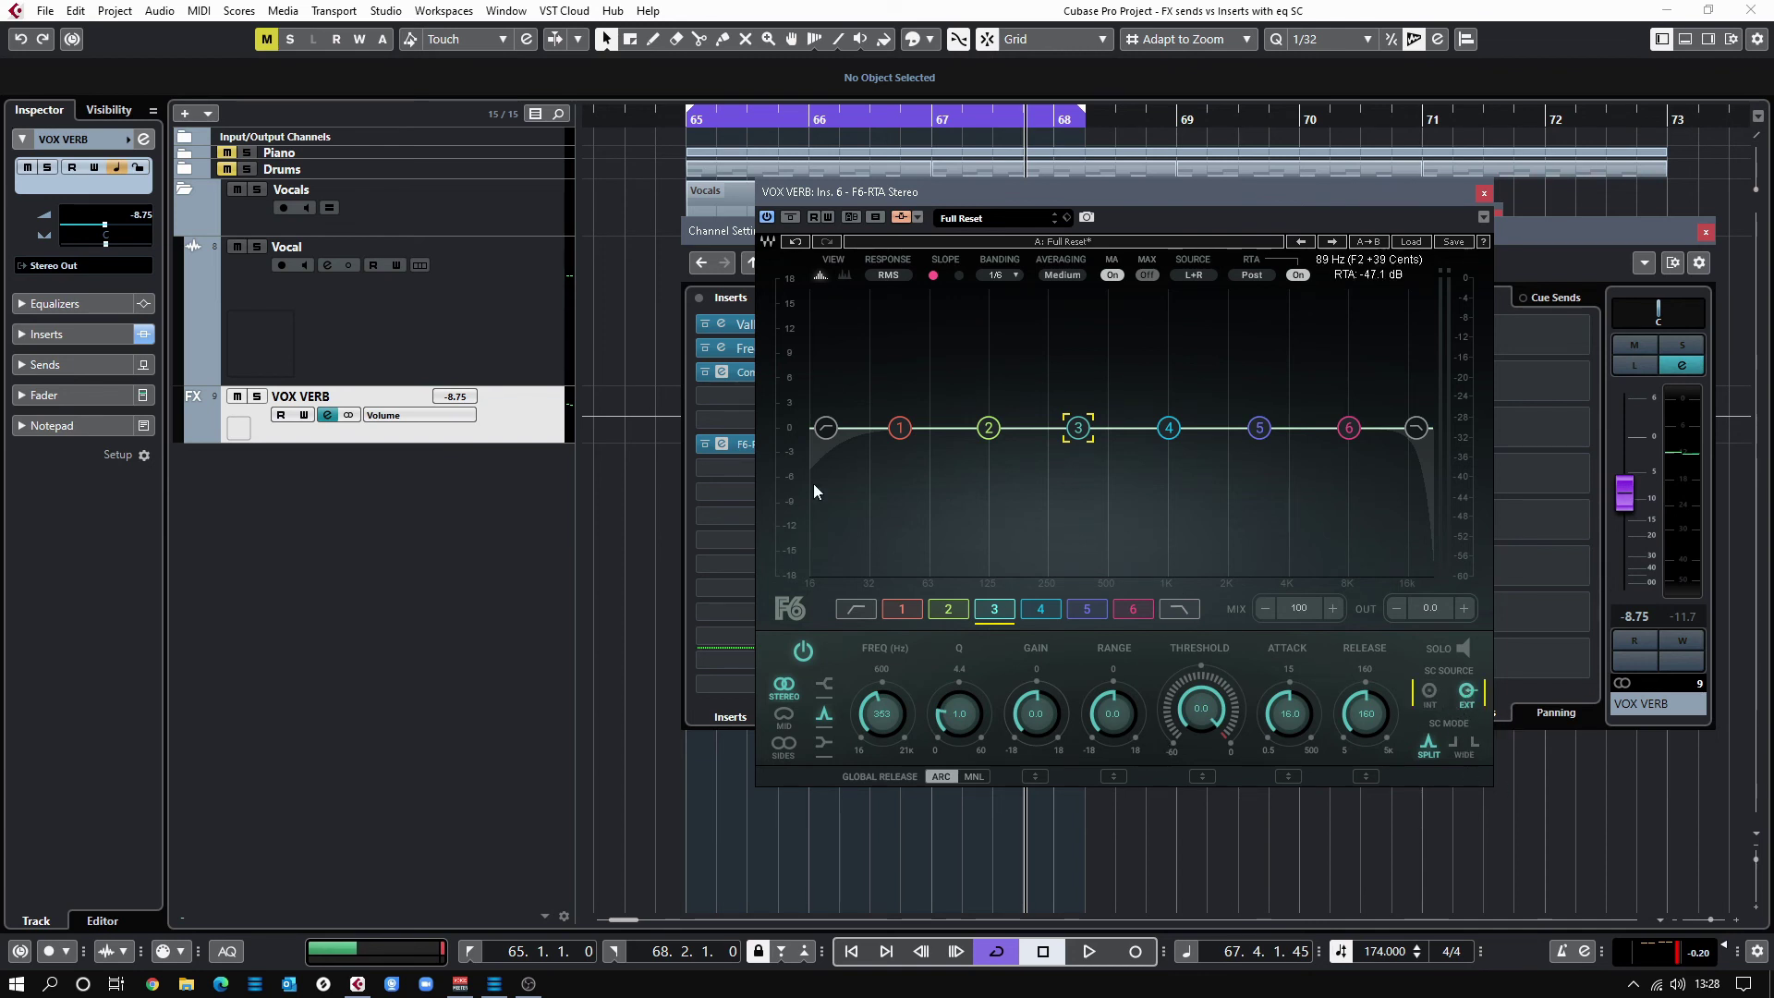
key("space")
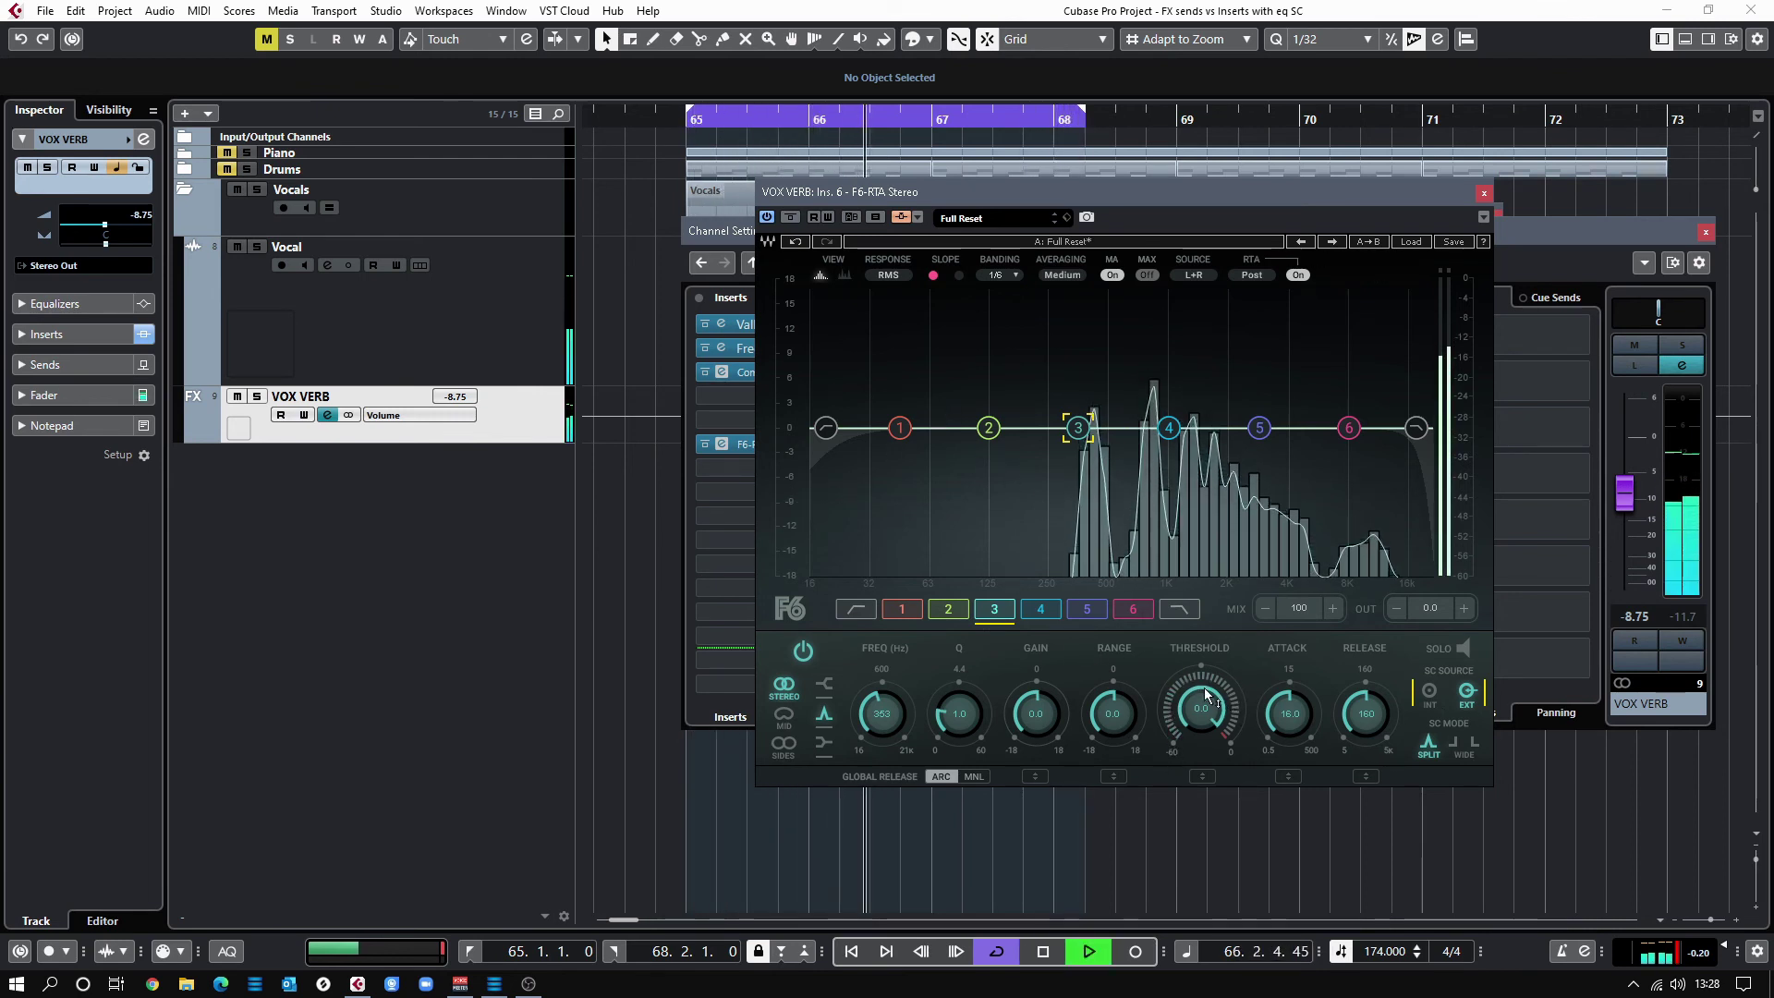
mouse_move(1212, 678)
left_mouse_down()
mouse_move(1212, 739)
mouse_move(1210, 711)
left_mouse_up()
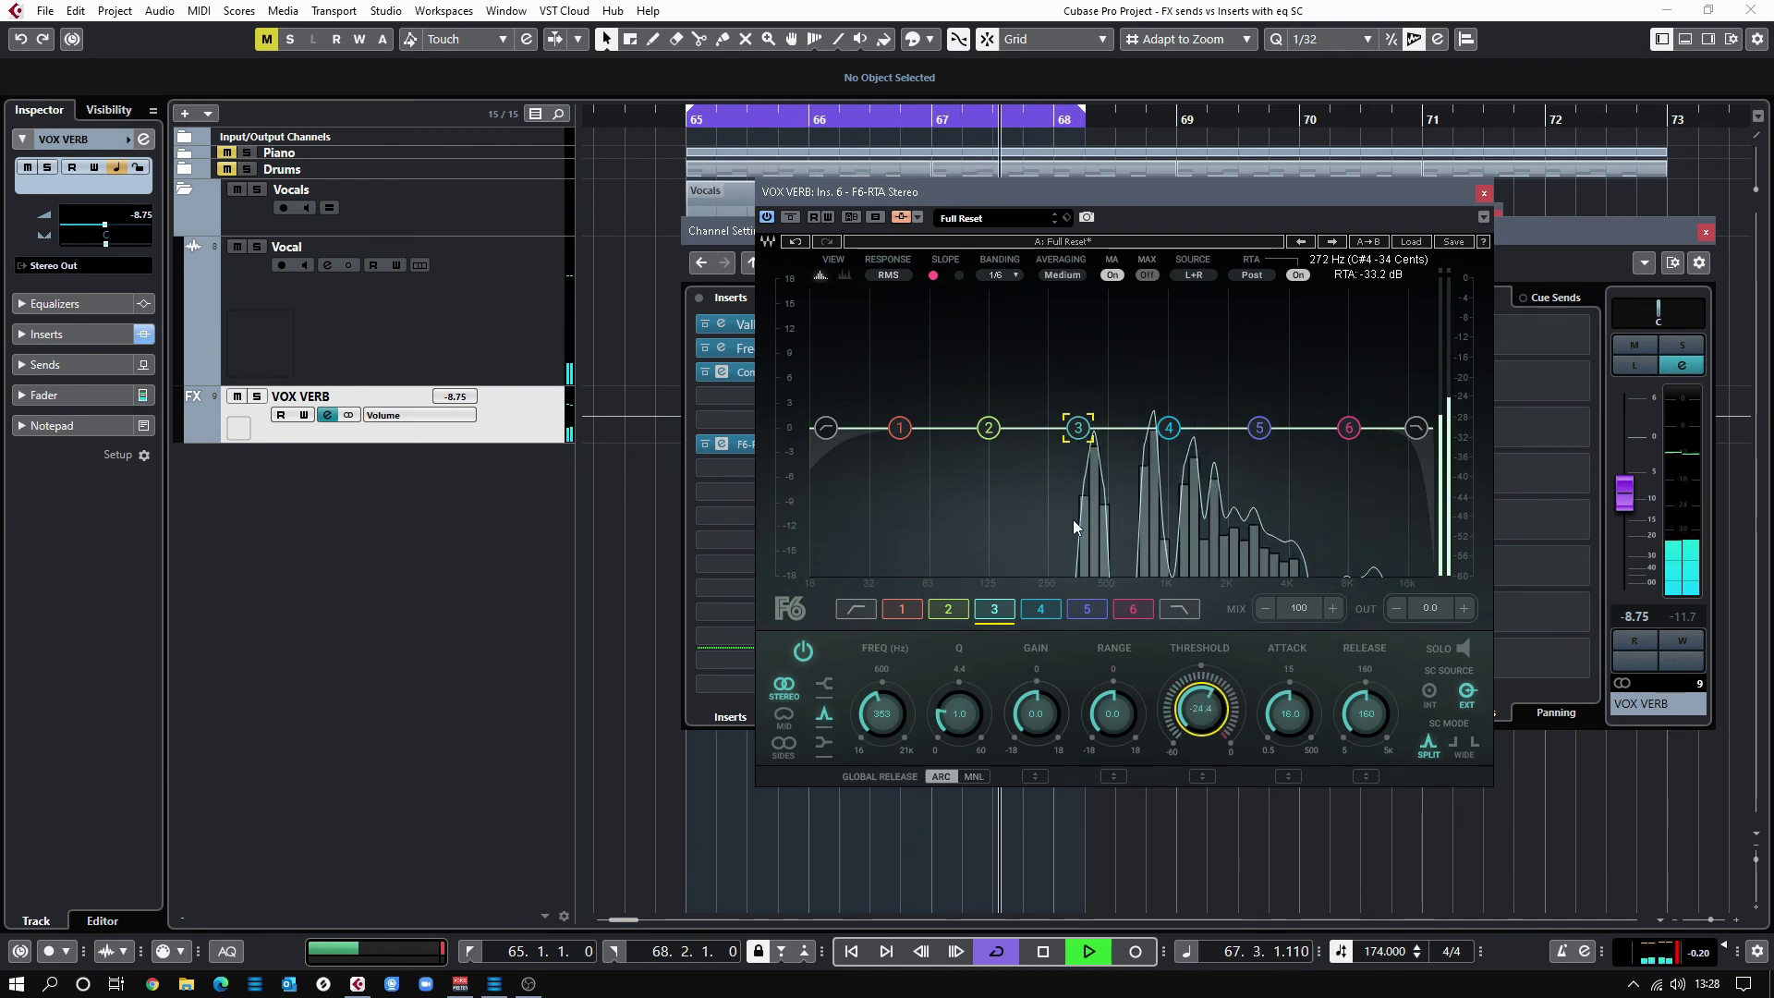
left_click(784, 716)
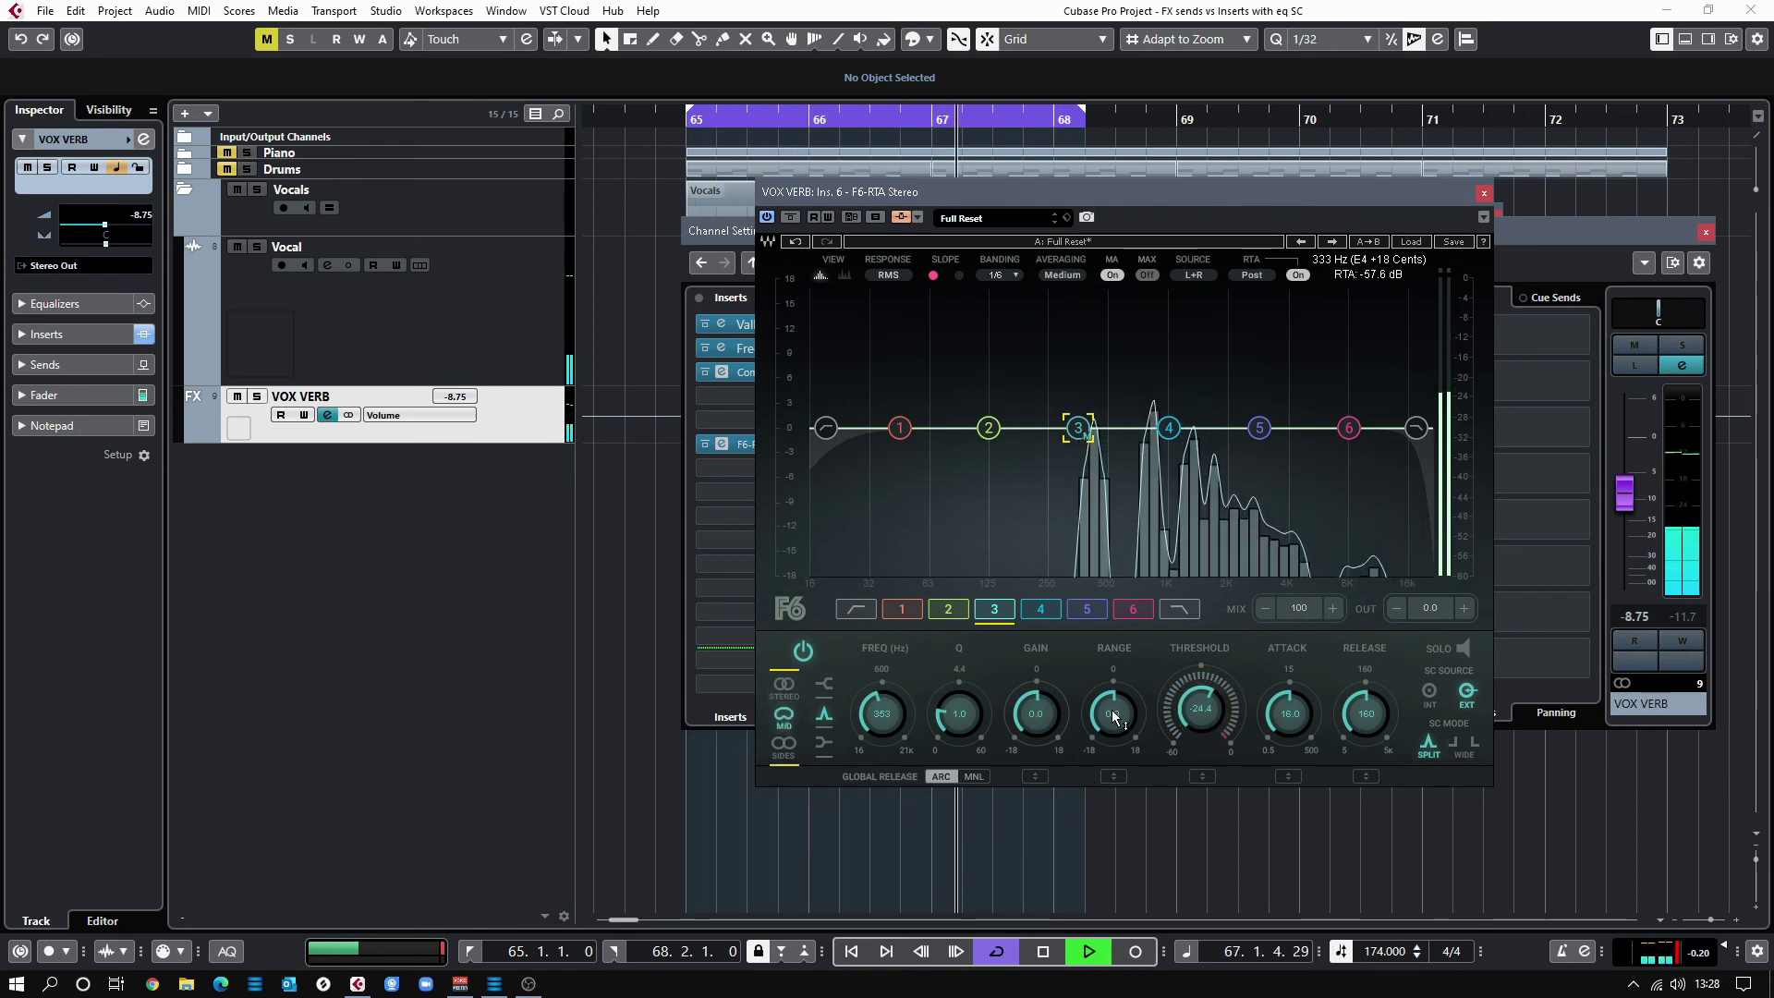
left_click_drag(1112, 711, 1113, 743)
Move band 3 to about 869 Hz, shorten its attack, and lower its threshold to -32.9 dB.
left_click_drag(1077, 427, 1117, 428)
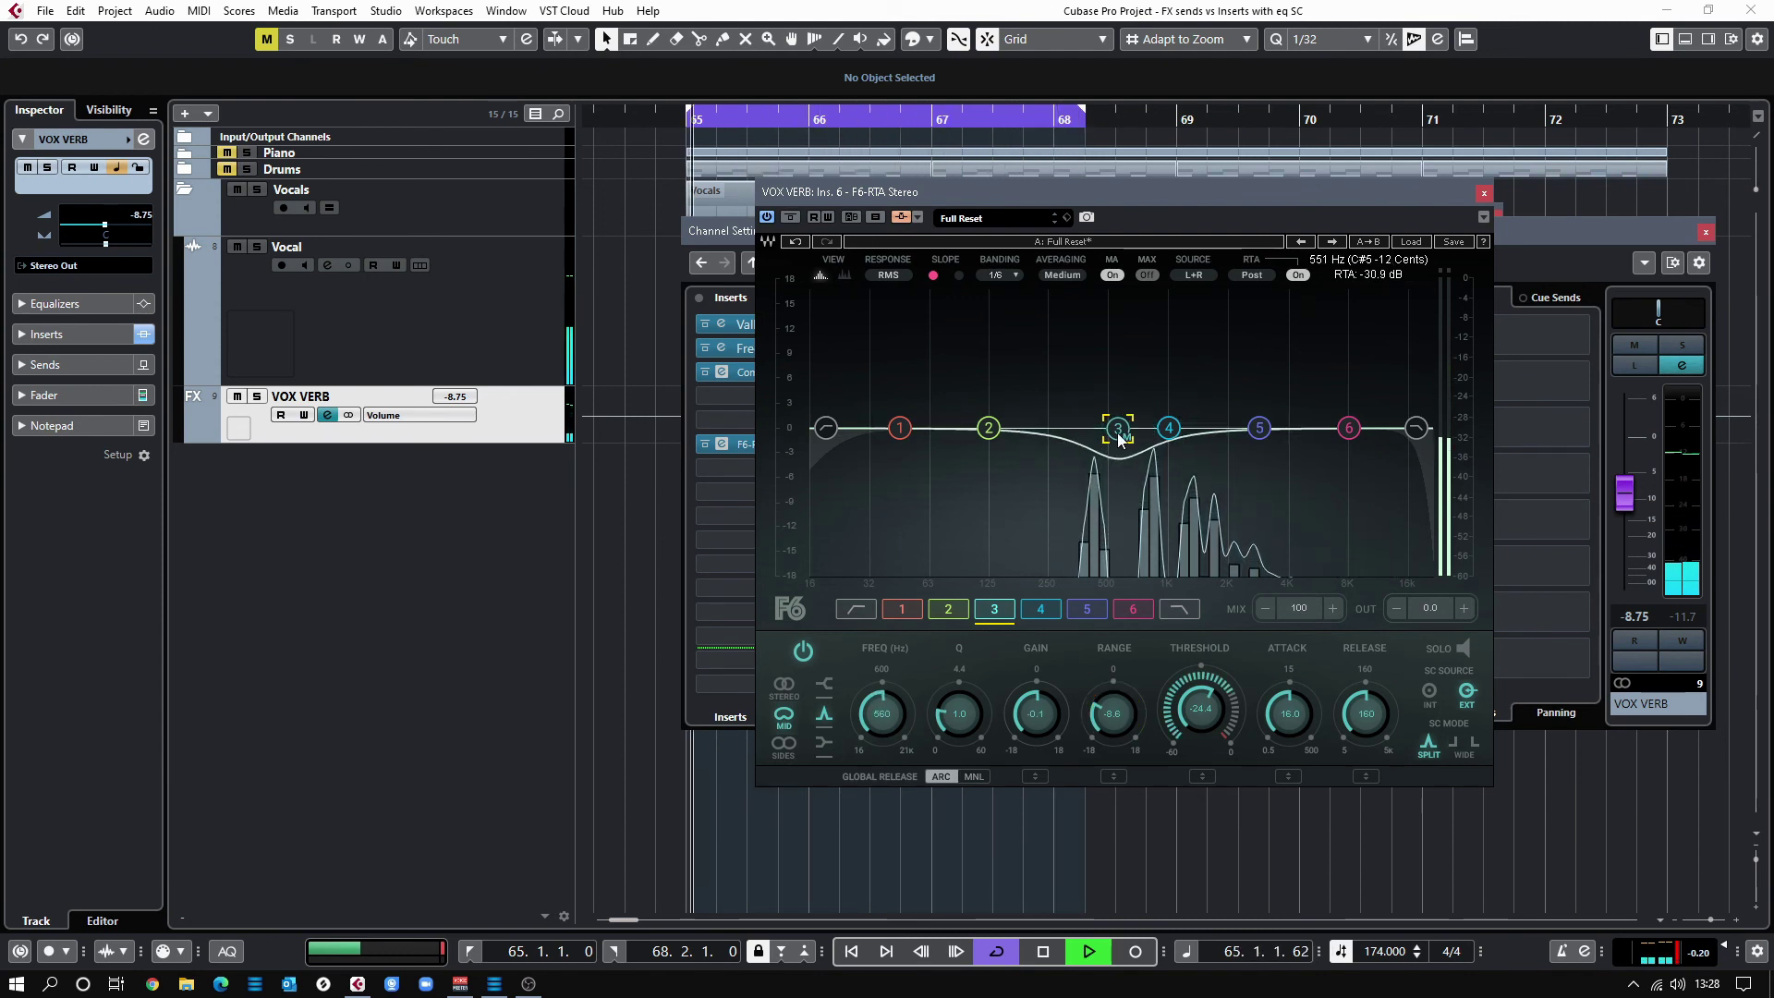
left_click_drag(1119, 438, 1157, 439)
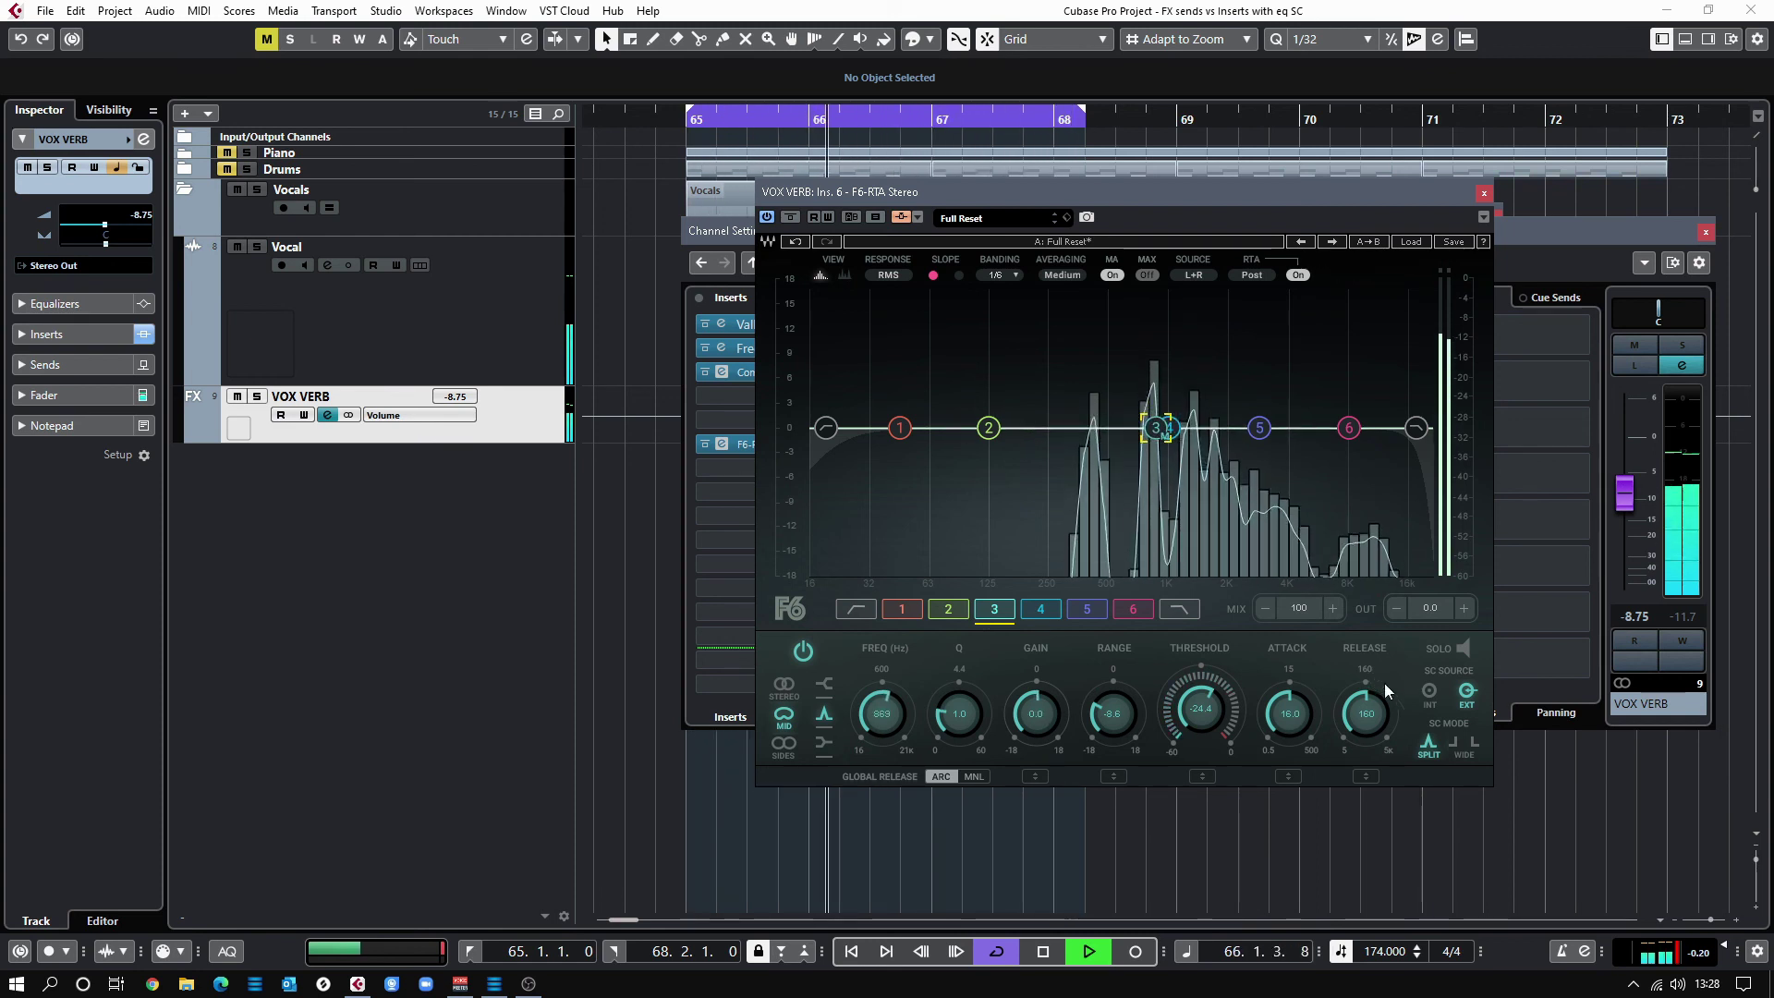
left_click_drag(1289, 713, 1319, 710)
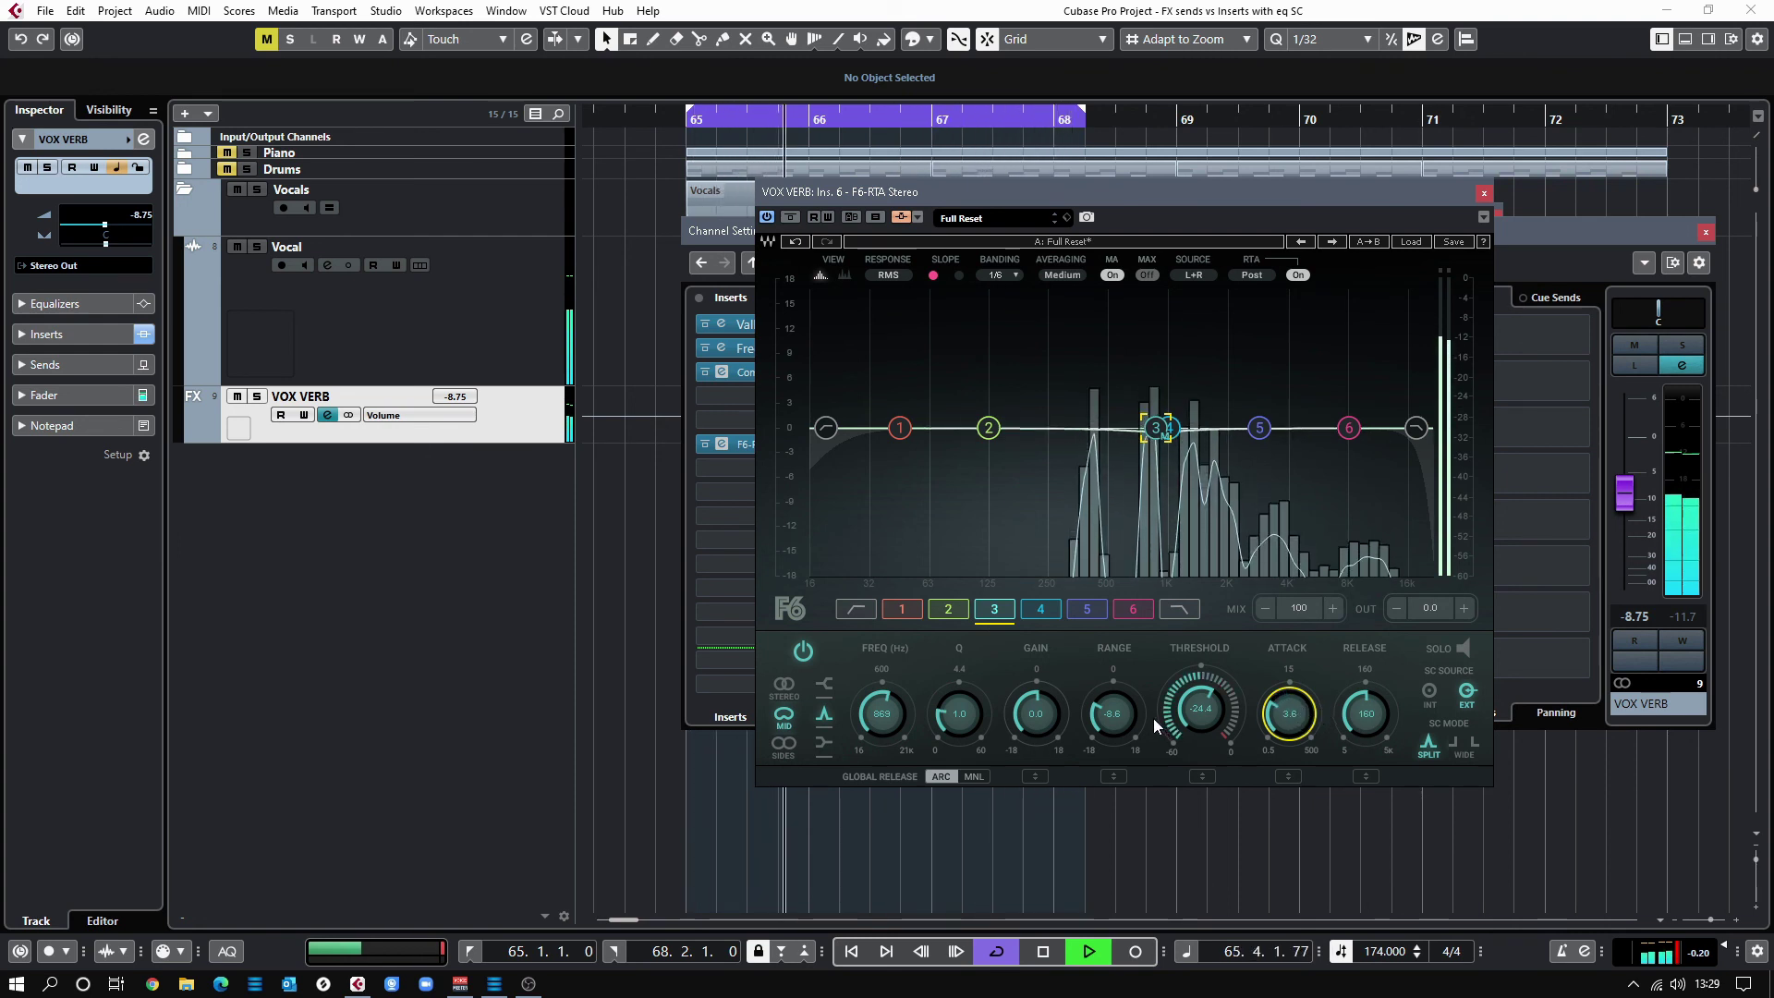
left_click_drag(1216, 703, 1216, 731)
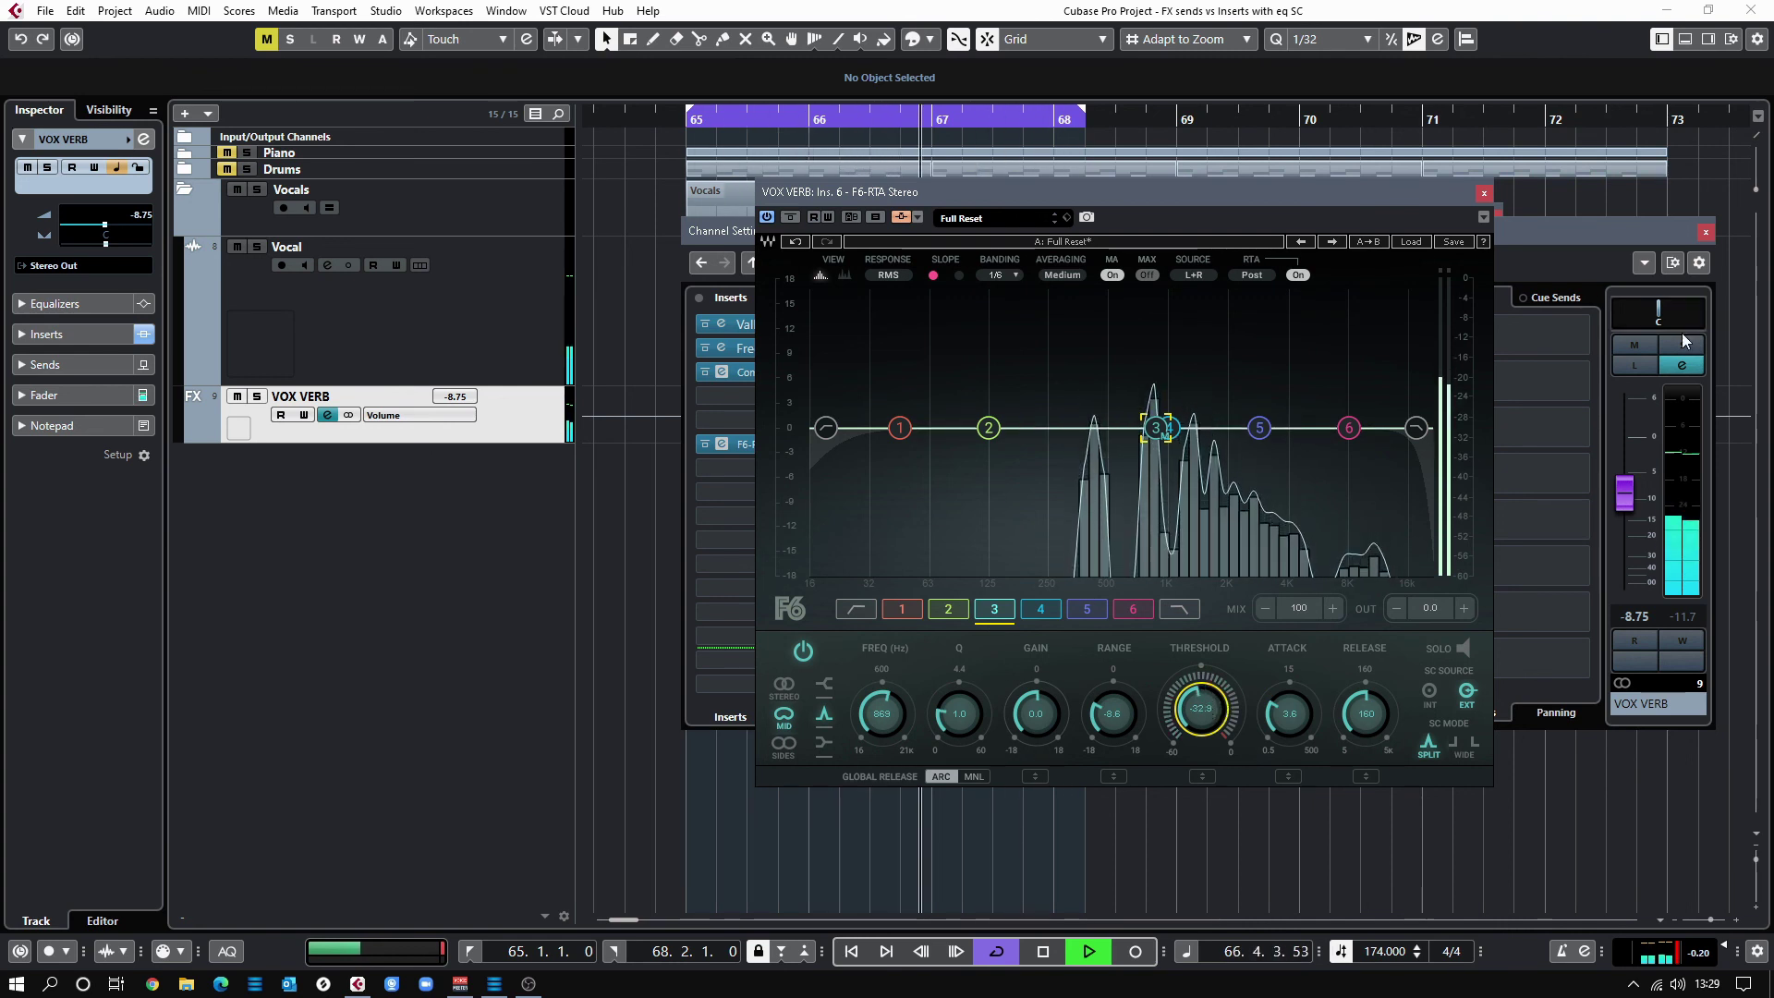
left_click(1634, 364)
left_click(1108, 197)
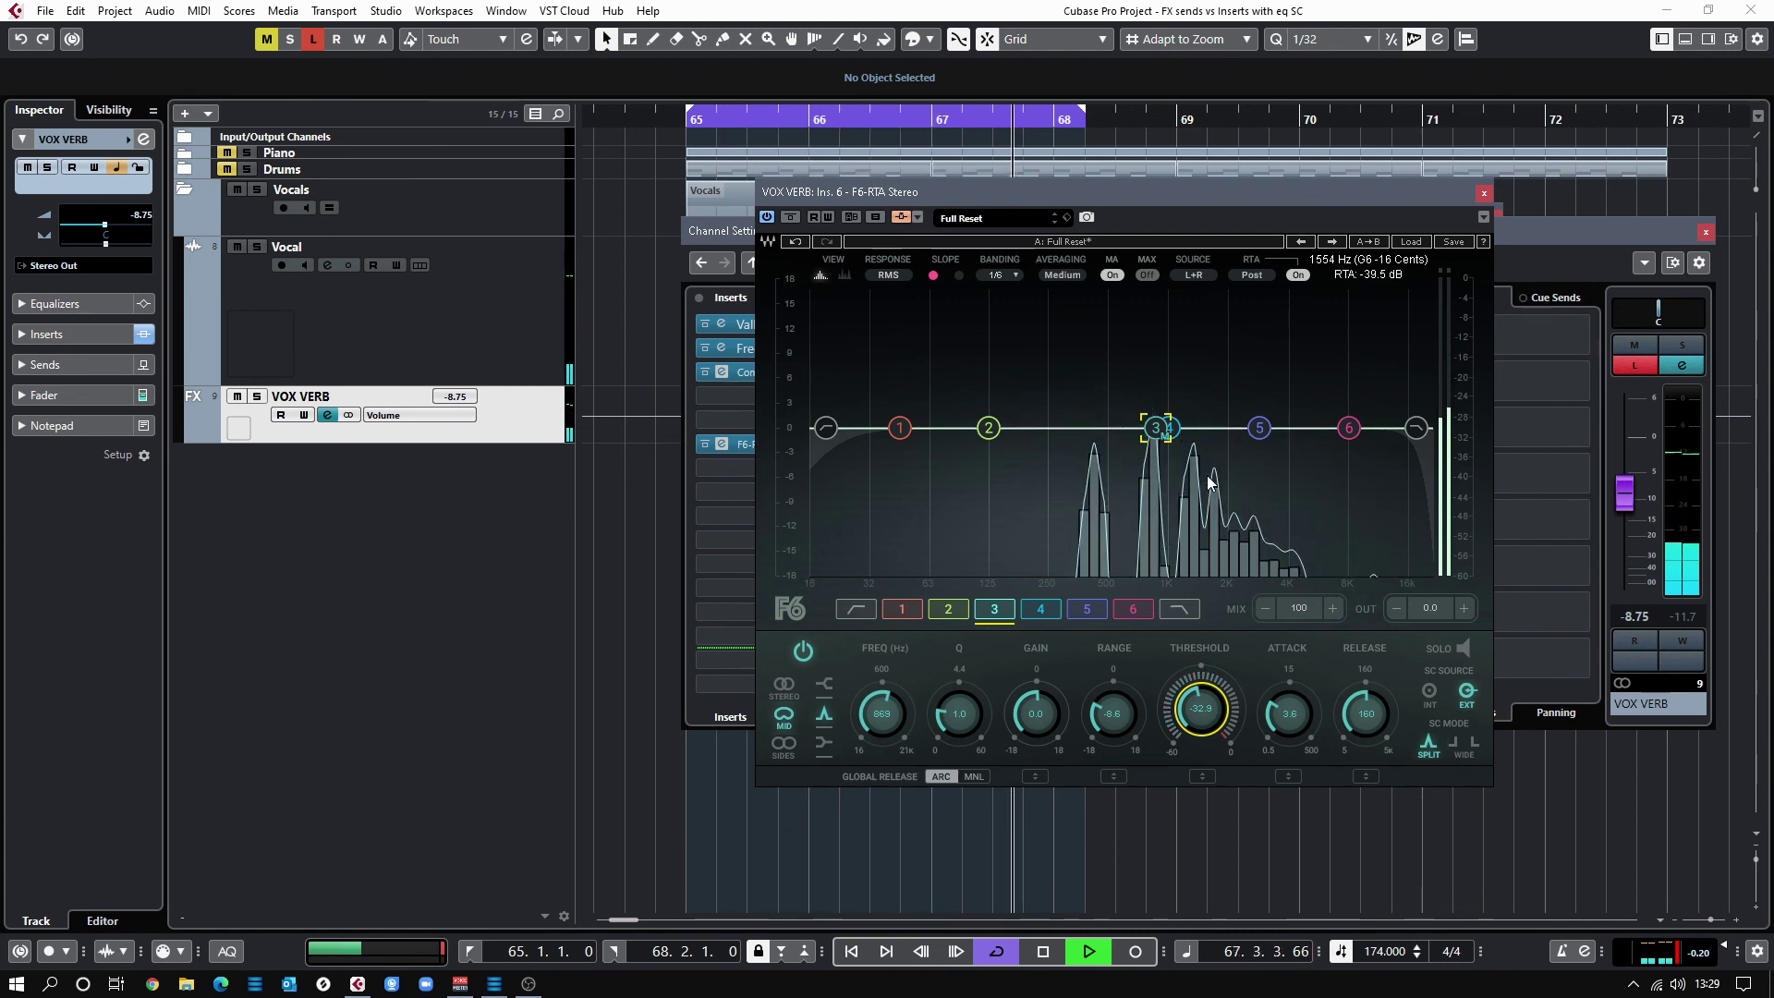
key("space")
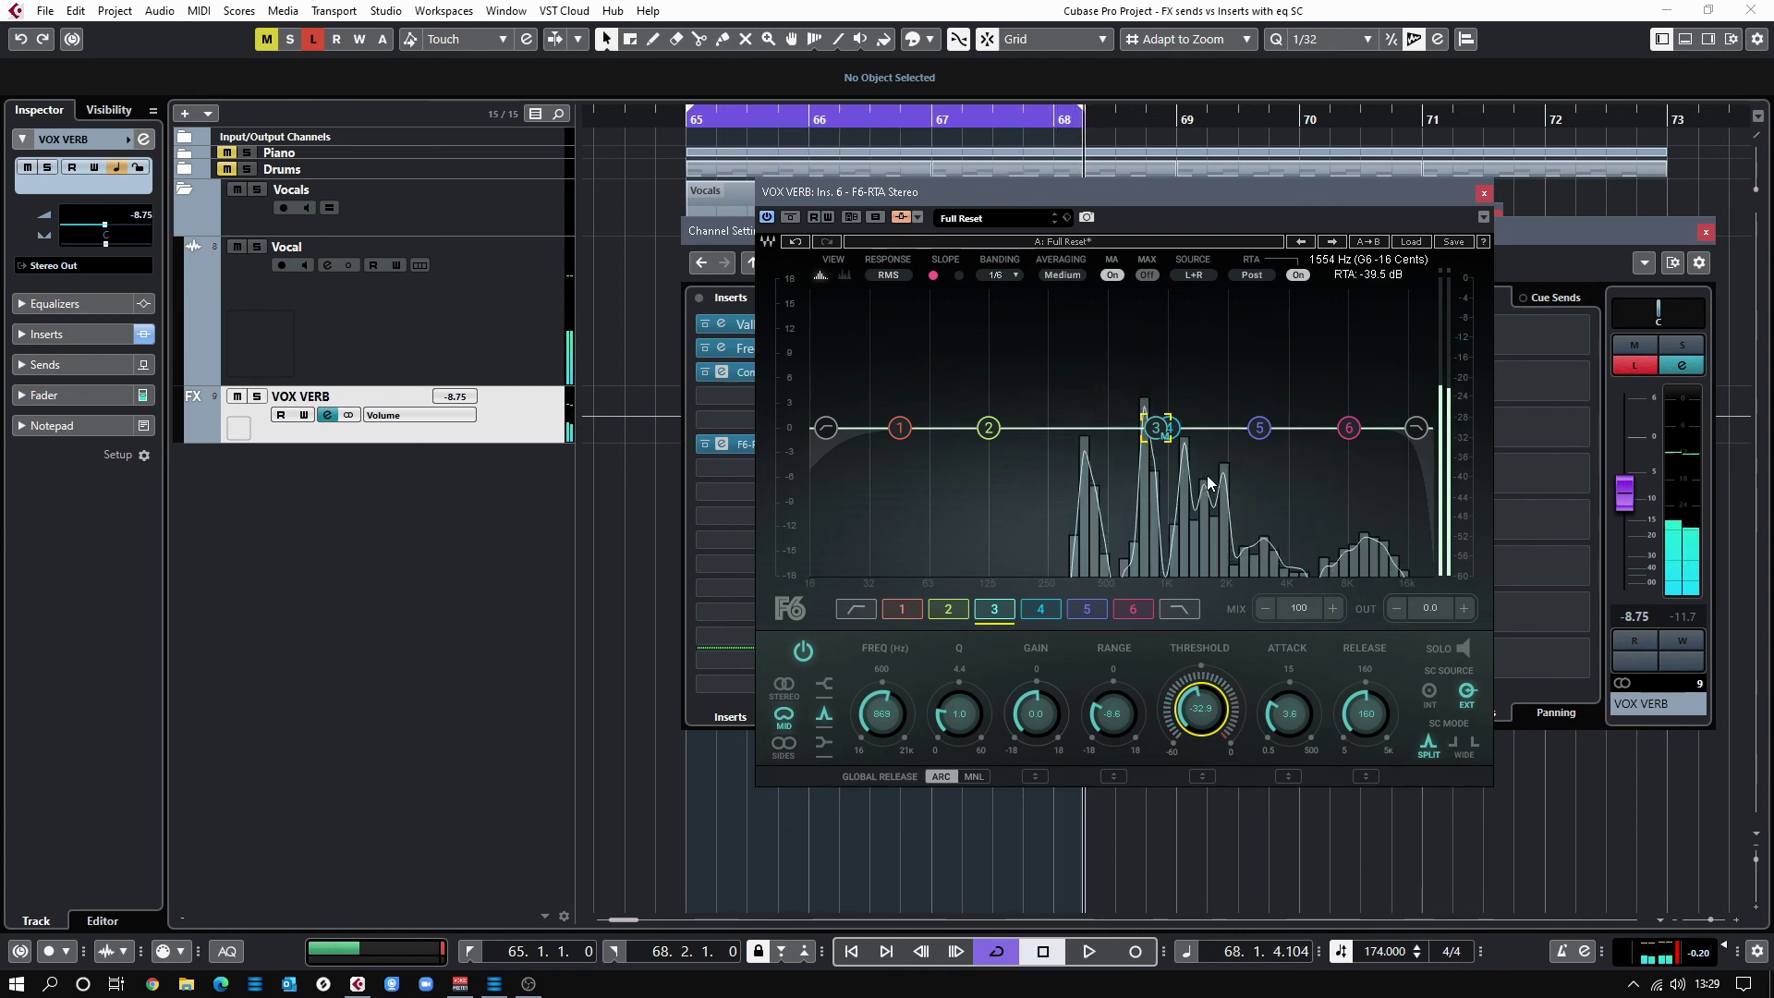
Close the F6-RTA editor, the VOX VERB channel settings and the Compressor editor.
left_click(1484, 193)
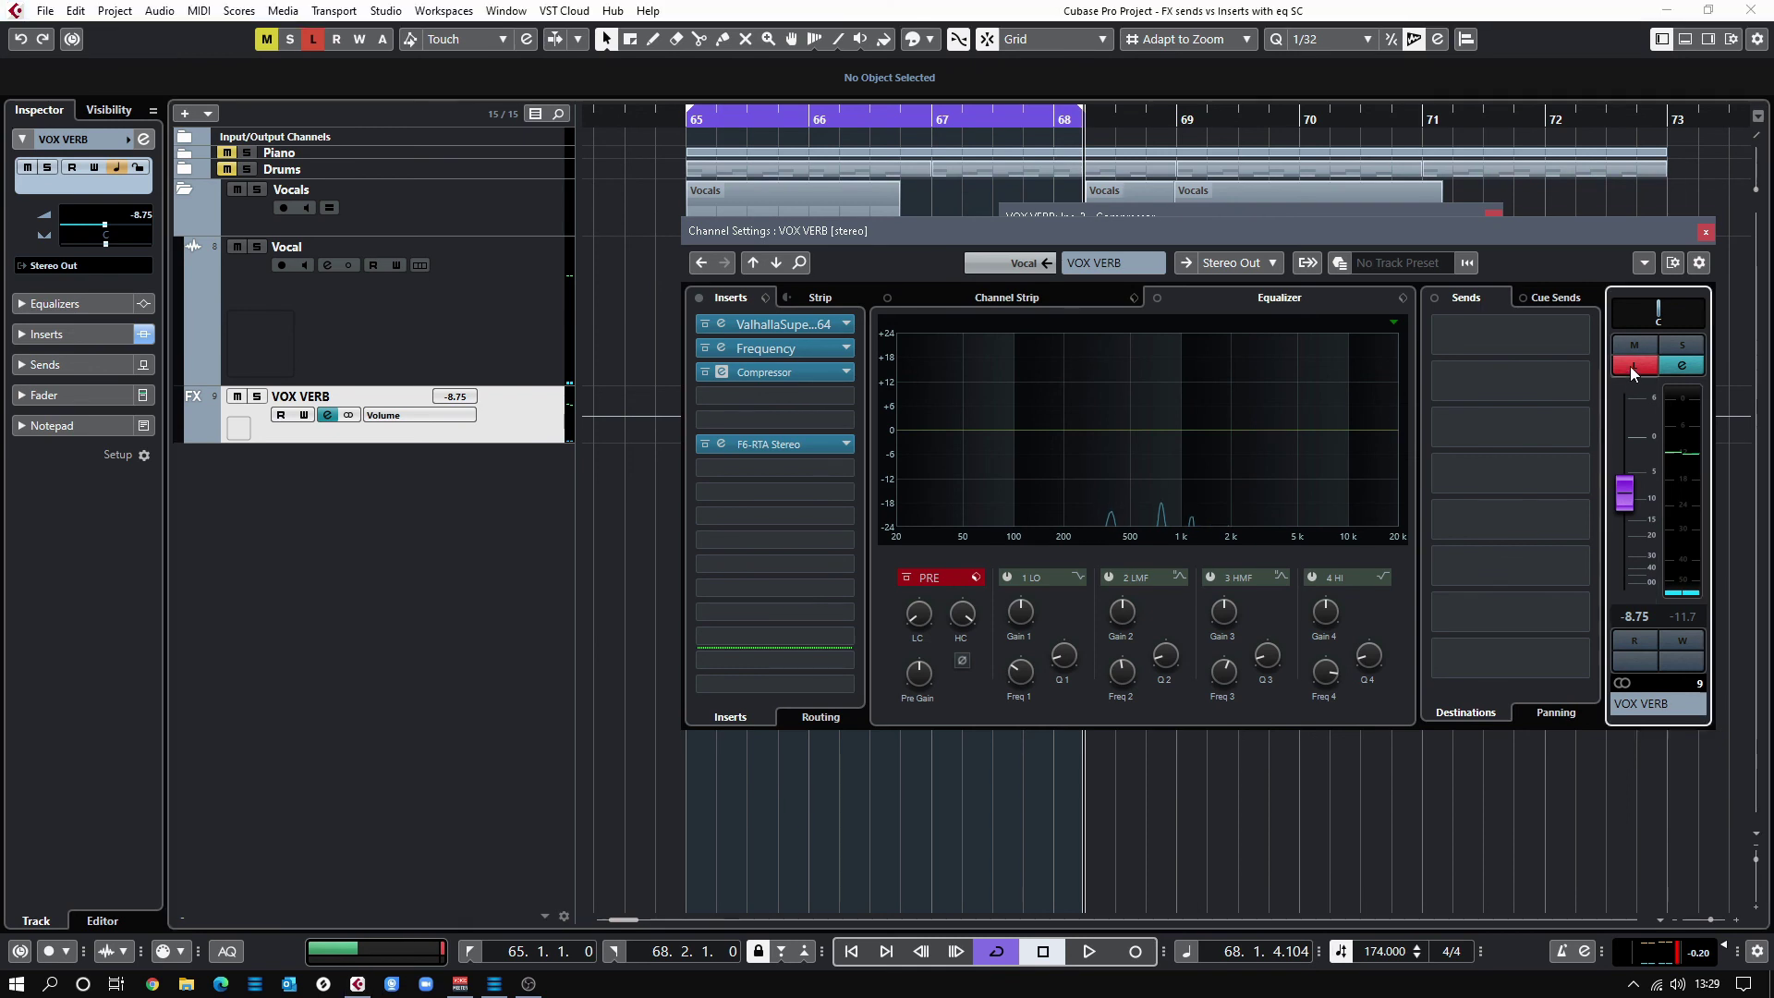
left_click(1702, 236)
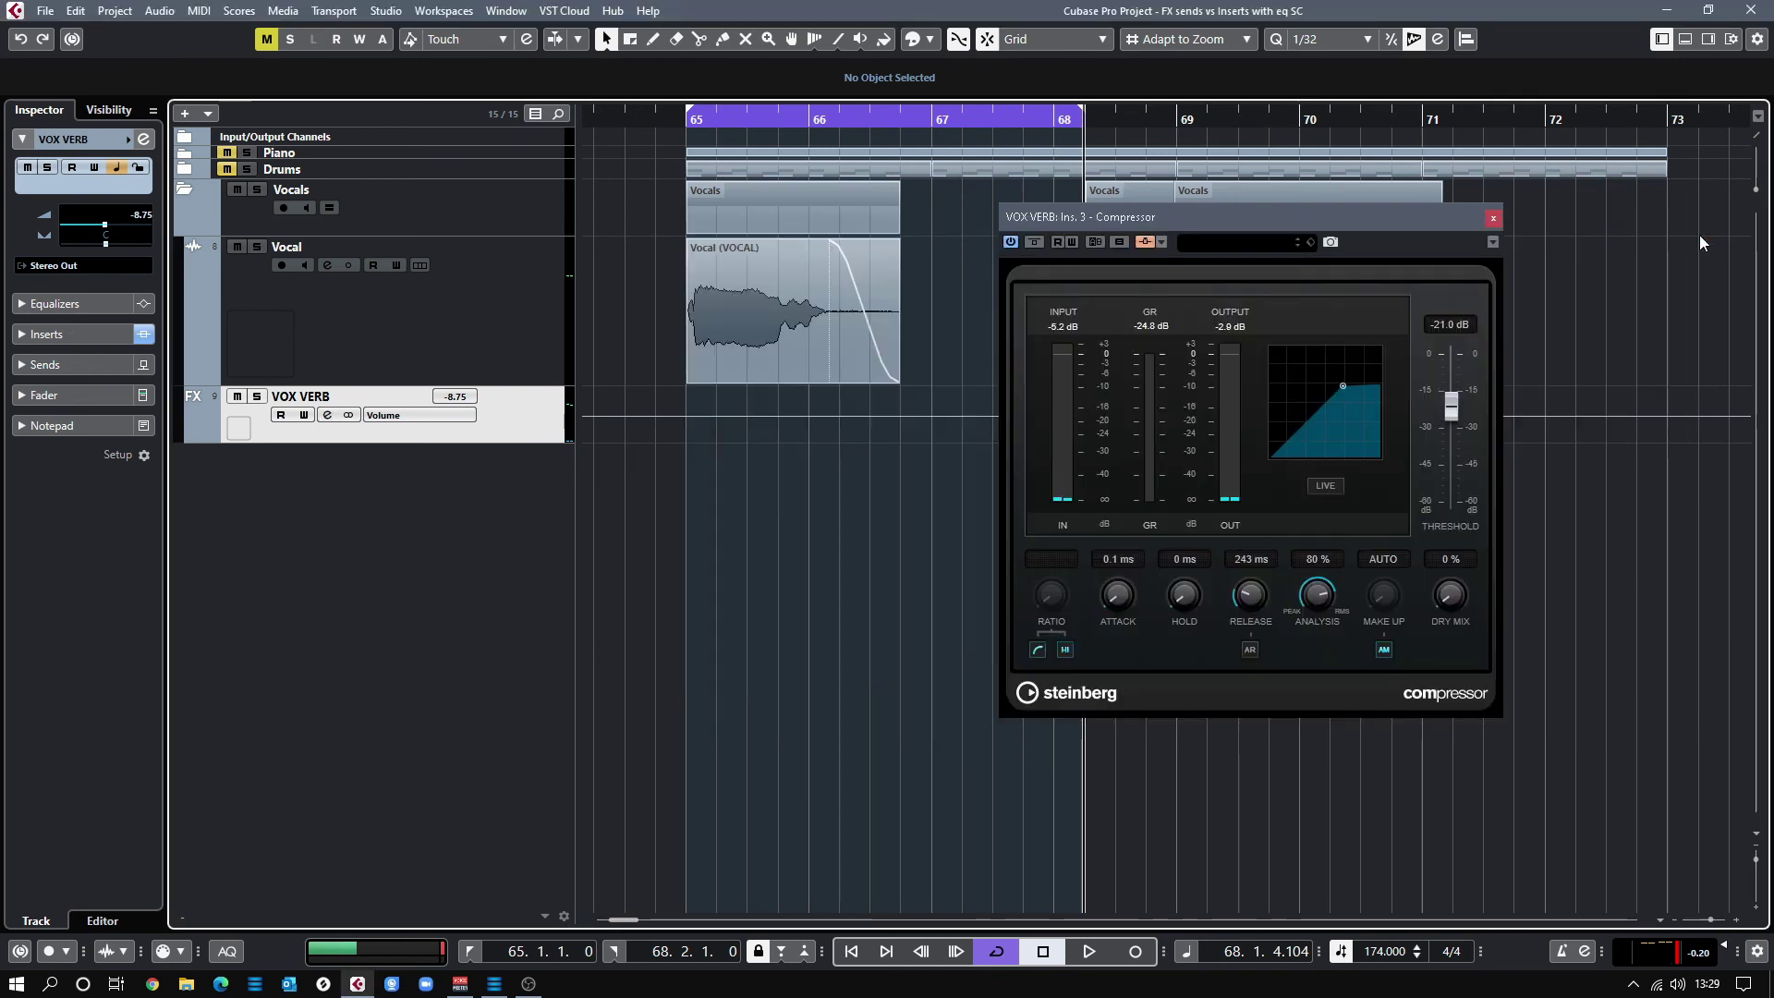
left_click(1493, 220)
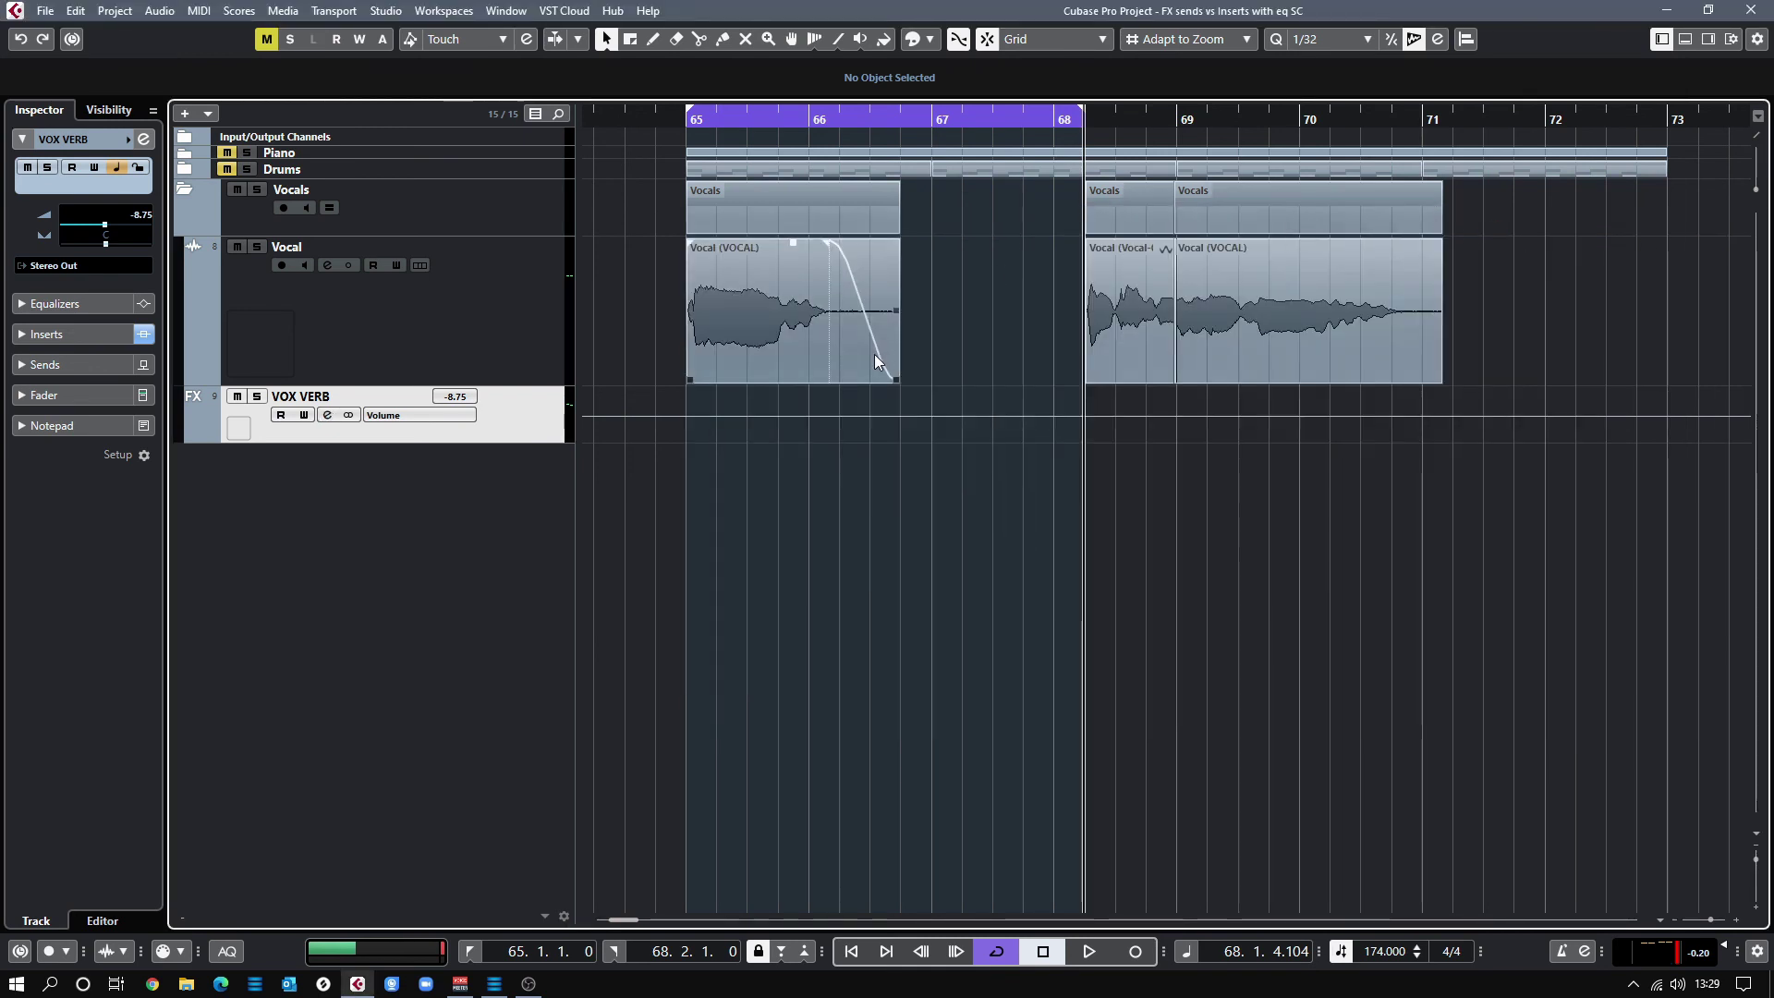